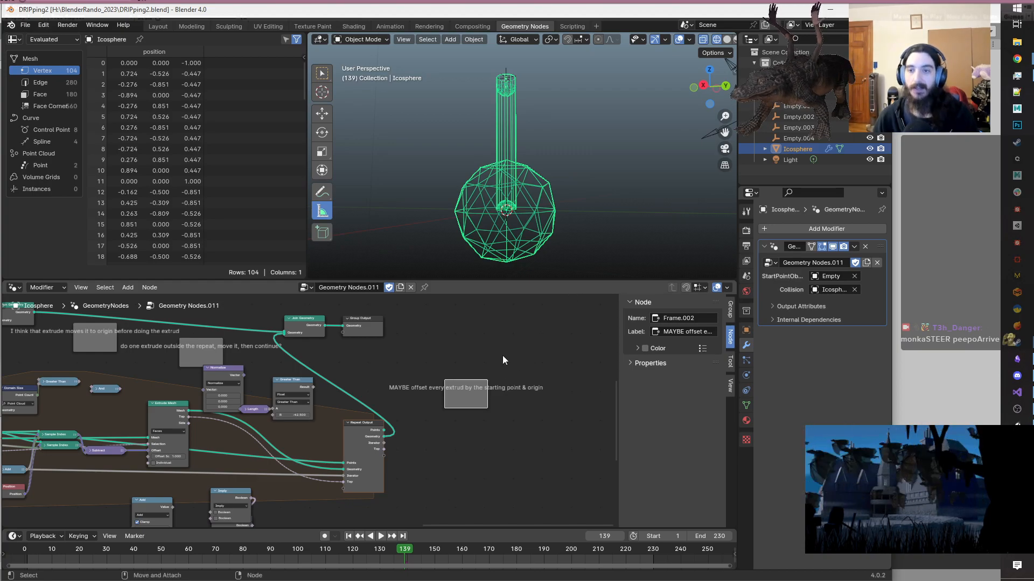
- Play the drip animation from frame 0 to about frame 95 to examine how the extruded drip forms over the icosphere
mouse_move(530, 232)
middle_down()
mouse_move(570, 175)
mouse_move(551, 207)
mouse_move(520, 215)
middle_up()
scroll(473, 425, down, 2)
middle_drag(401, 446, 451, 431)
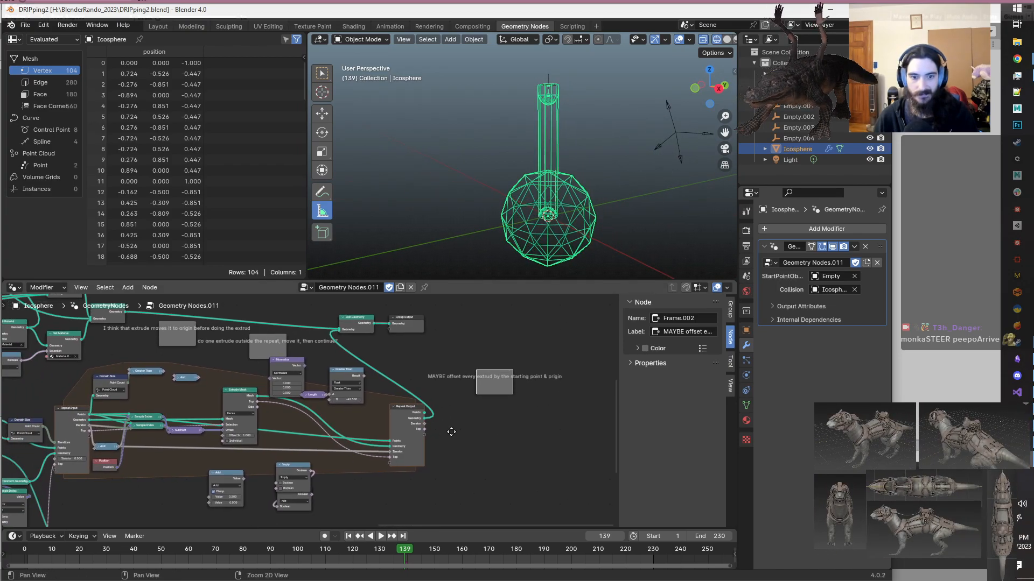
click(25, 552)
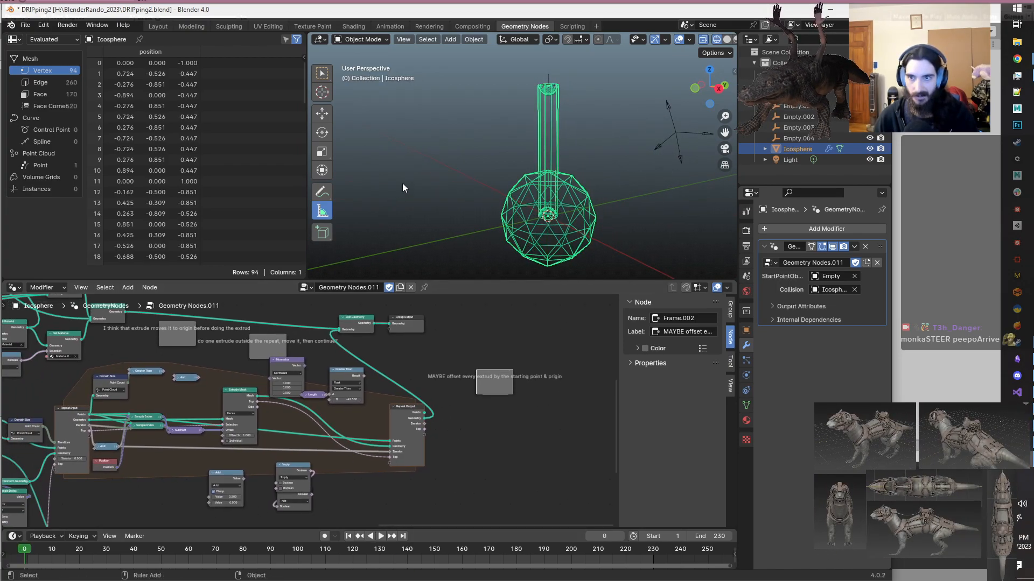
key(space)
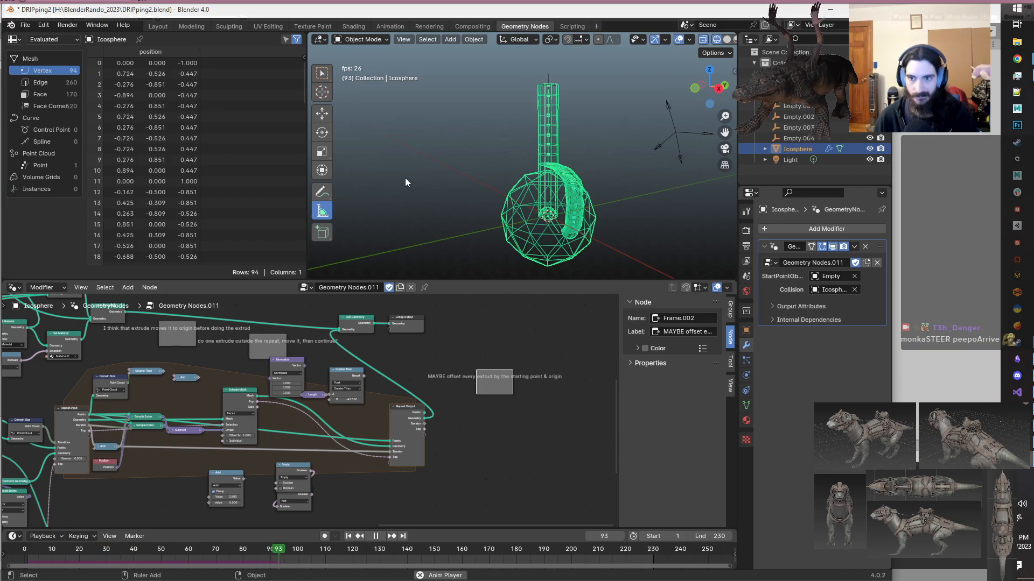
key(space)
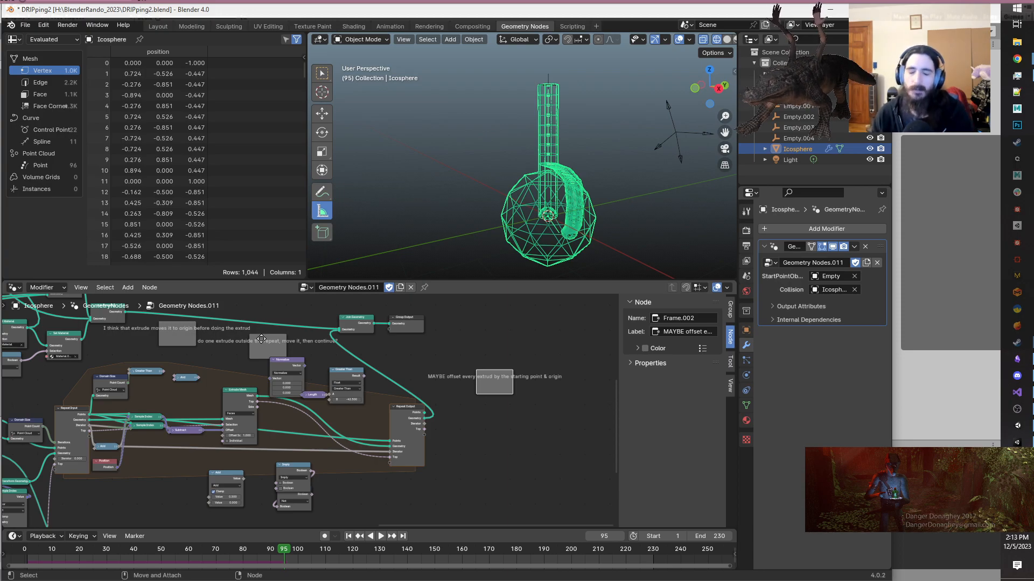
- Examine the repeat zone's extrude nodes alongside the drip's shape around the sphere
scroll(324, 395, up, 3)
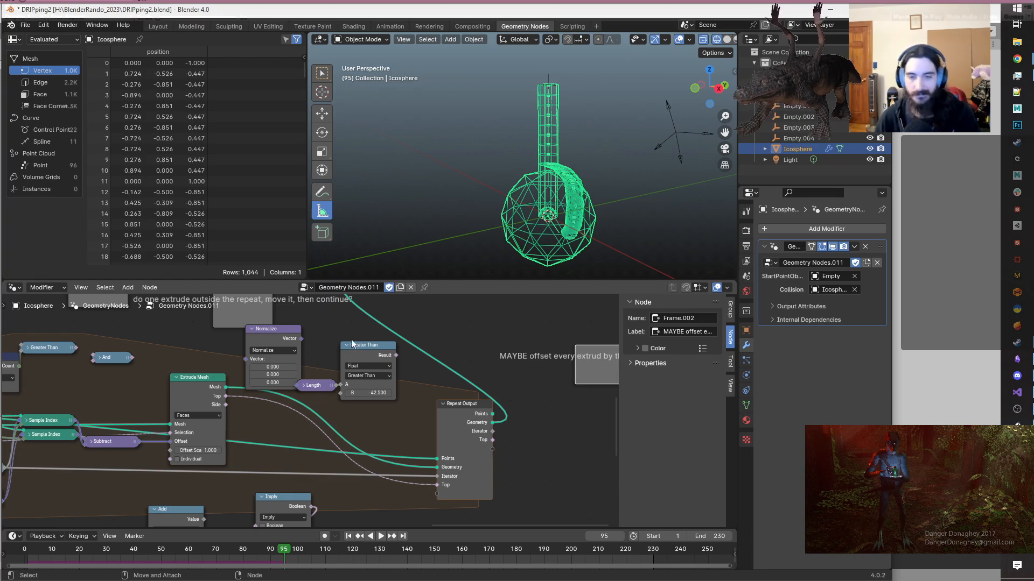
middle_drag(321, 338, 354, 392)
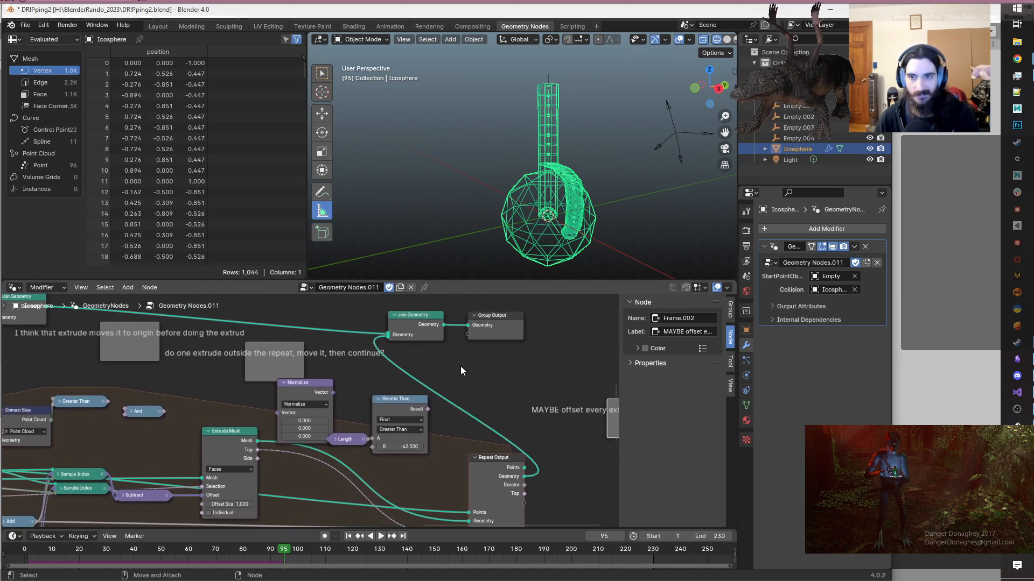
middle_drag(517, 207, 492, 164)
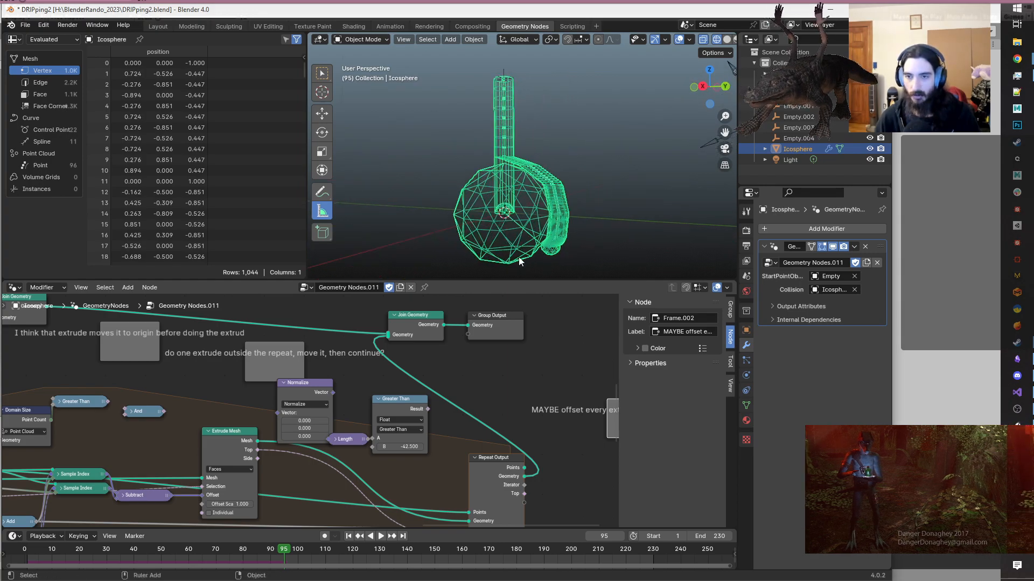
middle_drag(609, 216, 631, 202)
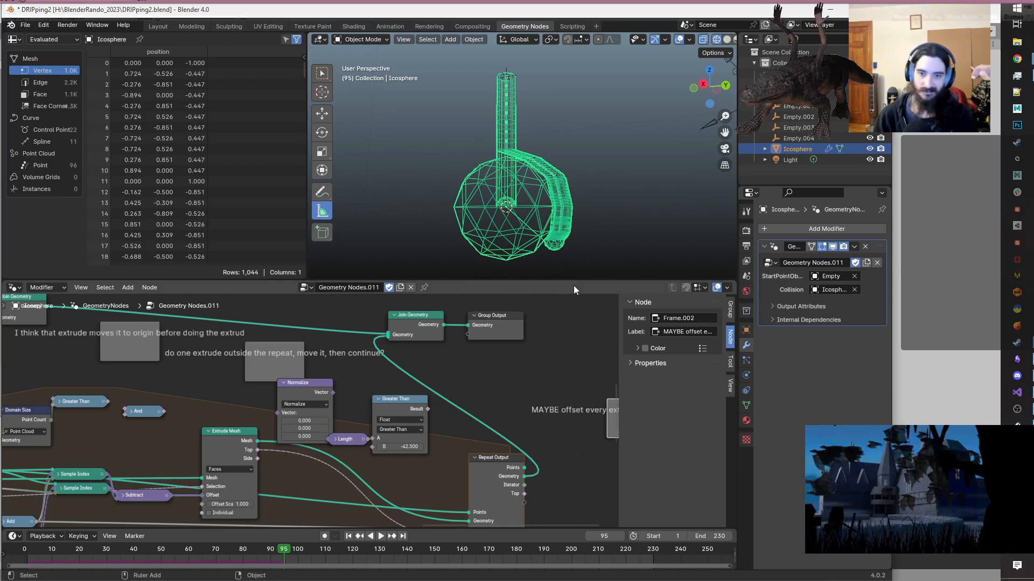
scroll(560, 443, down, 3)
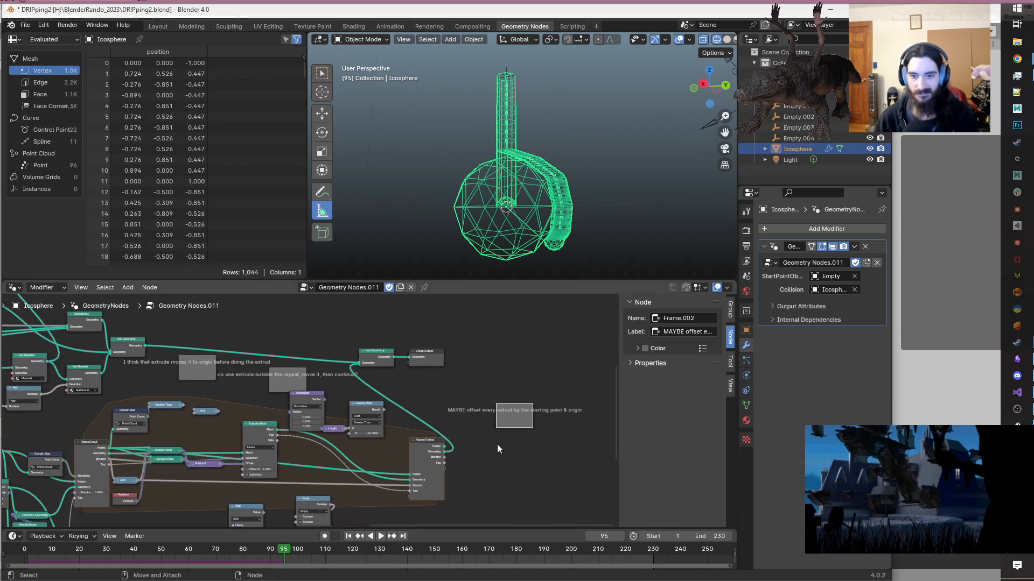
scroll(506, 436, down, 2)
scroll(518, 432, up, 2)
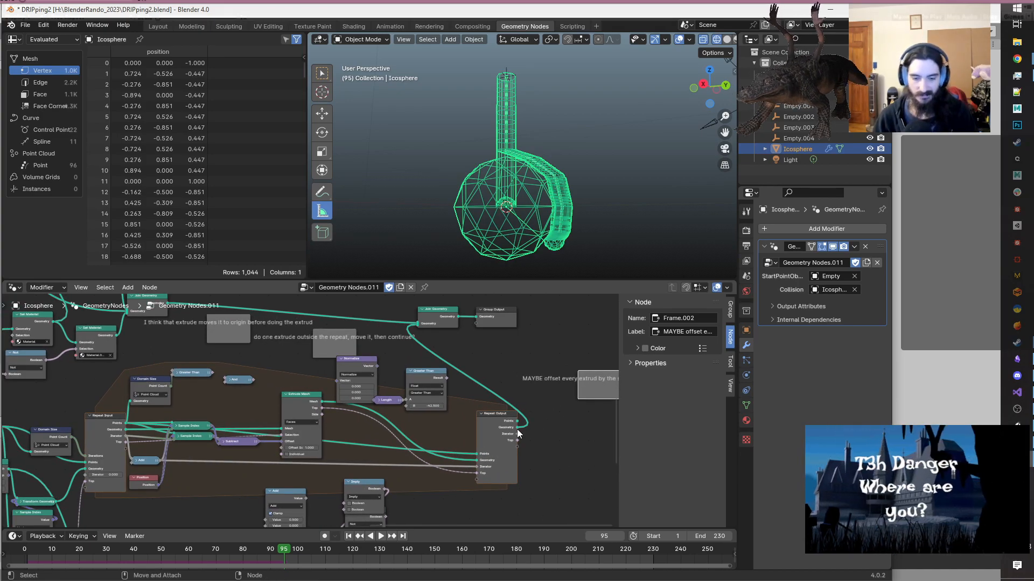
- Move the "MAYBE offset every extrud by the starting point & origin" frame to just below the Group Output node and expand its properties
middle_drag(548, 429, 486, 454)
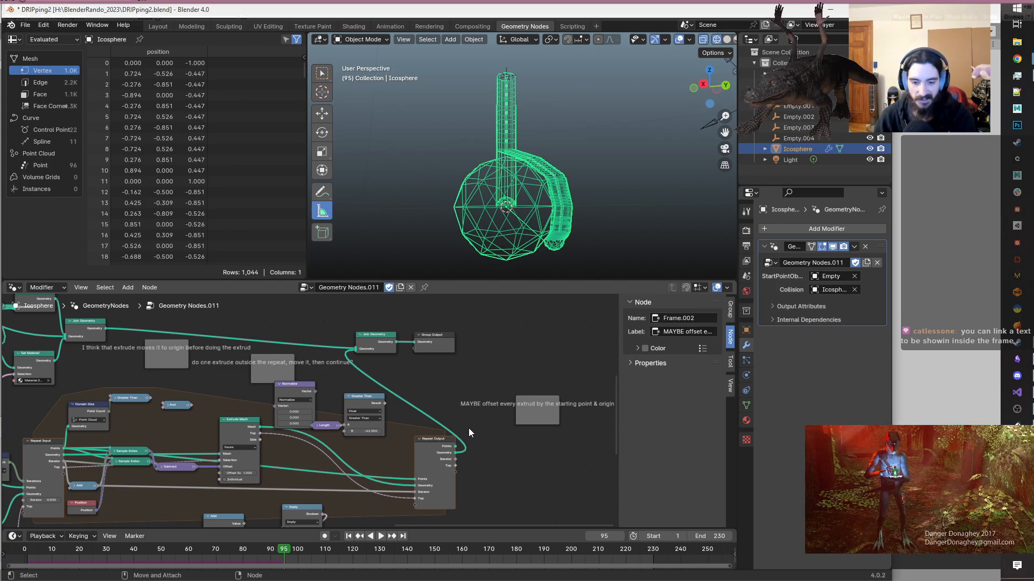
drag(541, 417, 477, 382)
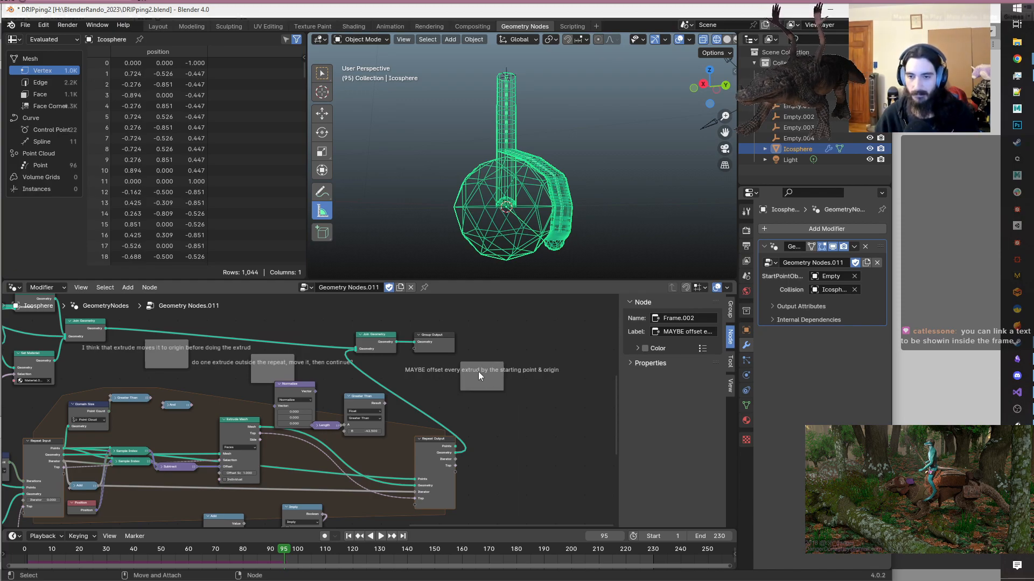
click(502, 363)
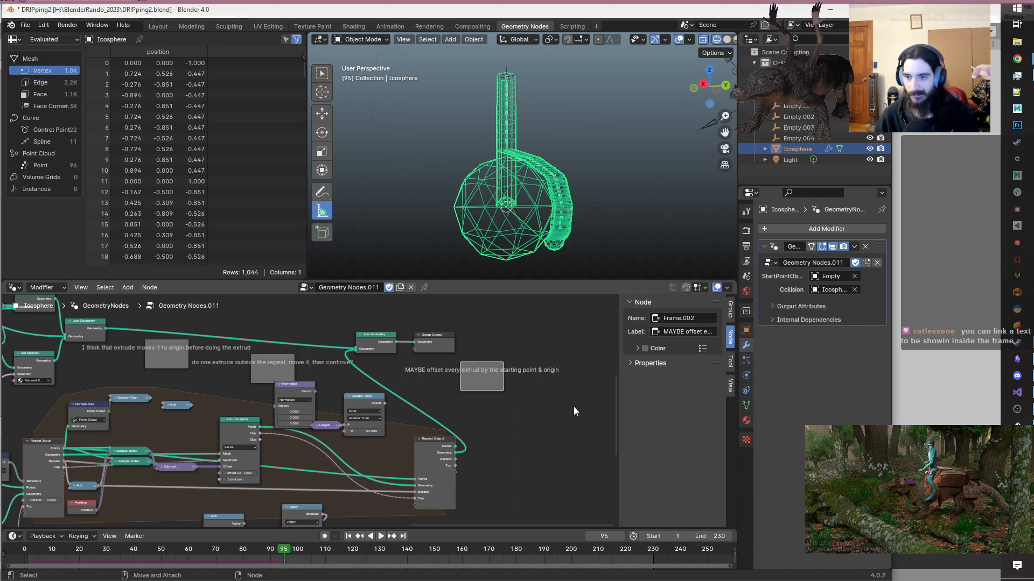
click(633, 361)
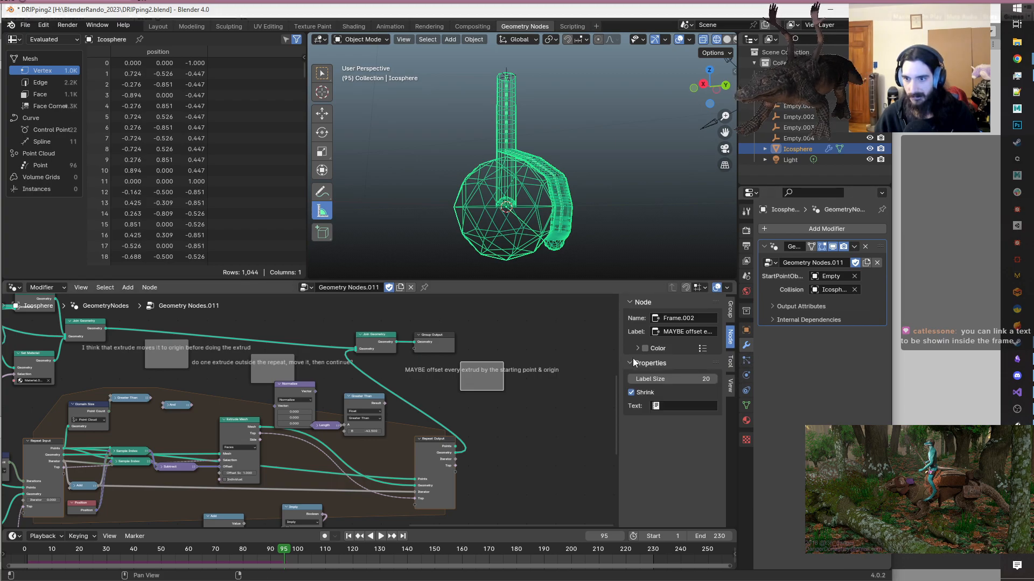
- Try to enter a new text name in the selected frame's Text property
click(687, 406)
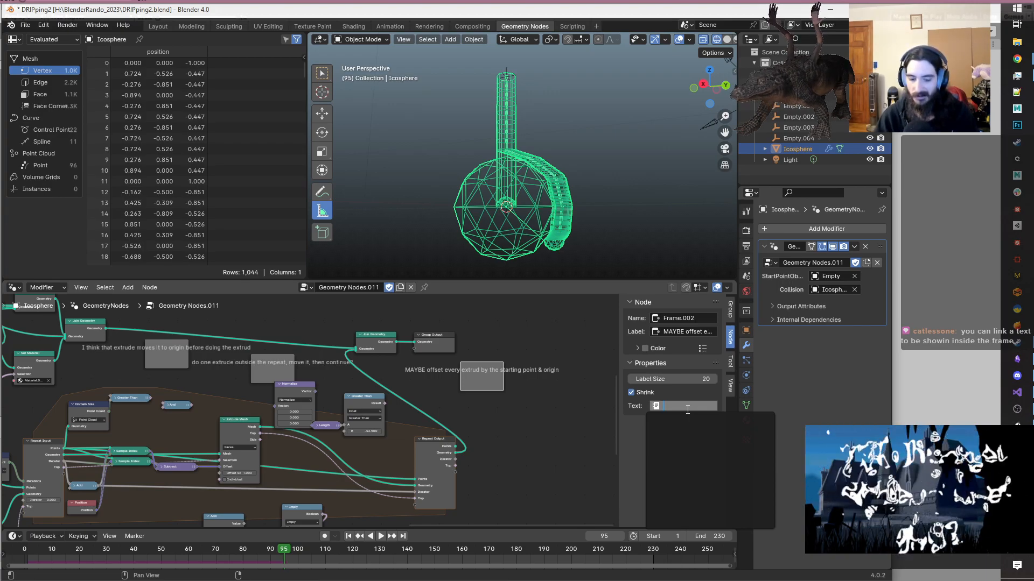
text(nwTe)
text(xtB)
key(Return)
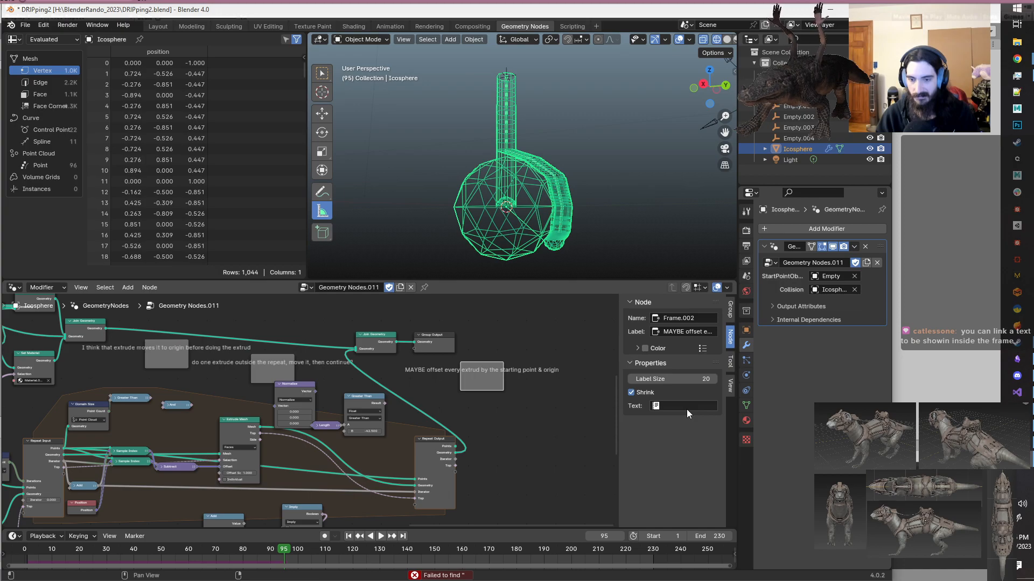
click(687, 408)
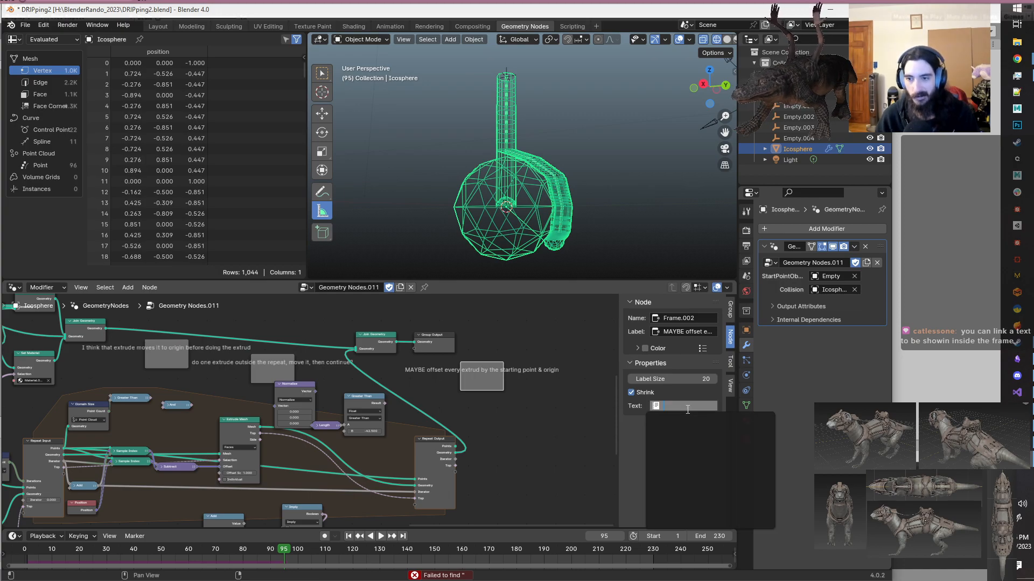
click(524, 391)
click(730, 361)
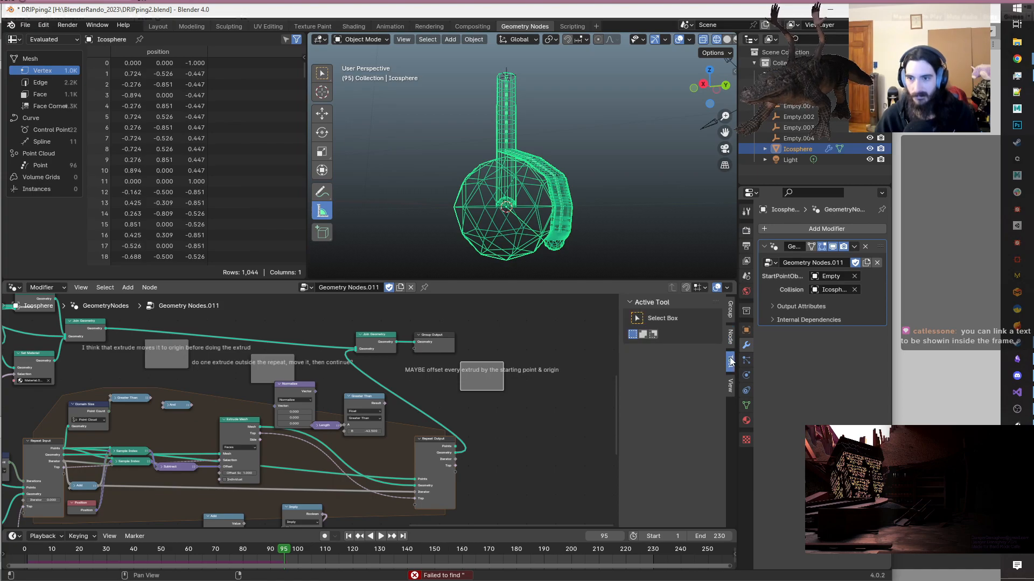
click(730, 387)
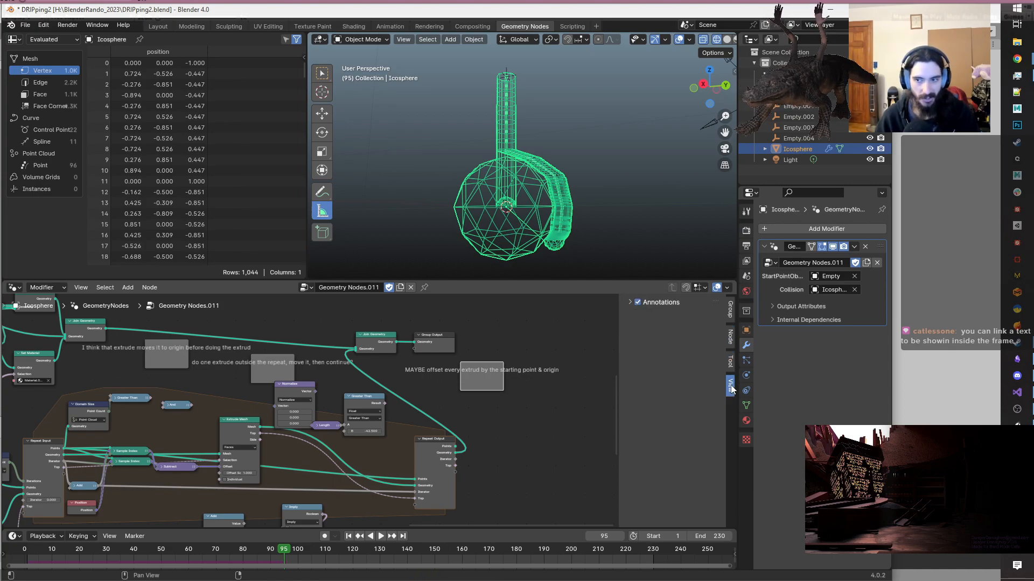
click(727, 335)
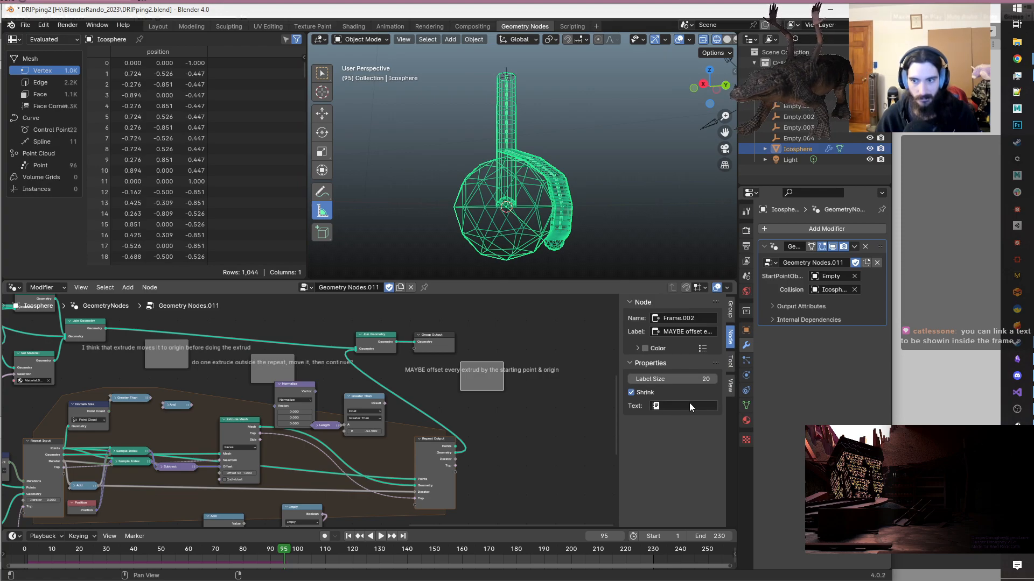
click(690, 404)
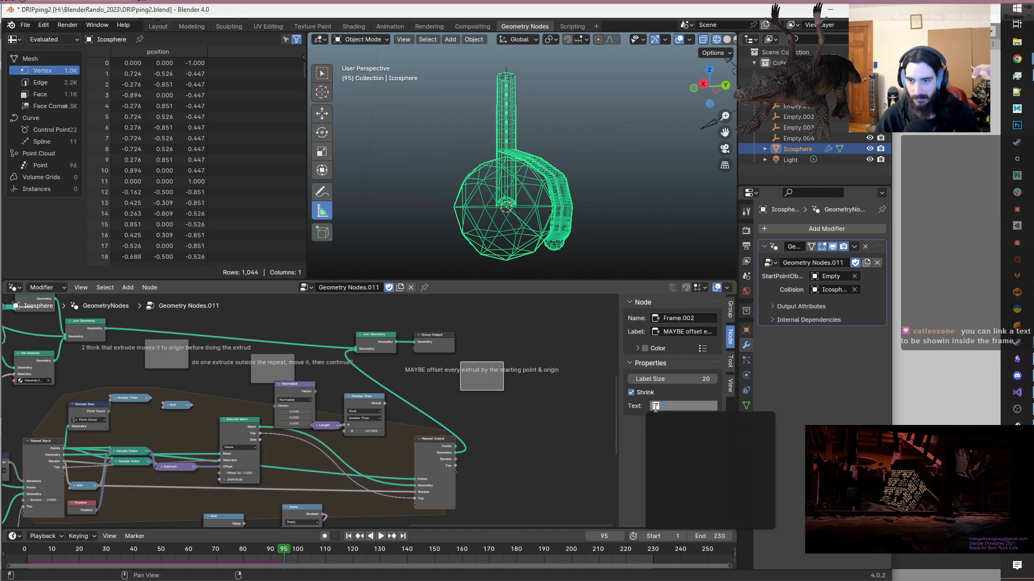
click(670, 442)
click(561, 417)
click(699, 404)
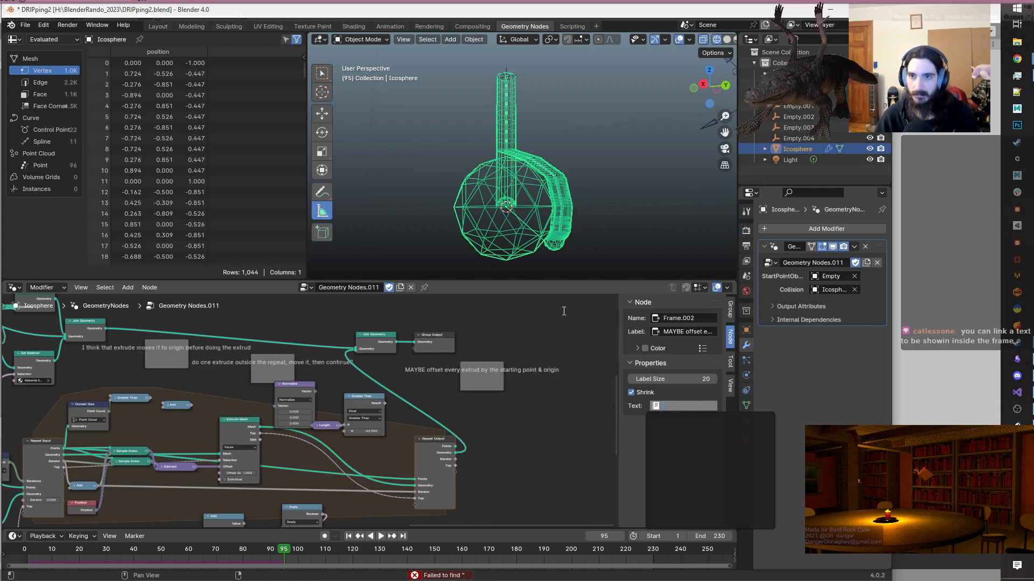
- Create a new text block in the Scripting workspace with the lines "extrude moves stuff" and "try extdurdeing different"
click(571, 27)
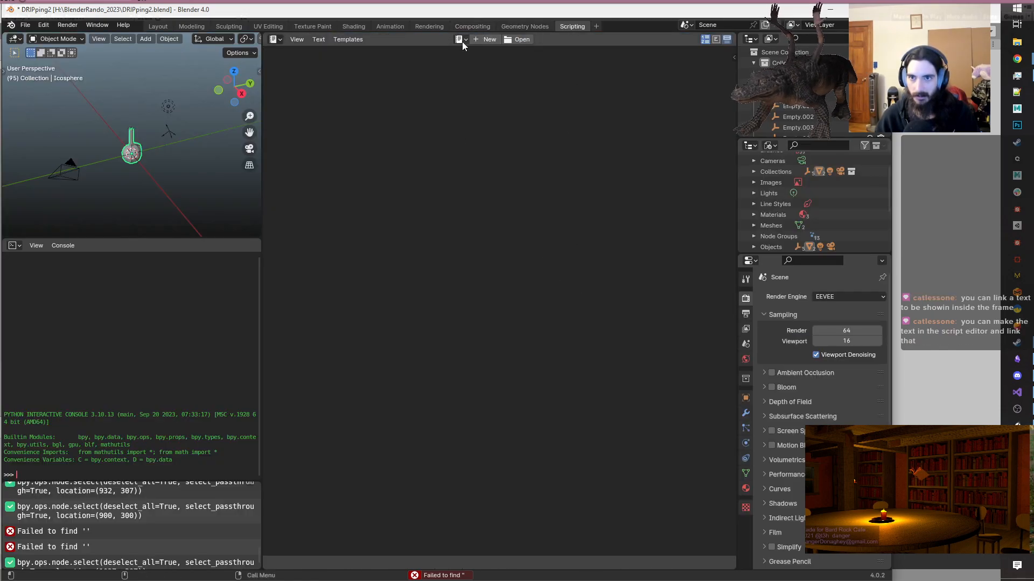
click(477, 40)
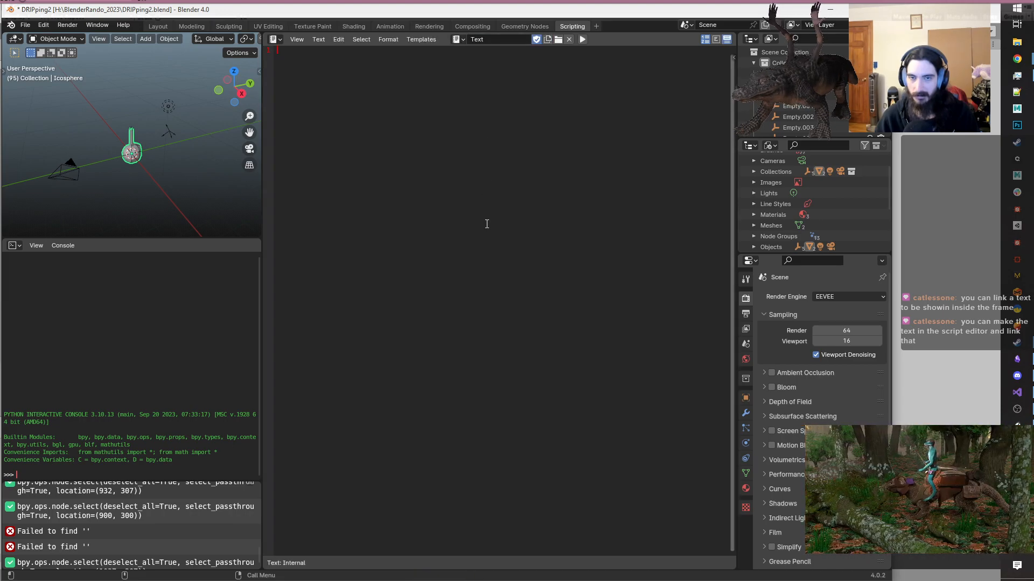
text(extrude moves stuff)
key(Return)
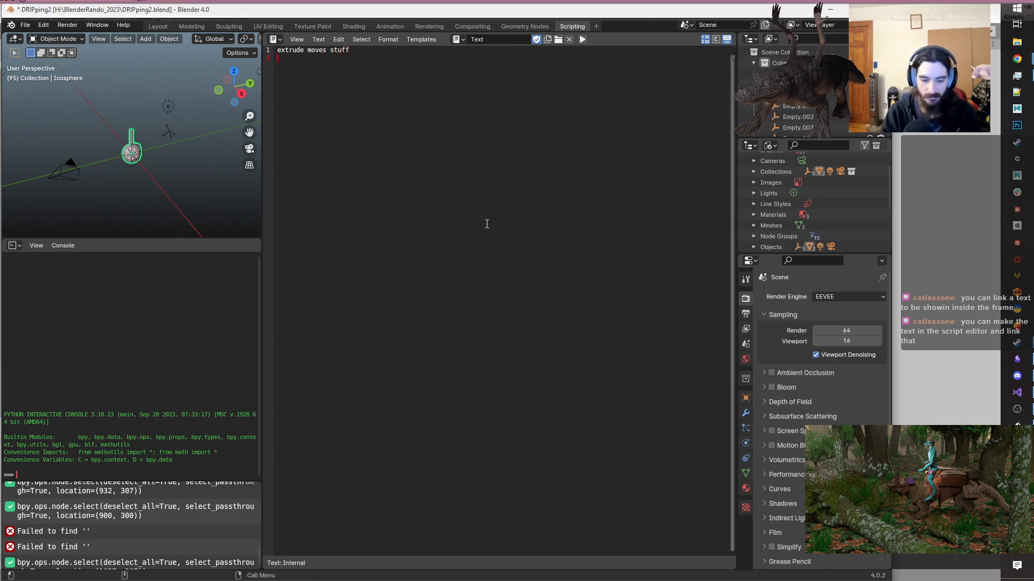
text(try extdurde)
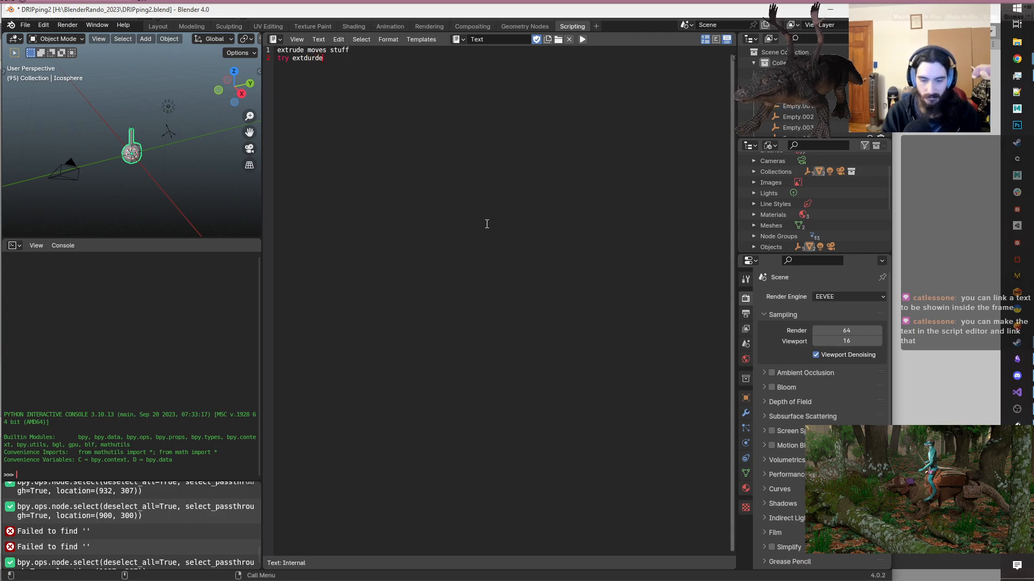
text(ing different)
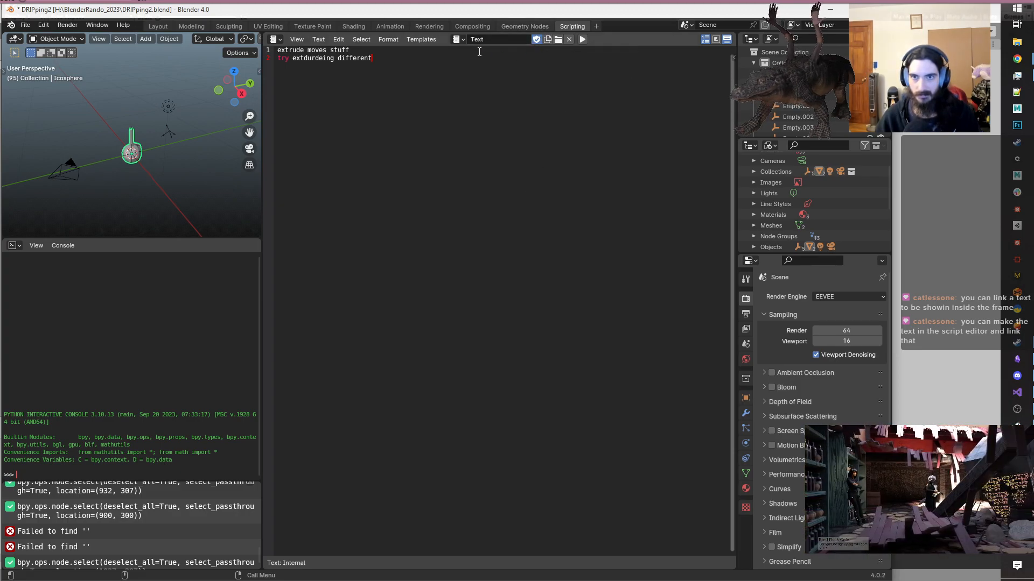
- Save the text block as a file named Text in H:\BlenderRando_2023
click(327, 41)
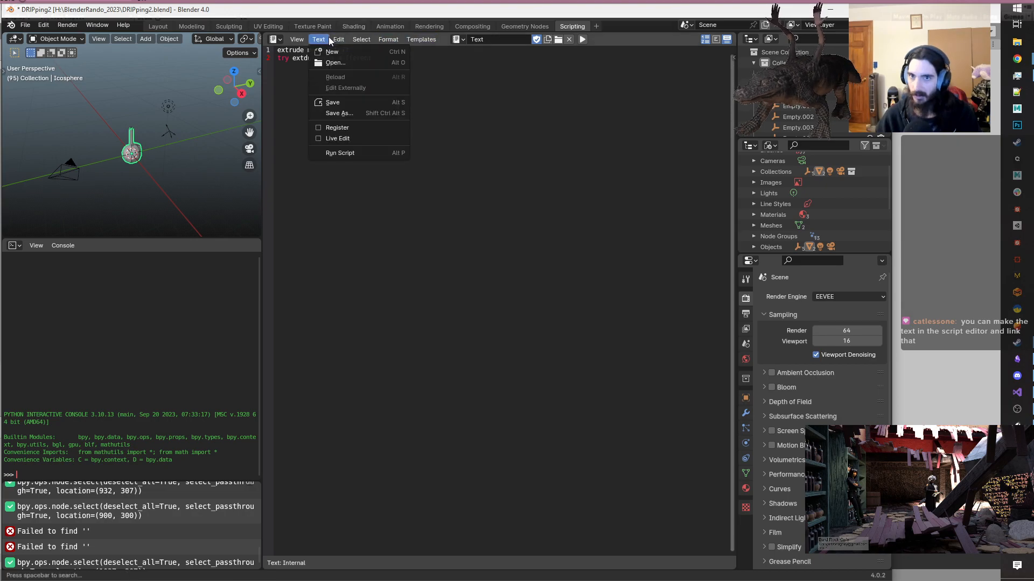
click(364, 106)
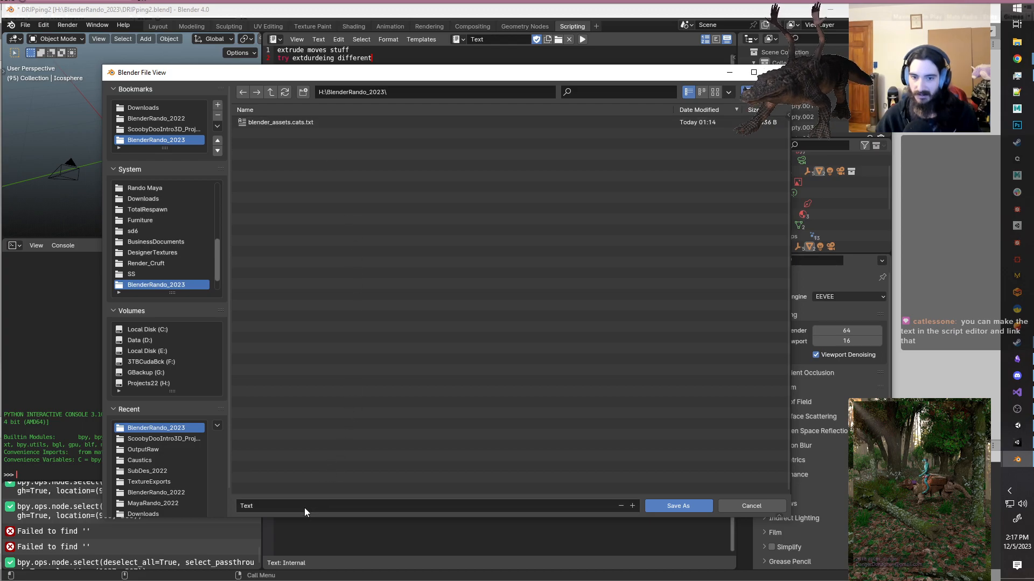
click(689, 508)
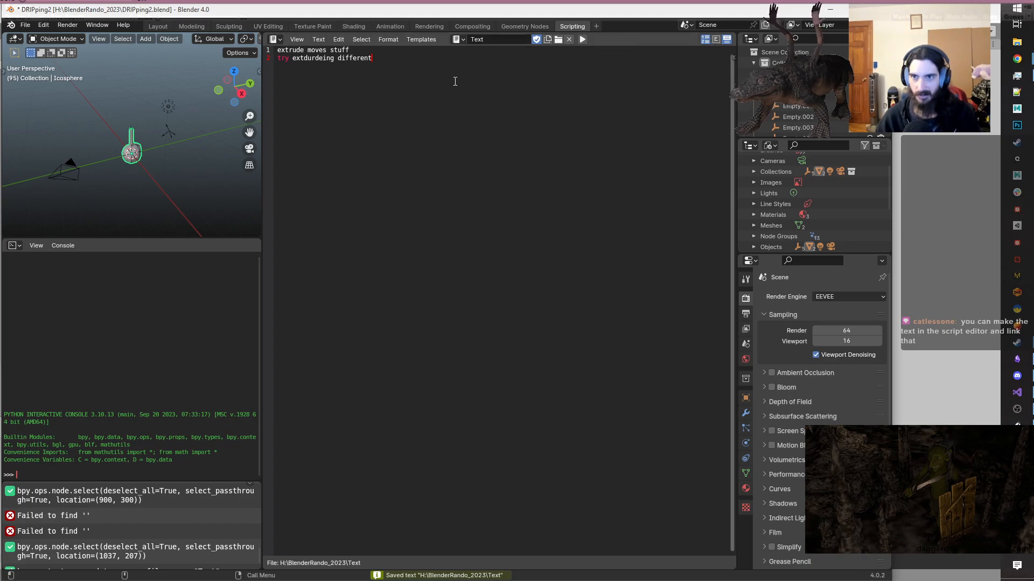
- Return to the Geometry Nodes workspace and link the Text block to the "MAYBE offset" frame, clearing and reassigning it once
click(510, 27)
click(679, 406)
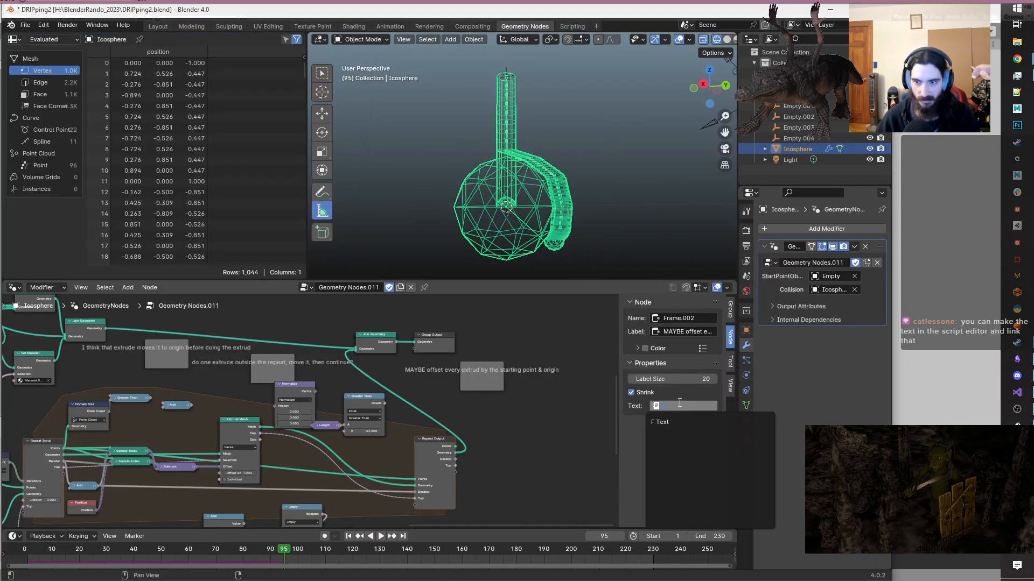
click(665, 422)
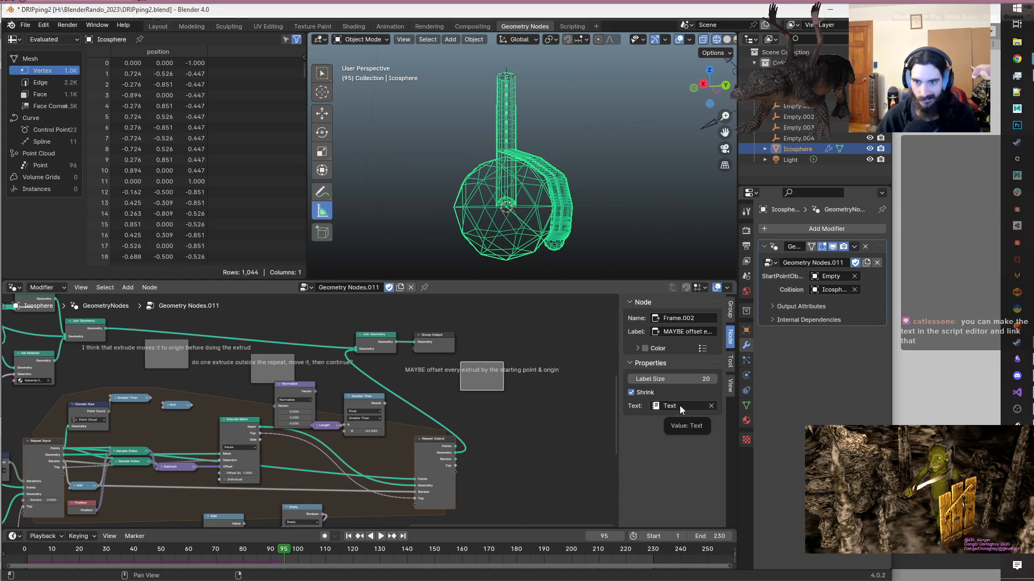
click(711, 405)
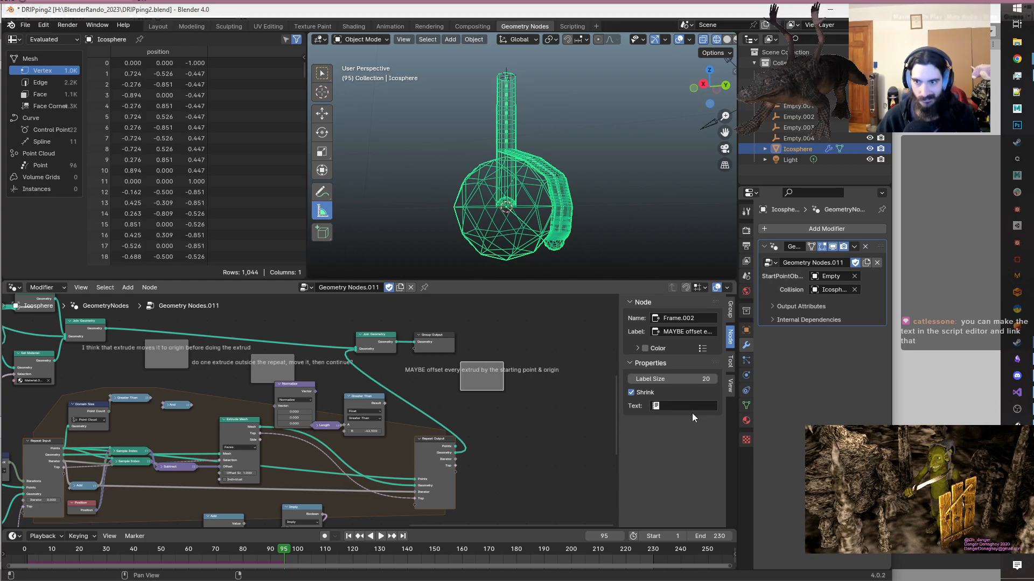
click(679, 409)
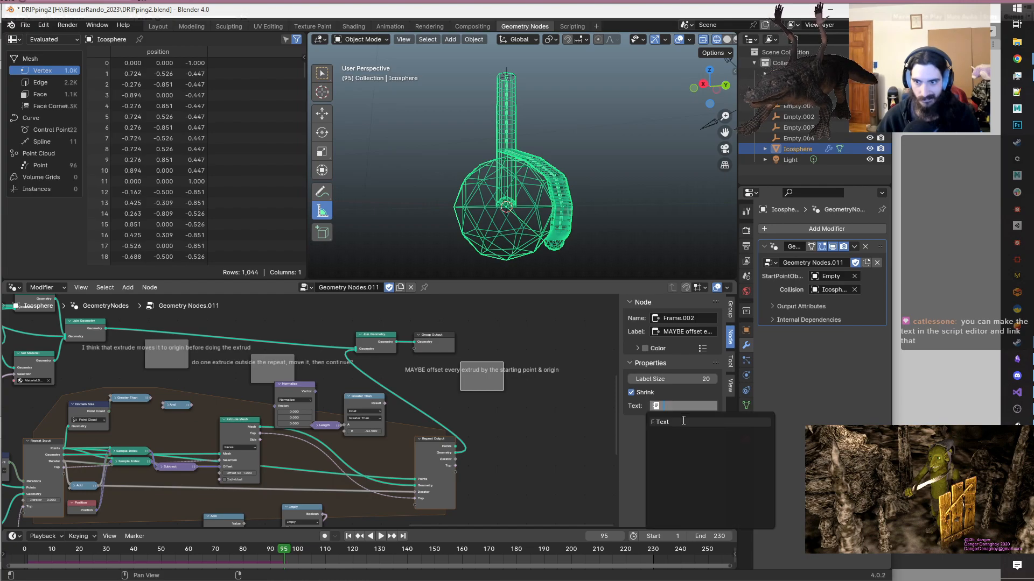
click(678, 420)
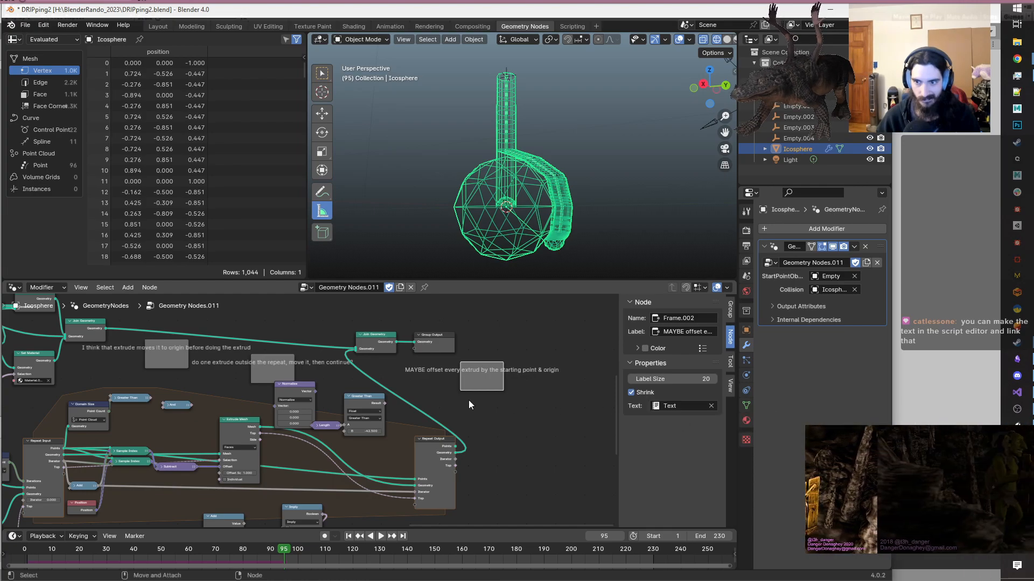
- Clear the label of the frame linked to the Text block and widen the frame so each note fits on one line
click(490, 368)
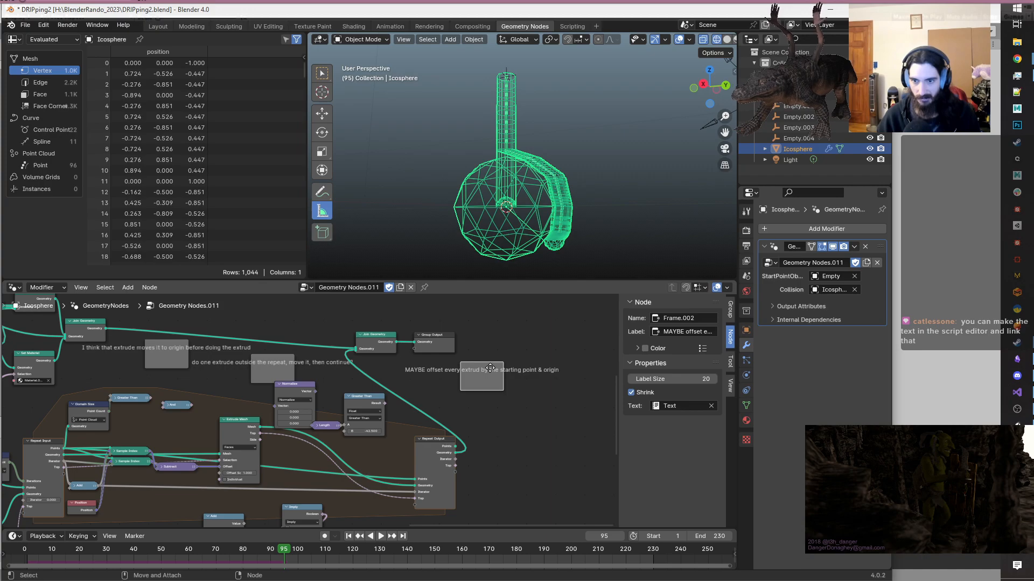
key(F2)
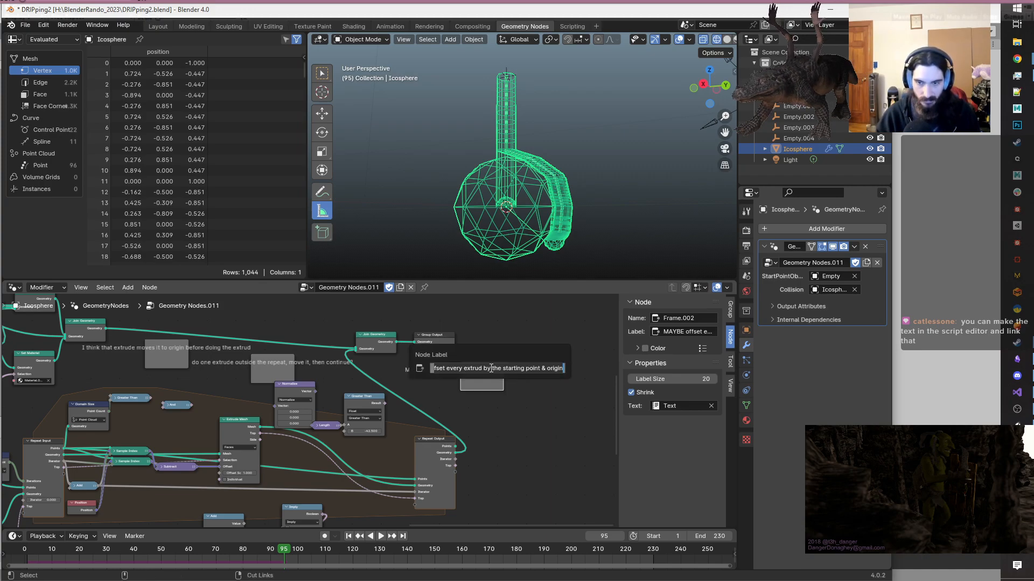
key(BackSpace)
key(Return)
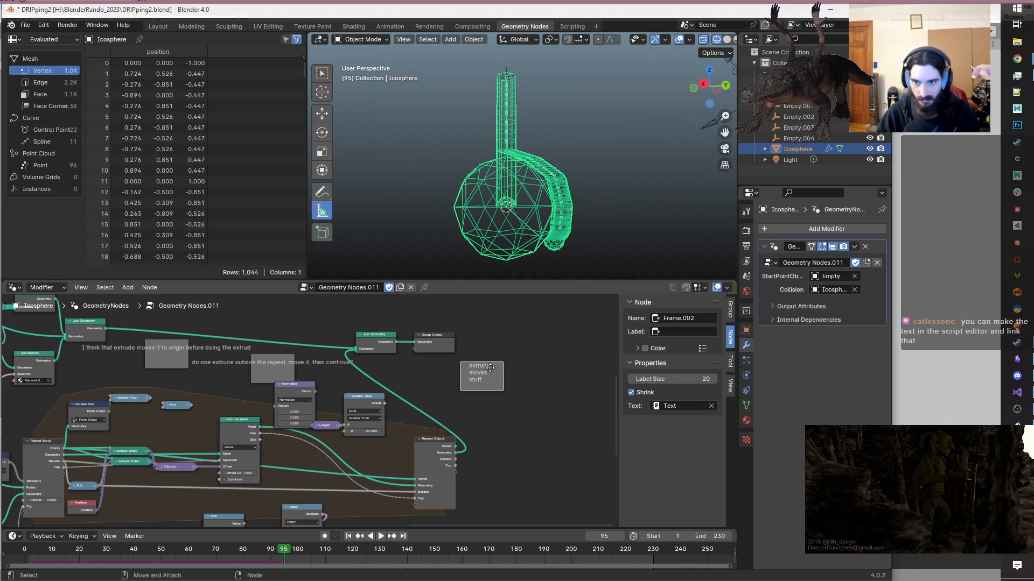
drag(503, 384, 574, 386)
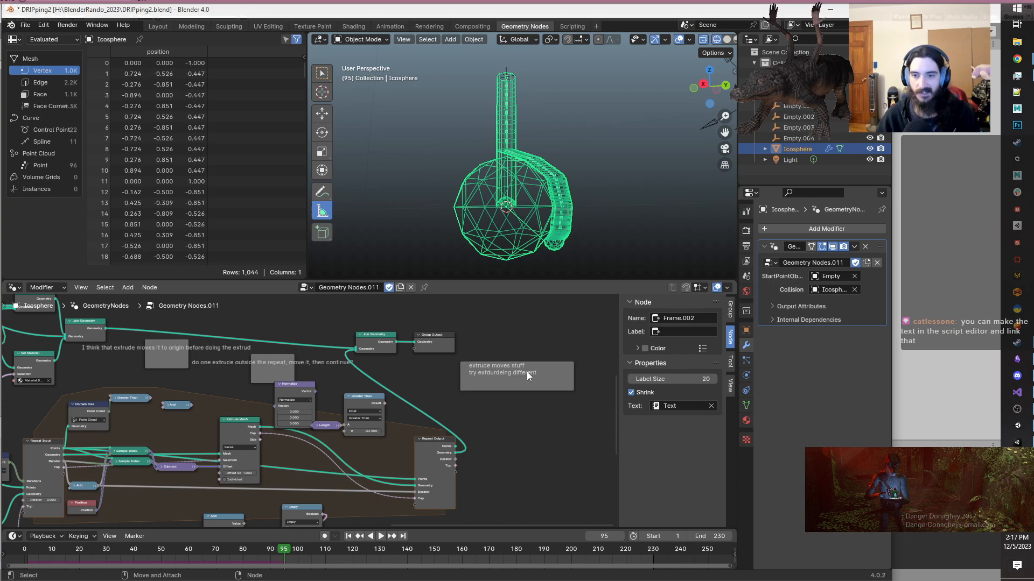
click(541, 370)
- Add a third line "more notes" to the Text block in the Scripting workspace, save the text, and return to the Geometry Nodes workspace
click(573, 26)
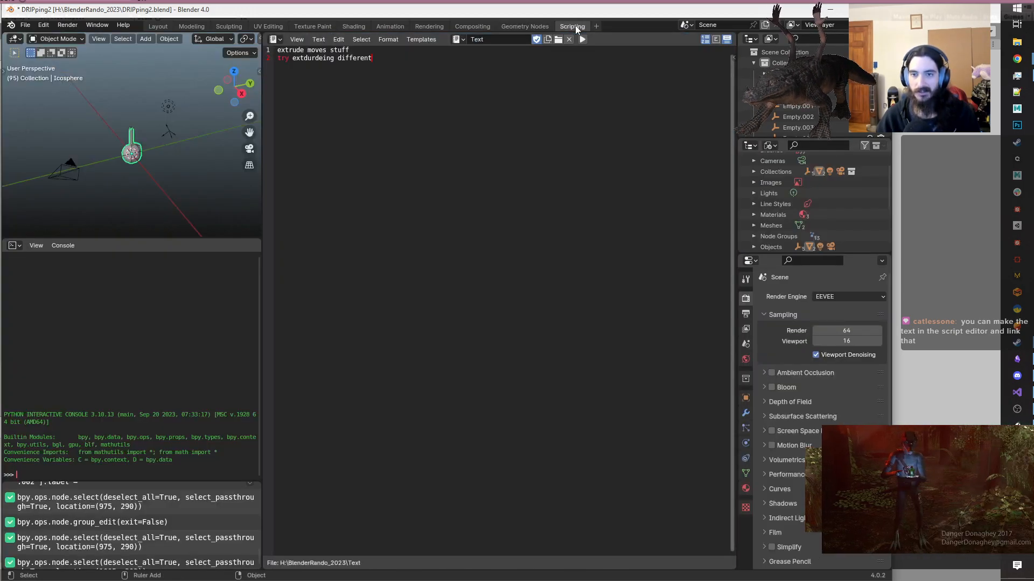
key(Return)
text(more notes)
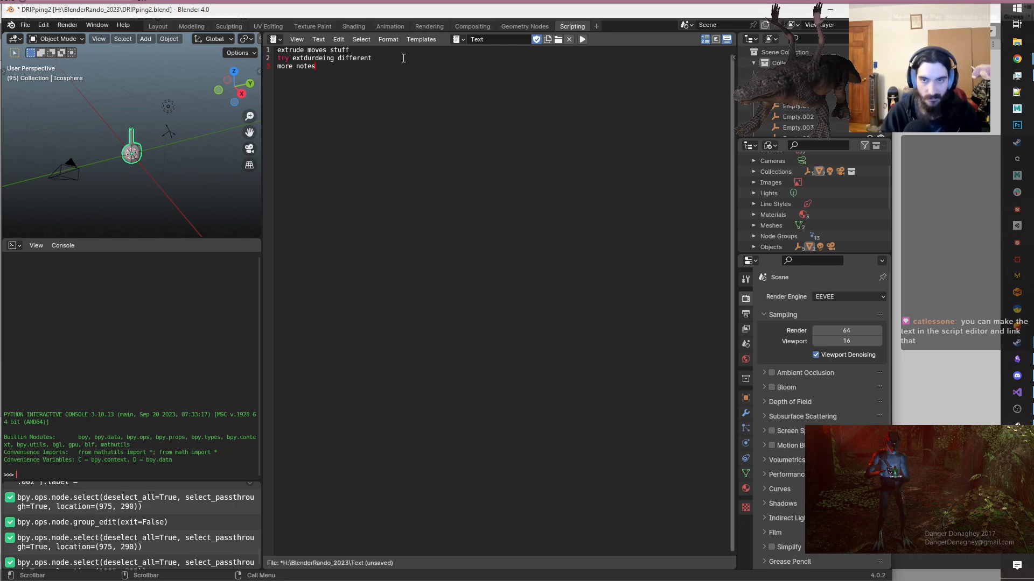
key(ctrl+s)
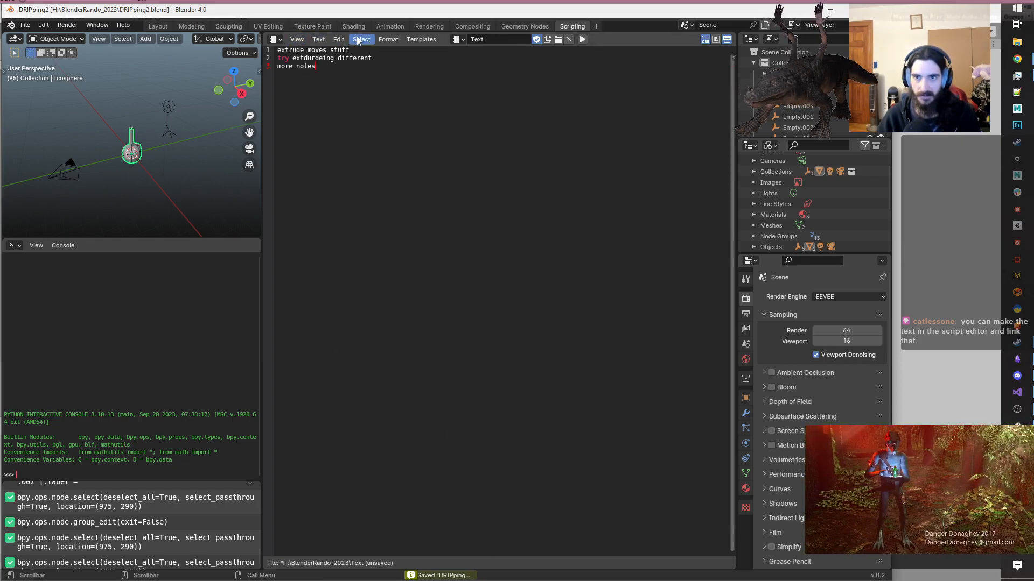
click(322, 40)
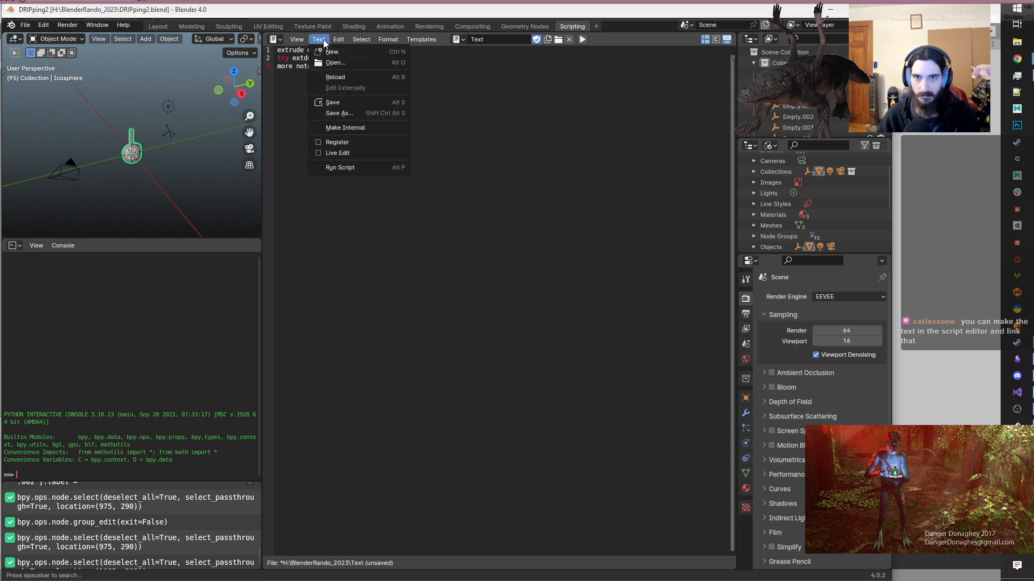
click(395, 102)
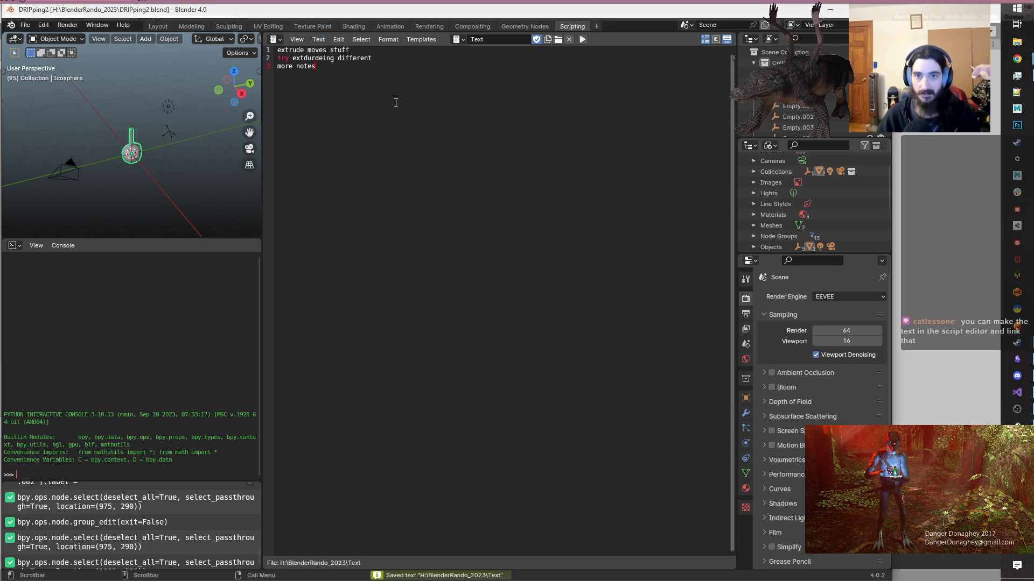
click(522, 28)
click(509, 372)
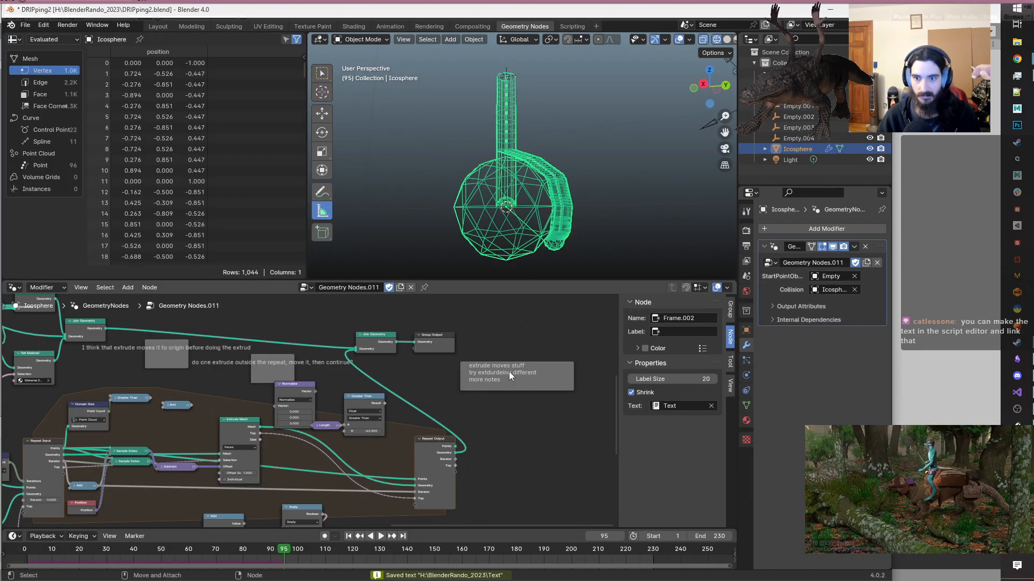
click(571, 387)
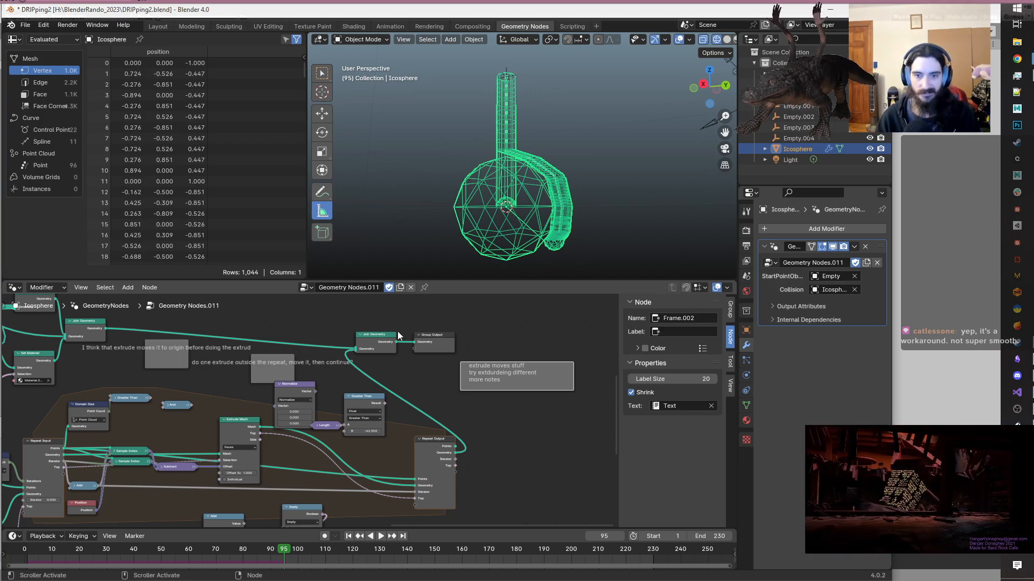
click(506, 395)
- Add the line "MAYBE offset every extrude by the starting point & origin" to the Text block in the Scripting workspace and save it
click(571, 26)
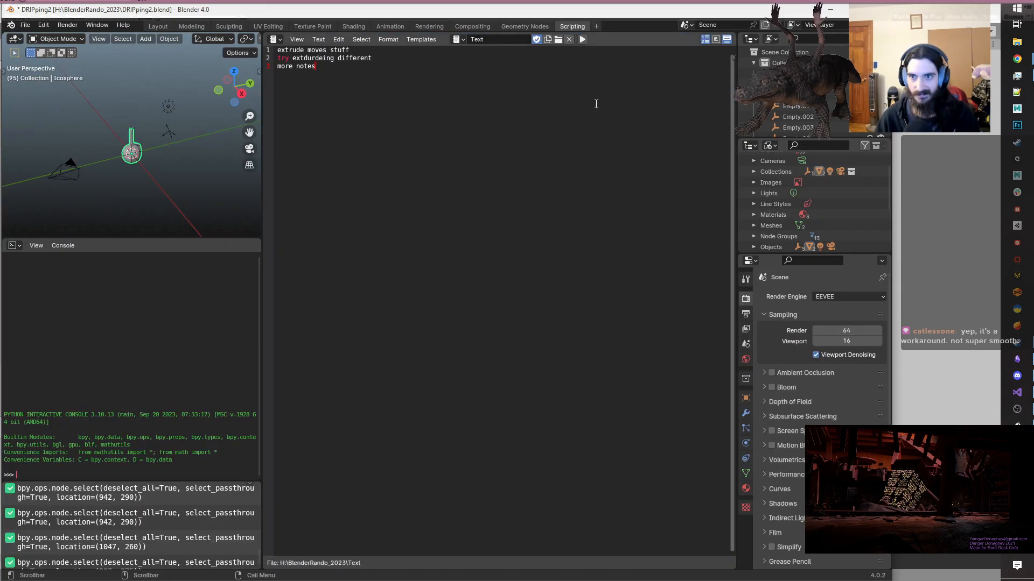
text(MAYBE offset every extrud by the starting point & origin)
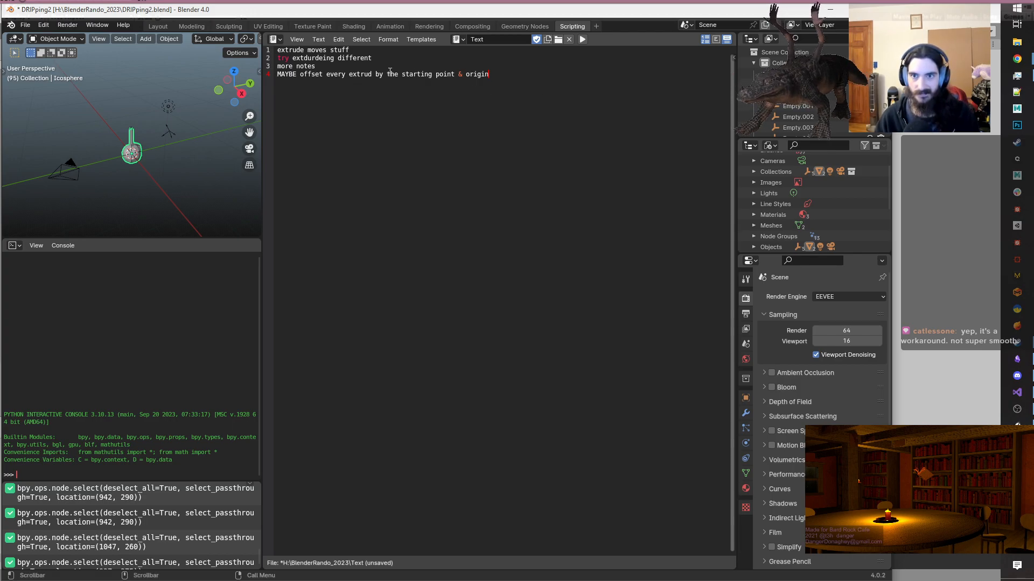
click(371, 75)
text(e)
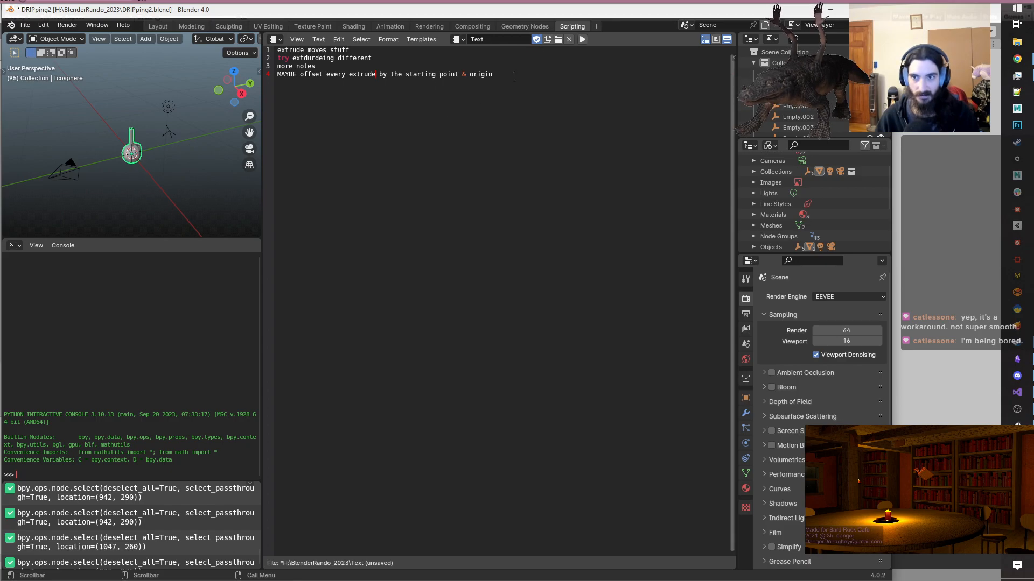
key(alt+s)
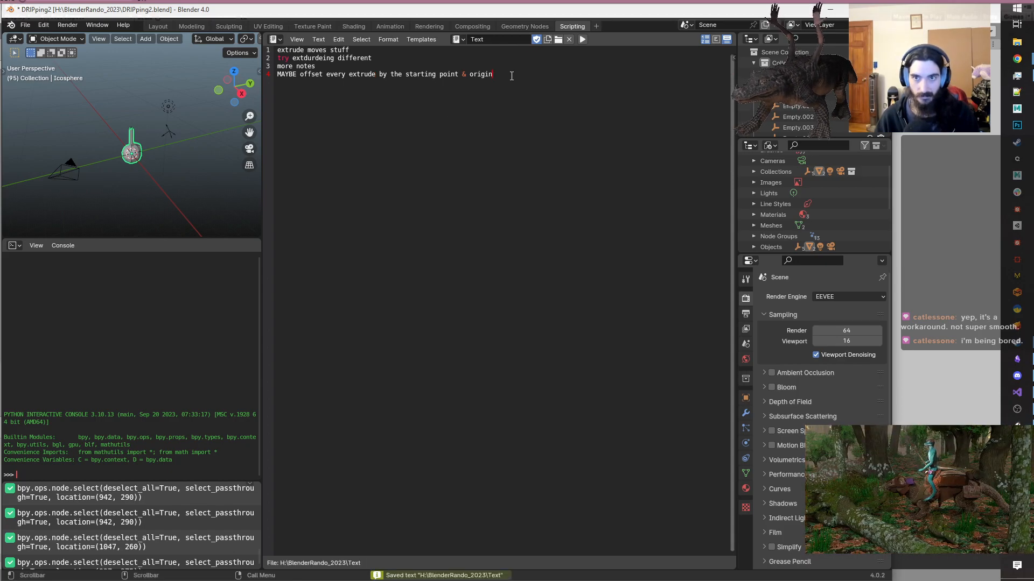
- Save the Text block once more and make the notes frame in the Geometry Nodes workspace taller to fit the added line
click(518, 29)
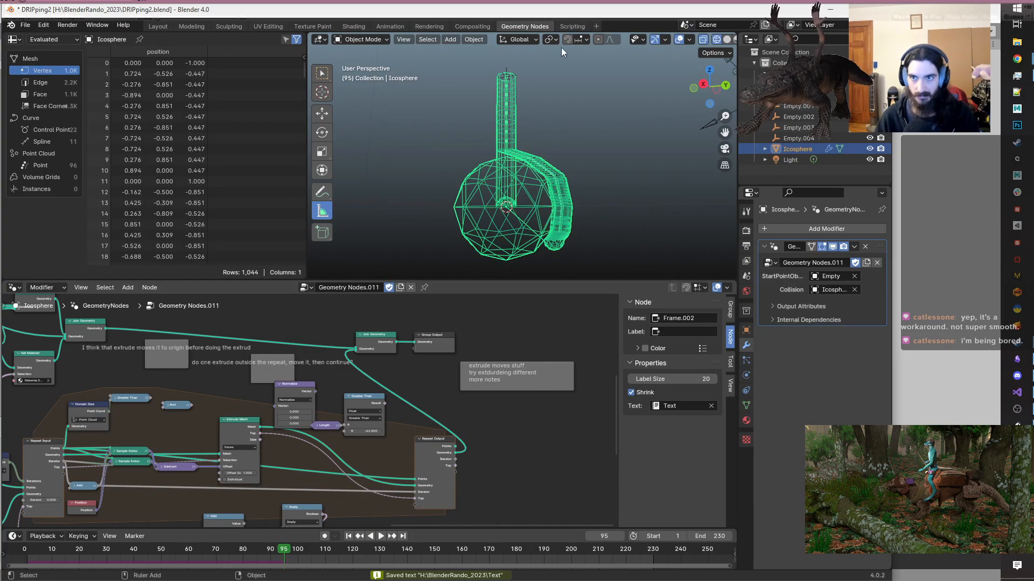
click(579, 26)
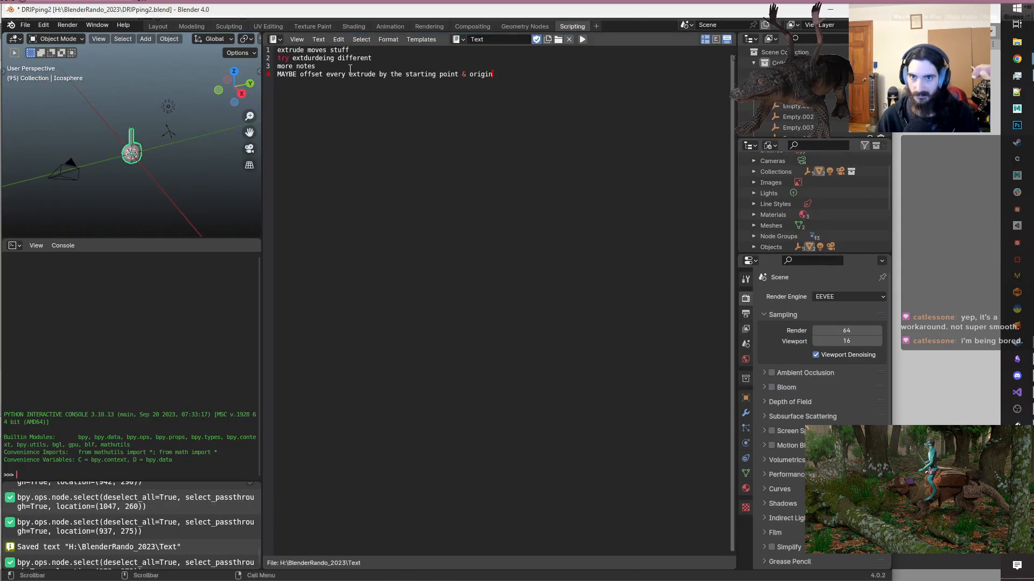
click(323, 41)
click(337, 100)
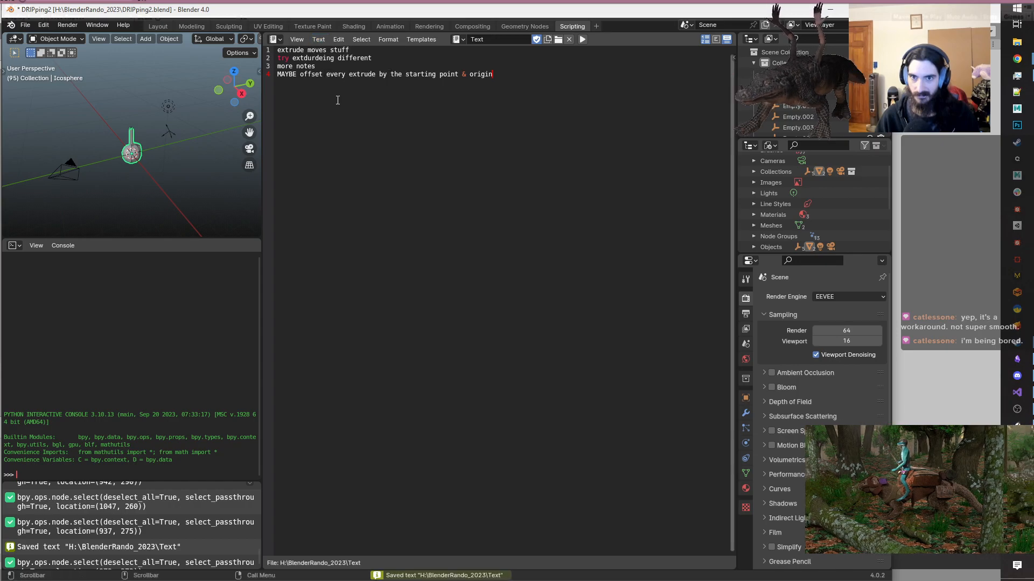
click(522, 26)
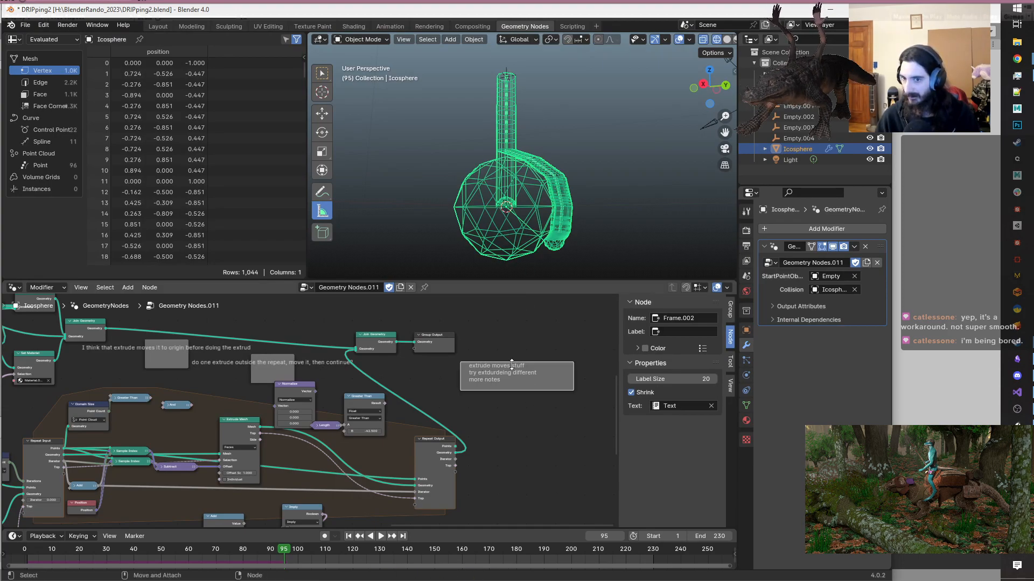
drag(534, 391, 538, 406)
- Make a separate copy of the Geometry Nodes.011 node group for the modifier and save the Blender file
middle_drag(524, 457, 578, 405)
scroll(425, 479, down, 2)
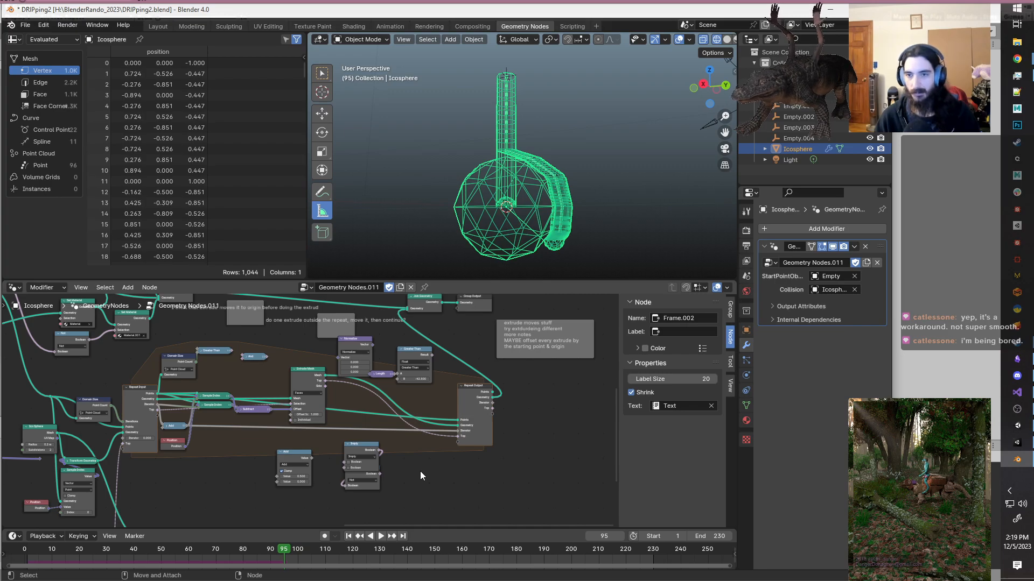
middle_drag(420, 470, 510, 430)
click(401, 288)
key(ctrl+s)
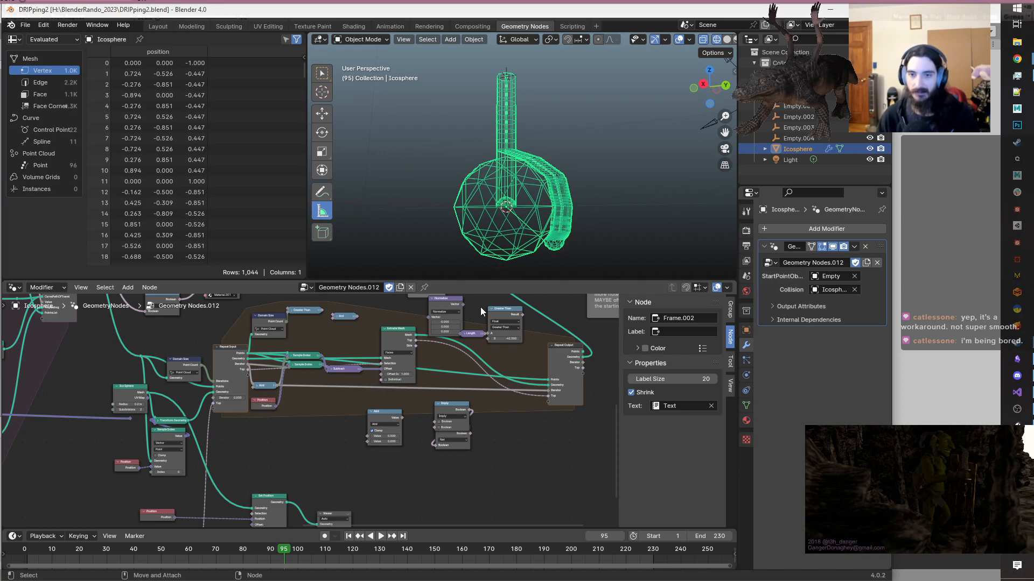
middle_drag(529, 488, 482, 497)
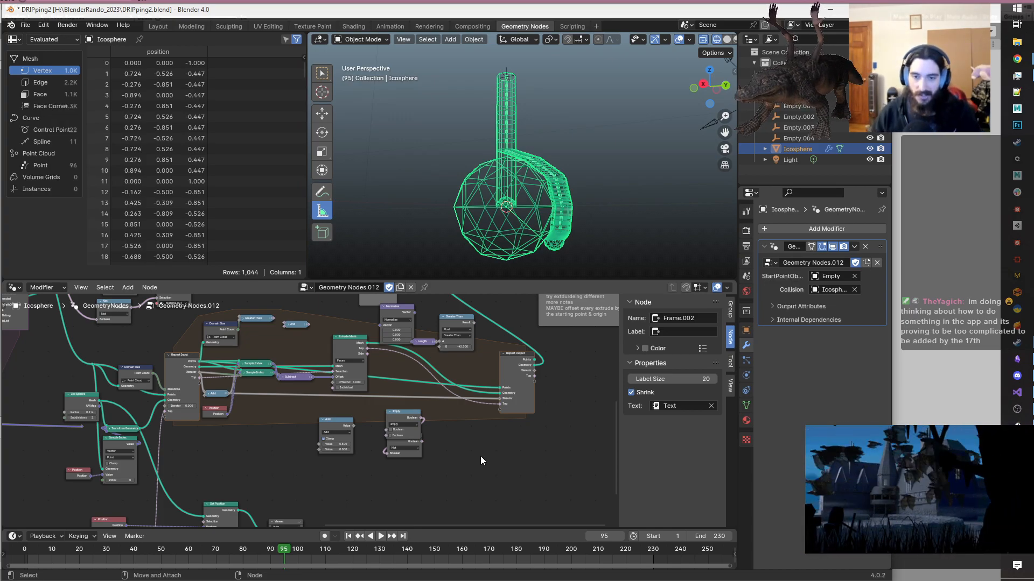
scroll(480, 457, up, 1)
middle_drag(495, 457, 522, 477)
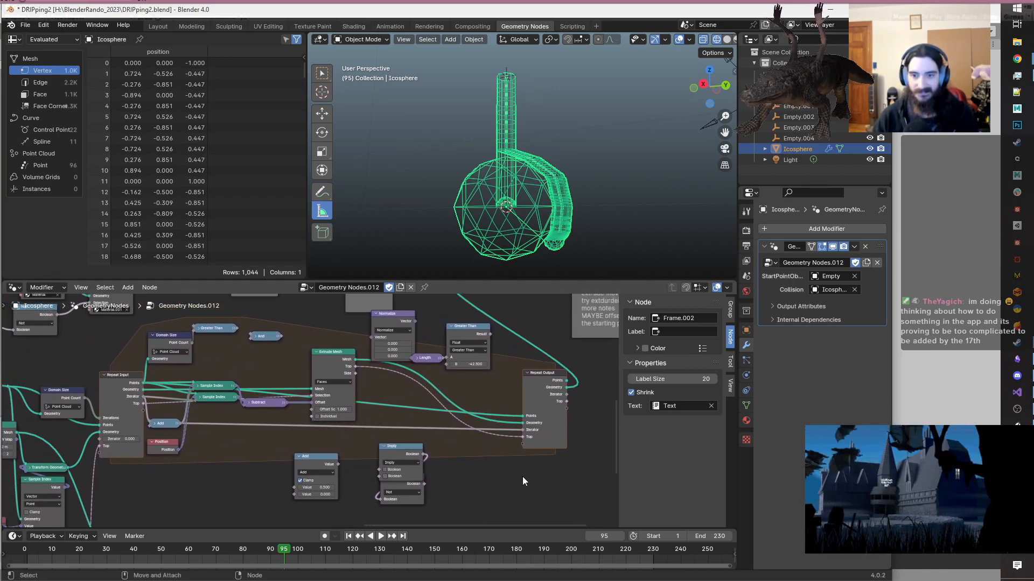
key(ctrl+s)
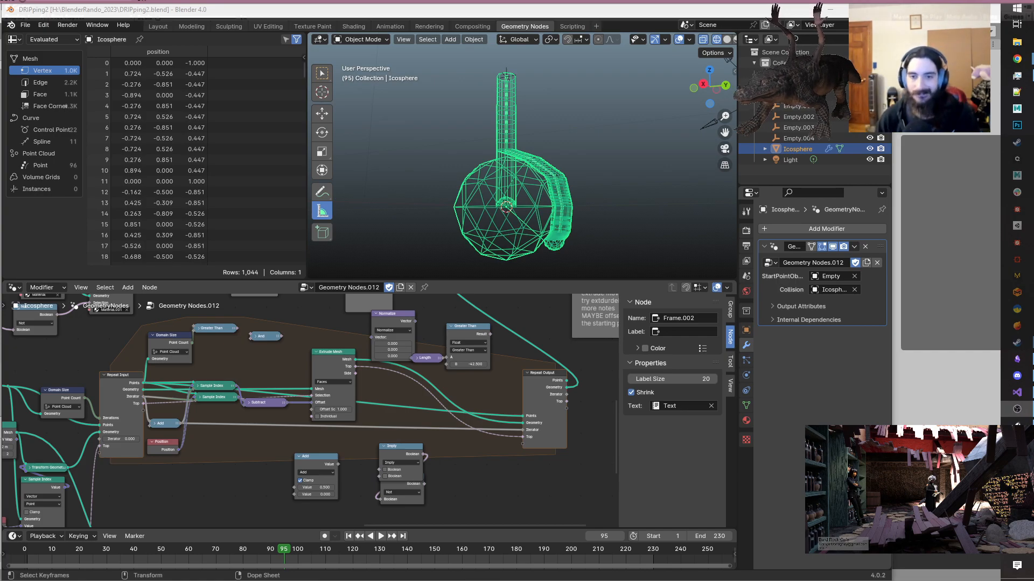
- Move the unconnected Add and Boolean nodes below the repeat zone farther down and to the right, out of the way
scroll(464, 377, up, 4)
scroll(464, 377, down, 2)
middle_drag(490, 389, 438, 412)
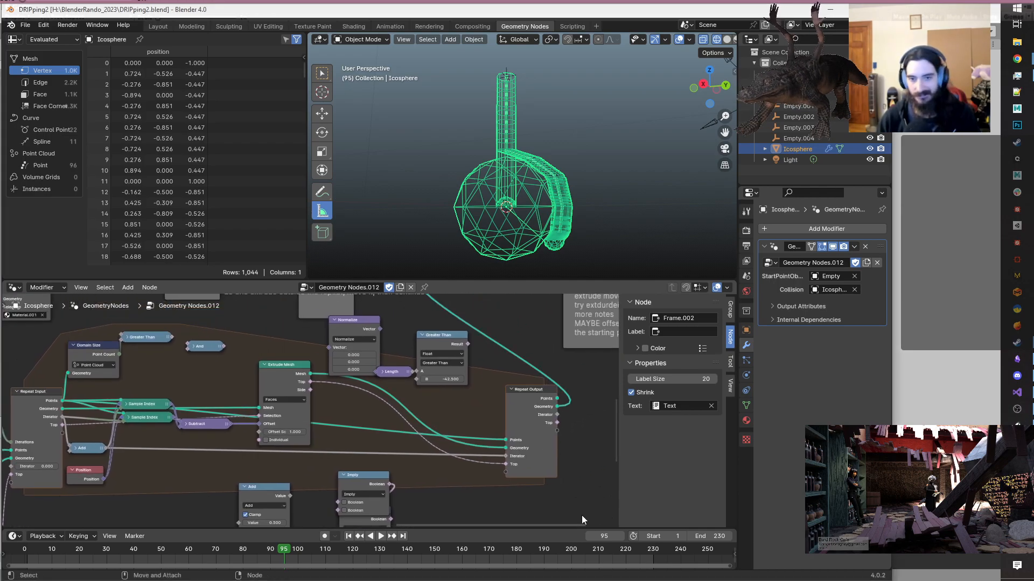
click(454, 400)
middle_drag(461, 461, 477, 376)
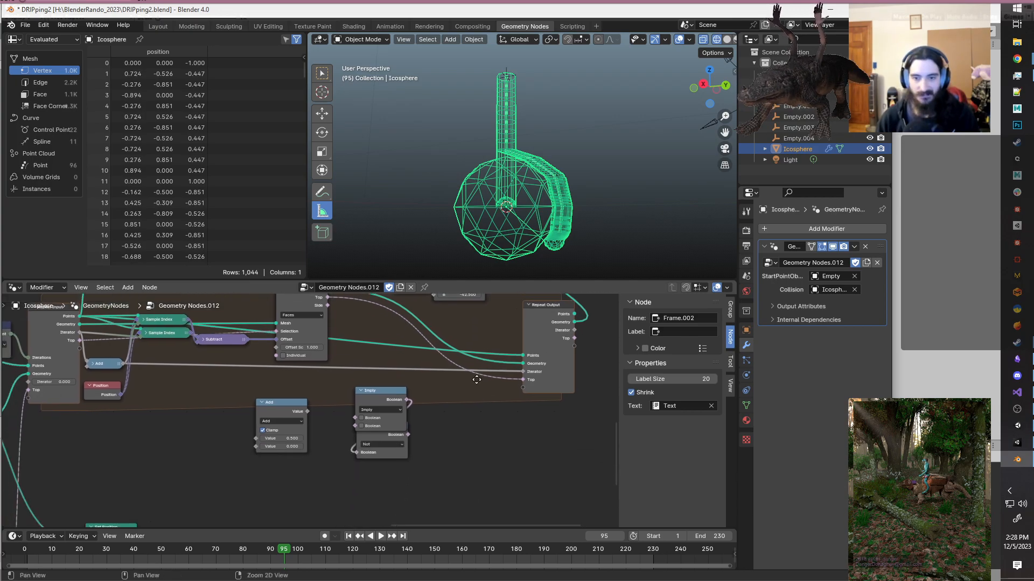
scroll(476, 383, down, 3)
drag(443, 477, 252, 413)
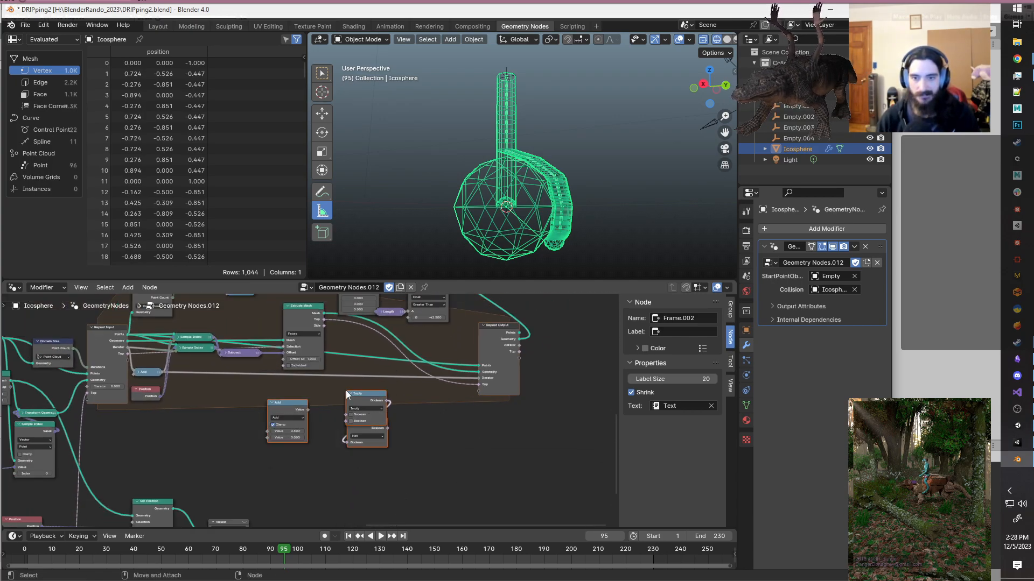
drag(366, 396, 506, 455)
middle_drag(408, 414, 429, 505)
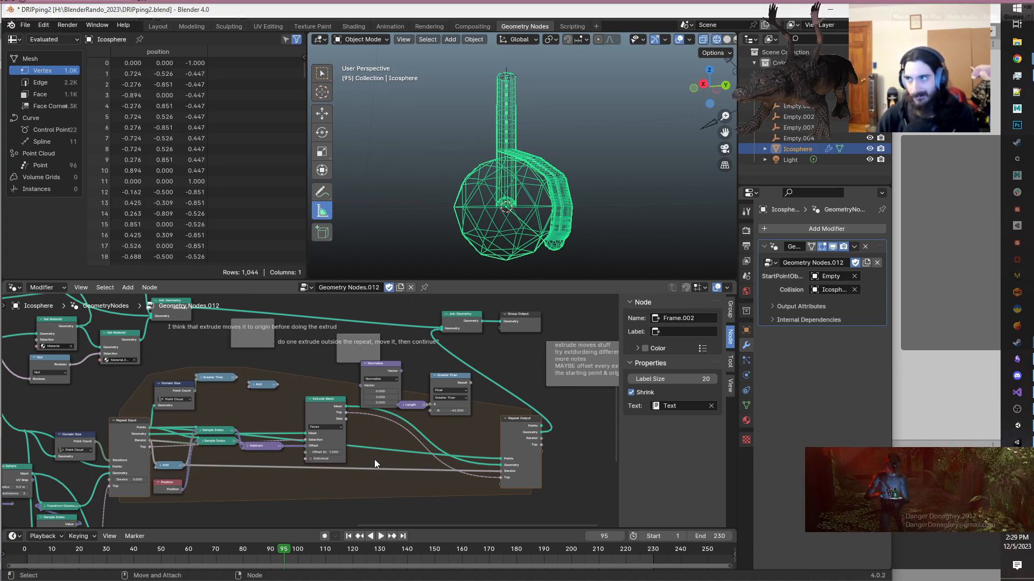
- Duplicate the Subtract vector math node that feeds Extrude Mesh, place the copy below the original, and expand it
middle_drag(374, 460, 514, 410)
scroll(444, 432, up, 3)
middle_drag(444, 432, 360, 453)
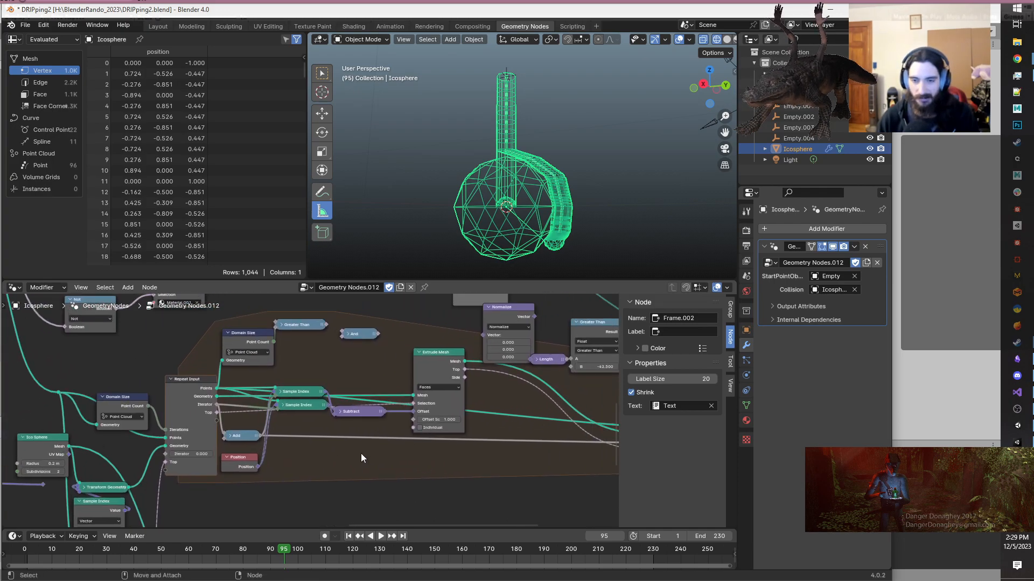
scroll(363, 390, up, 1)
click(373, 410)
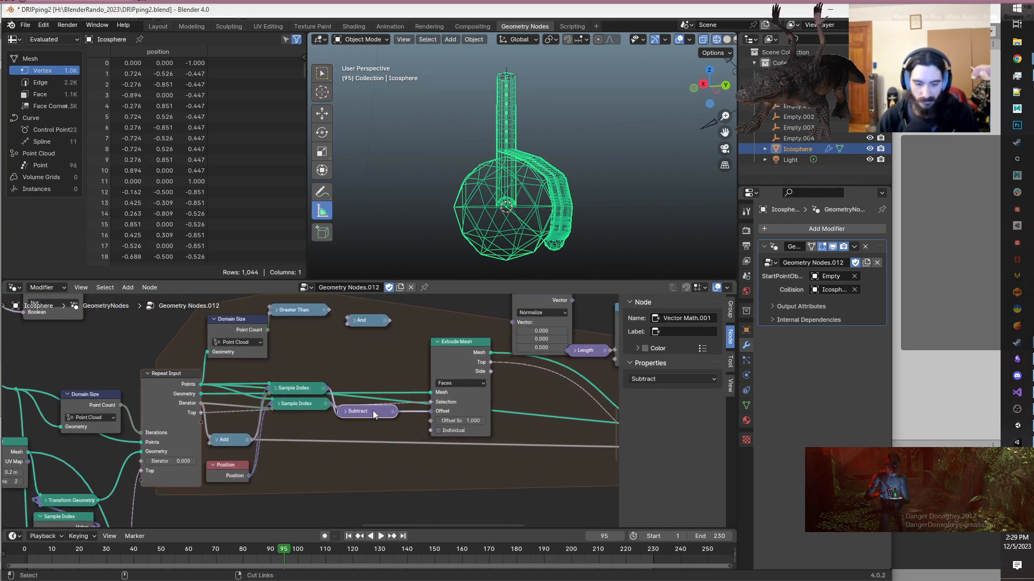
key(shift+d)
click(360, 463)
click(357, 462)
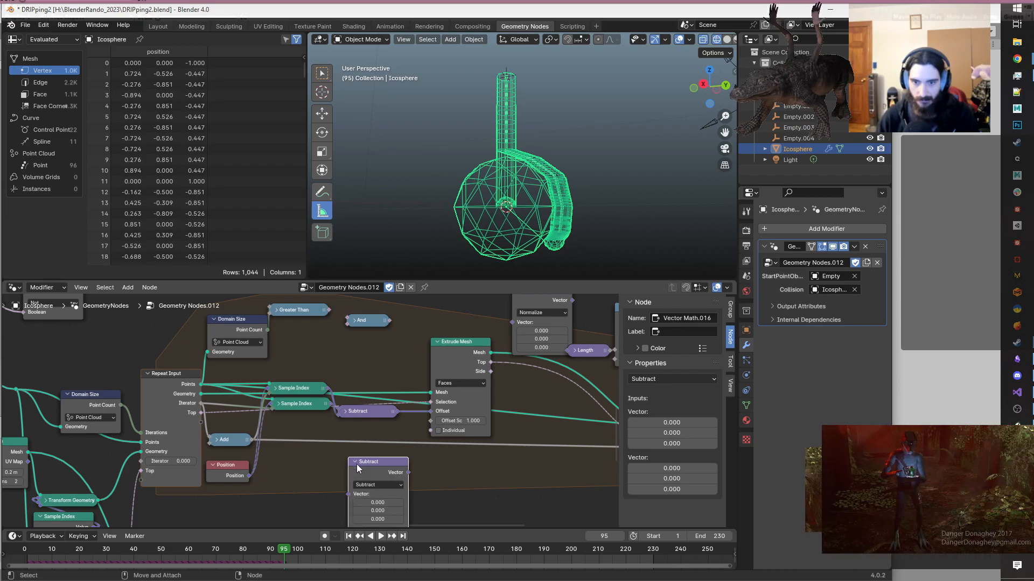
- Link the original Subtract node's Vector output to the first Vector input of the duplicated Subtract node
middle_drag(450, 484, 446, 424)
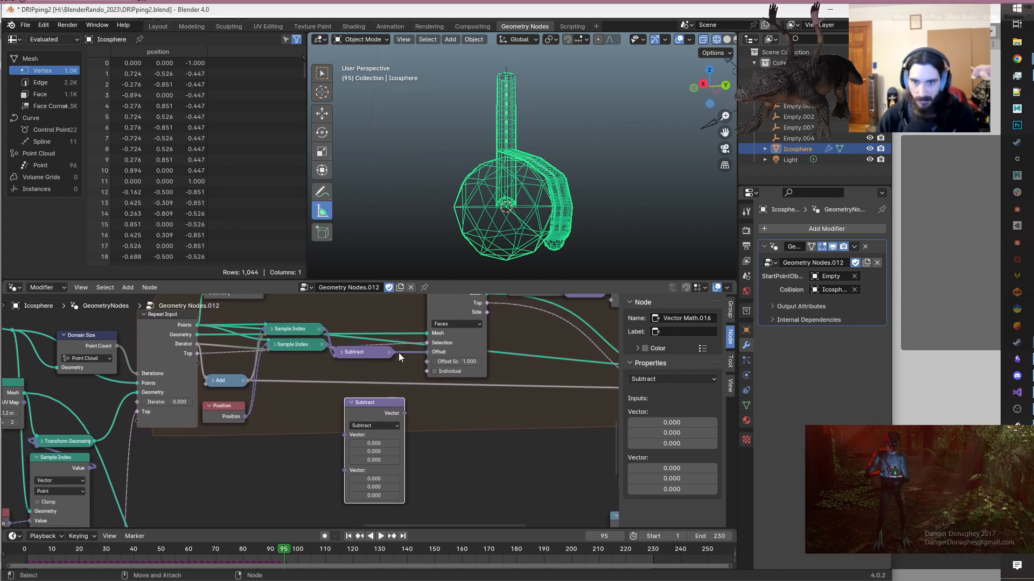
drag(392, 354, 350, 432)
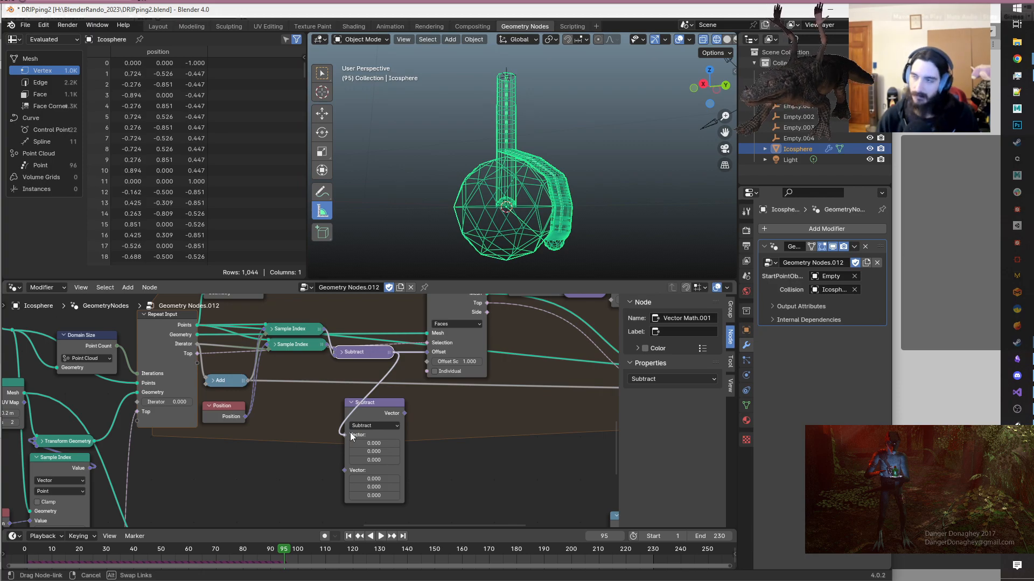
drag(350, 432, 349, 434)
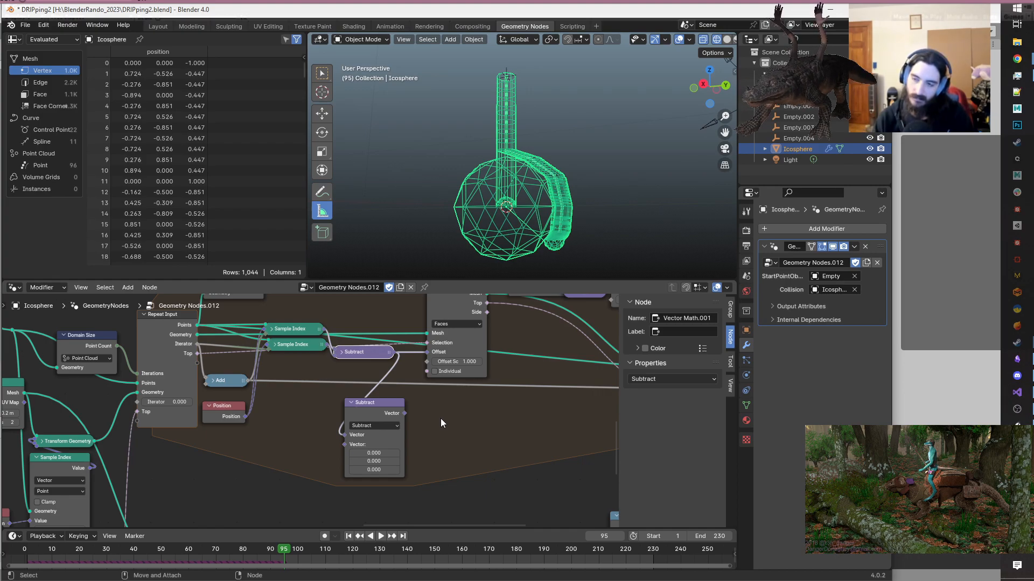
scroll(441, 419, down, 2)
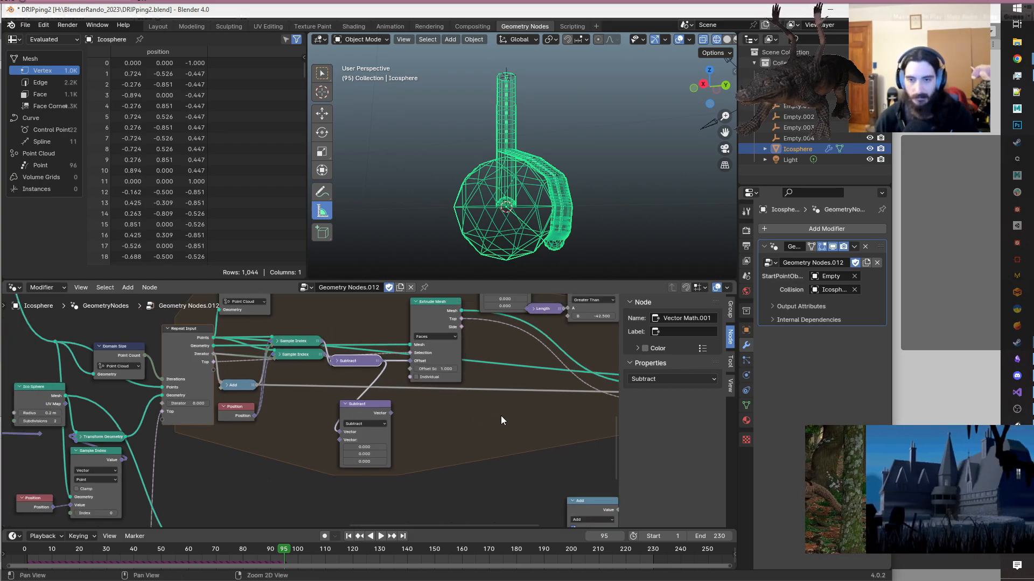
- Change the operation of the duplicated Subtract vector math node below the original to Add
middle_drag(500, 415, 428, 467)
scroll(428, 467, down, 1)
scroll(428, 467, down, 1)
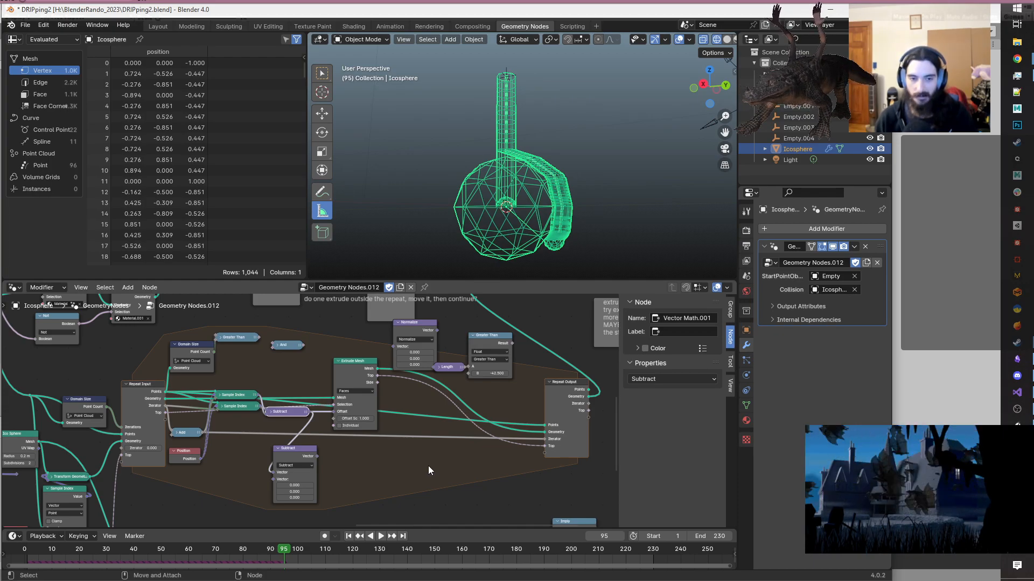
scroll(428, 466, up, 2)
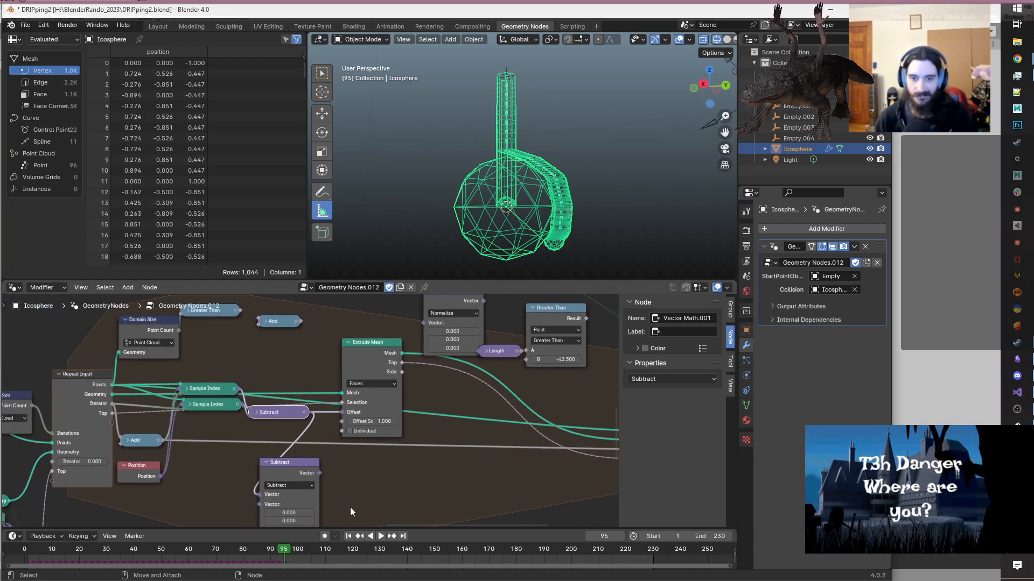
click(297, 485)
click(297, 474)
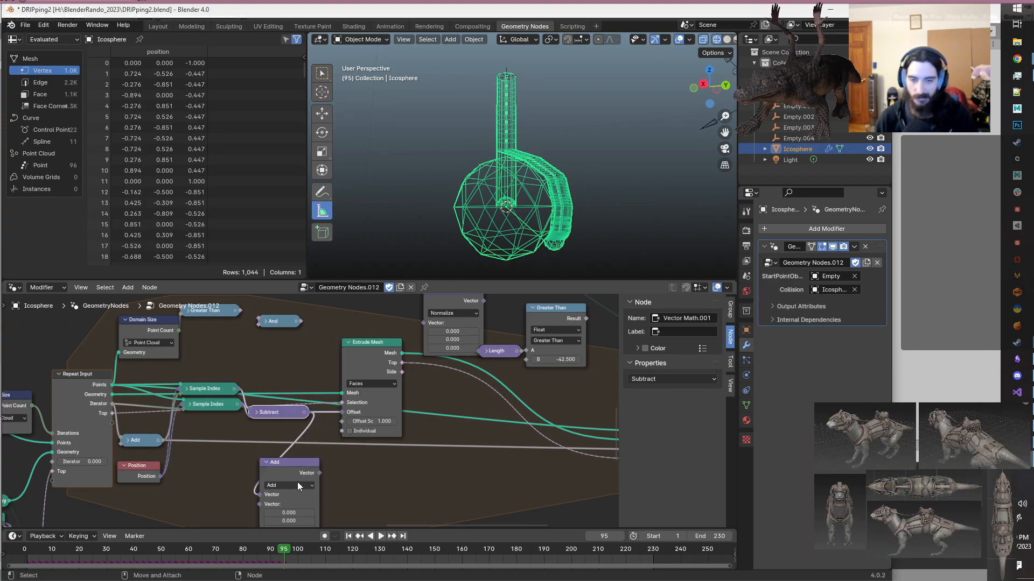
scroll(366, 496, up, 3)
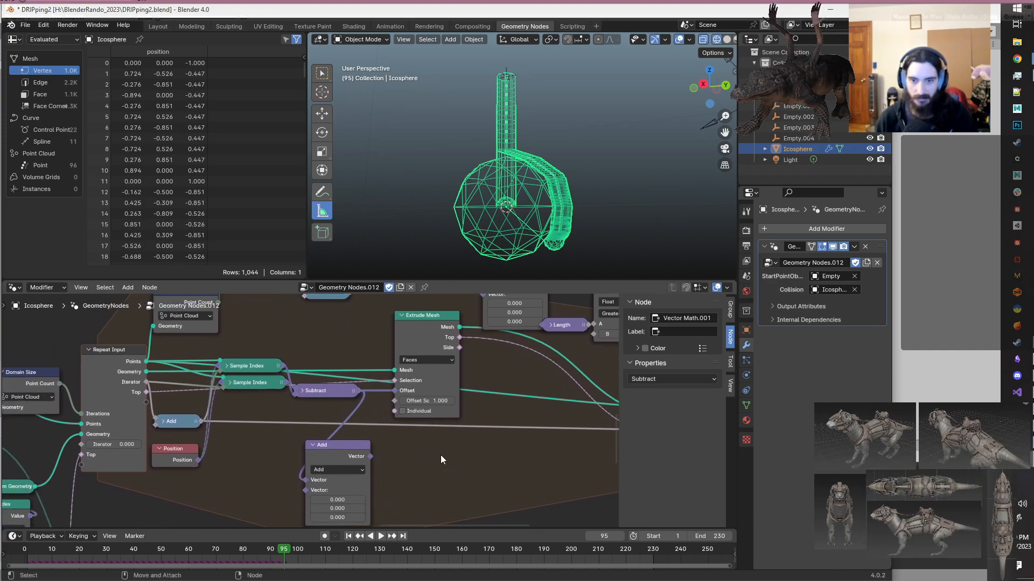
- Link the new Add node's output to Extrude Mesh's Offset and set the X of its second vector to -0.400
drag(380, 465, 401, 387)
scroll(398, 390, down, 3)
alt+middle_drag(376, 463, 492, 406)
scroll(389, 468, up, 2)
alt+middle_drag(390, 469, 302, 481)
scroll(301, 479, up, 1)
mouse_move(386, 446)
mouse_down()
mouse_move(350, 447)
mouse_move(370, 447)
mouse_up()
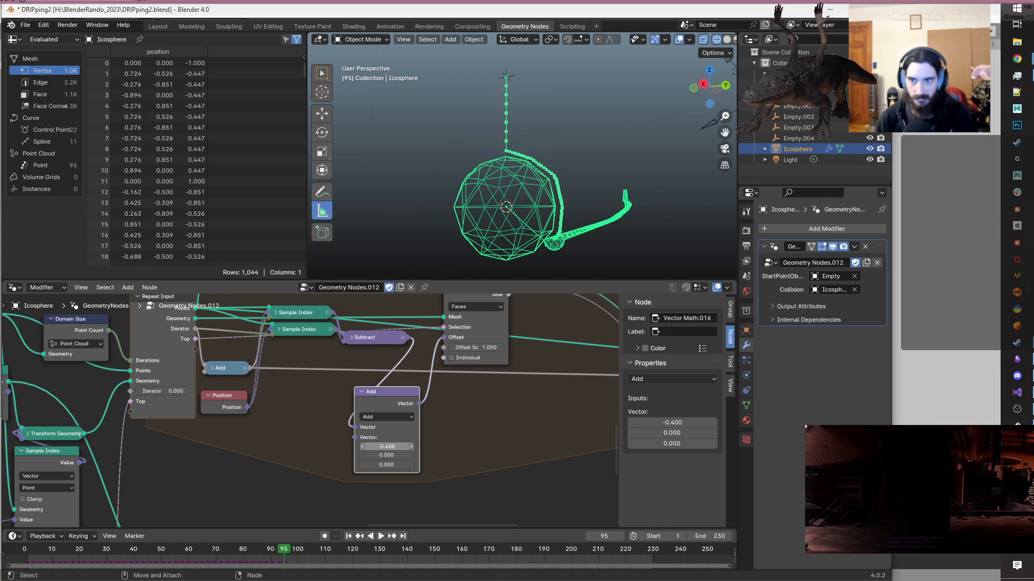
- Examine the extruded drip geometry in the 3D viewport from several angles and at a wider zoom
middle_drag(640, 218, 572, 228)
alt+right_drag(572, 224, 562, 187)
alt+middle_drag(619, 189, 469, 212)
alt+right_drag(578, 224, 464, 163)
alt+middle_drag(483, 166, 366, 219)
scroll(452, 188, down, 2)
alt+right_drag(453, 188, 479, 180)
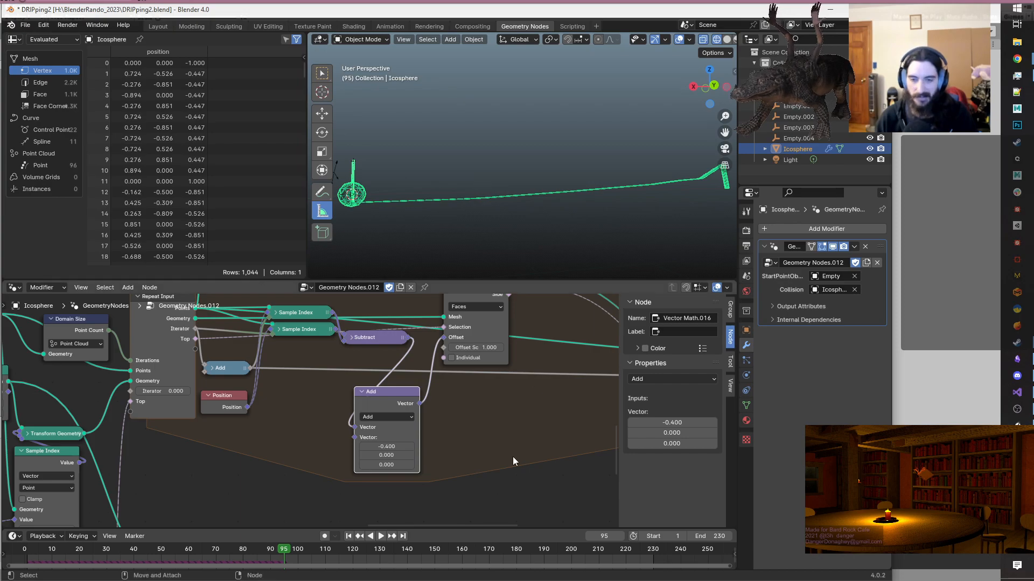
- Move the vector Add node slightly up and closer to Extrude Mesh, and save the Blender file
scroll(513, 457, down, 2)
middle_drag(475, 369, 460, 472)
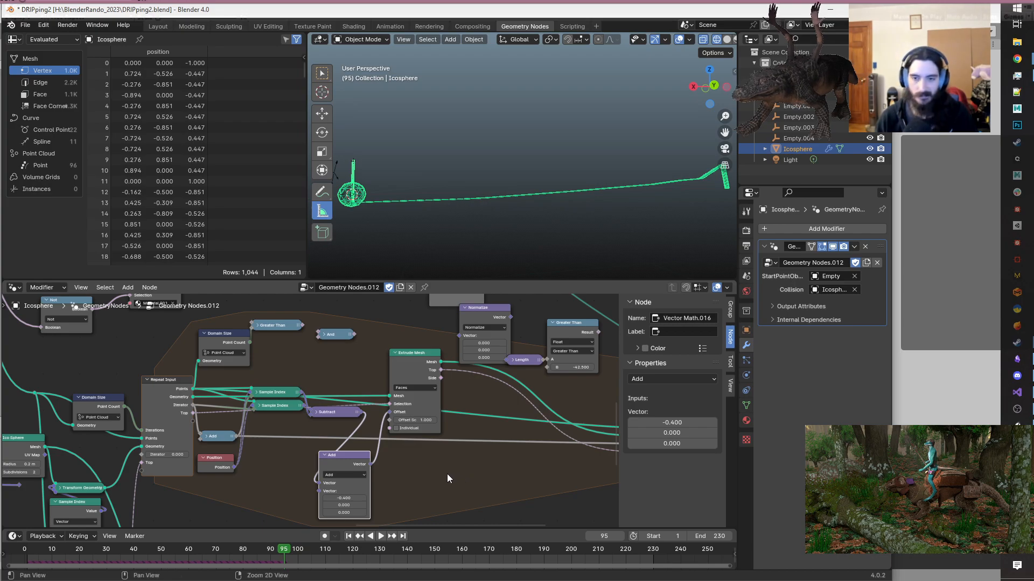
middle_drag(447, 474, 493, 464)
scroll(493, 463, up, 1)
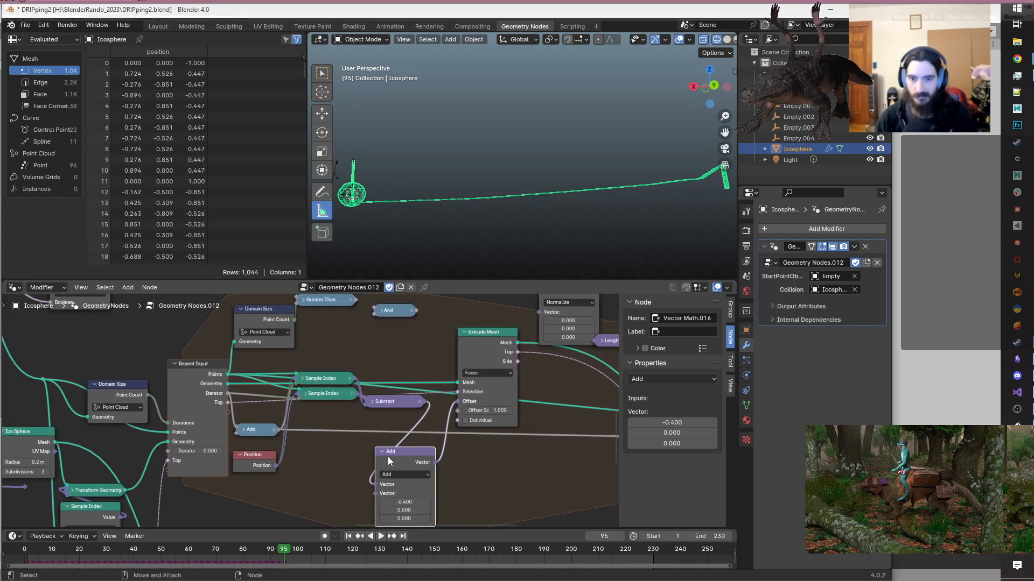
drag(405, 461, 424, 451)
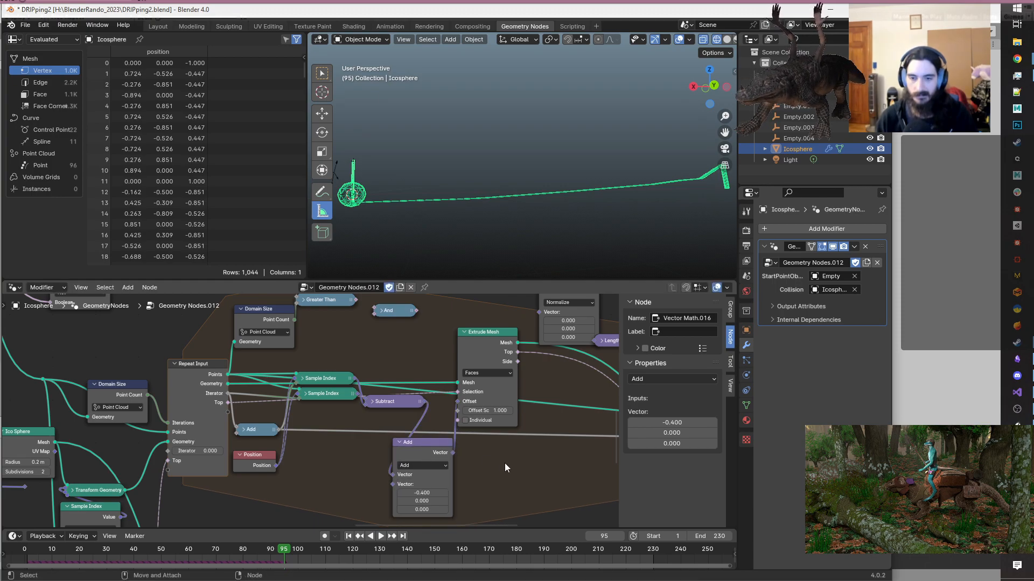
key(ctrl+s)
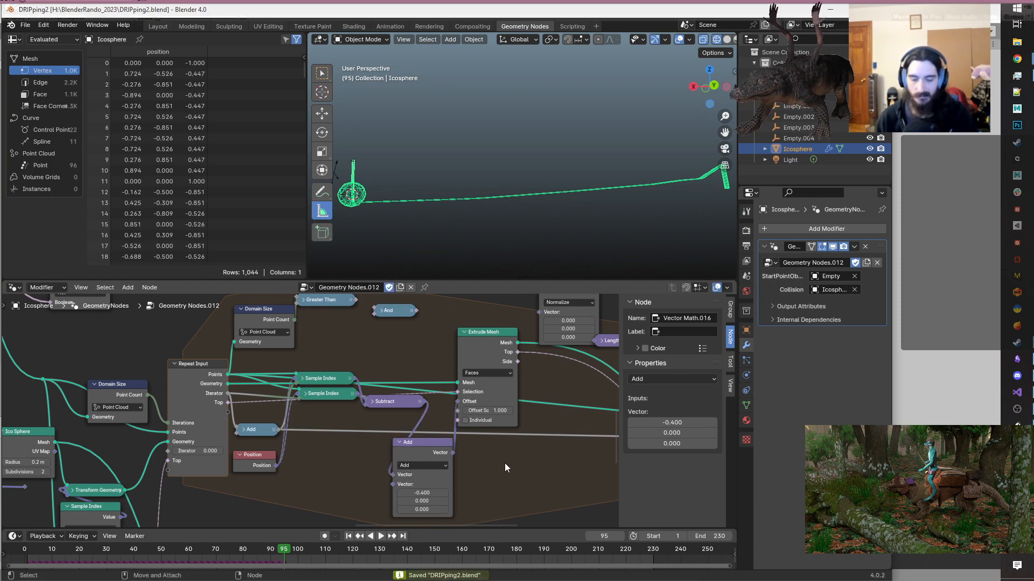
- Duplicate the vector Add node, place the copy to its lower right, and change the copy's operation to Subtract
middle_drag(499, 464, 481, 418)
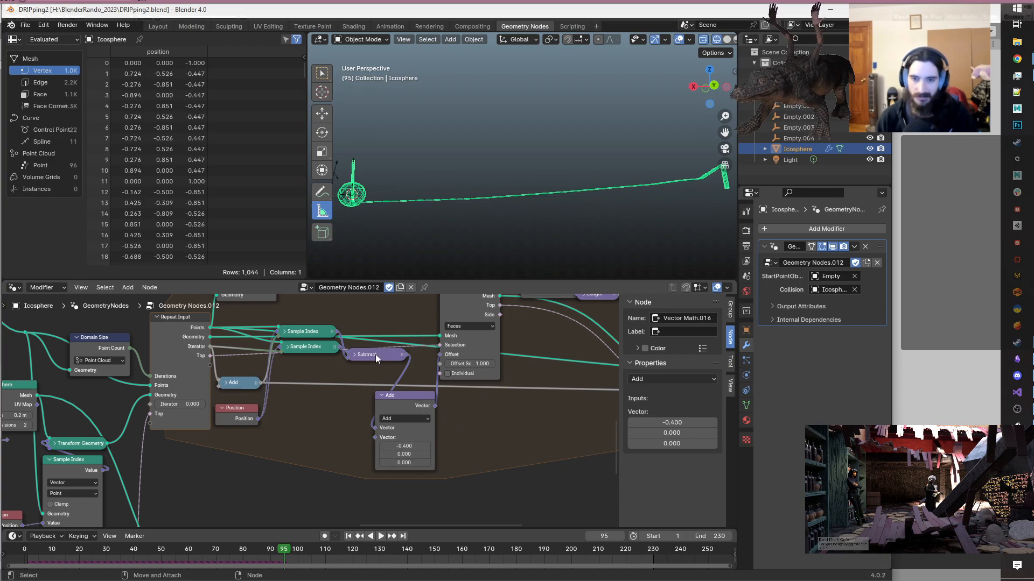
key(shift+d)
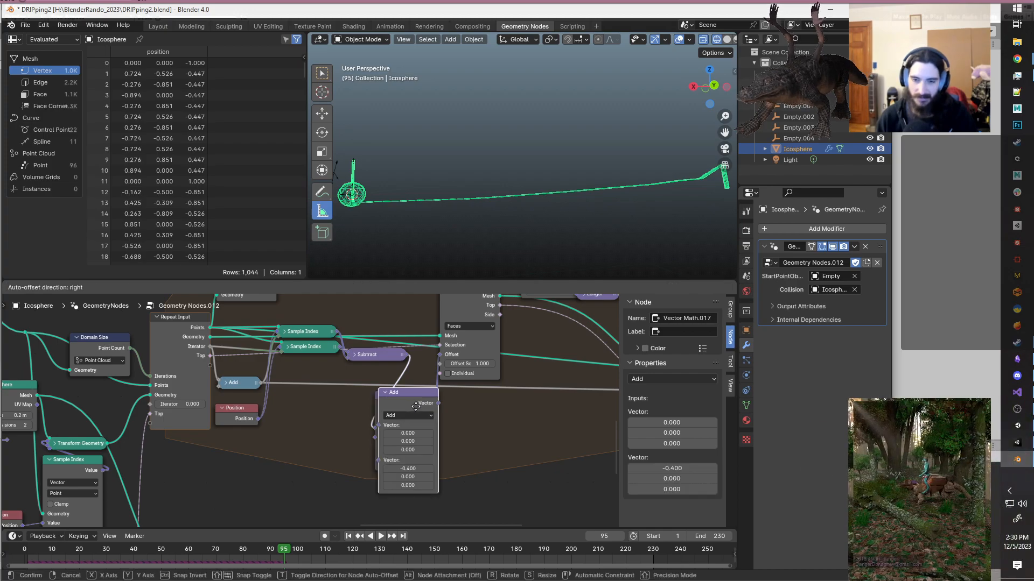
click(480, 451)
click(481, 452)
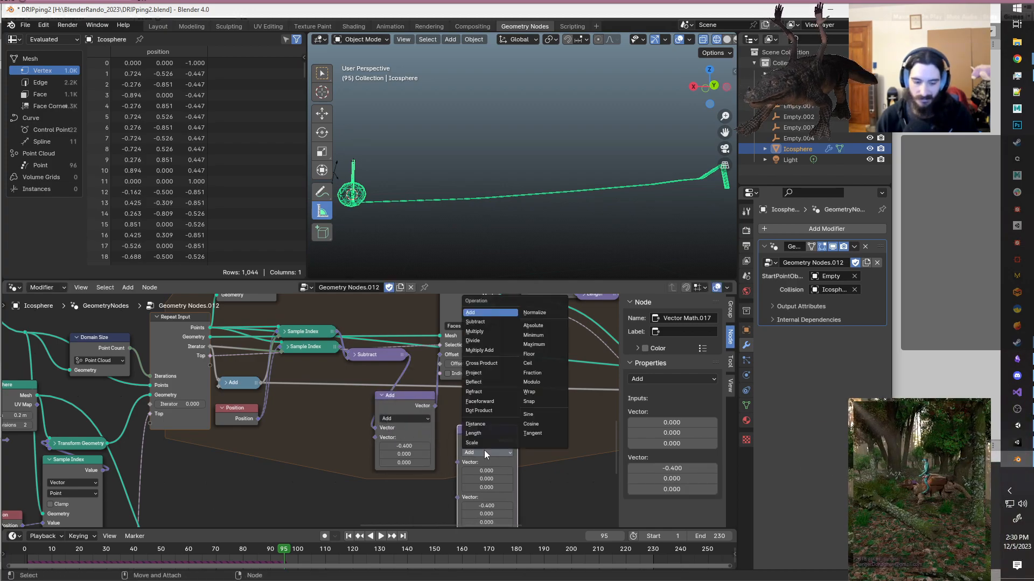
click(483, 440)
middle_drag(548, 434, 560, 412)
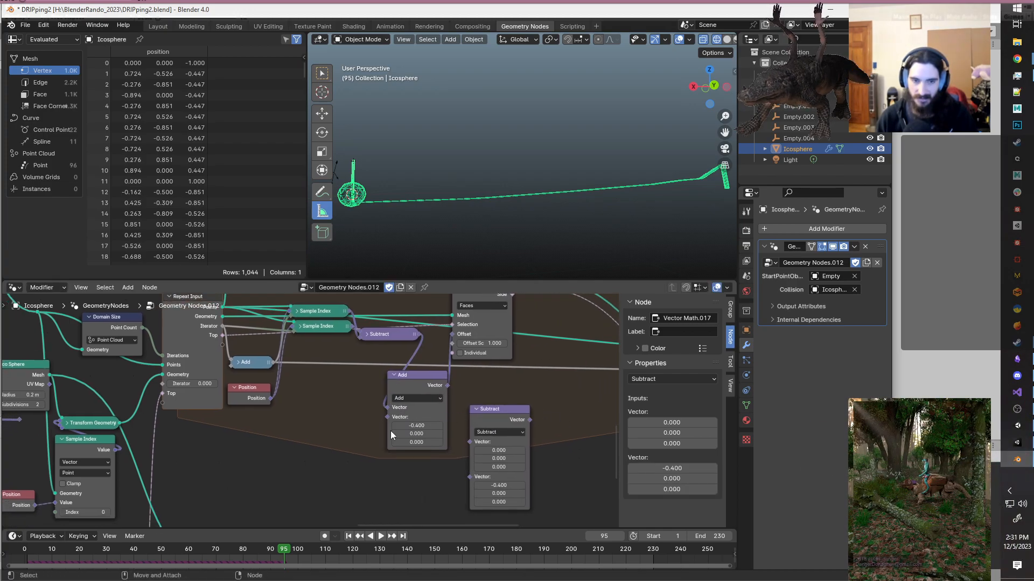
- Add a Vector input node below the repeat zone and link it to the new Subtract node's first Vector input
key(shift+a)
click(257, 473)
text(vect)
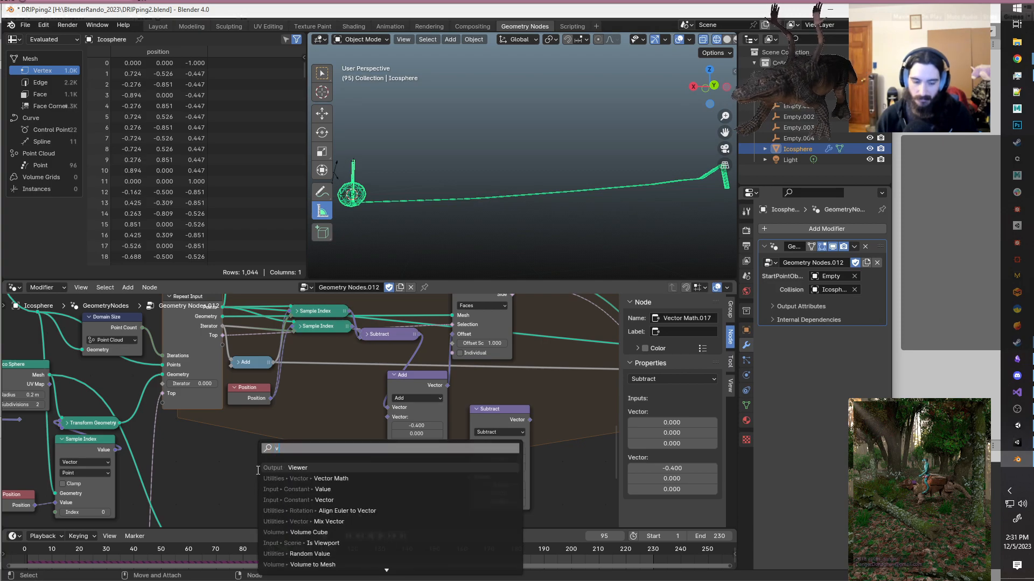
click(336, 468)
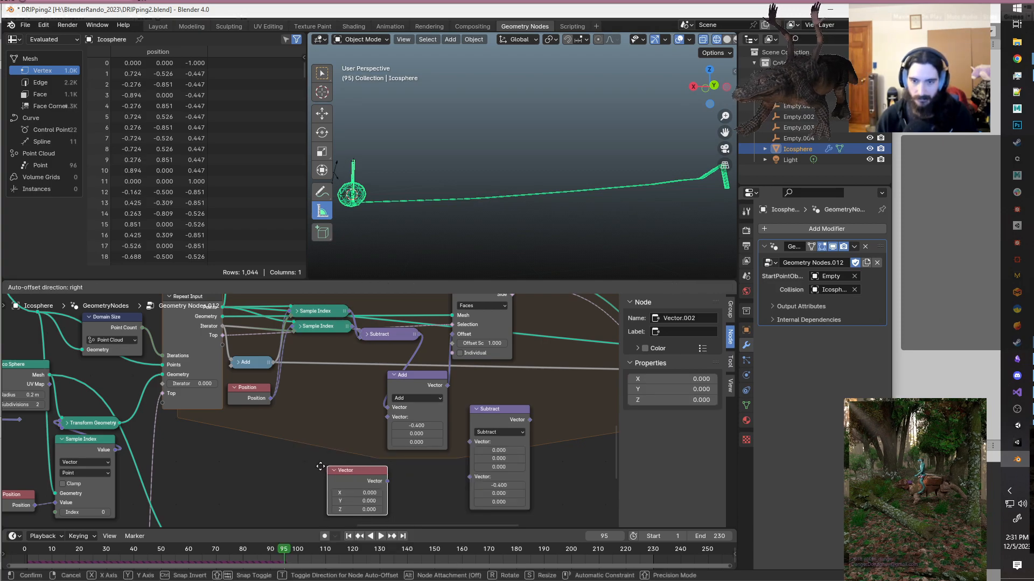
click(334, 461)
drag(316, 467, 471, 444)
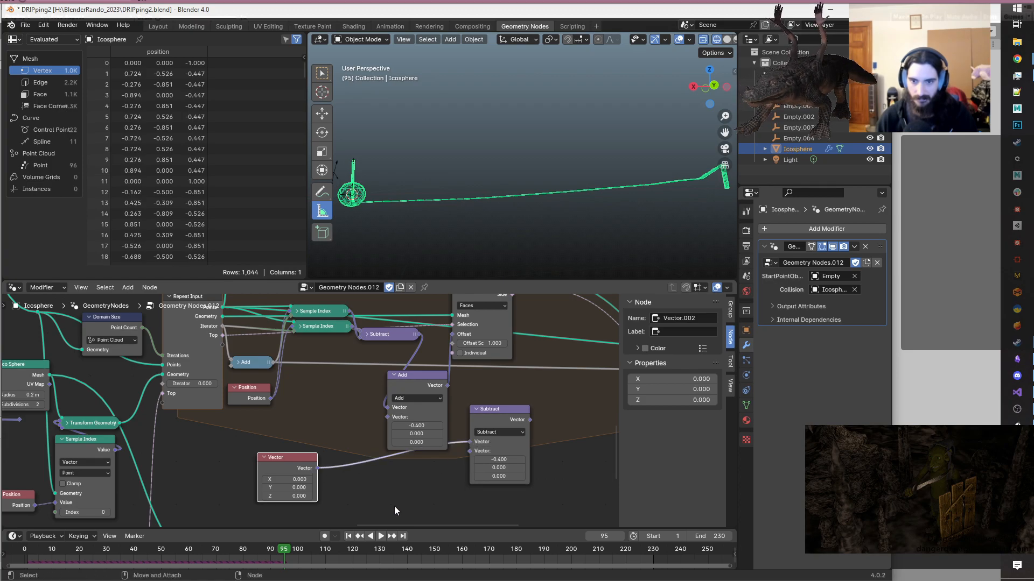
- Link the Vector node to the Add node's second input and try an Add-to-Subtract link, cutting that link again
drag(447, 386, 467, 453)
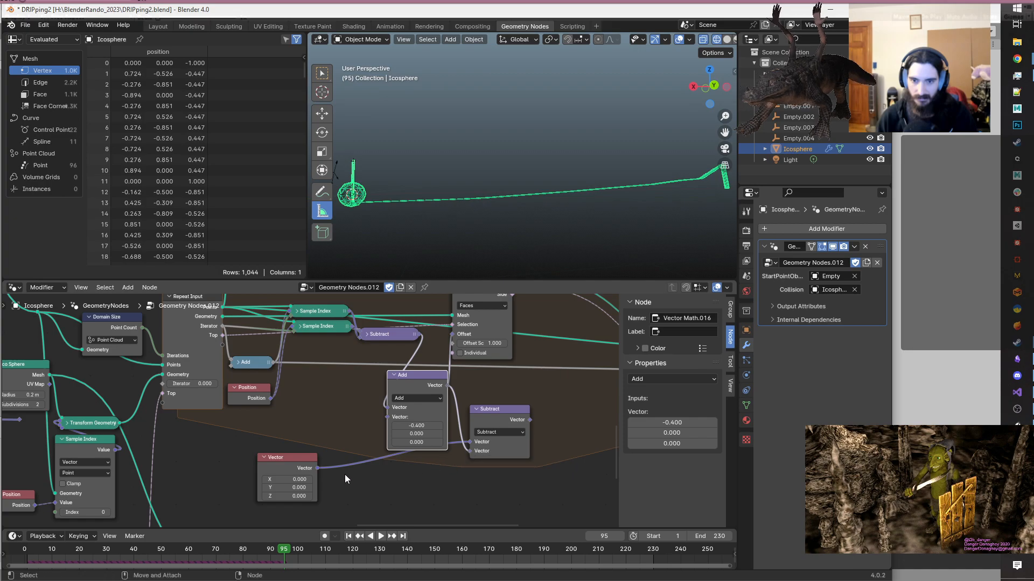
drag(318, 466, 395, 418)
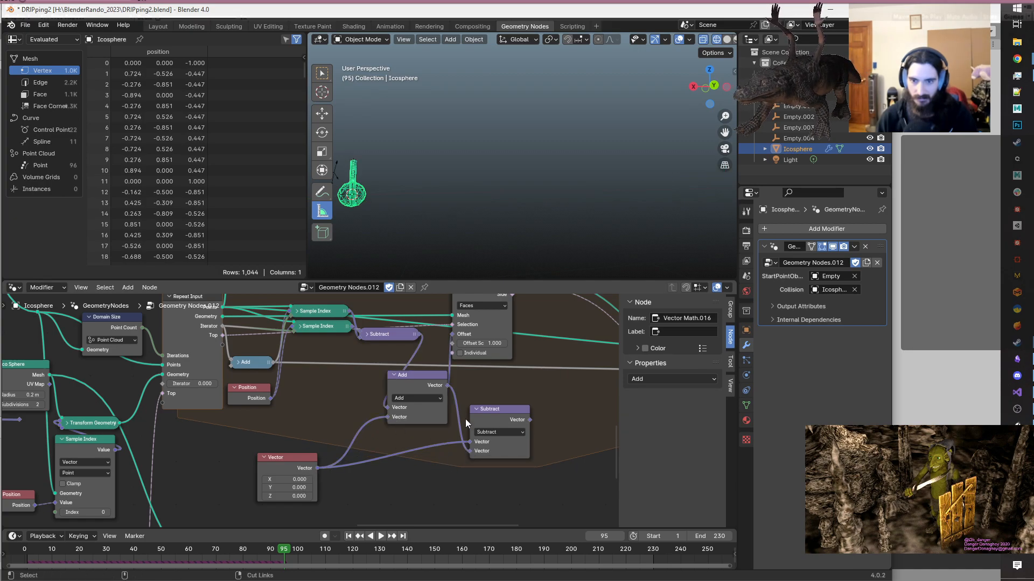
ctrl+right_drag(453, 434, 467, 402)
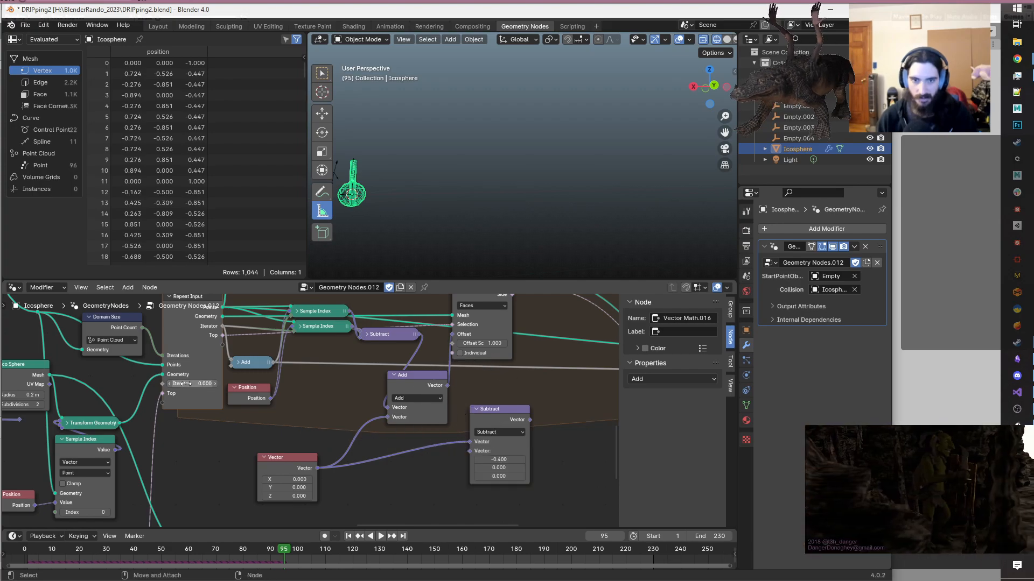
- Add a Vector item to the repeat zone, linking Repeat Input to Subtract's second input and Subtract's output to Repeat Output
drag(223, 344, 470, 453)
middle_drag(599, 418, 418, 437)
scroll(418, 438, down, 1)
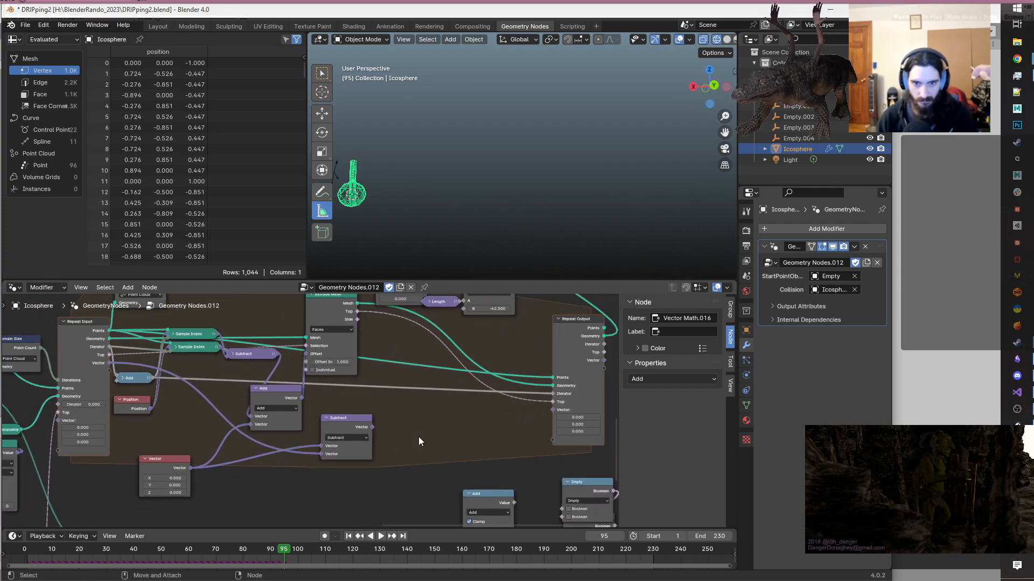
drag(373, 426, 551, 409)
middle_drag(404, 448, 522, 422)
scroll(522, 422, up, 1)
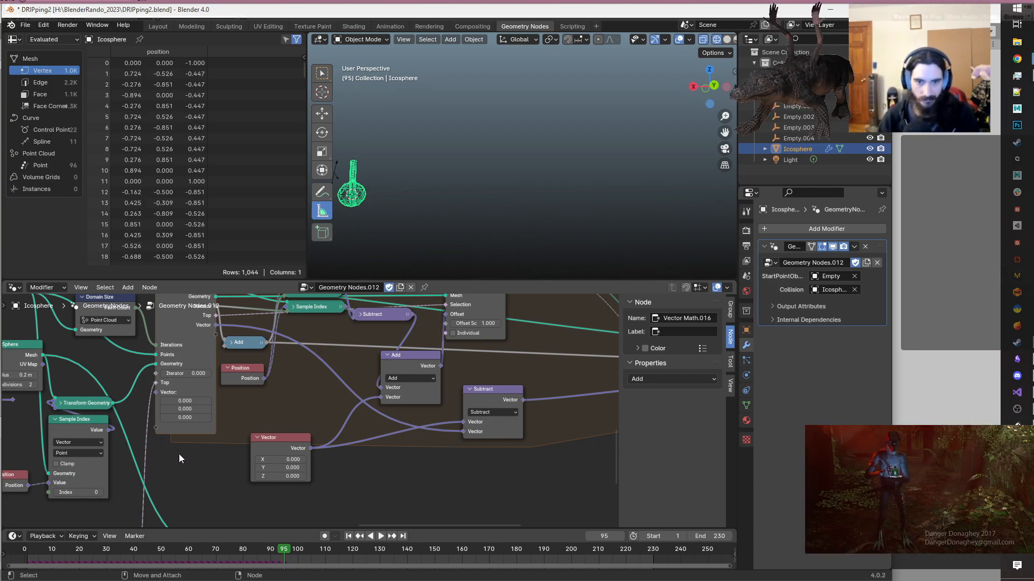
- Duplicate the Vector node, link the copy to Repeat Output's Vector input in place of Subtract, and position it near there
middle_drag(210, 496, 255, 484)
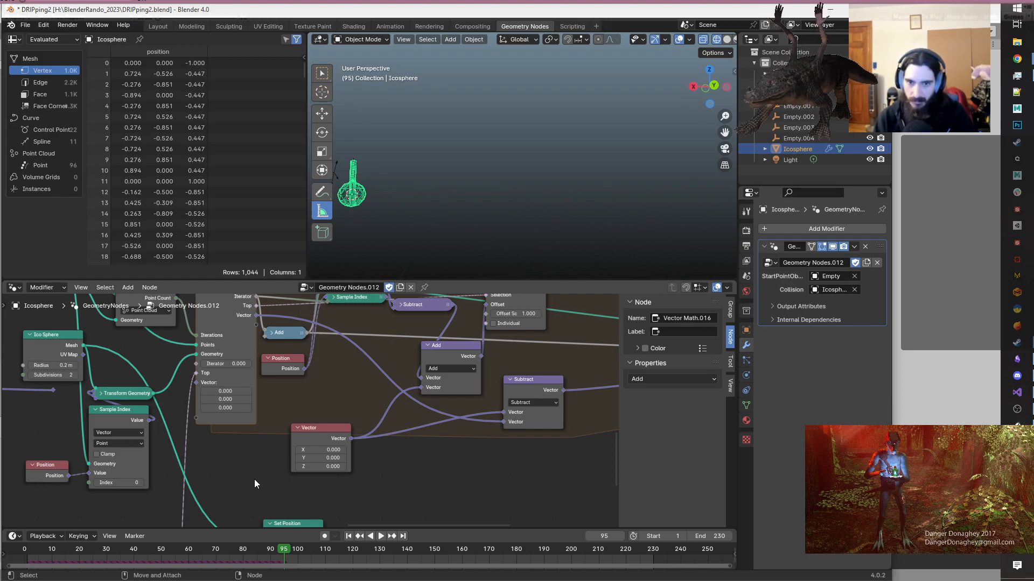
scroll(400, 462, down, 4)
middle_drag(535, 448, 375, 462)
scroll(277, 471, up, 2)
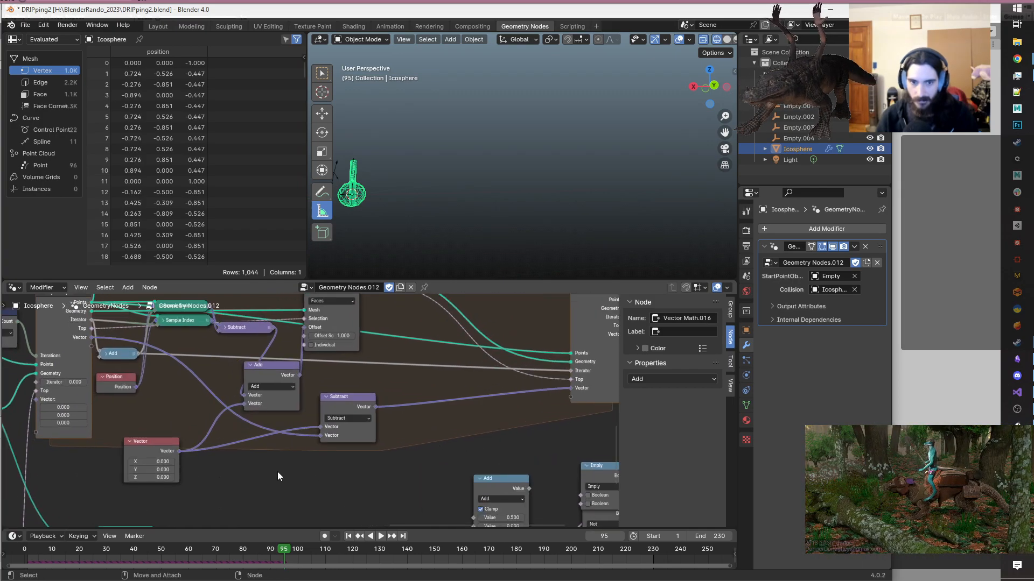
click(139, 455)
key(shift+d)
click(508, 420)
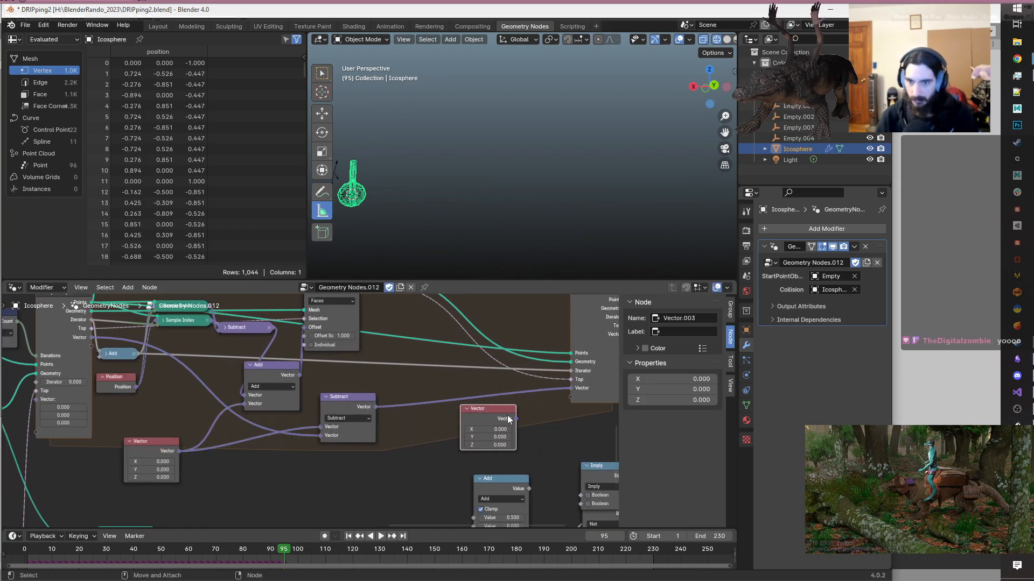
drag(516, 418, 570, 388)
middle_drag(393, 458, 461, 449)
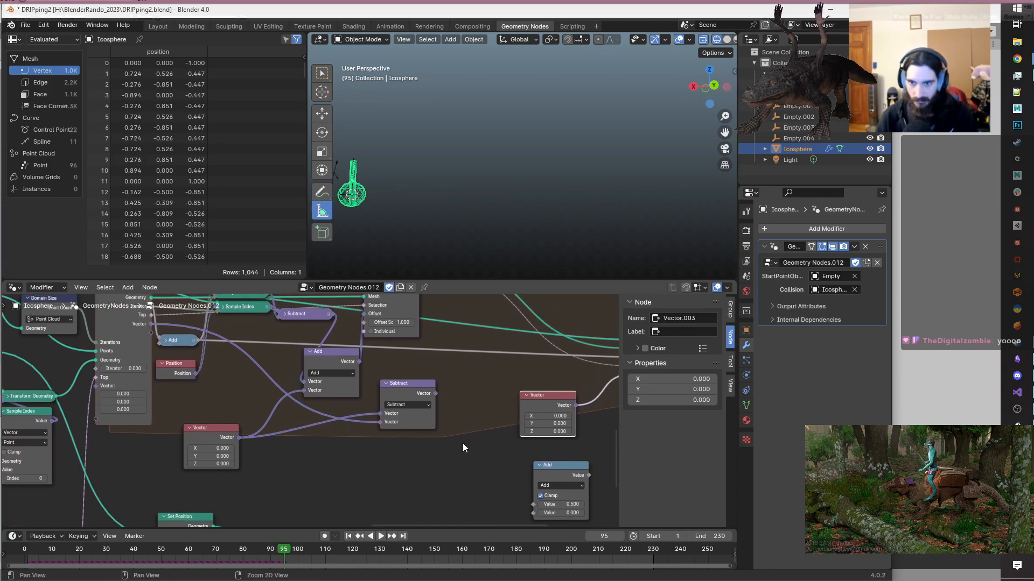
drag(548, 402, 554, 373)
- Move the original Vector node to the lower right and link the reroute beside Transform Geometry to Repeat Input's Vector input
middle_drag(435, 478, 554, 477)
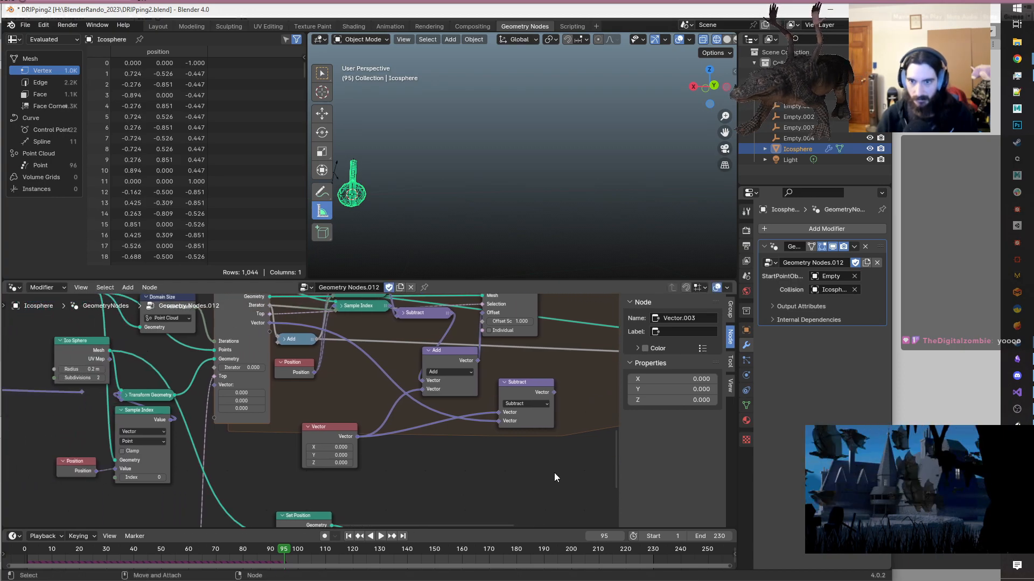
drag(339, 439, 379, 457)
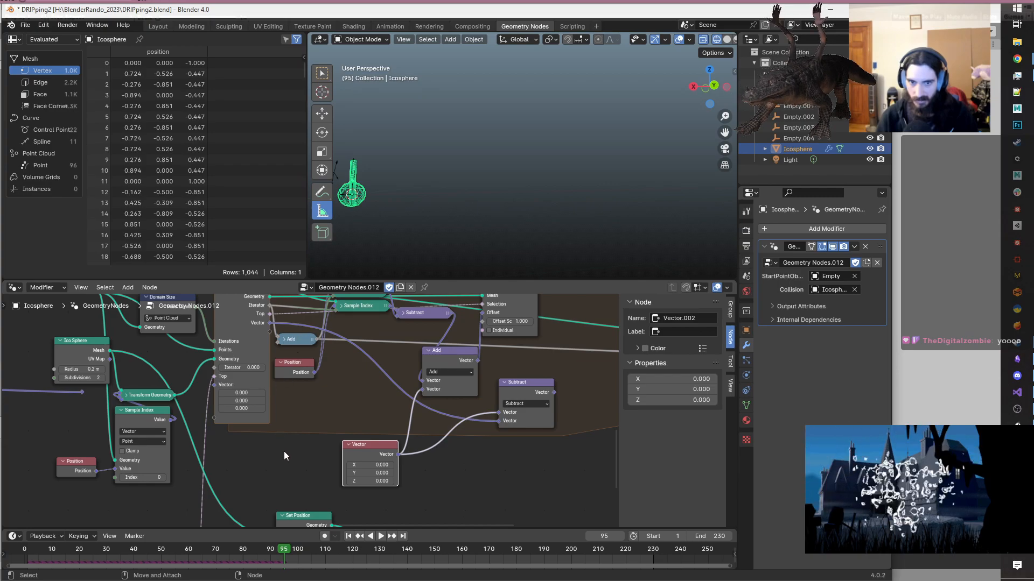
middle_drag(264, 451, 387, 471)
drag(201, 412, 333, 408)
middle_drag(397, 432, 150, 437)
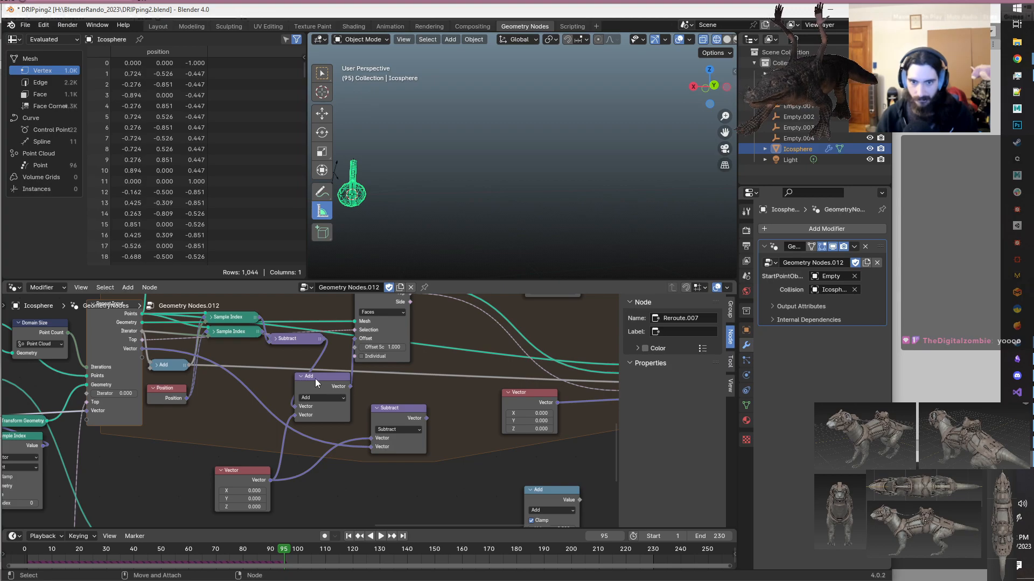
- Cut the Vector node's link to Add and link Repeat Input's Vector output to Add's second input instead
ctrl+right_drag(273, 444, 300, 448)
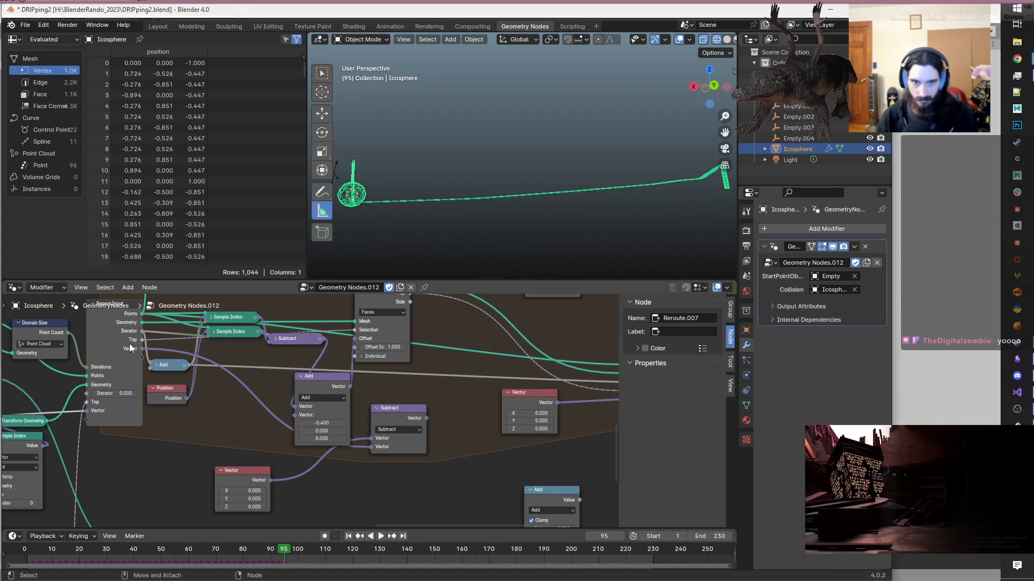
drag(142, 349, 294, 414)
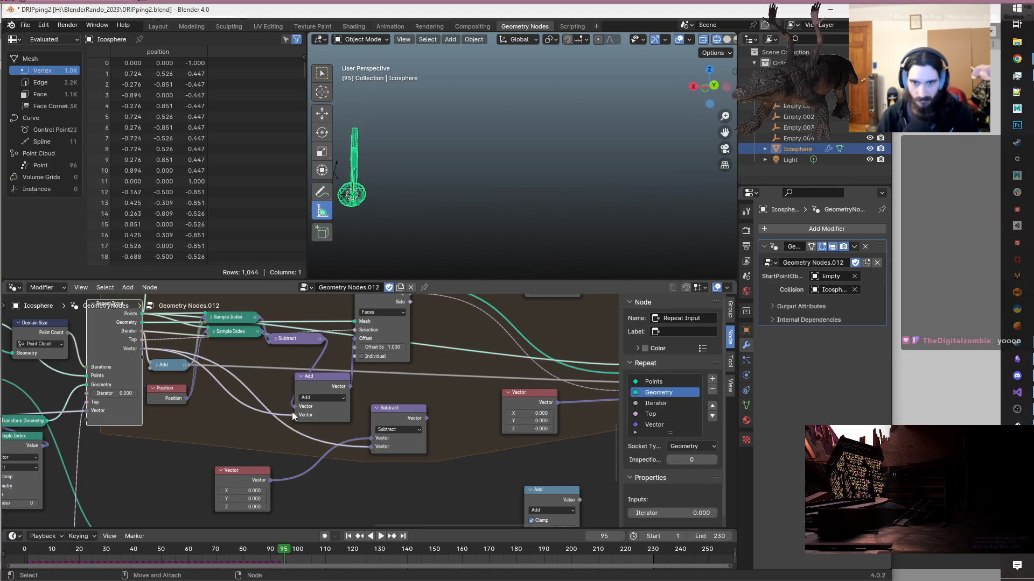
- Orbit around the drip geometry and play the animation from the start of the timeline to check the extrusion
middle_drag(455, 200, 555, 194)
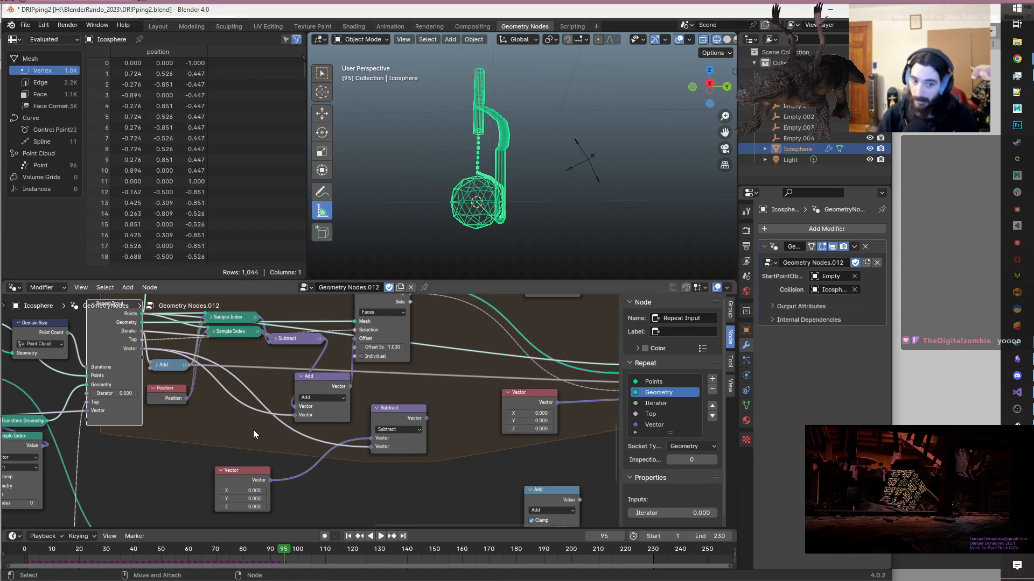
click(20, 554)
key(space)
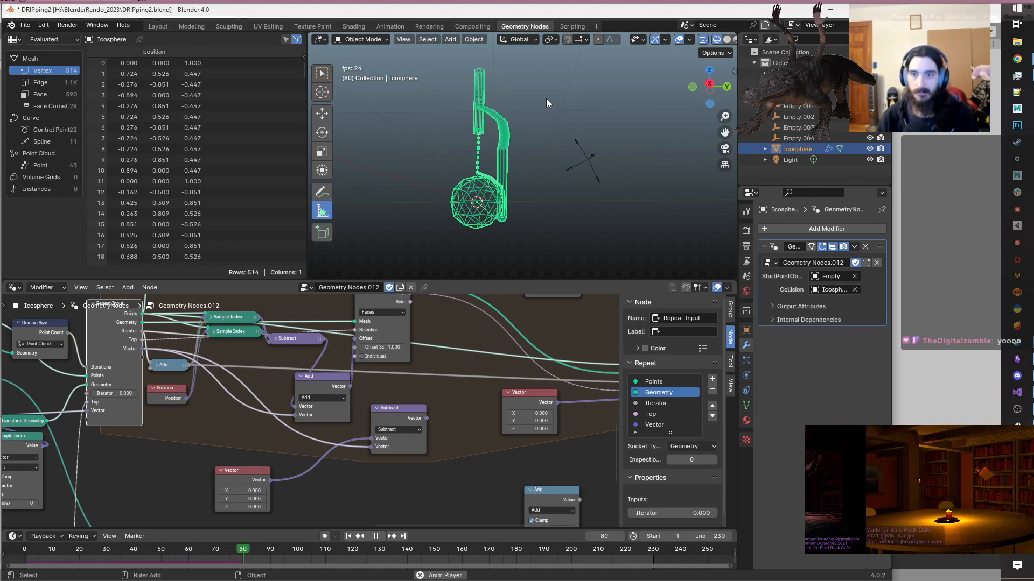
key(space)
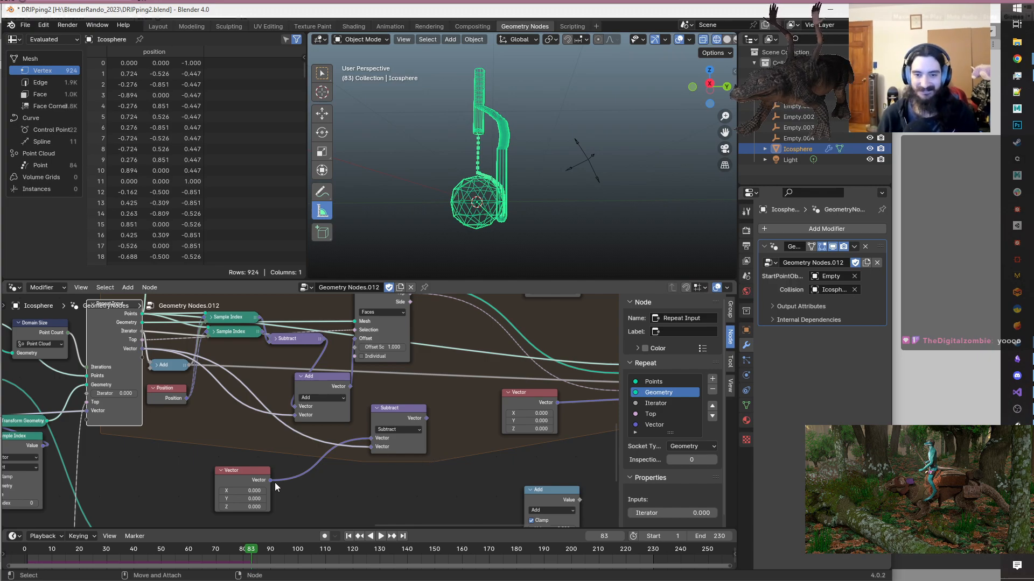
- Move the Vector node that feeds the lower Subtract node farther left
drag(226, 480, 183, 479)
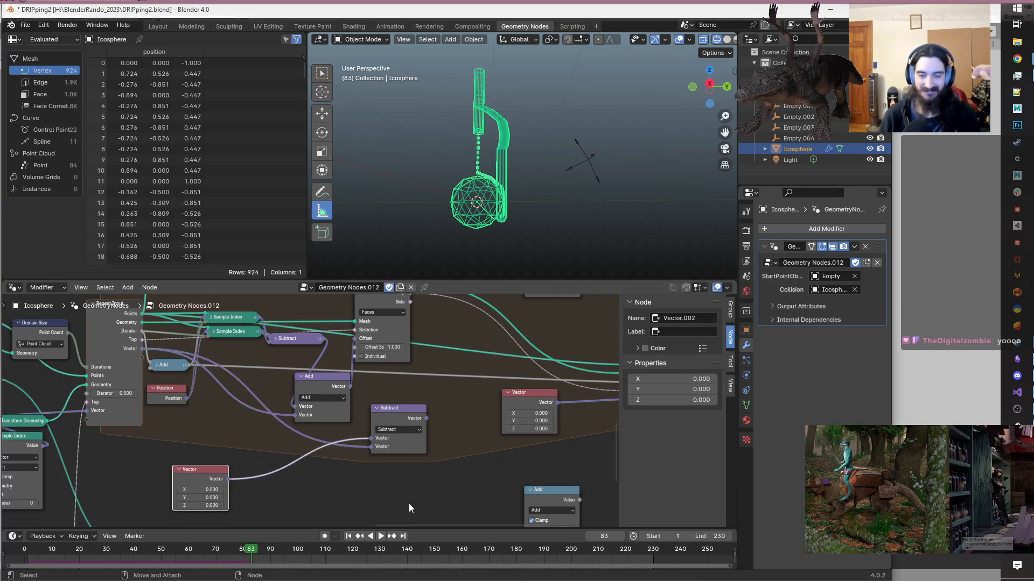
- Deselect the nodes and examine the links feeding Repeat Input and the Subtract node alongside the drip geometry
click(441, 478)
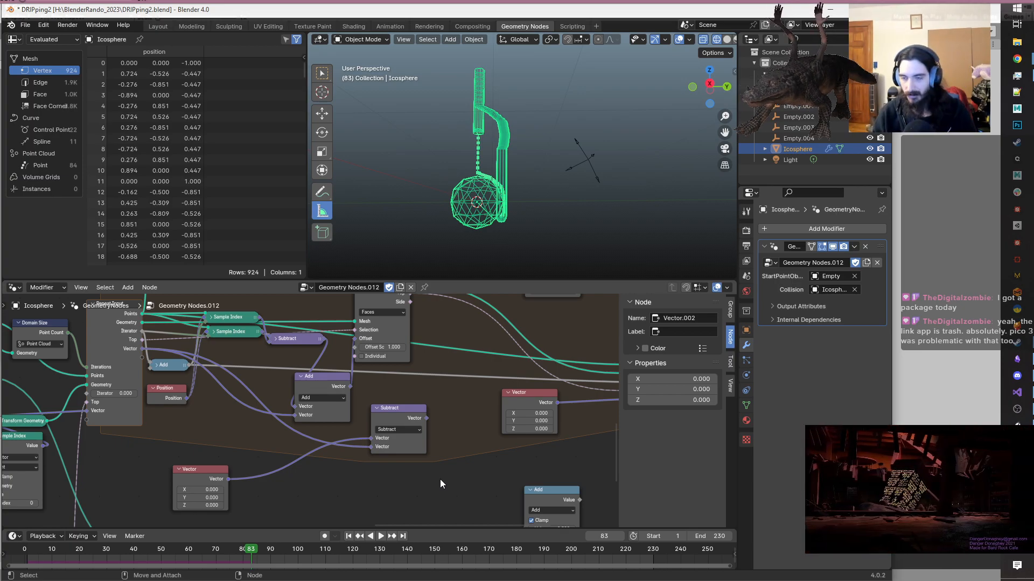
scroll(440, 479, down, 1)
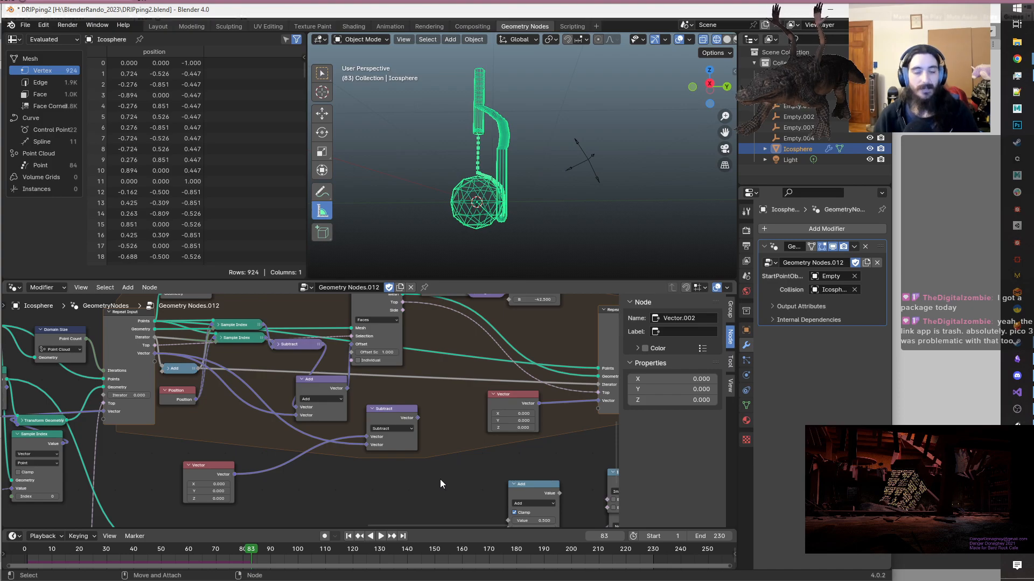
middle_drag(484, 466, 405, 486)
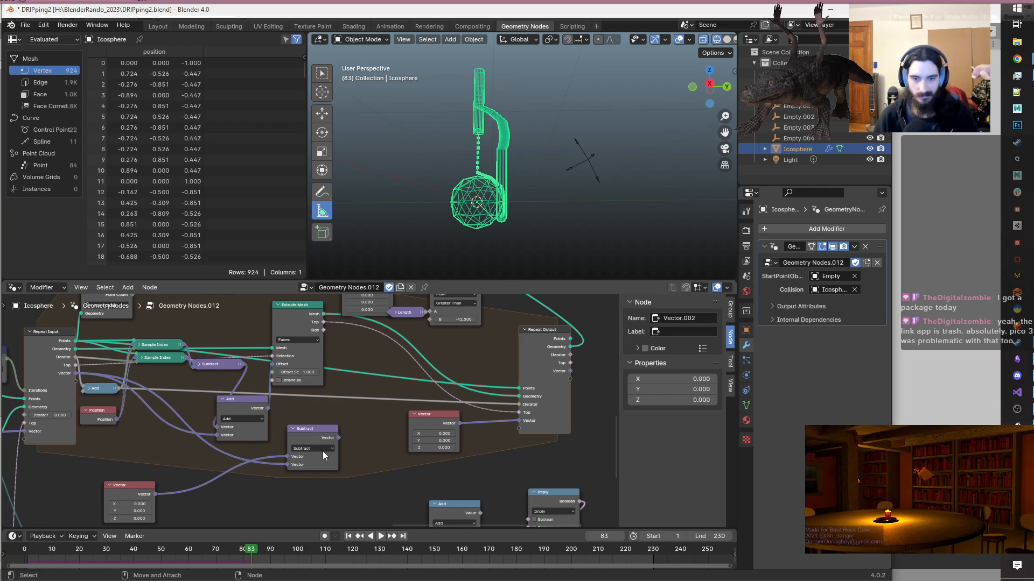
middle_drag(167, 460, 421, 427)
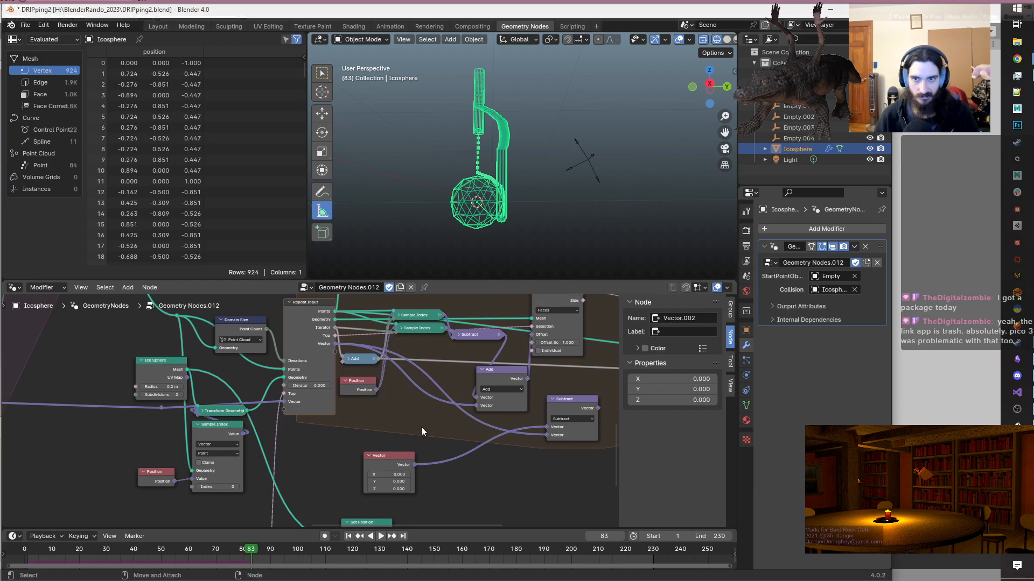
scroll(422, 429, up, 1)
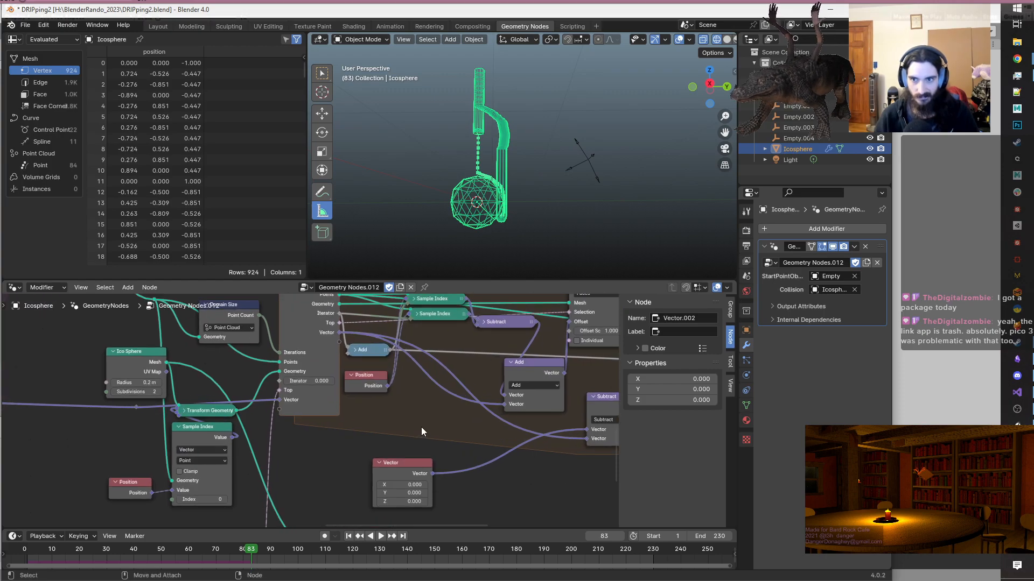
scroll(421, 428, up, 2)
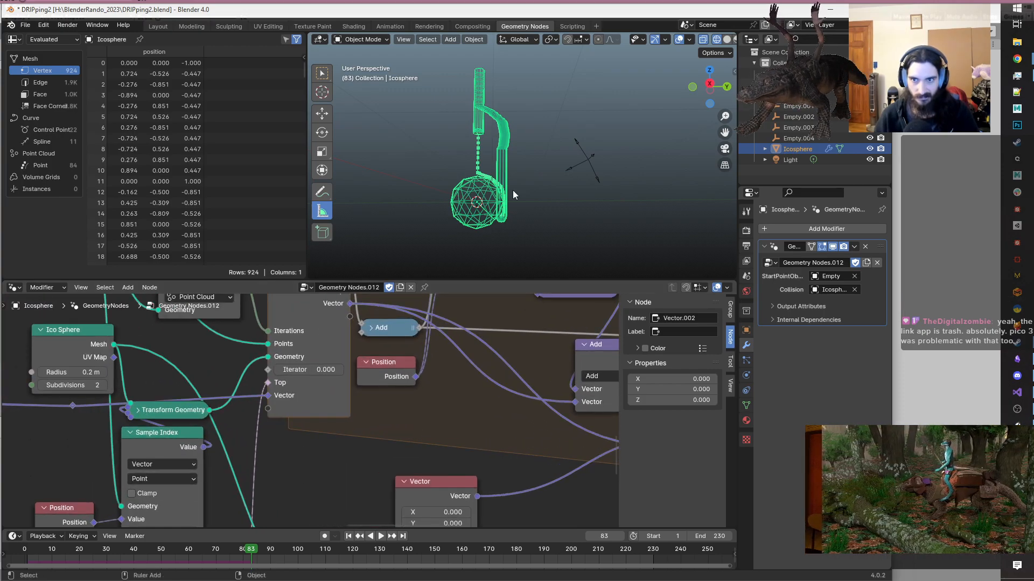
mouse_move(518, 165)
middle_down()
mouse_move(538, 172)
mouse_move(524, 170)
middle_up()
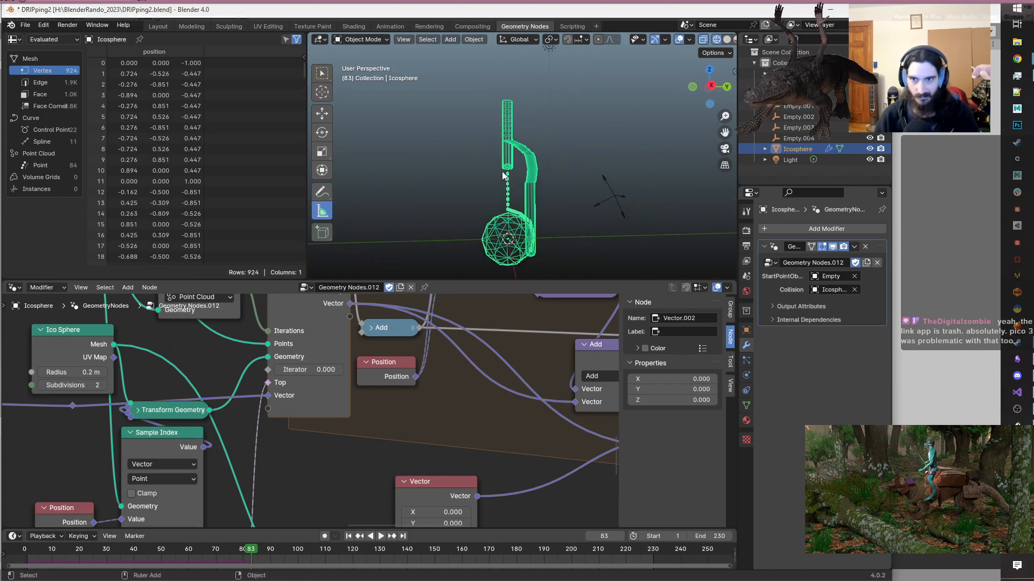
scroll(323, 444, down, 1)
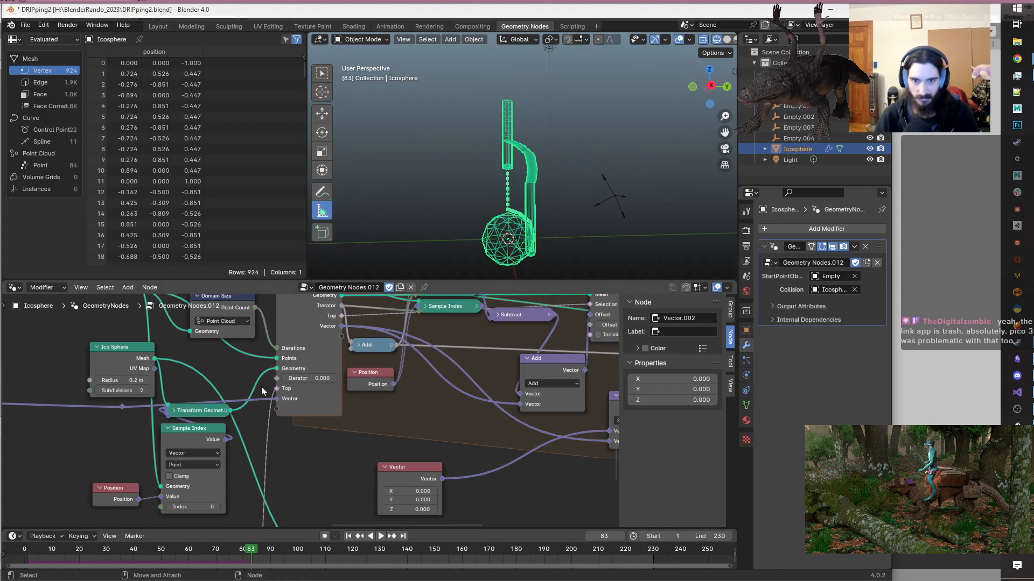
- Cut the reroute's link into Repeat Input's Vector input after comparing both states, then check playback from frame 0
ctrl+right_drag(260, 389, 259, 406)
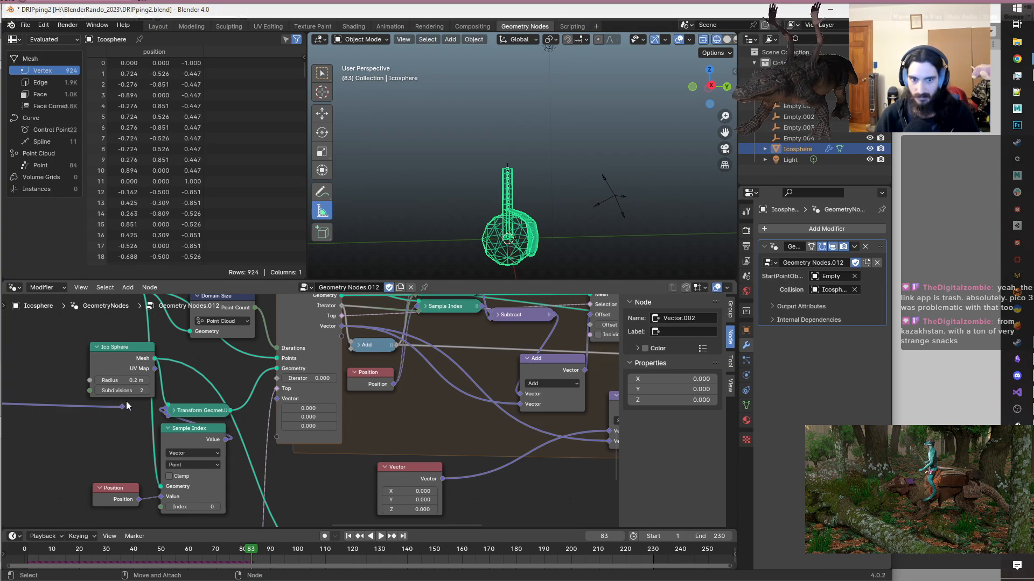
drag(124, 405, 275, 405)
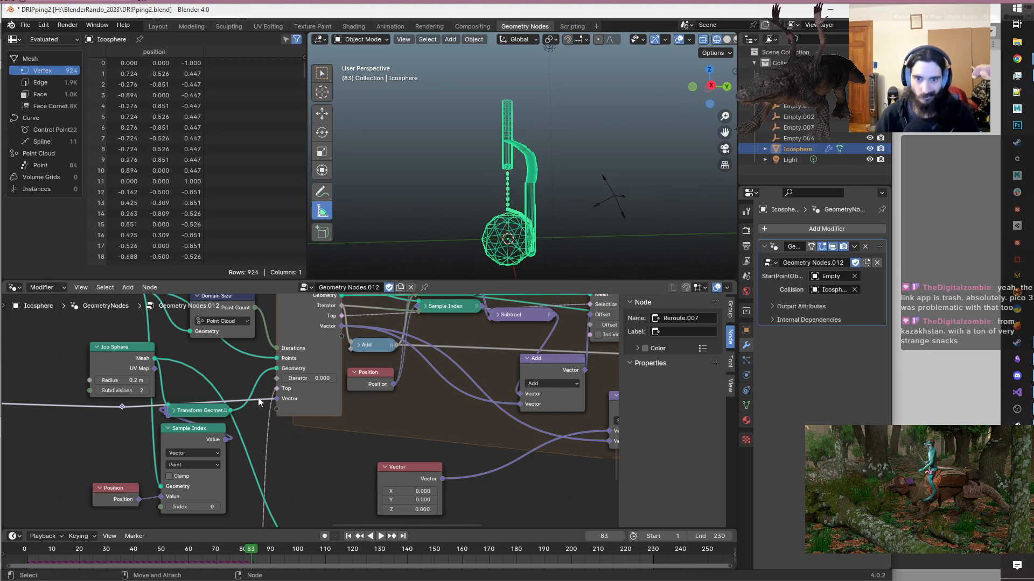
ctrl+right_drag(258, 448, 264, 393)
scroll(324, 429, down, 2)
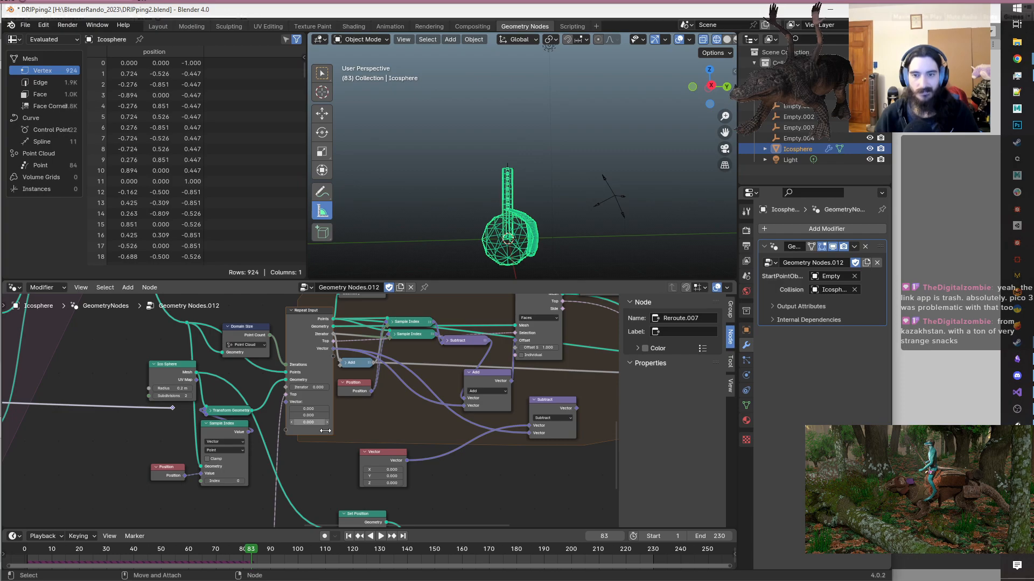
click(24, 549)
key(space)
key(space)
- Move the Ico Sphere node left to open up space beside Transform Geometry
scroll(268, 474, down, 1)
middle_drag(268, 474, 272, 395)
scroll(342, 458, up, 2)
scroll(295, 471, down, 5)
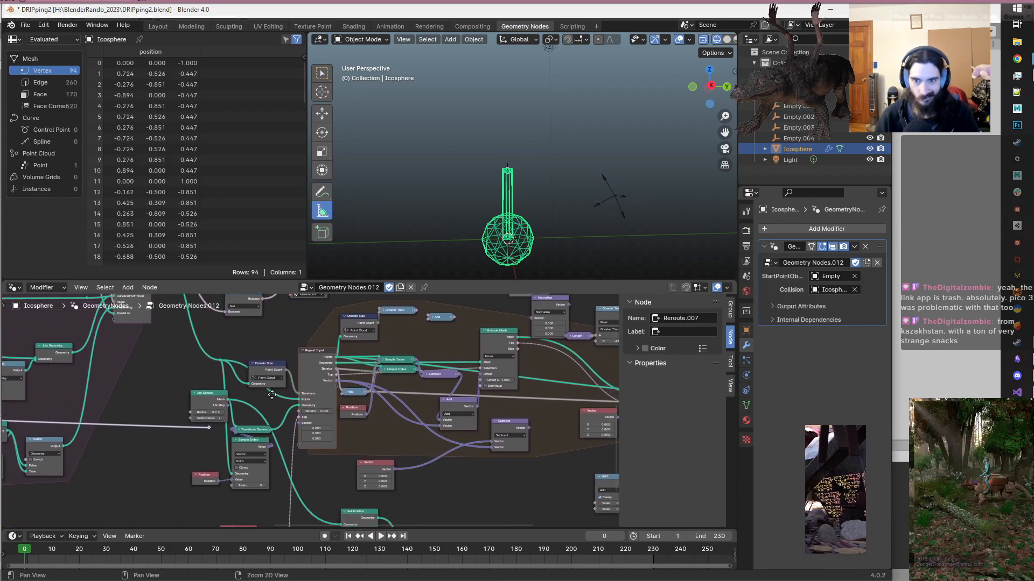
scroll(477, 411, up, 2)
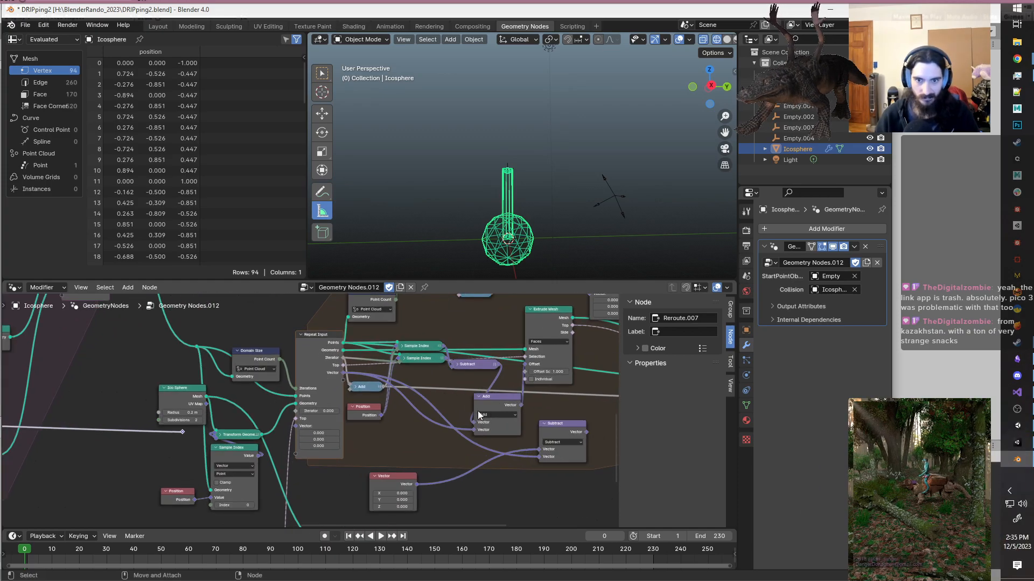
middle_drag(383, 444, 482, 416)
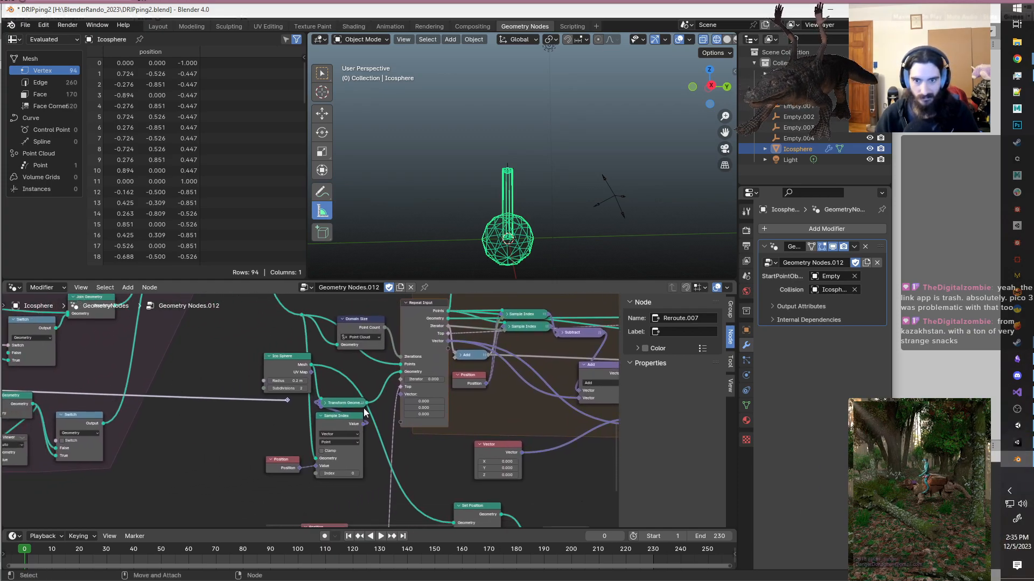
drag(268, 365, 224, 361)
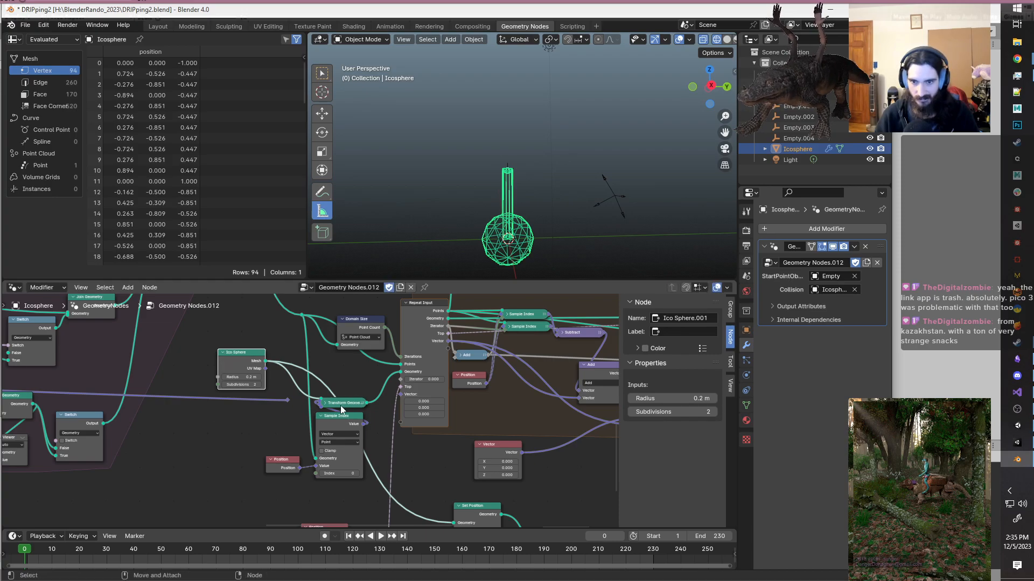
mouse_move(339, 406)
mouse_down()
mouse_move(315, 405)
mouse_move(342, 404)
mouse_up()
middle_drag(257, 437, 188, 473)
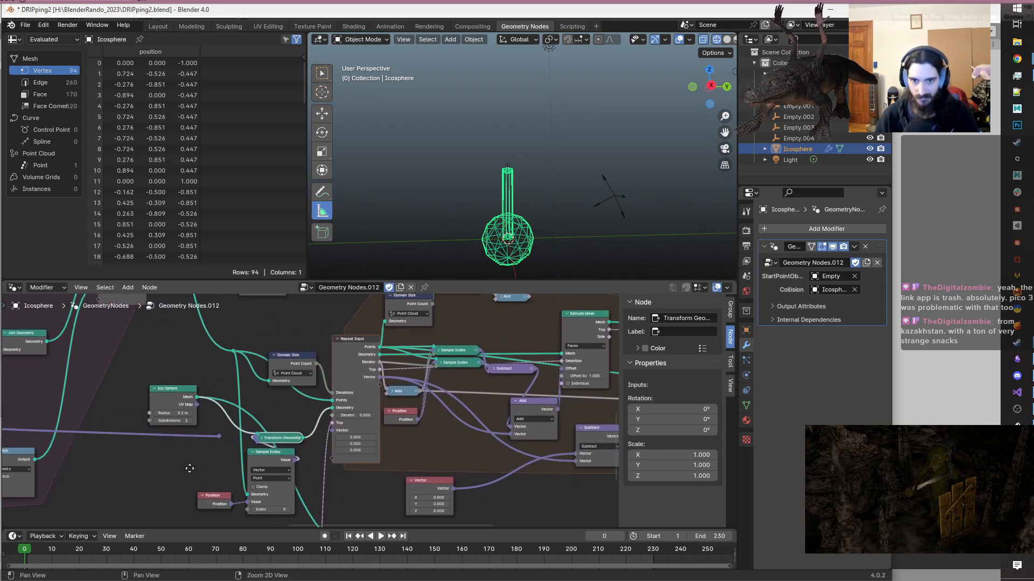
- Duplicate the repeat zone's Extrude Mesh node below Ico Sphere and link the Less Than result to its Selection input
click(578, 318)
key(shift+d)
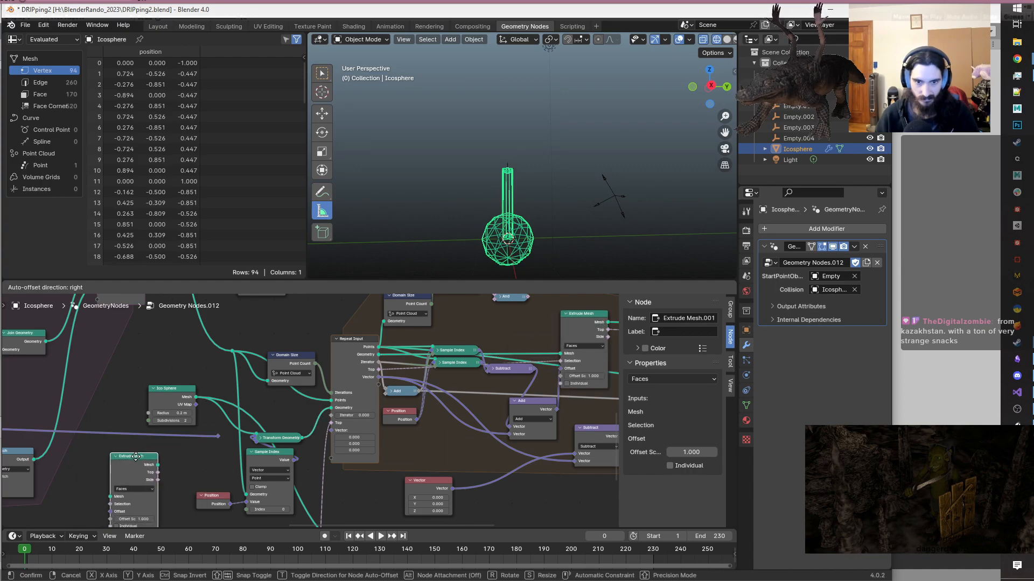
click(103, 465)
middle_drag(200, 484, 320, 410)
scroll(206, 442, down, 2)
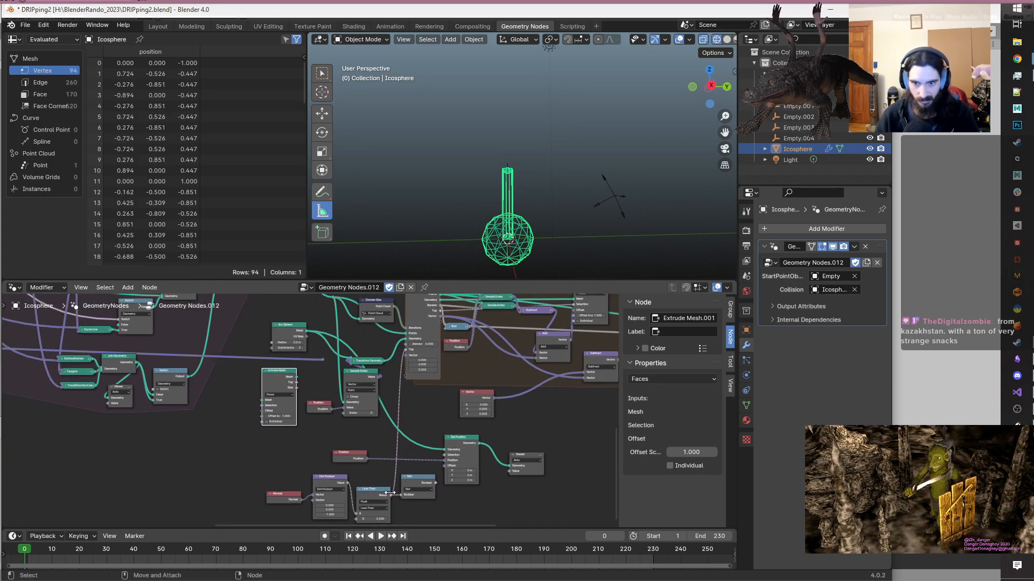
drag(389, 495, 263, 406)
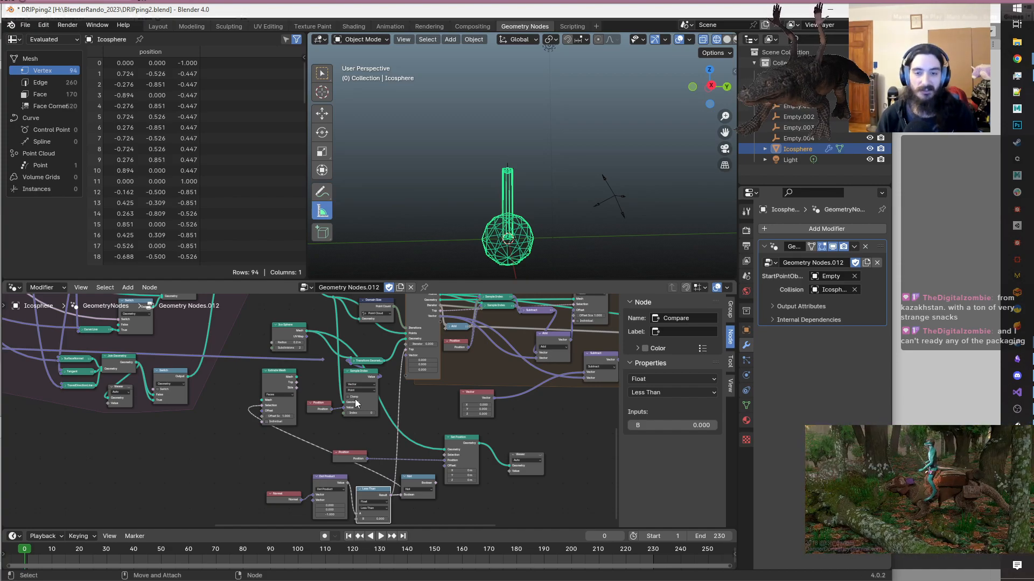
- Link Ico Sphere's Mesh output into the duplicated Extrude Mesh node and its Mesh output into Transform Geometry
scroll(434, 425, up, 3)
middle_drag(499, 411, 474, 472)
scroll(303, 413, up, 5)
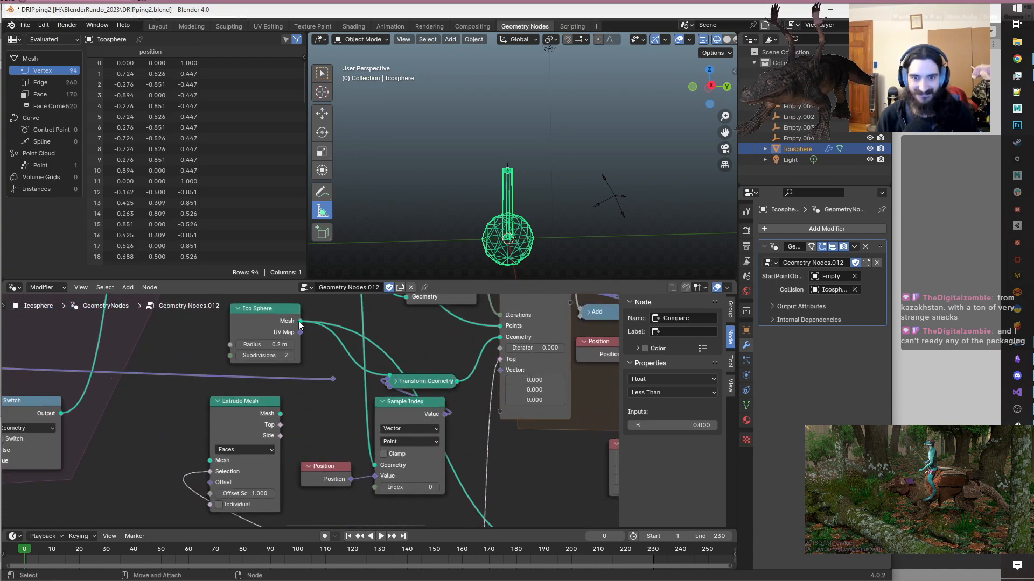
drag(300, 321, 209, 461)
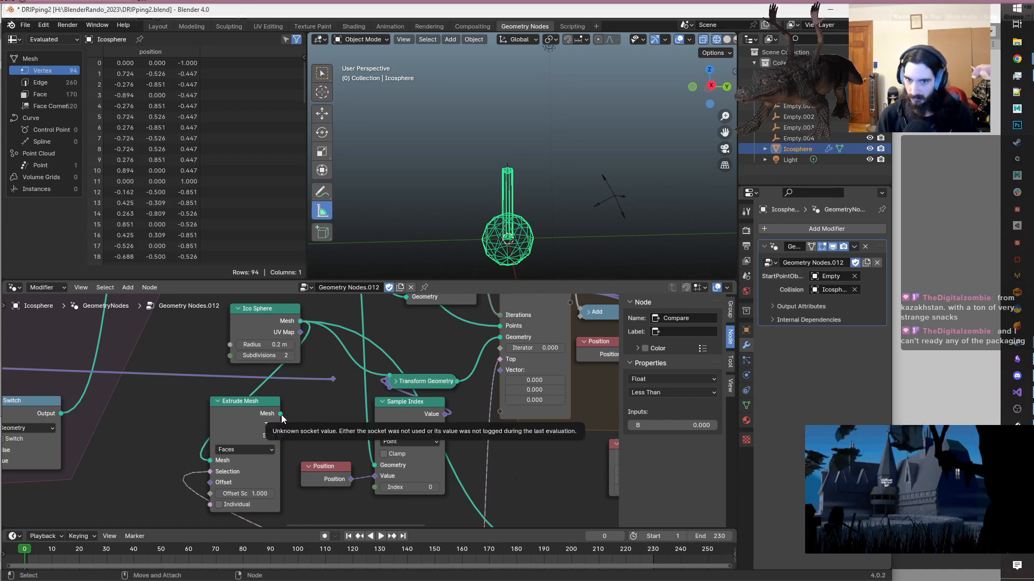
drag(280, 414, 390, 375)
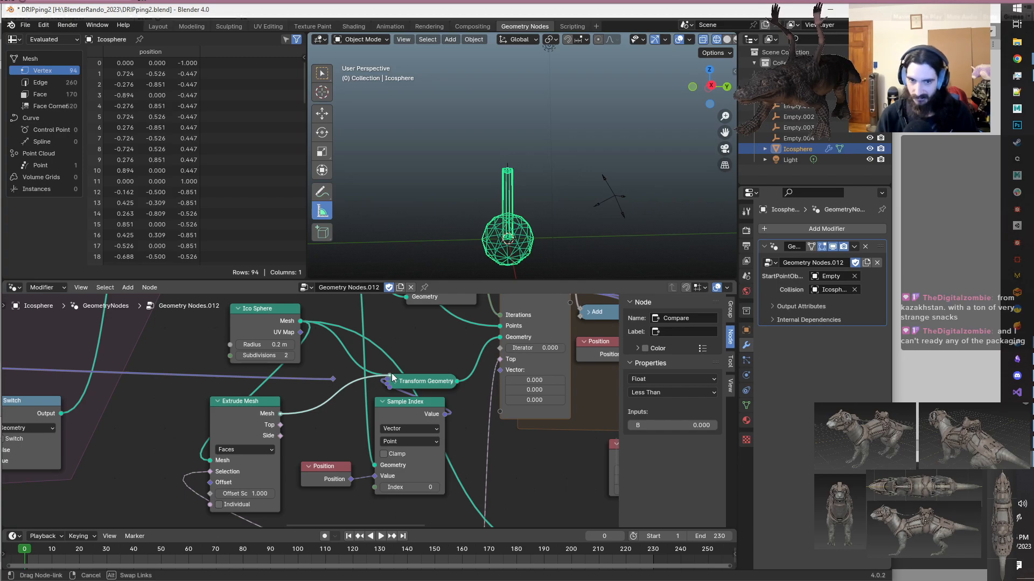
drag(392, 373, 392, 373)
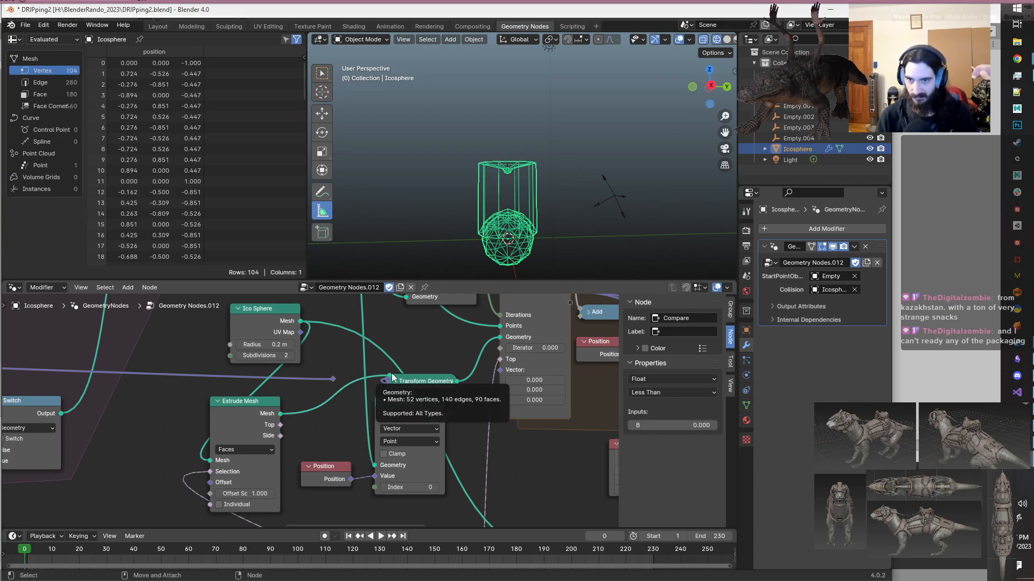
- Set the duplicated Extrude Mesh node's Offset Scale to 0 and leave Individual off
click(247, 493)
text(0)
key(Return)
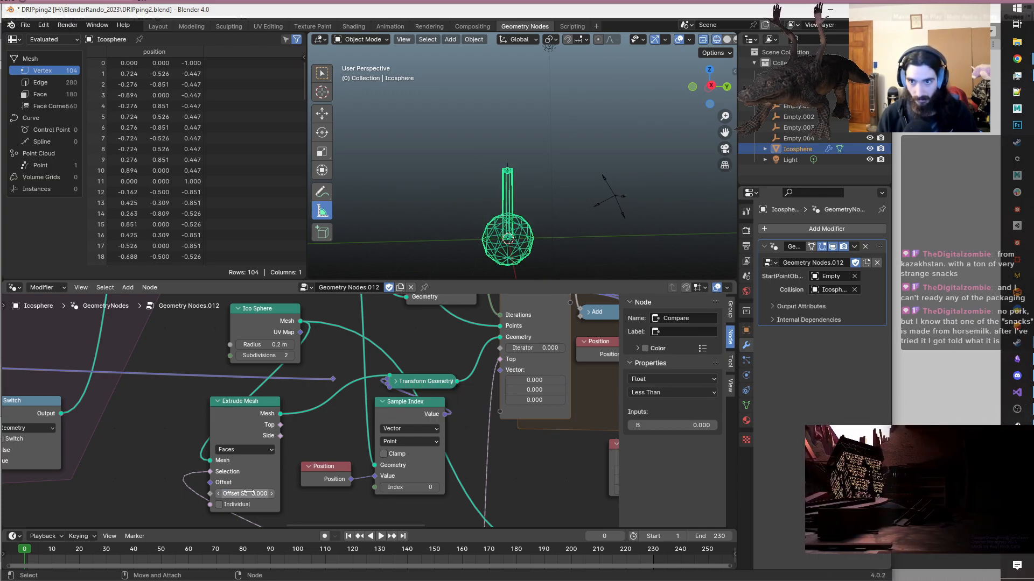
click(240, 505)
click(240, 504)
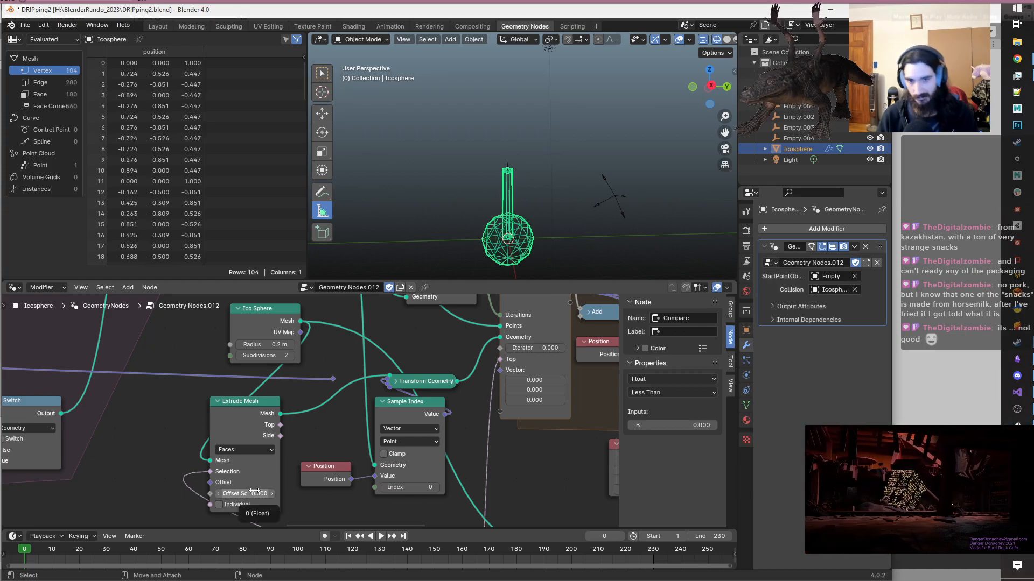
- Link Ico Sphere's Mesh output directly to Transform Geometry again, replacing the link from Extrude Mesh
scroll(254, 491, down, 3)
scroll(254, 491, up, 3)
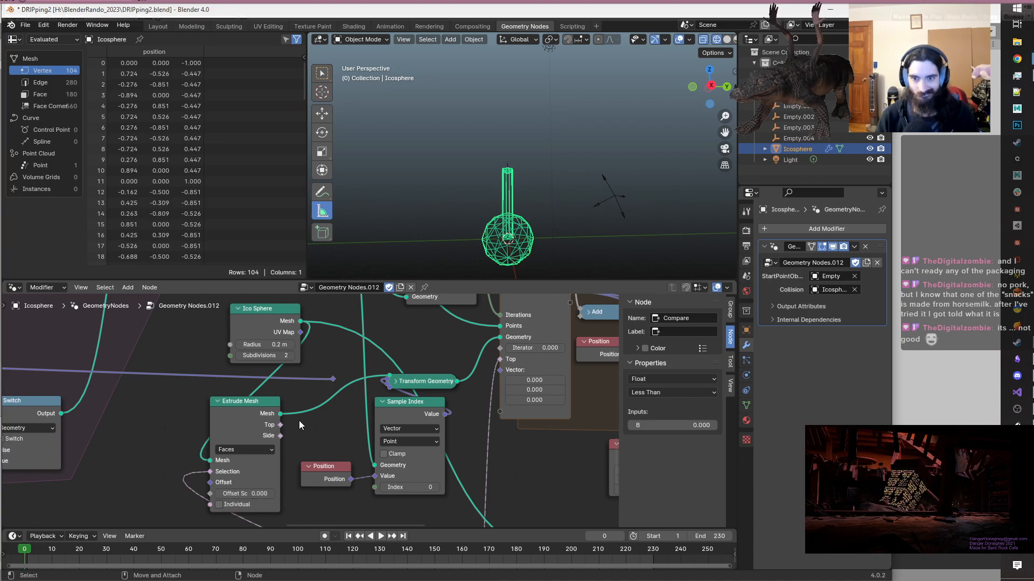
drag(301, 321, 389, 373)
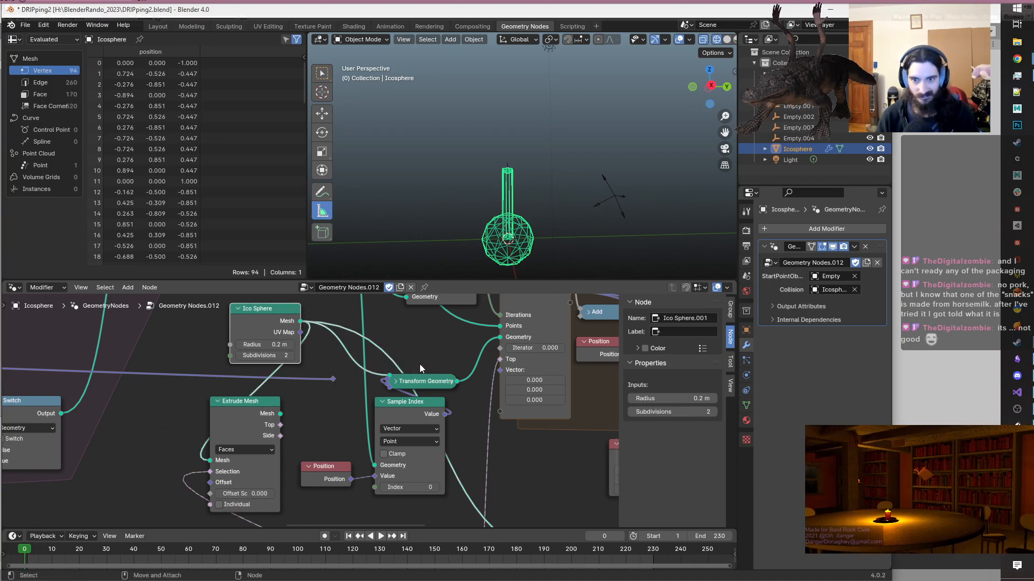
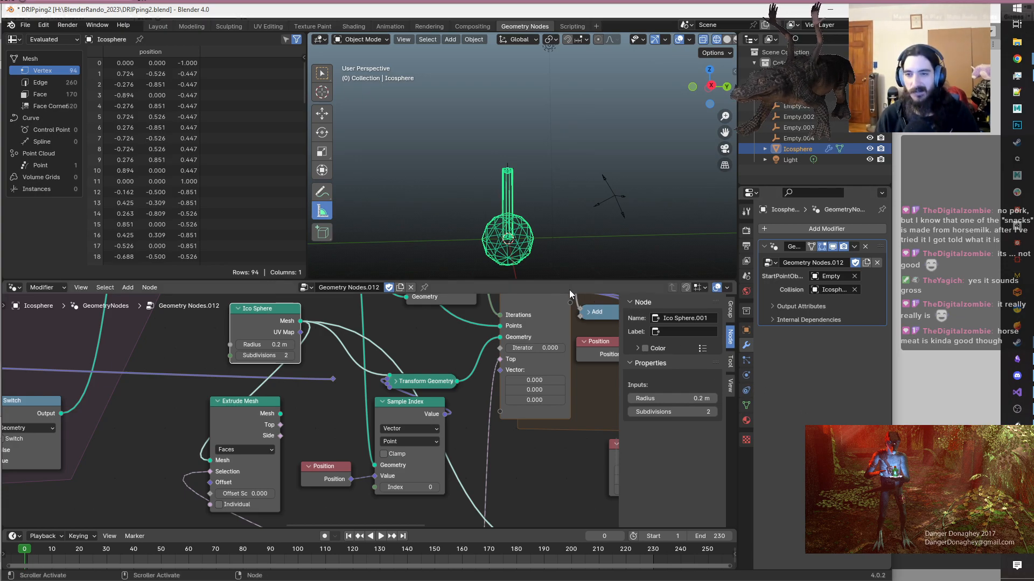
- Examine the Ico Sphere, Extrude Mesh and Transform Geometry nodes and how they connect to the repeat zone
scroll(490, 473, down, 3)
scroll(490, 472, up, 4)
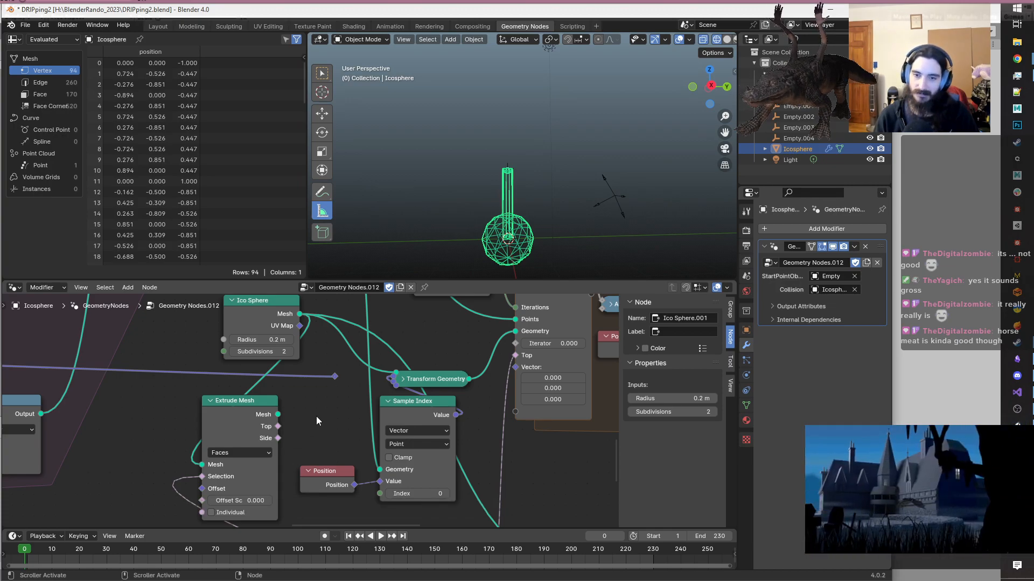
scroll(305, 415, down, 2)
scroll(305, 416, down, 3)
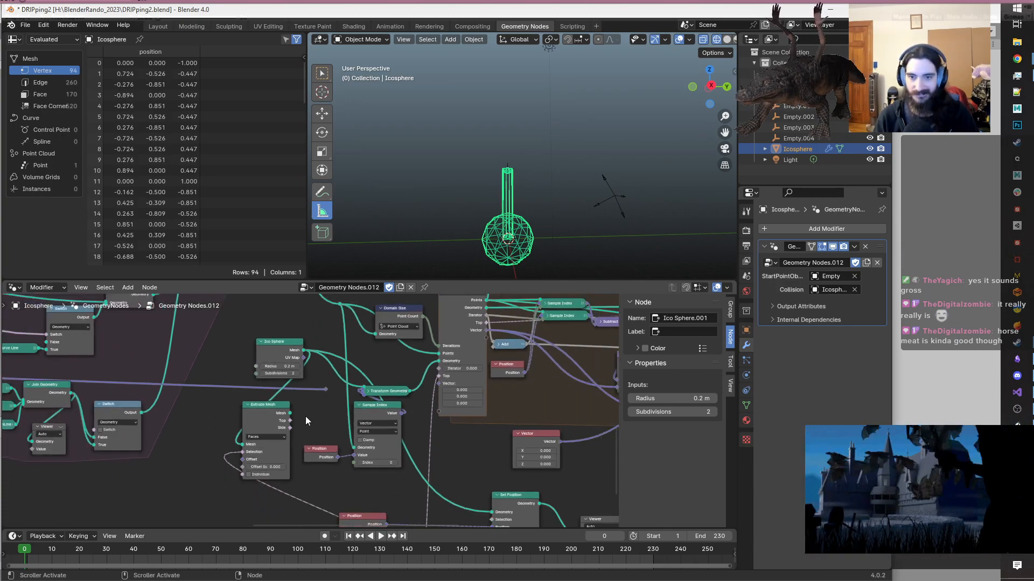
middle_drag(312, 416, 322, 441)
scroll(295, 427, up, 4)
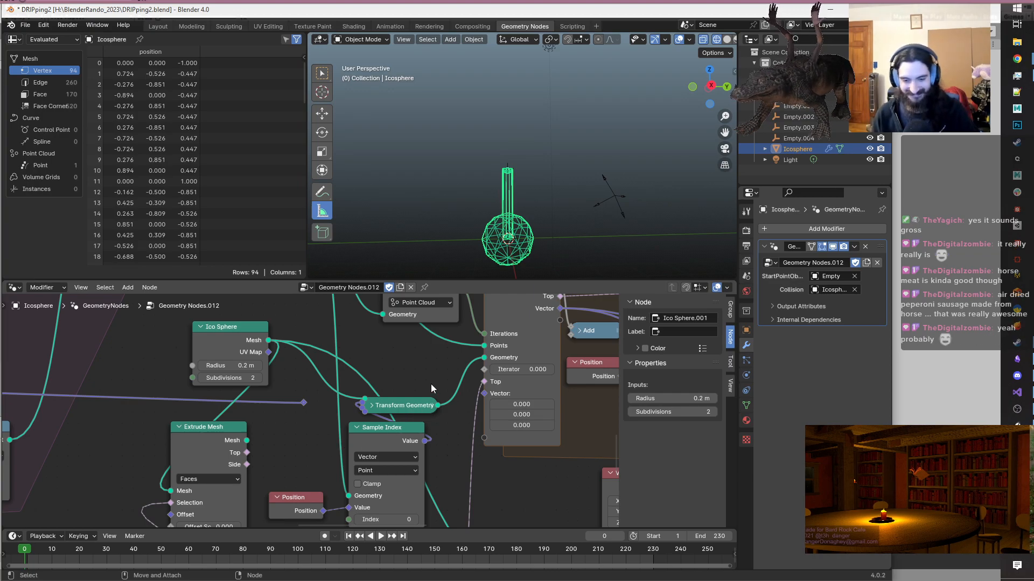
scroll(431, 384, down, 2)
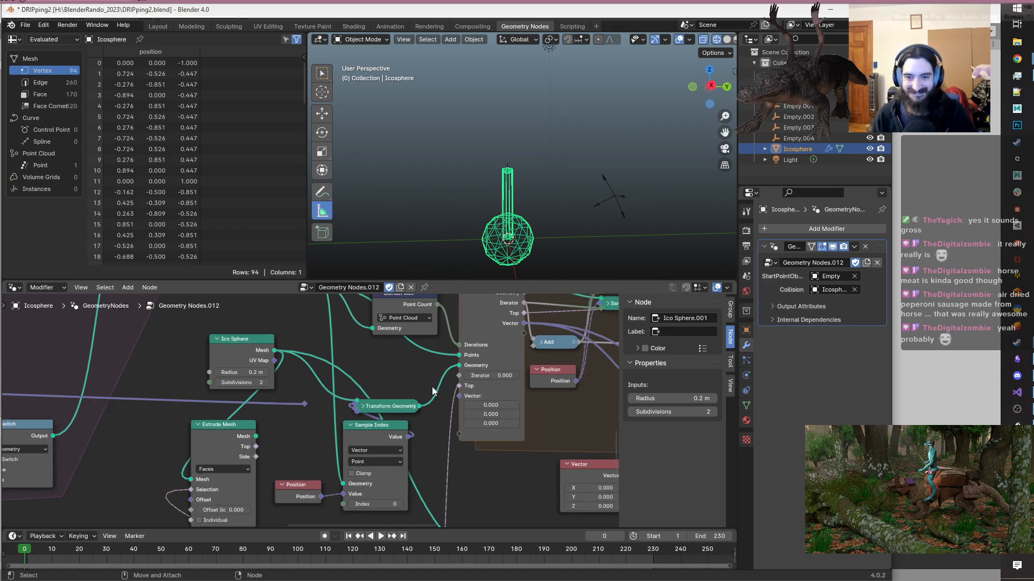
scroll(431, 418, down, 3)
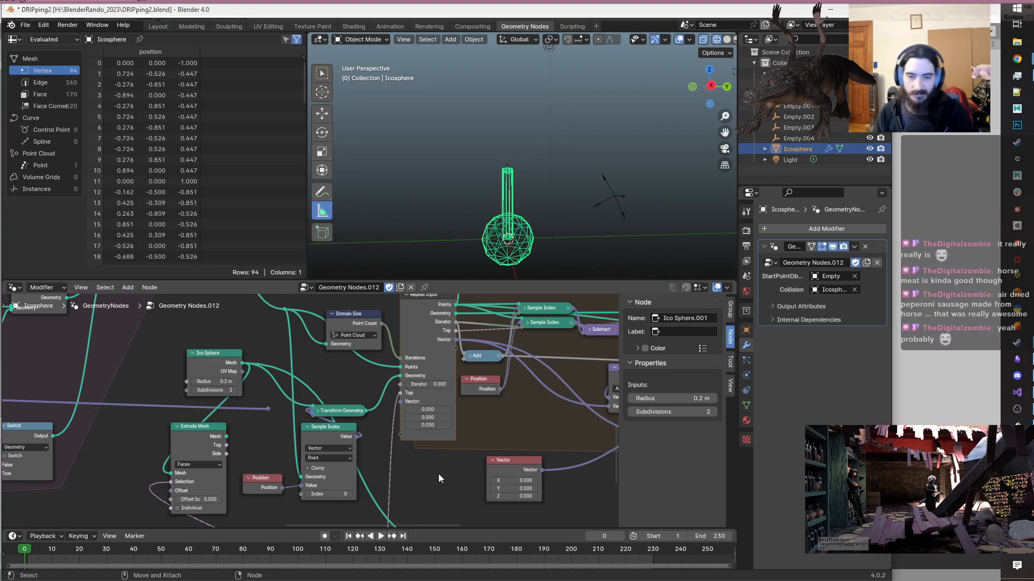
scroll(438, 473, down, 1)
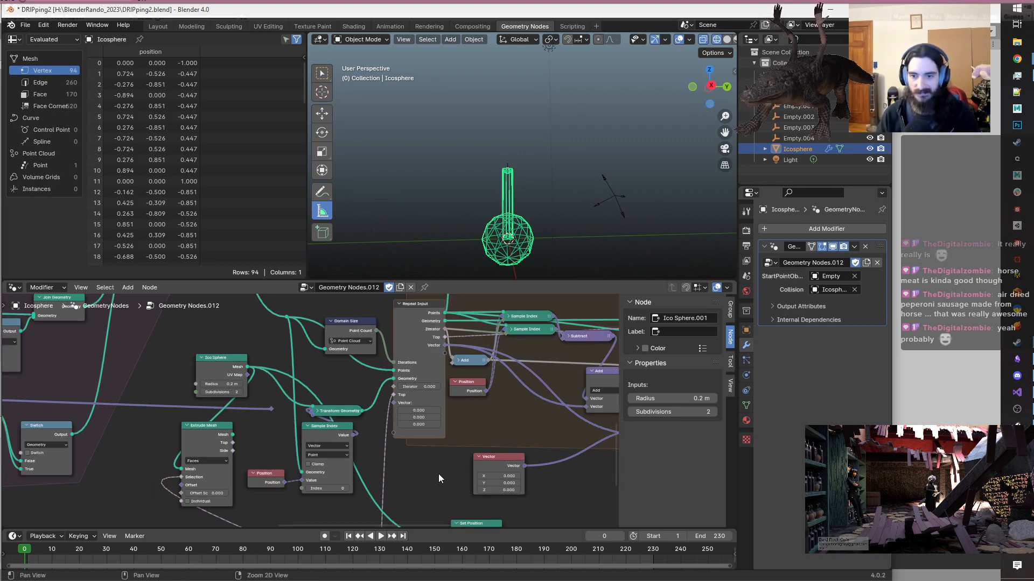
middle_drag(439, 474, 314, 505)
scroll(315, 505, down, 5)
middle_drag(406, 490, 299, 469)
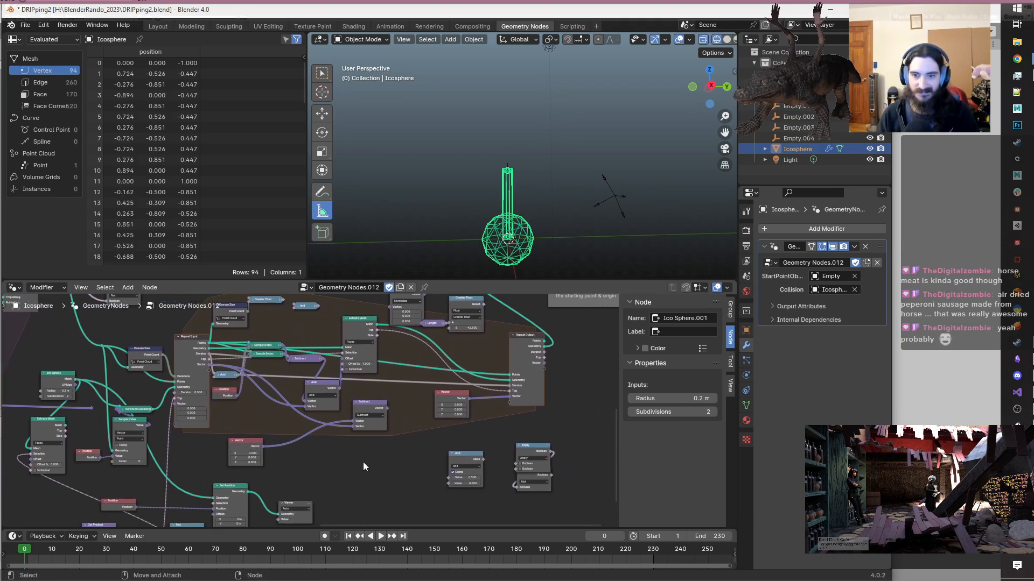
- Regroup the Normalize, Length and Greater Than nodes closer together between Extrude Mesh and Repeat Output
scroll(406, 448, up, 2)
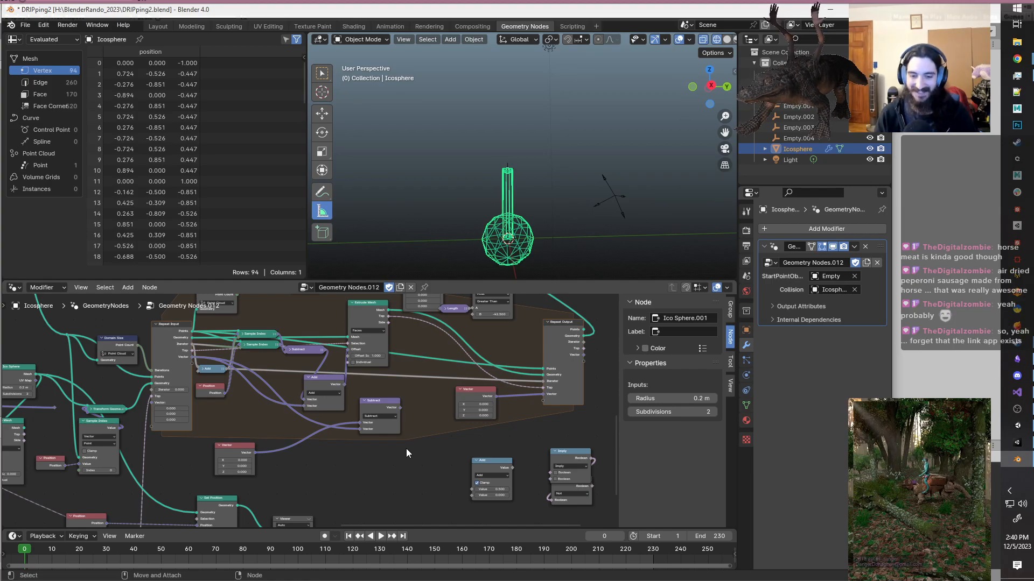
middle_drag(406, 448, 460, 464)
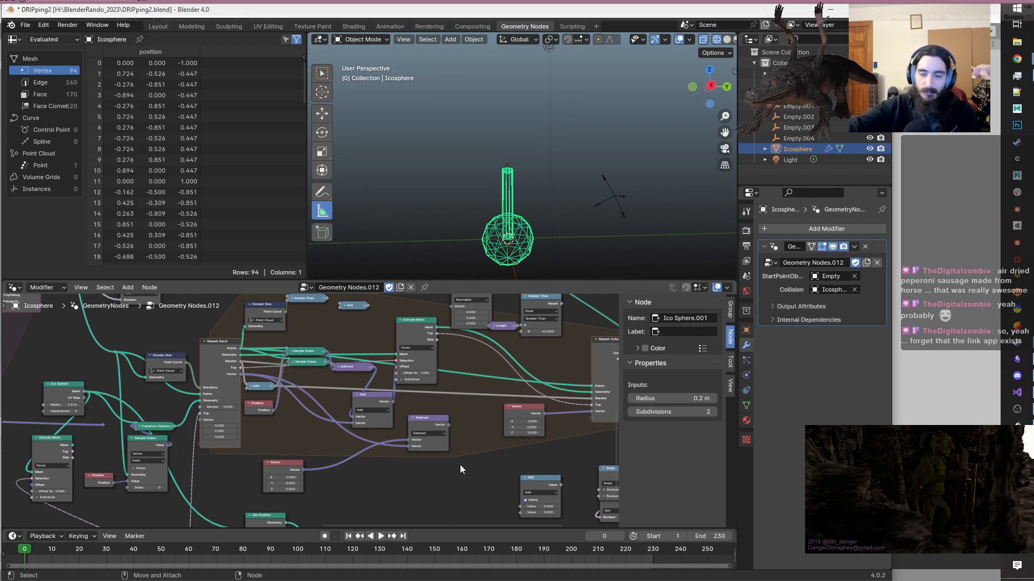
middle_drag(476, 461, 390, 487)
middle_drag(402, 487, 405, 494)
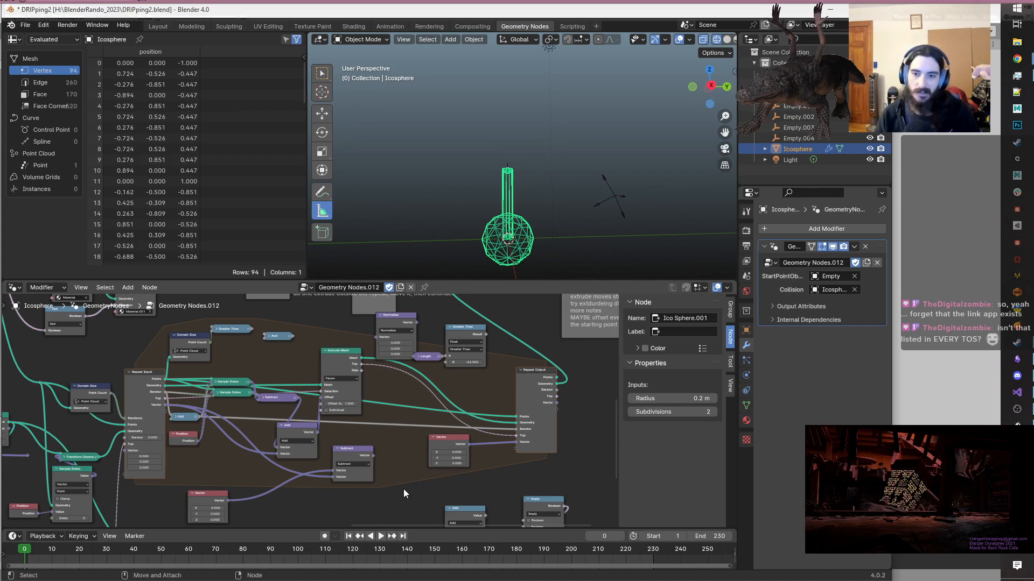
drag(494, 390, 428, 360)
click(490, 388)
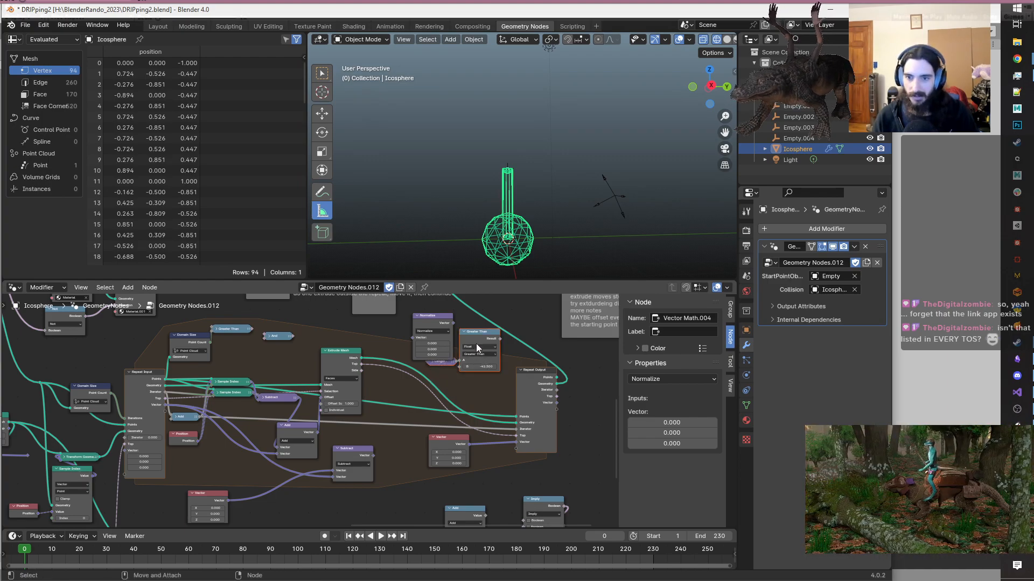
key(g)
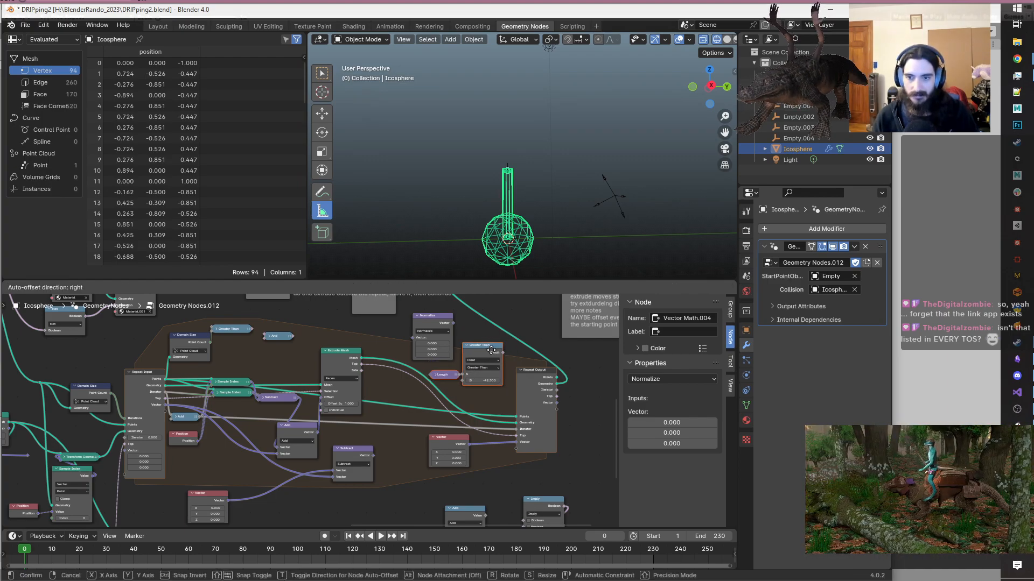
click(490, 346)
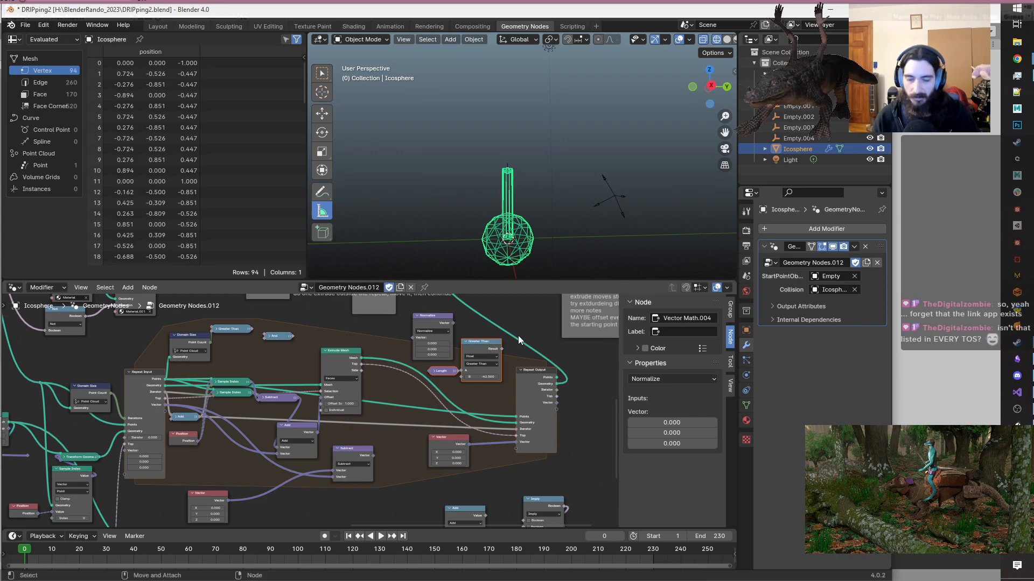
click(525, 324)
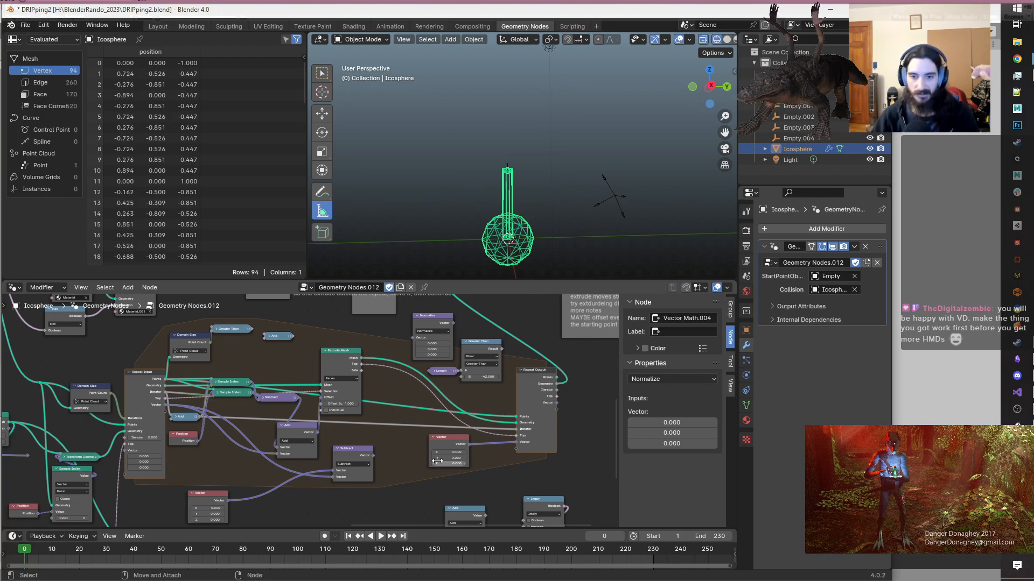
- Play the animation to frame 42 and inspect the extruded column and drip on the sphere up close
scroll(314, 411, up, 1)
middle_drag(419, 470, 424, 464)
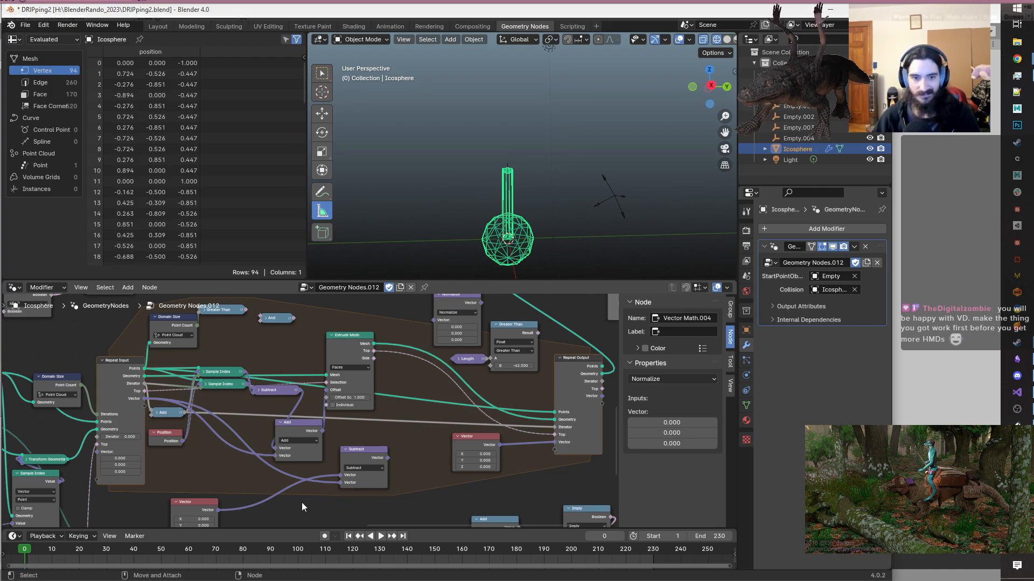
middle_drag(258, 442, 295, 432)
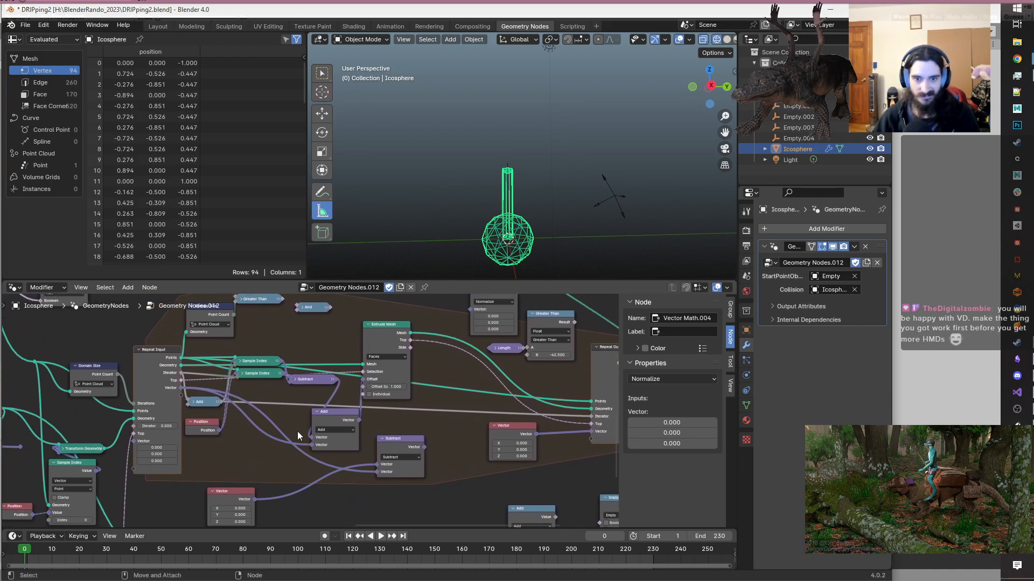
key(space)
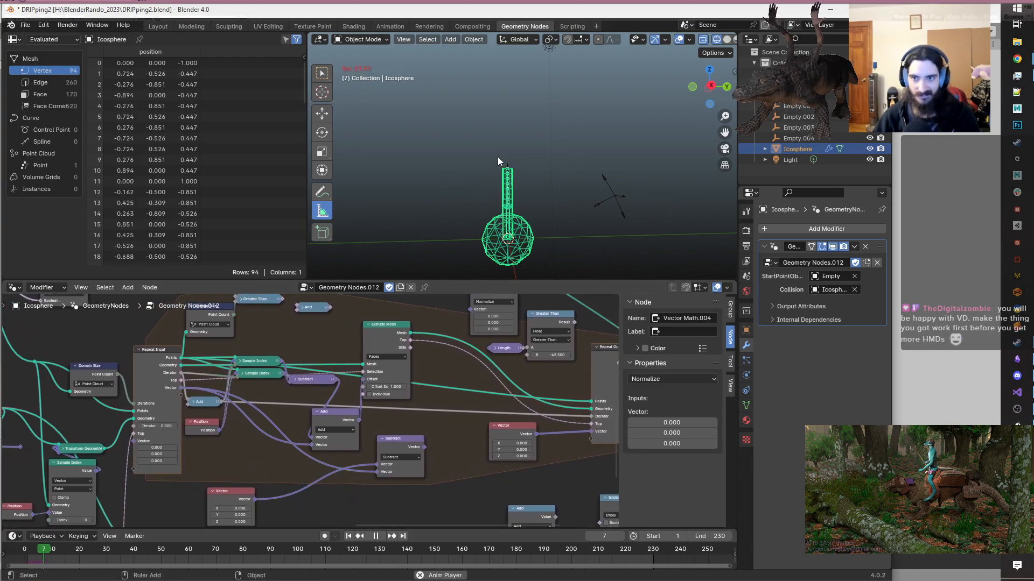
key(space)
middle_drag(497, 157, 531, 138)
scroll(550, 146, up, 3)
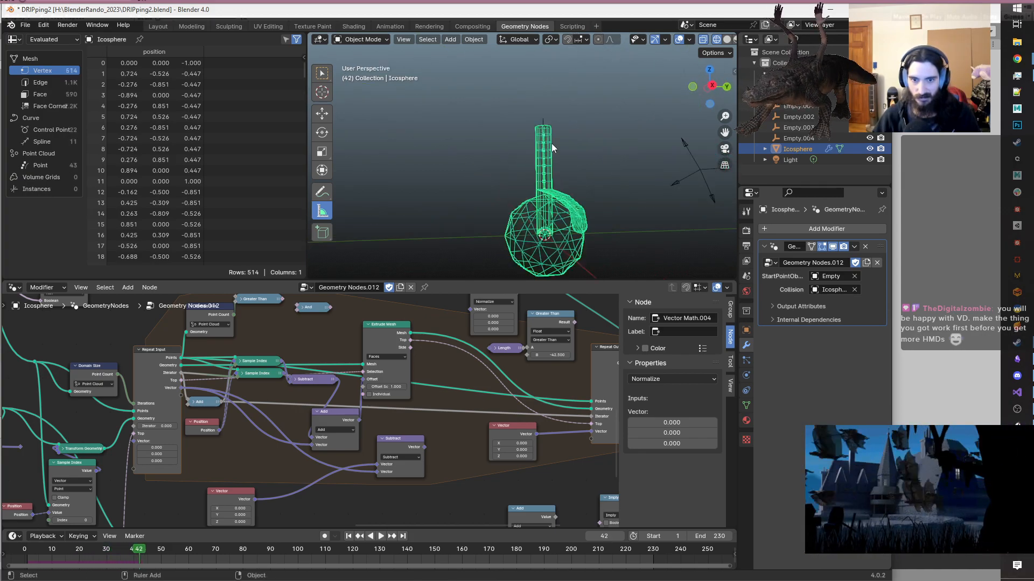
- Try a different X value in Repeat Input's Vector and reset it to 0
mouse_move(156, 448)
mouse_down()
mouse_move(182, 448)
mouse_move(147, 448)
mouse_up()
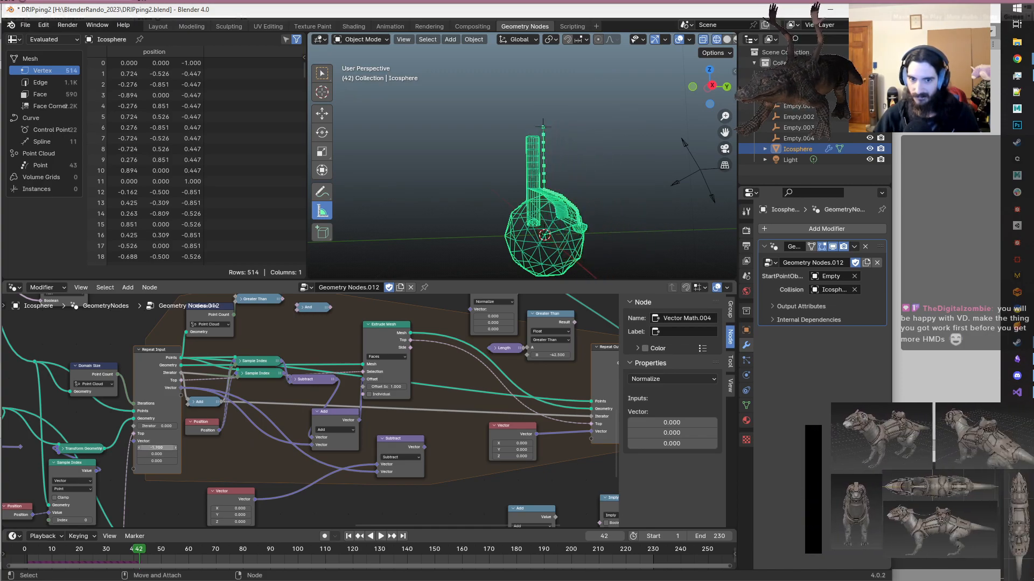
click(156, 448)
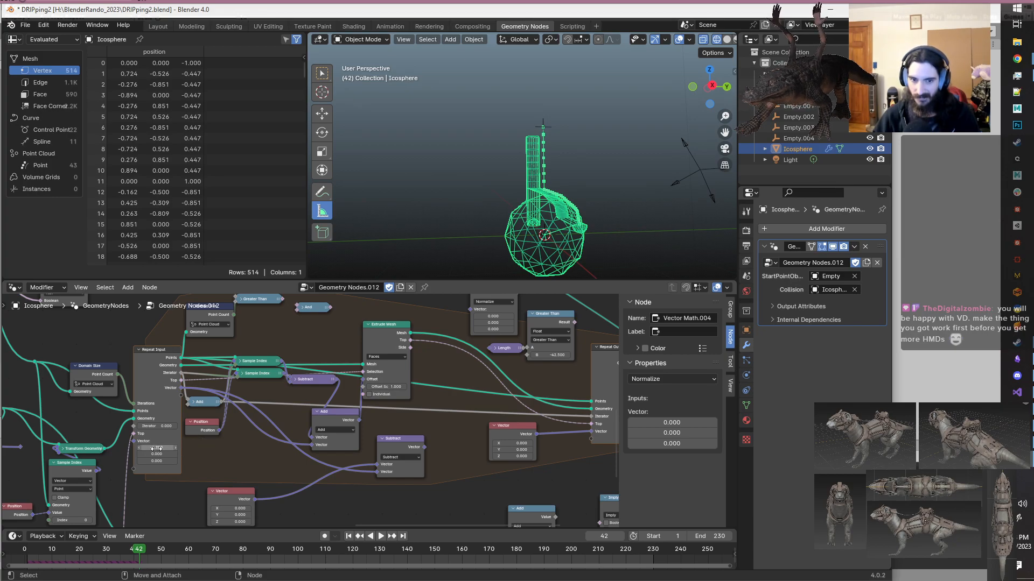
text(0)
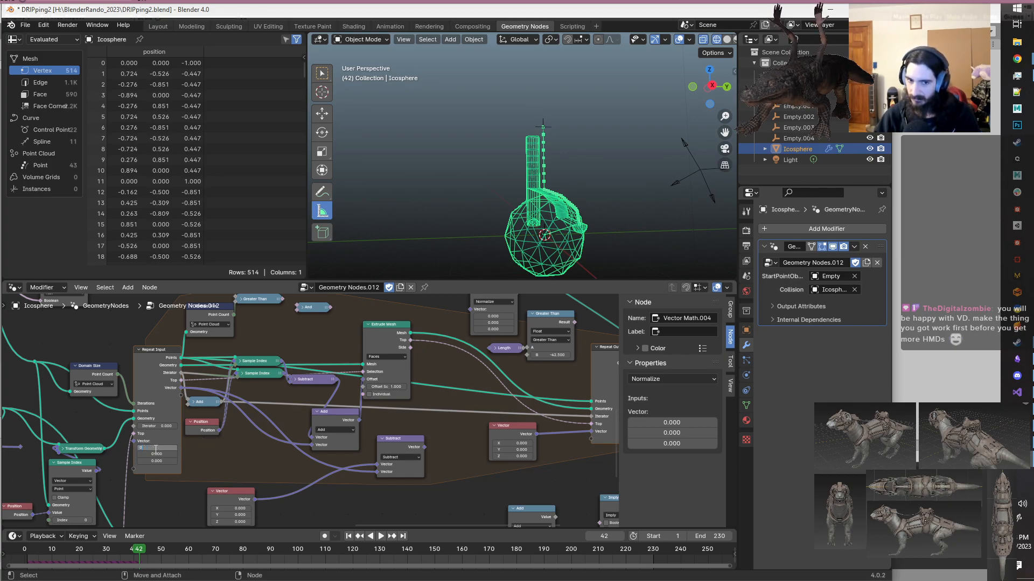
key(Return)
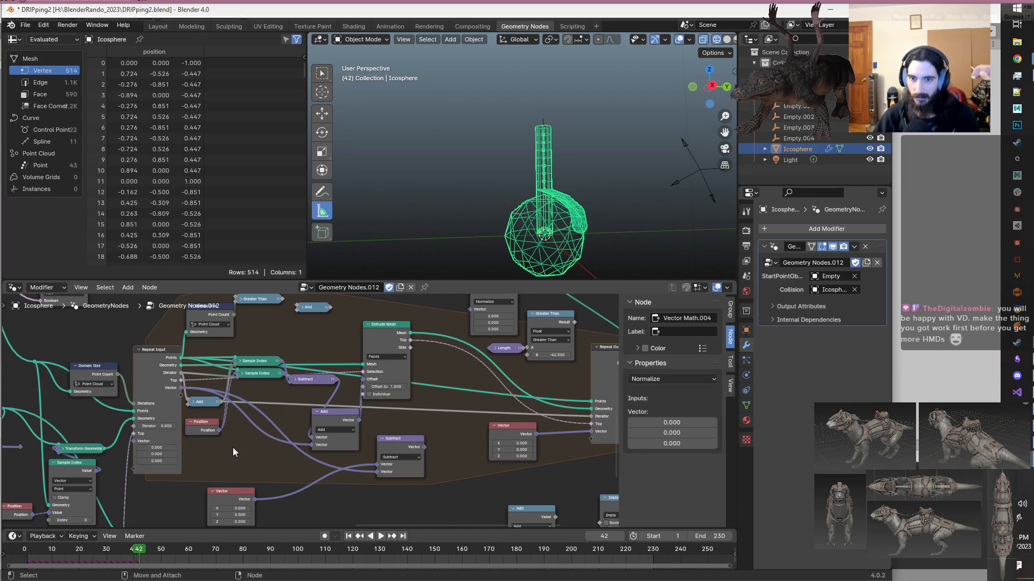
- Add a Transform Geometry node in the empty area above the Join Geometry nodes
middle_drag(256, 464, 277, 462)
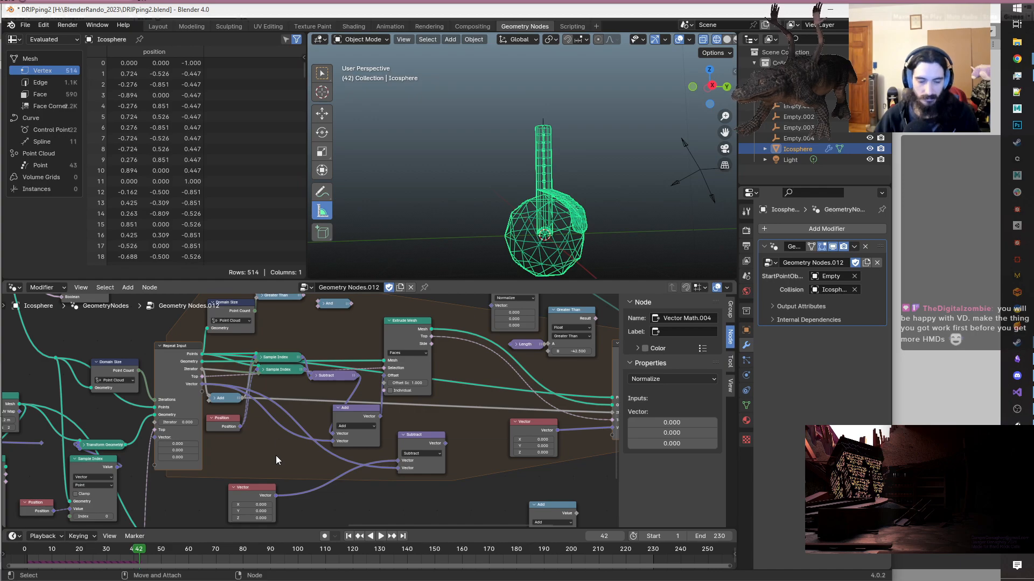
key(shift+a)
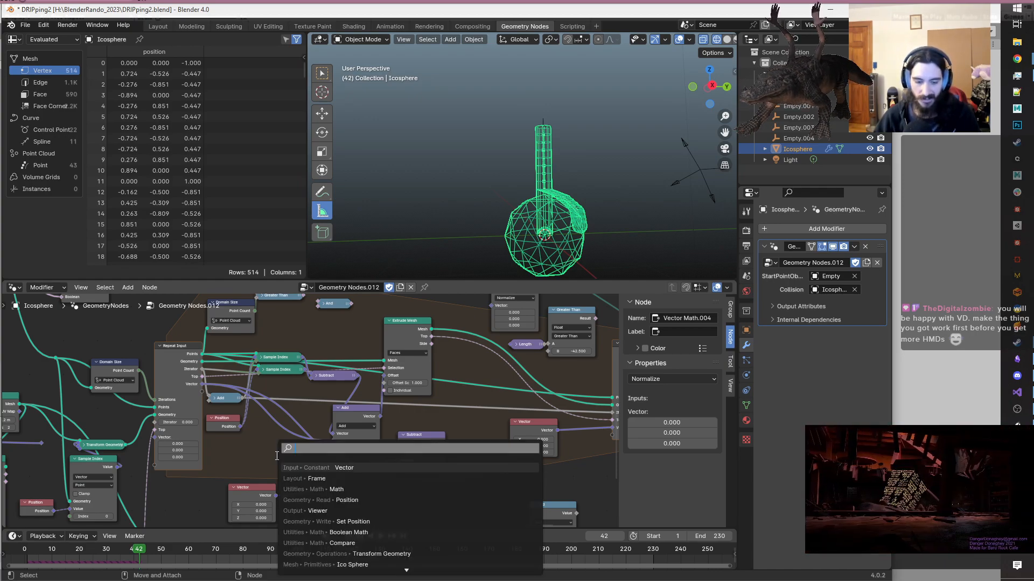
text(tr)
key(Down)
key(Down)
key(Down)
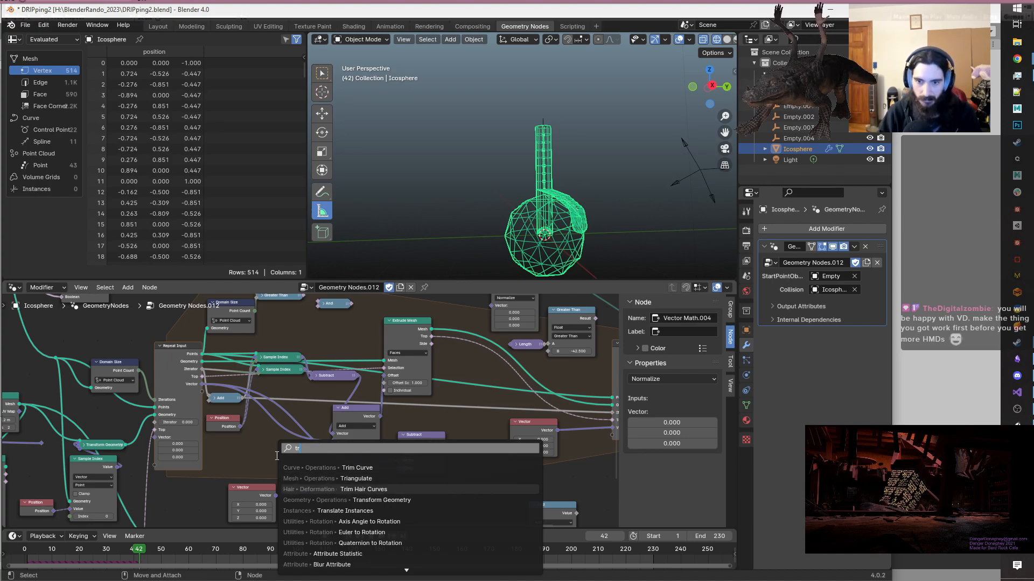
key(Return)
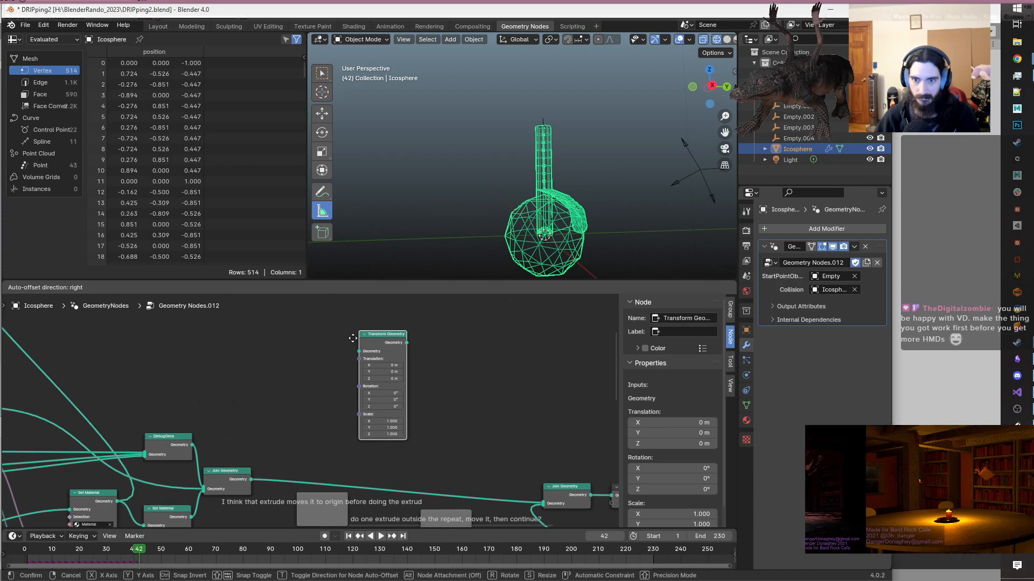
click(348, 350)
scroll(464, 409, down, 4)
middle_drag(434, 462, 462, 382)
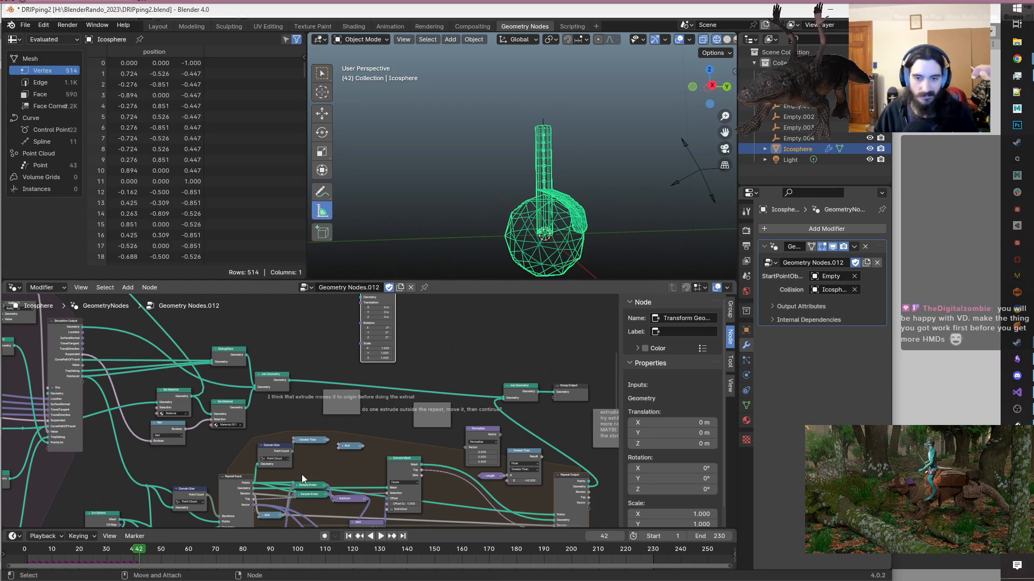
- Move the unused And node out of the repeat zone into the empty area above the final Join Geometry node
scroll(301, 473, up, 1)
scroll(302, 474, up, 1)
middle_drag(389, 497, 360, 429)
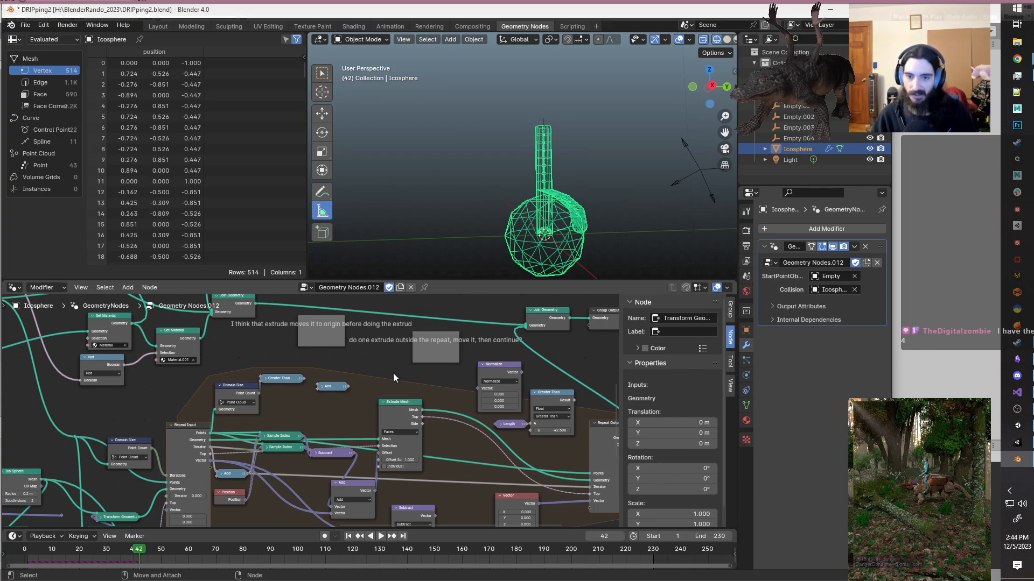
scroll(392, 373, down, 3)
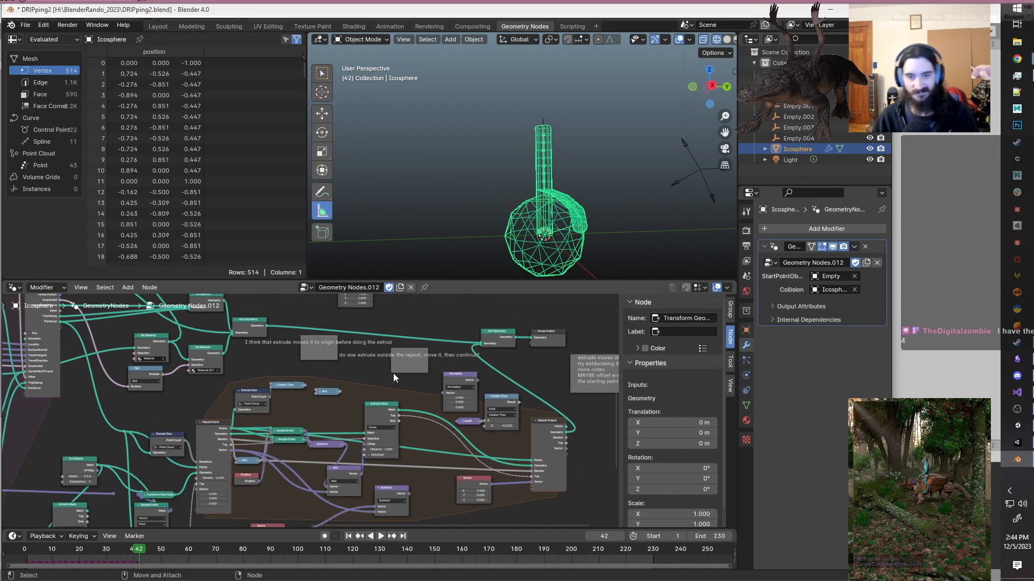
scroll(393, 373, up, 4)
middle_drag(448, 455, 392, 399)
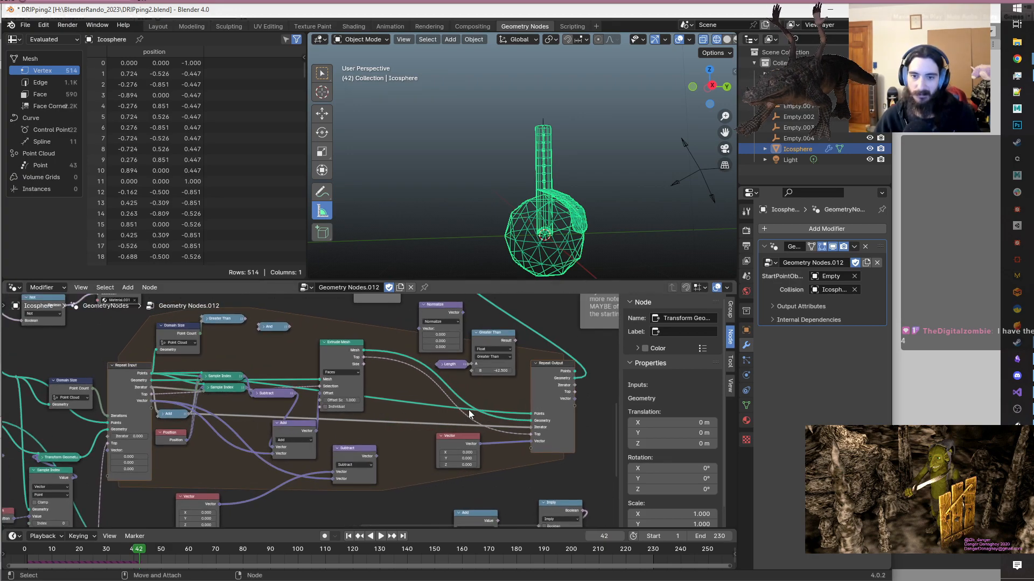
middle_drag(412, 391, 457, 485)
scroll(411, 476, down, 2)
scroll(425, 407, down, 1)
drag(323, 437, 497, 525)
middle_drag(430, 348, 463, 369)
scroll(463, 369, down, 1)
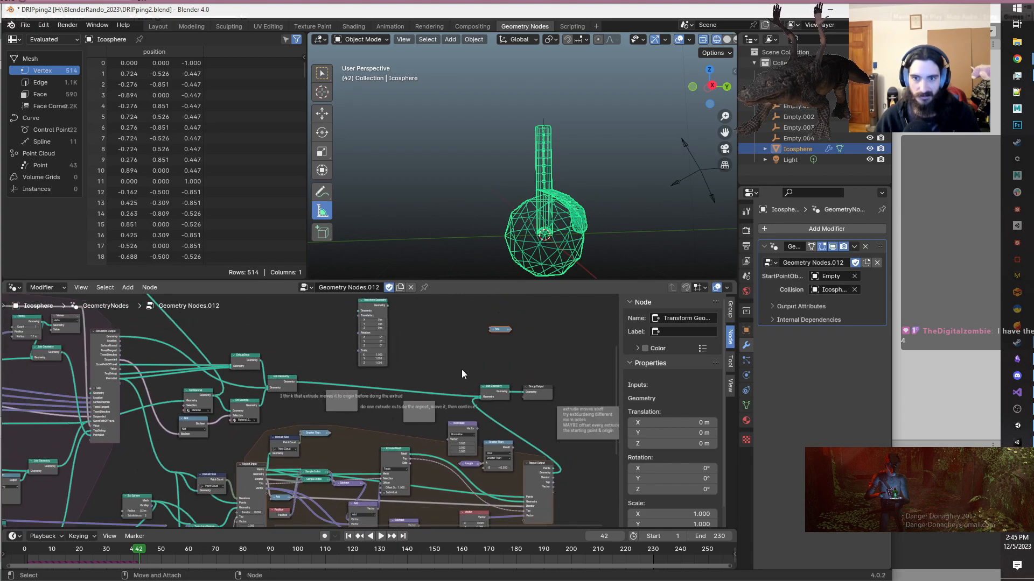
- Place the new Transform Geometry node just before Extrude Mesh and shift the note frames upward, clear of it
mouse_move(379, 316)
mouse_down()
mouse_move(358, 428)
mouse_move(378, 321)
mouse_up()
scroll(380, 419, up, 4)
drag(356, 365, 380, 501)
scroll(463, 401, down, 4)
click(472, 386)
click(463, 400)
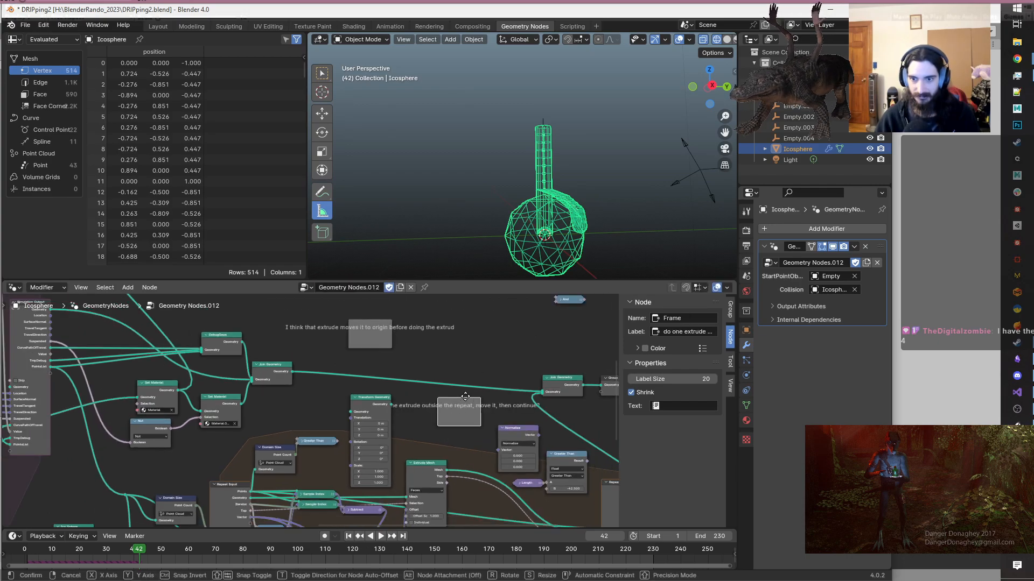
drag(464, 399, 471, 339)
middle_drag(451, 430, 429, 404)
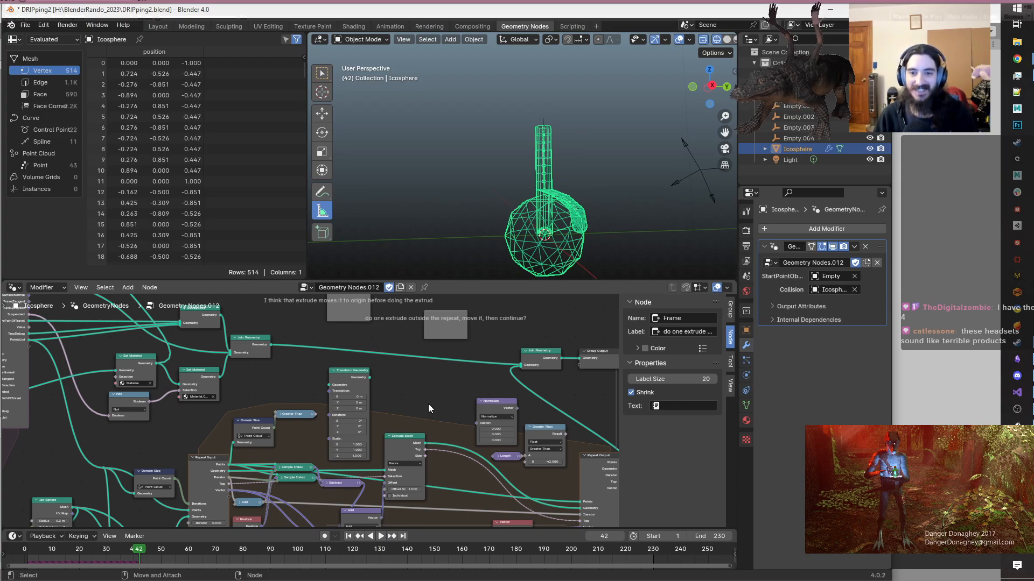
- Route Repeat Input's Geometry through the new Transform Geometry node into Extrude Mesh's Mesh input, and save the file
scroll(428, 408, up, 2)
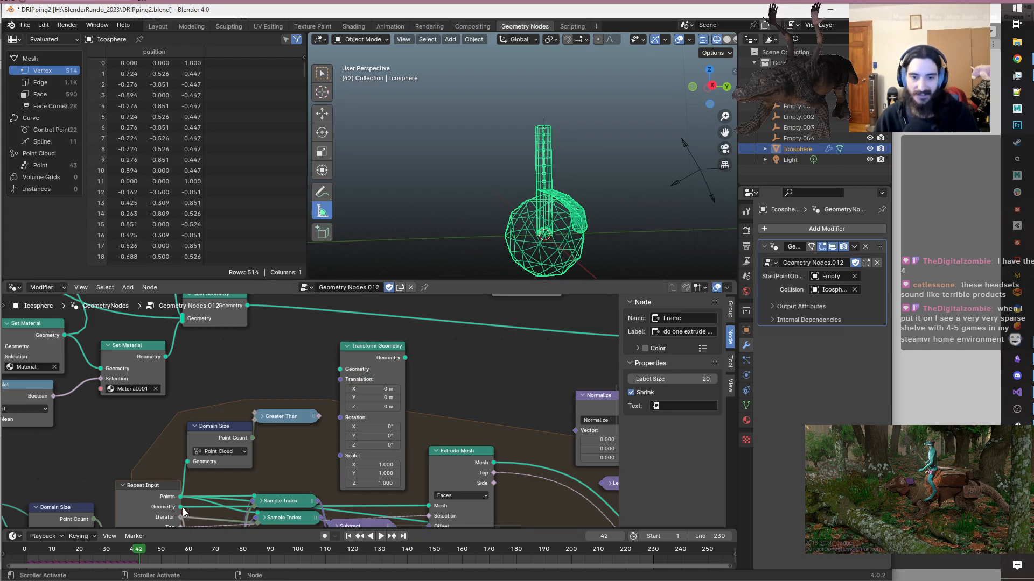
drag(180, 507, 370, 364)
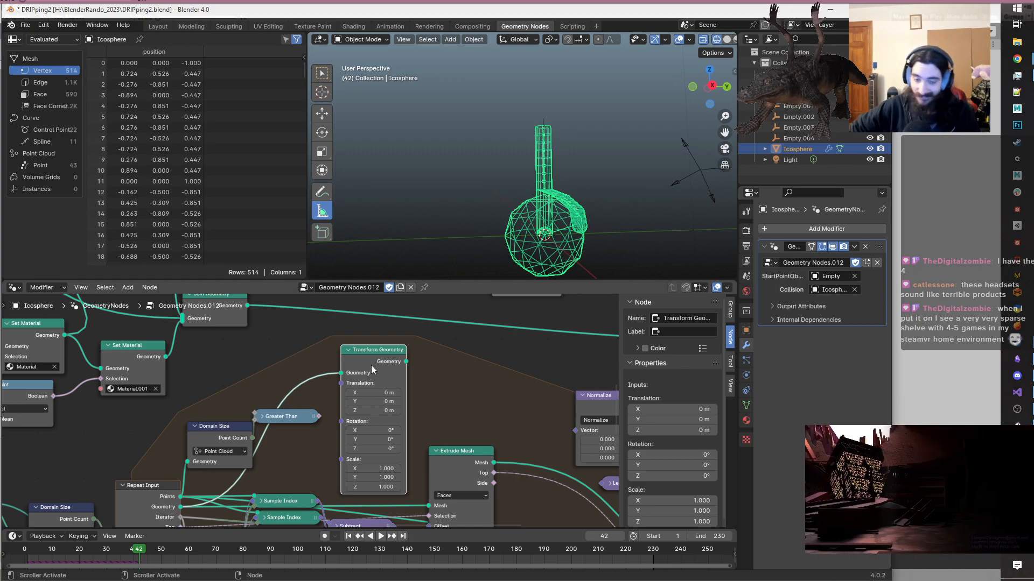
scroll(443, 377, up, 1)
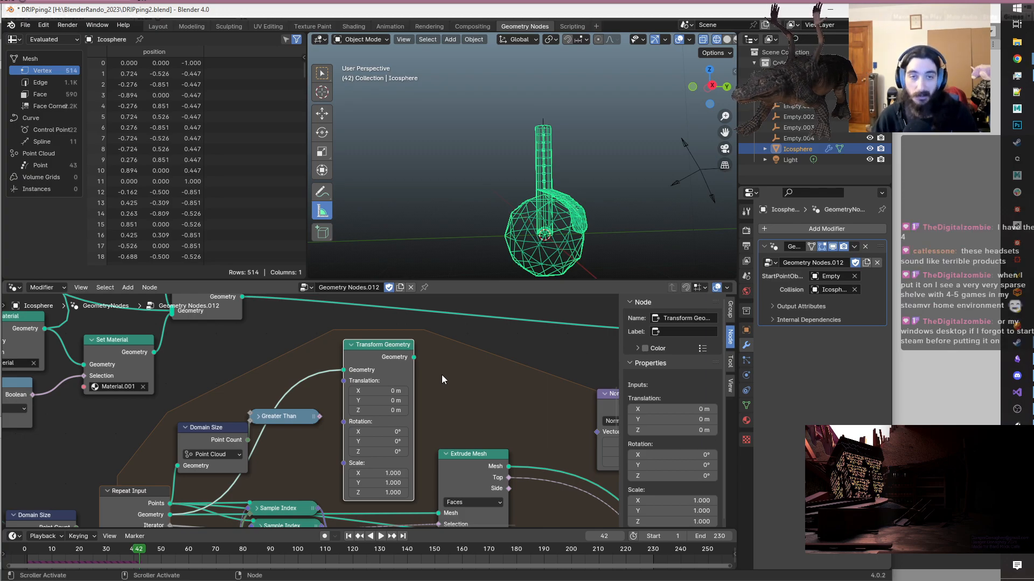
scroll(442, 375, down, 1)
middle_drag(486, 415, 468, 354)
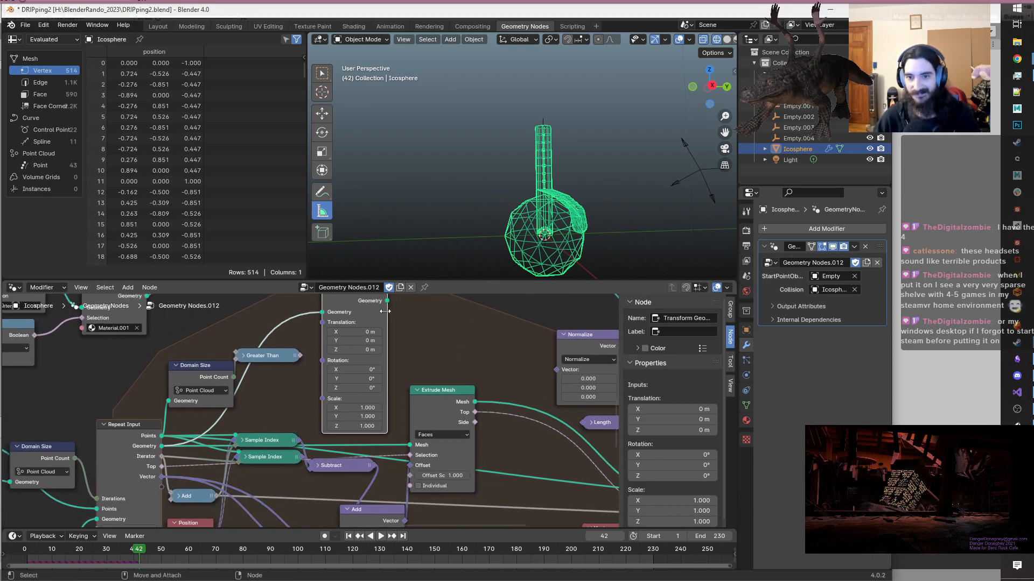
drag(388, 302, 409, 443)
scroll(457, 425, down, 7)
middle_drag(426, 440, 464, 419)
scroll(459, 424, up, 2)
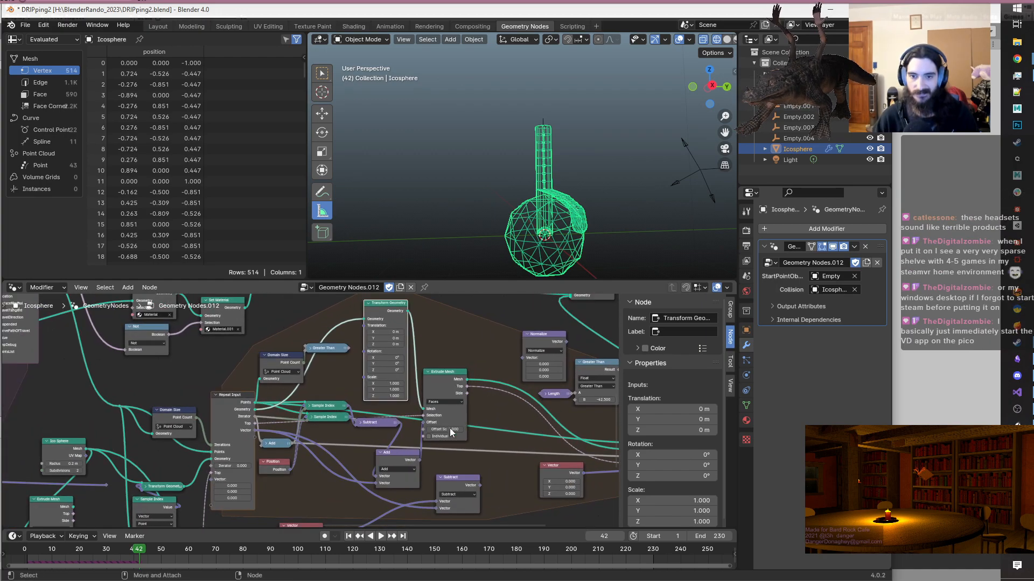
key(ctrl+s)
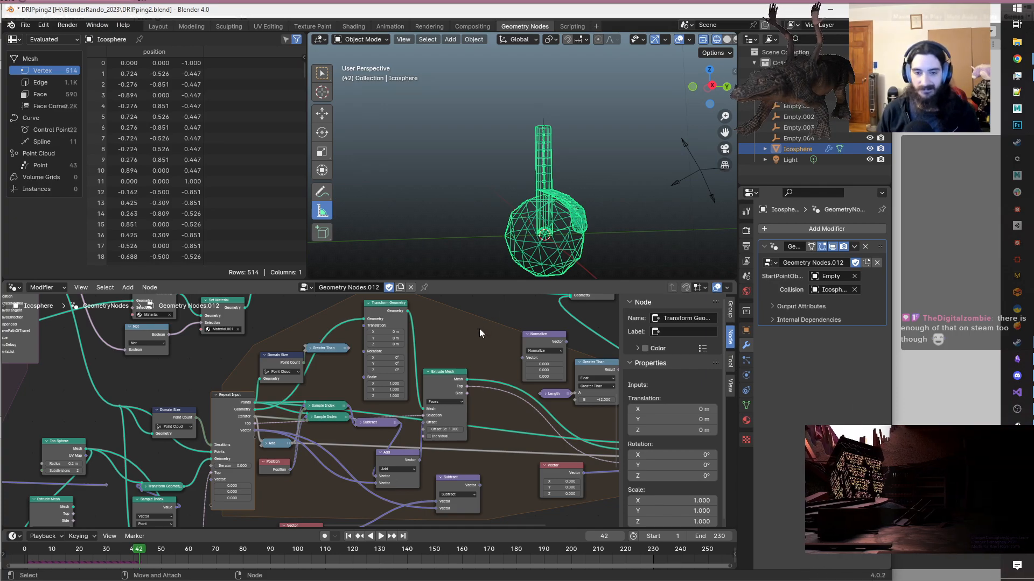
- Cut the Vector node's link into the lower Subtract node and change that node's operation to Multiply
scroll(479, 330, up, 2)
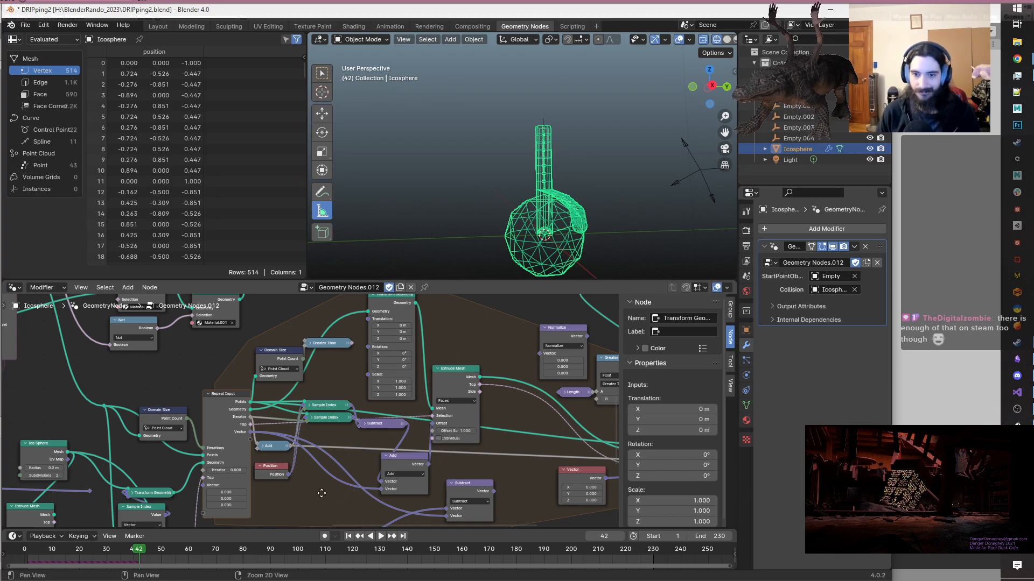
middle_drag(351, 486, 385, 469)
ctrl+right_drag(419, 499, 448, 524)
click(508, 481)
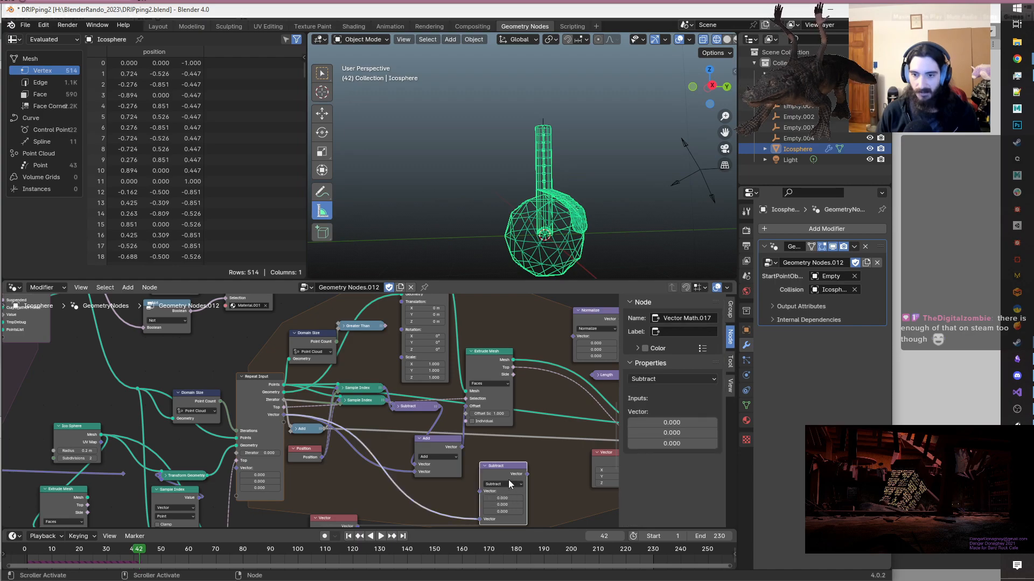
click(495, 485)
click(494, 388)
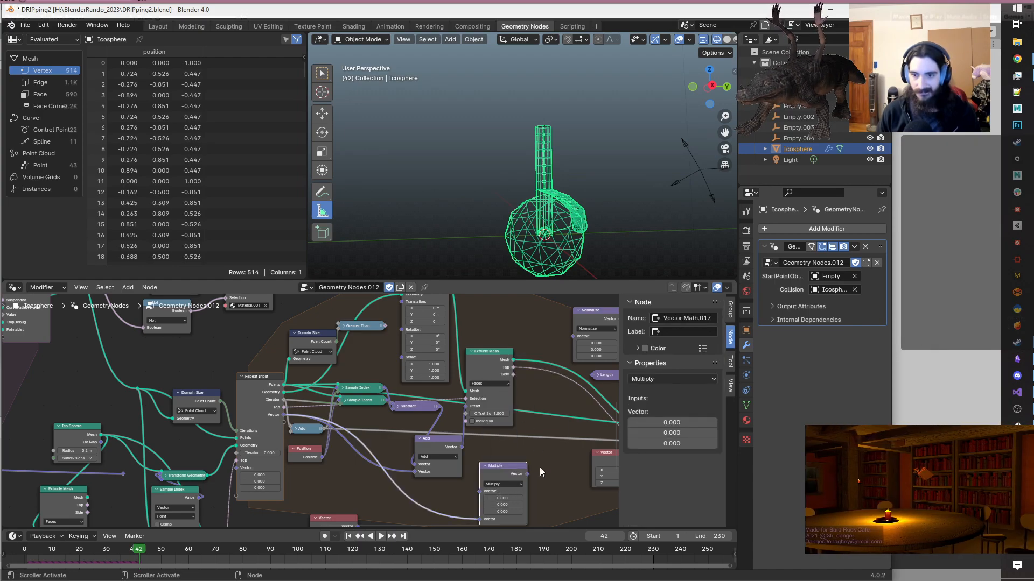
- Cut Repeat Input's Vector links into the lower Add and Multiply nodes, and place Multiply close beside Add
click(540, 471)
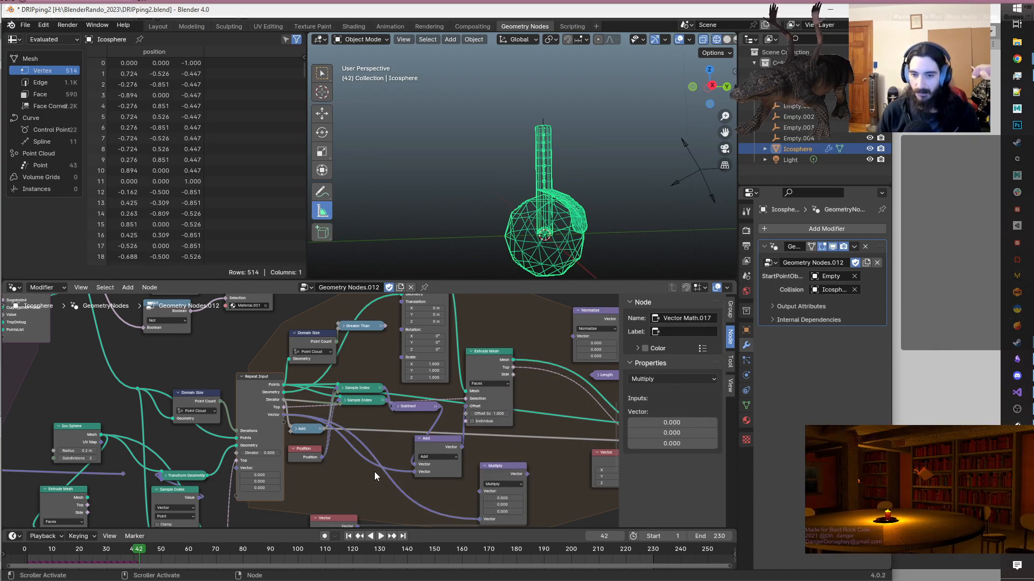
click(497, 471)
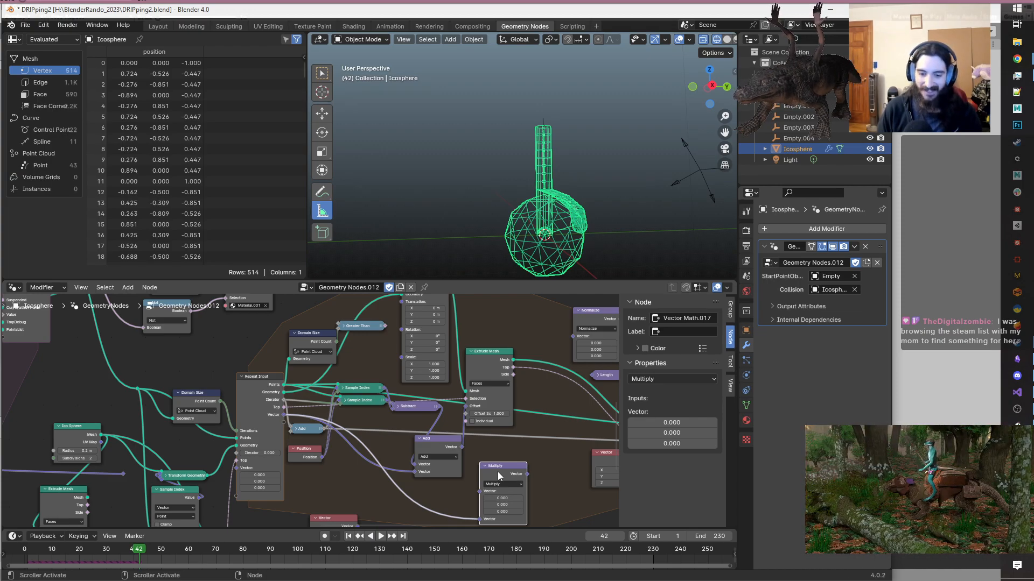
drag(497, 472, 496, 470)
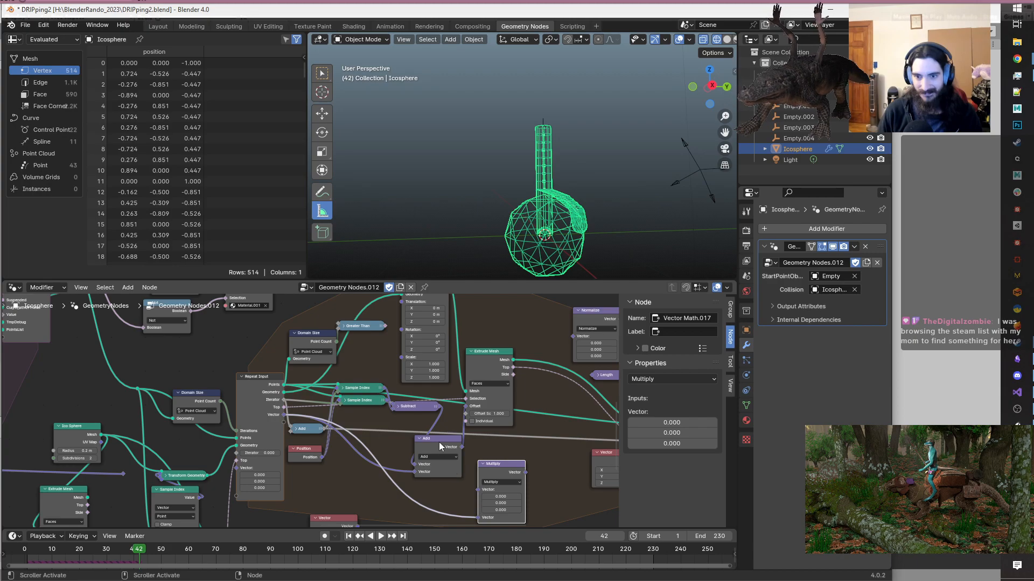
ctrl+right_drag(389, 454, 355, 468)
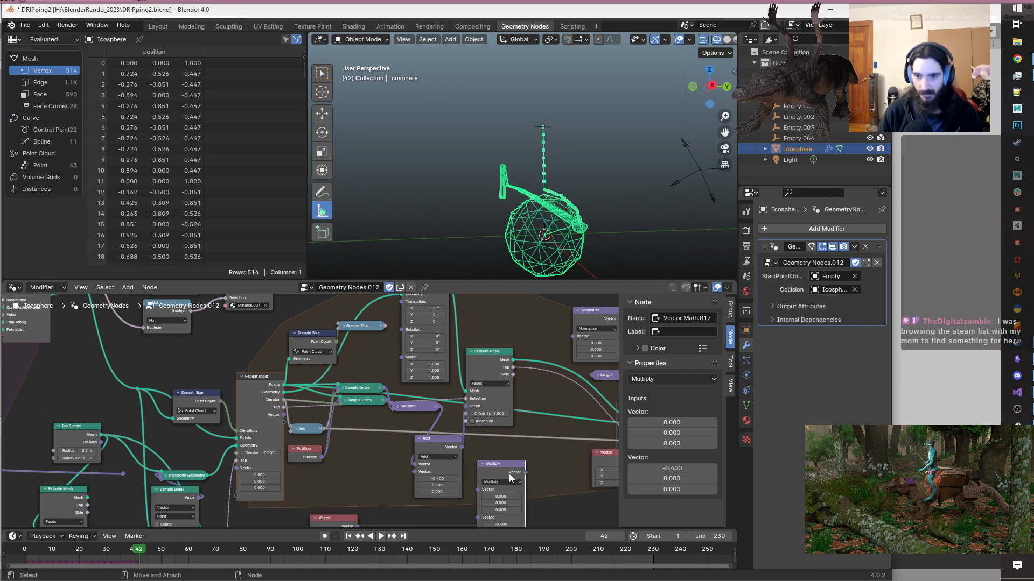
drag(496, 466, 493, 451)
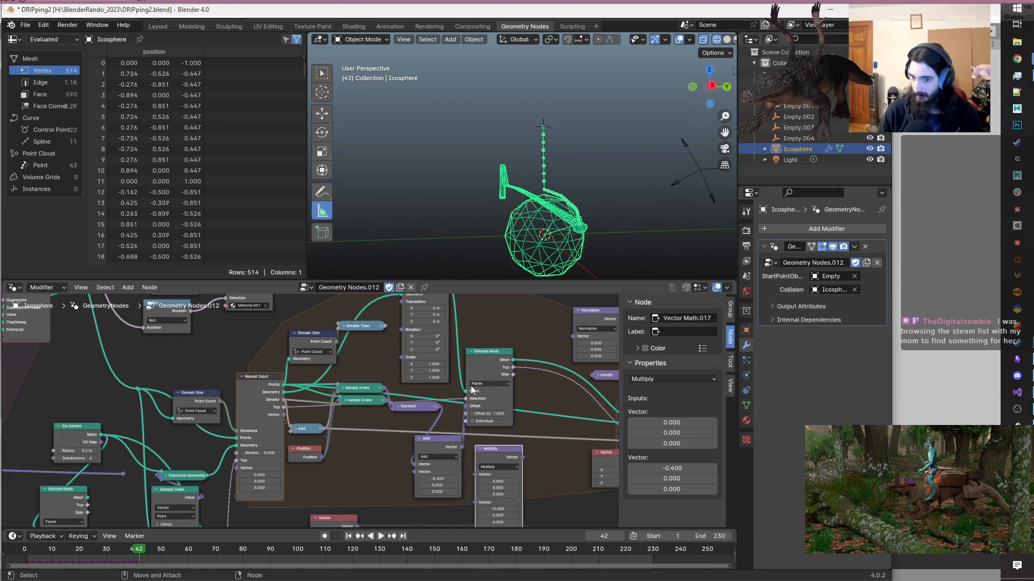
- Link the lower Add node's output into Multiply's first Vector input and set its second vector to -1 on all three axes
drag(438, 406, 474, 474)
key(Escape)
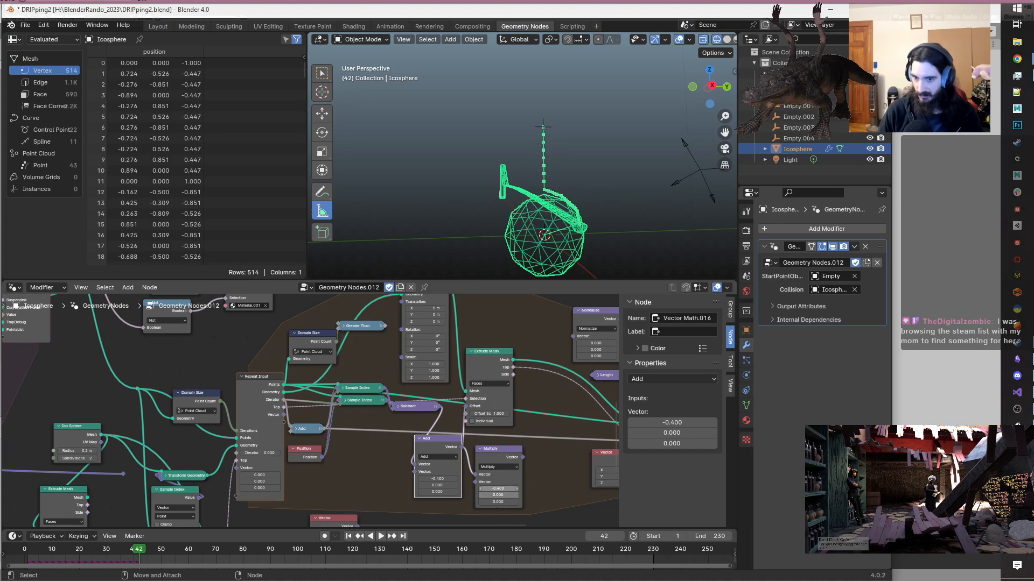
drag(499, 494, 507, 502)
text(-1)
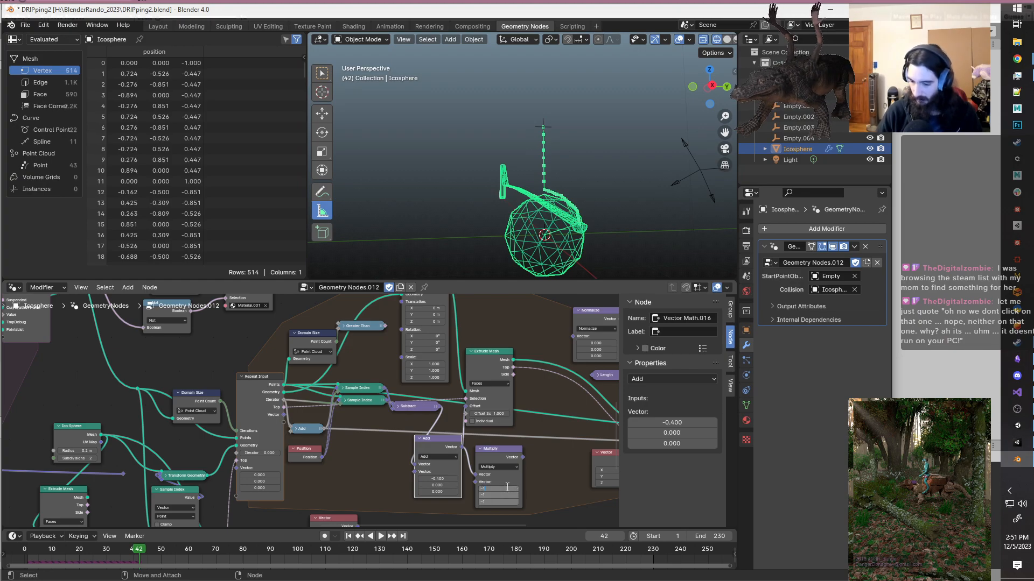
key(Return)
click(544, 473)
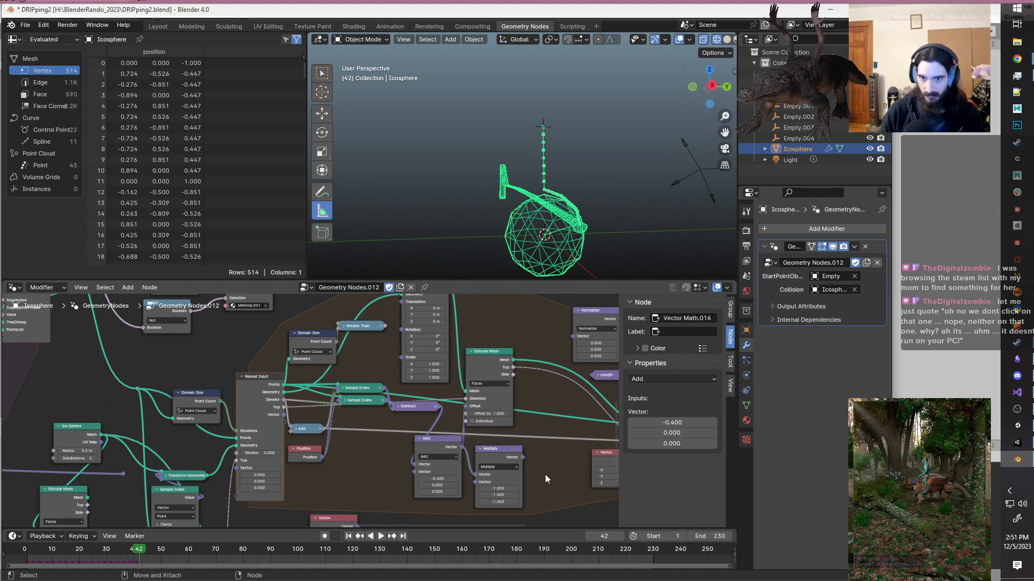
- Connect Multiply's Vector output to the Translation input of the Transform Geometry node before Extrude Mesh
scroll(545, 474, down, 1)
middle_drag(528, 465, 496, 491)
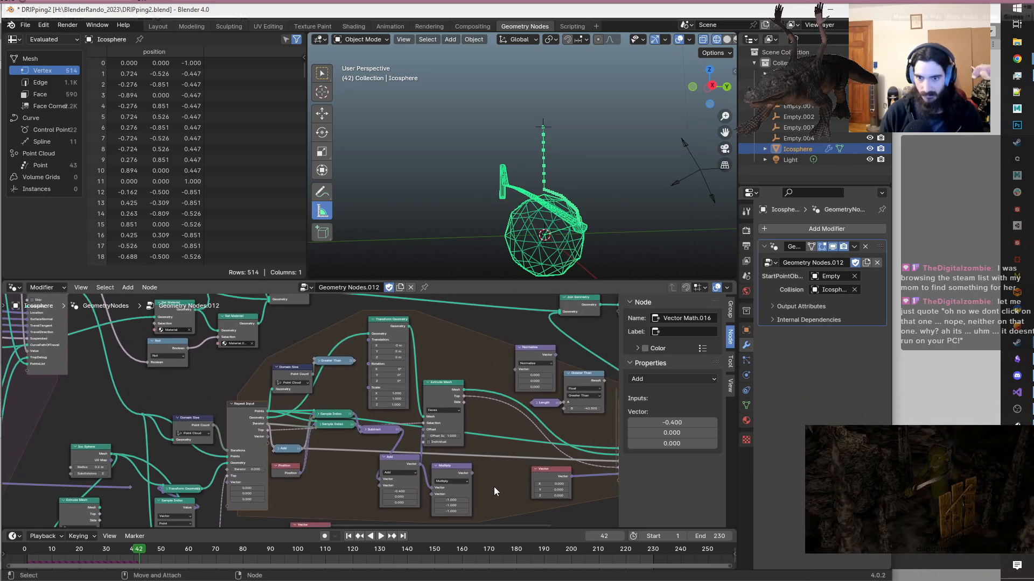
drag(470, 473, 369, 339)
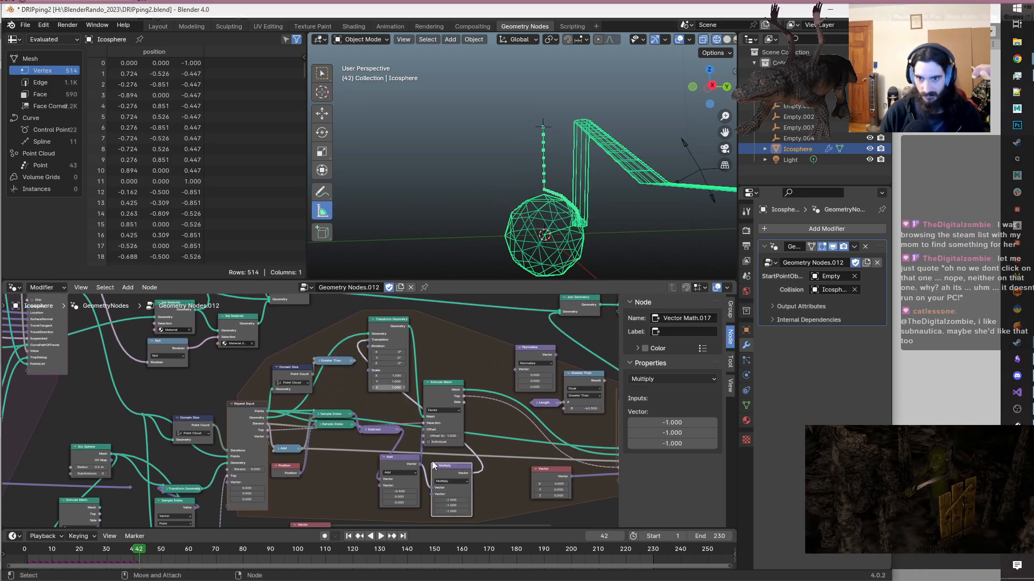
scroll(459, 453, down, 1)
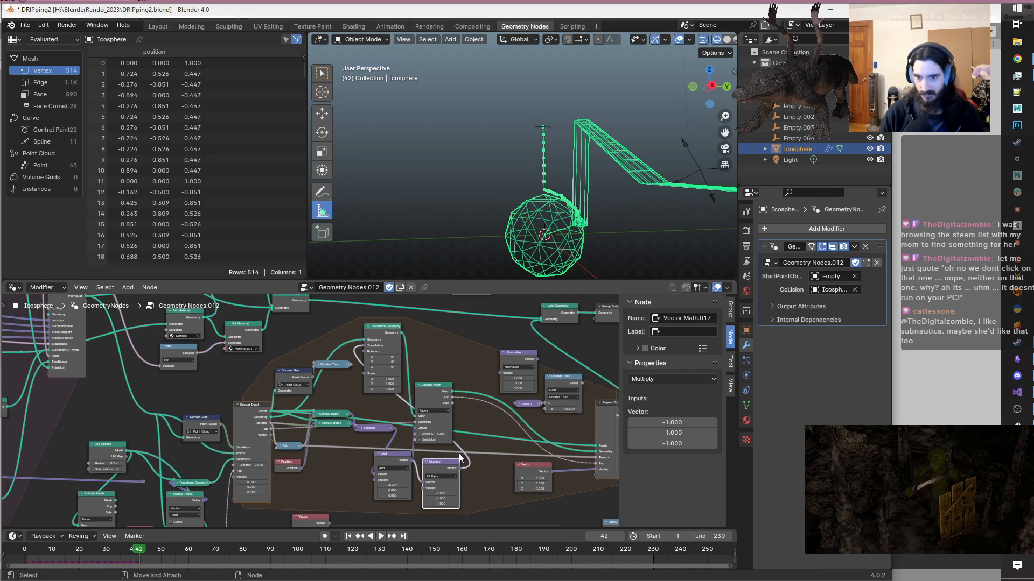
middle_drag(495, 460, 441, 465)
- Play the animation from frame 0 and examine how the extruded drip mesh moves around the sphere
drag(104, 555, 23, 555)
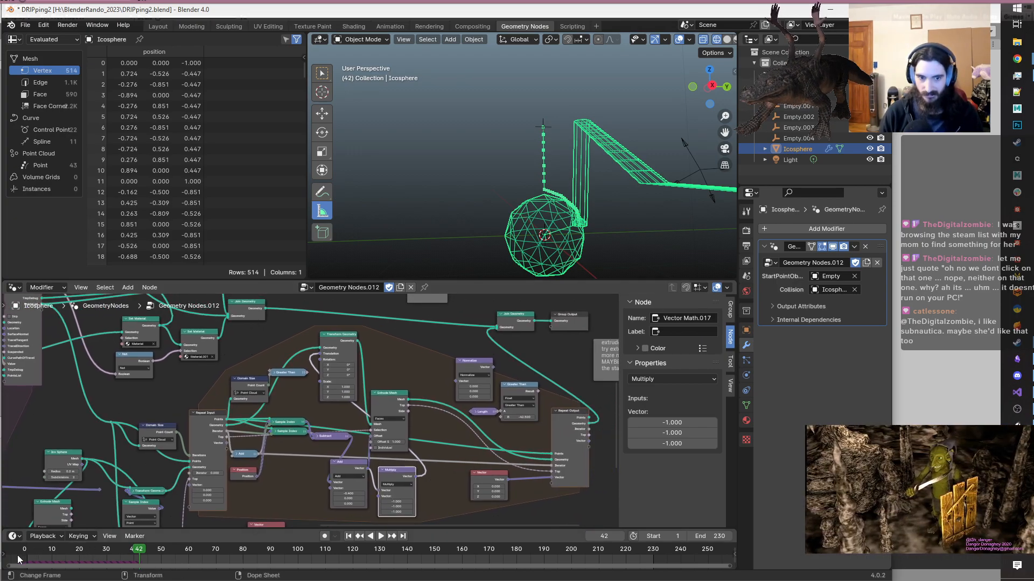
middle_drag(475, 198, 535, 133)
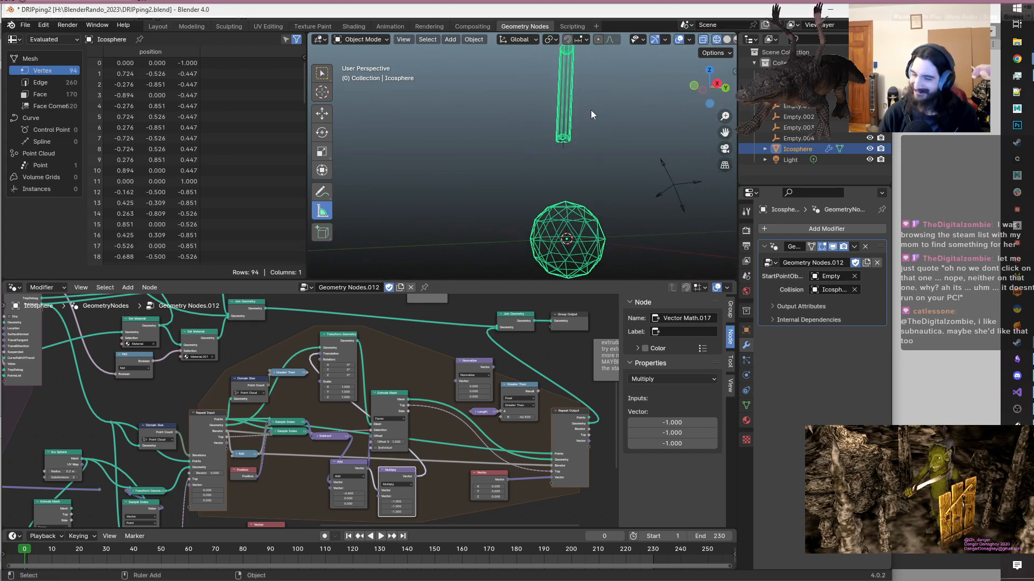
key(space)
scroll(591, 114, down, 5)
scroll(591, 111, down, 1)
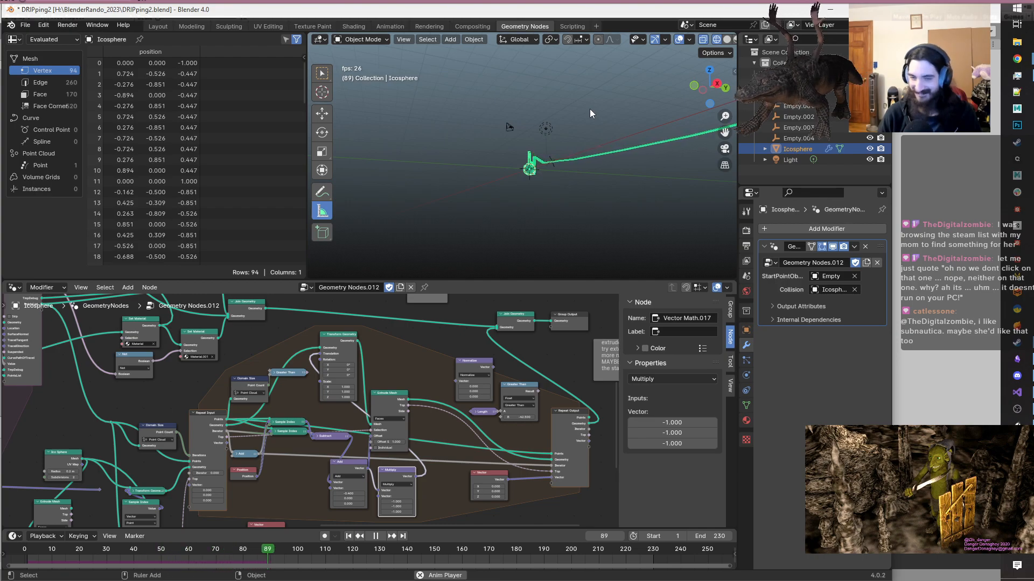
key(space)
middle_drag(589, 109, 527, 160)
scroll(527, 160, up, 3)
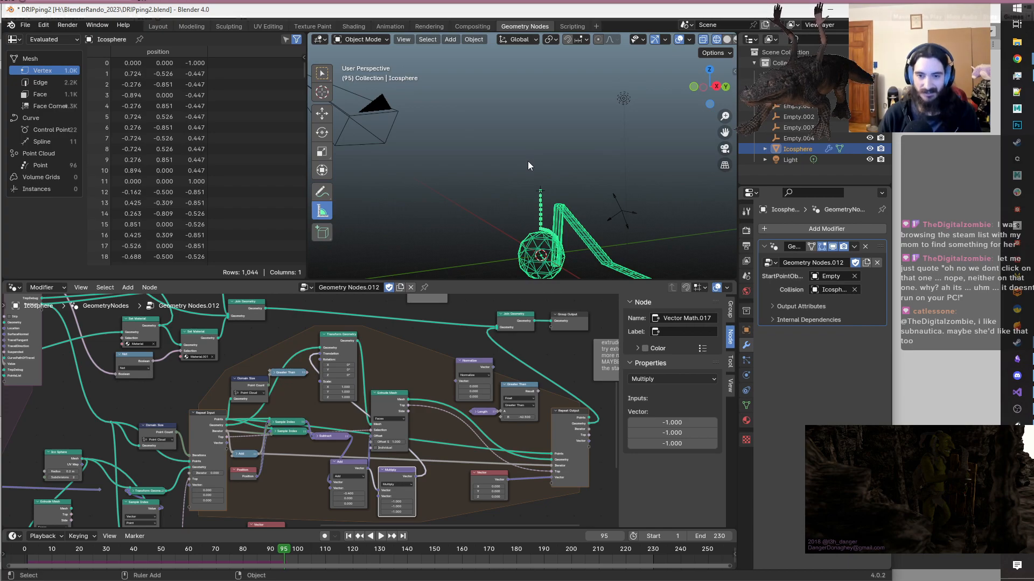
- Set the X value of the lower Add node's vector to 0
scroll(386, 486, up, 1)
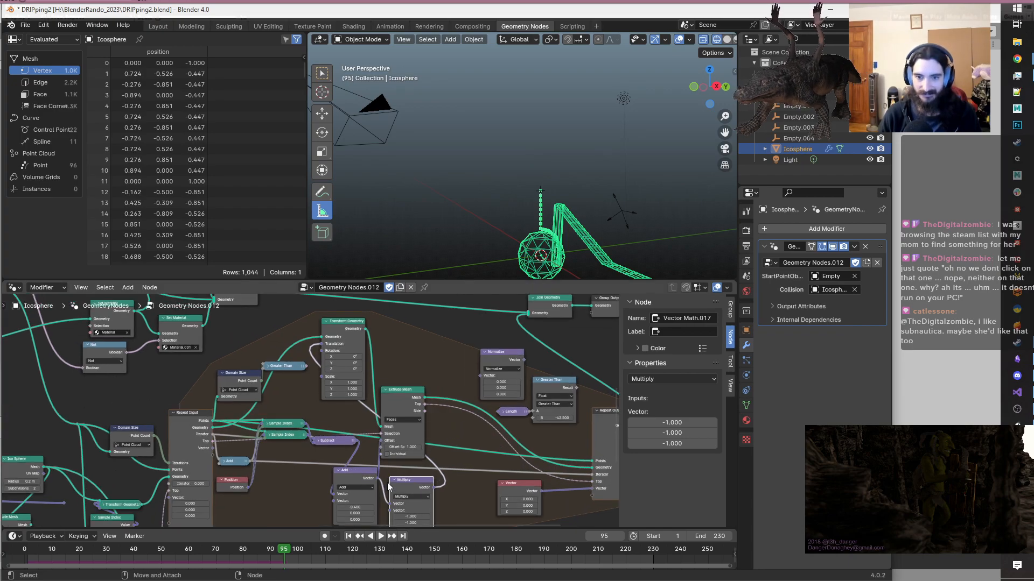
middle_drag(441, 477, 441, 430)
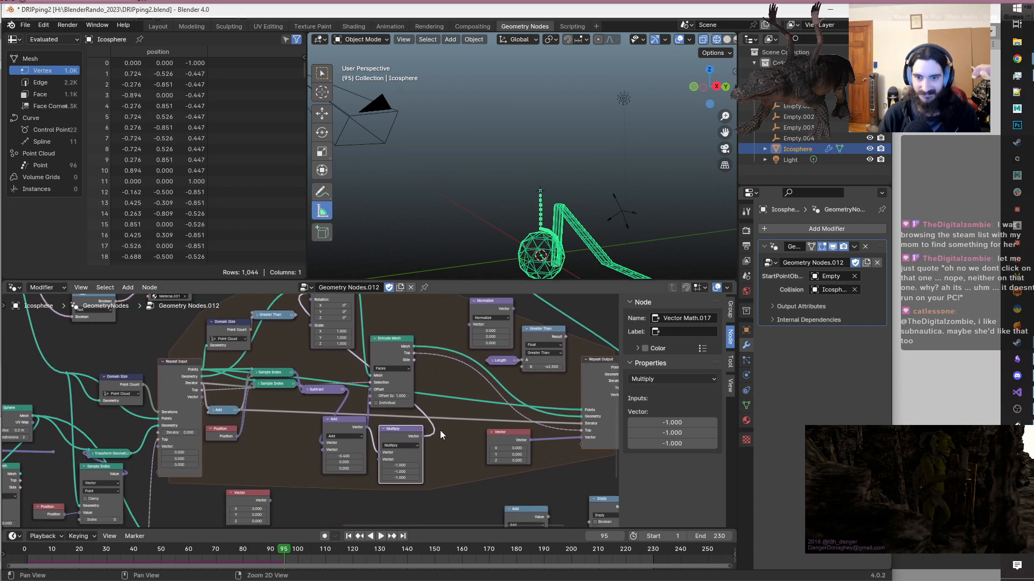
scroll(345, 415, up, 1)
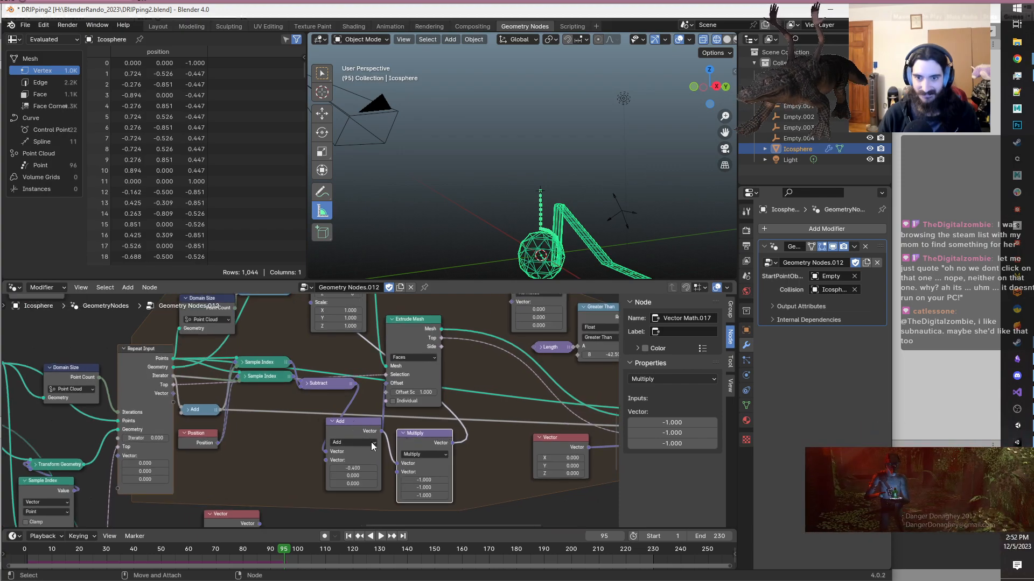
click(358, 468)
text(0)
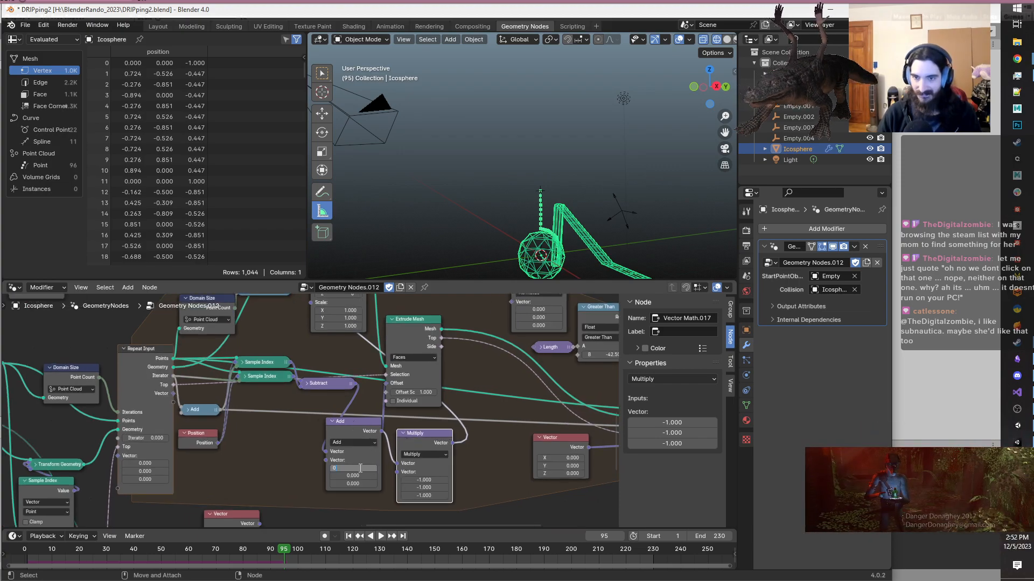
key(Return)
- Replay the animation from frame 0 and compare the extruded tube with the drip's point path close up
middle_drag(533, 178, 595, 183)
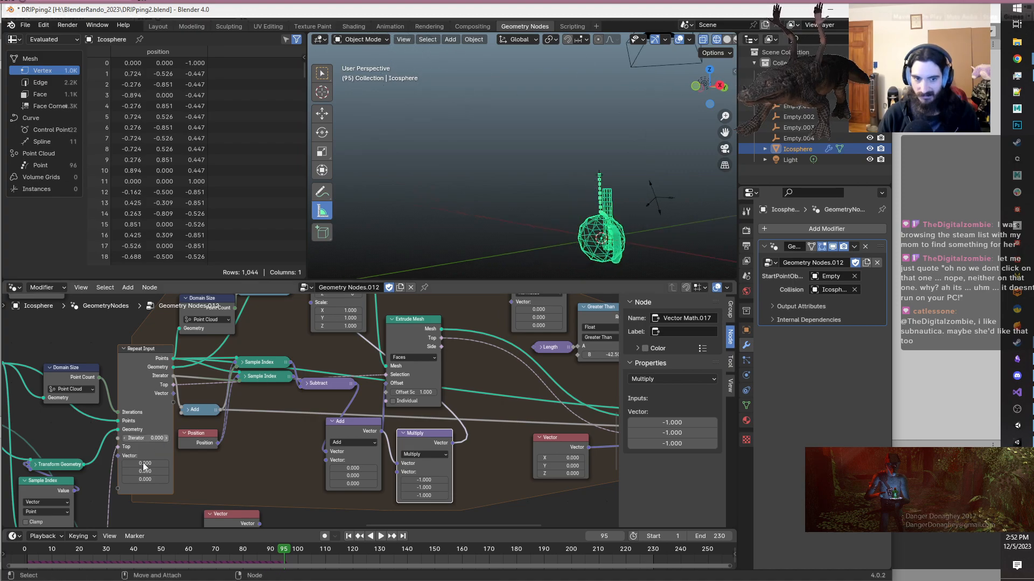
click(25, 552)
key(space)
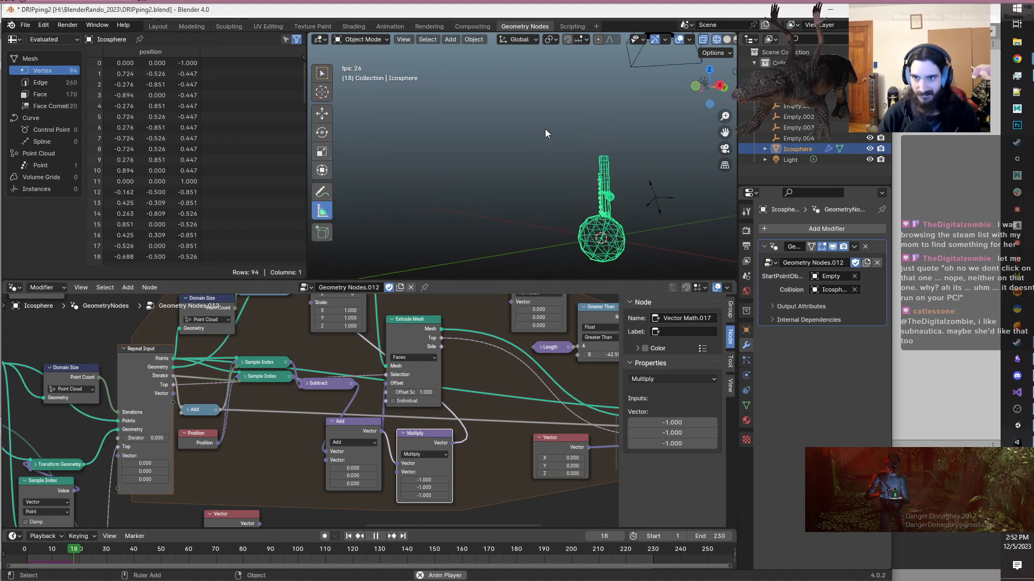
key(space)
middle_drag(588, 193, 566, 190)
scroll(569, 172, up, 8)
scroll(569, 187, down, 6)
shift+middle_drag(508, 150, 600, 167)
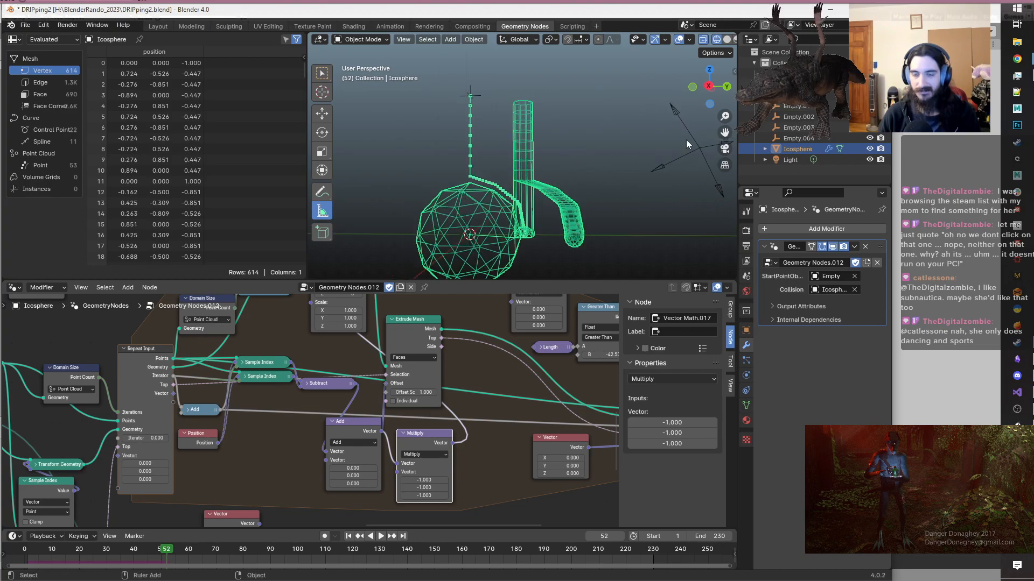
key(space)
key(space)
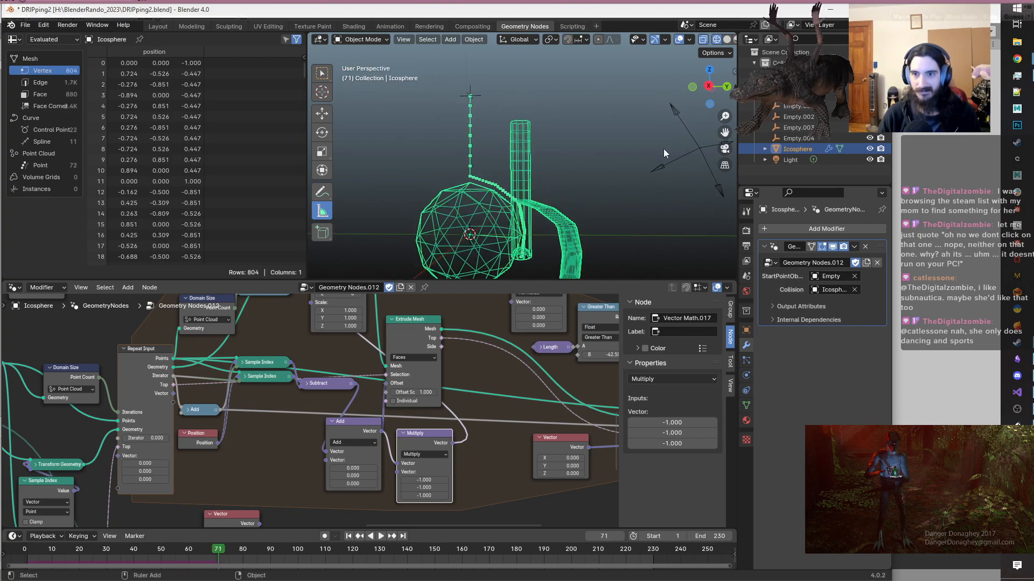
- Return to frame 0 and make a new copy of the modifier's node group to continue in
click(24, 550)
middle_drag(501, 134, 552, 160)
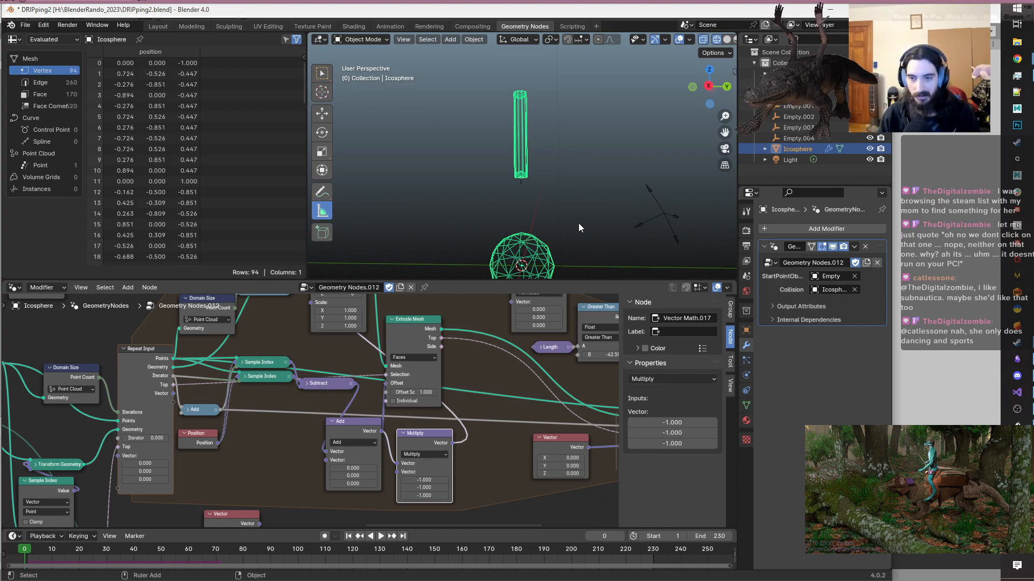
click(399, 287)
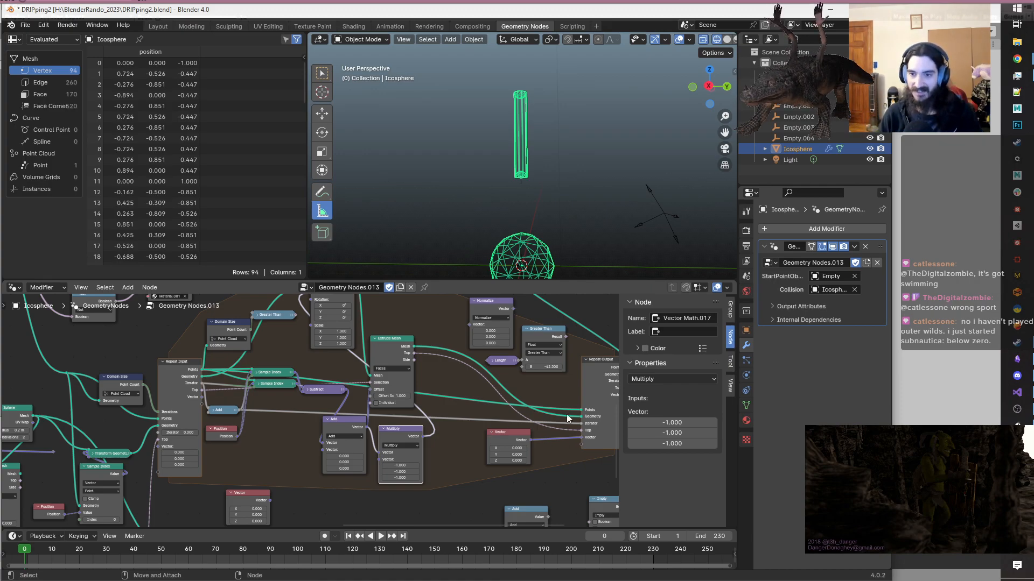
middle_drag(451, 431, 390, 449)
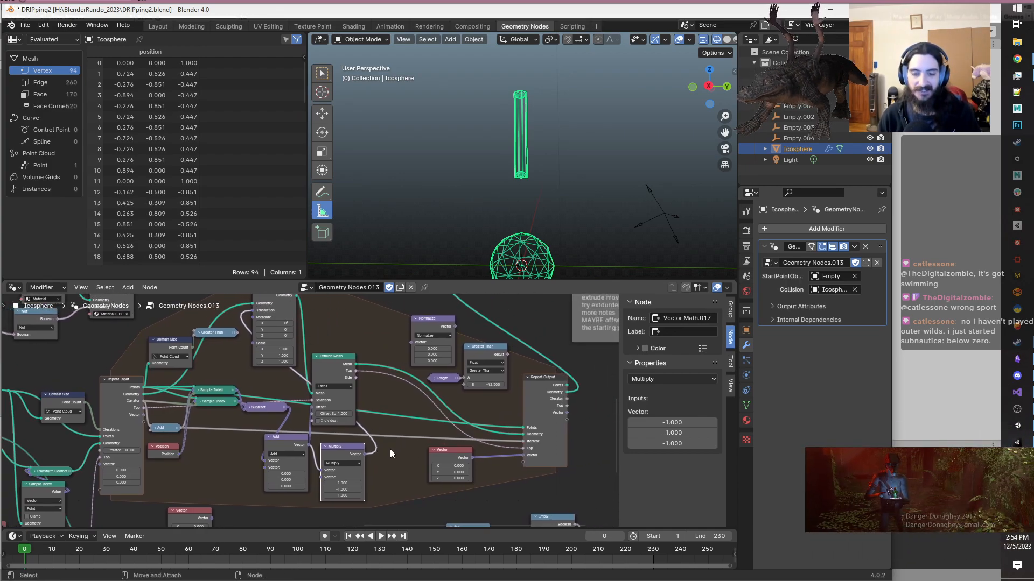
click(390, 453)
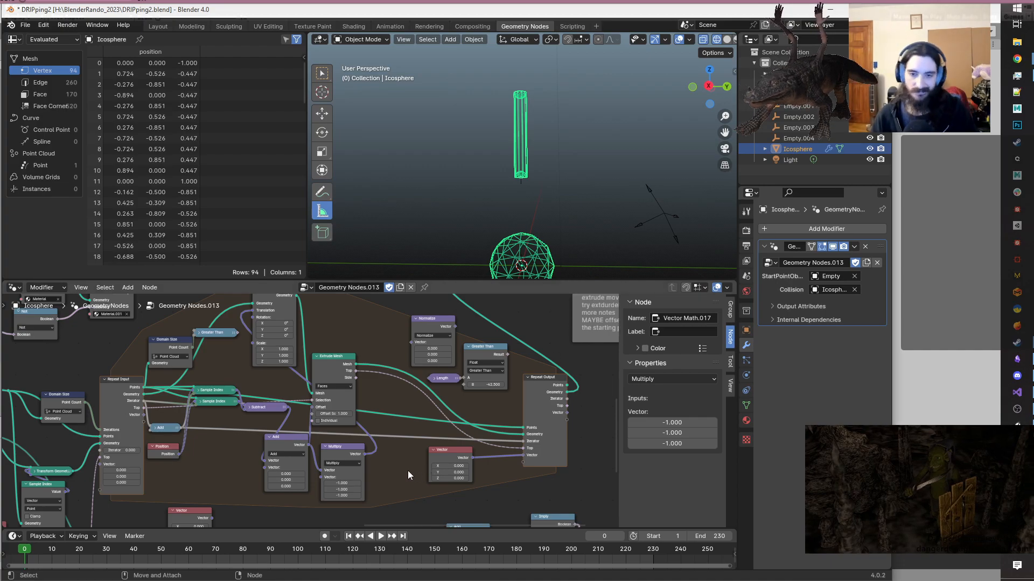
- Collapse the Multiply node, narrow it beside Add, and save the file
scroll(408, 470, up, 2)
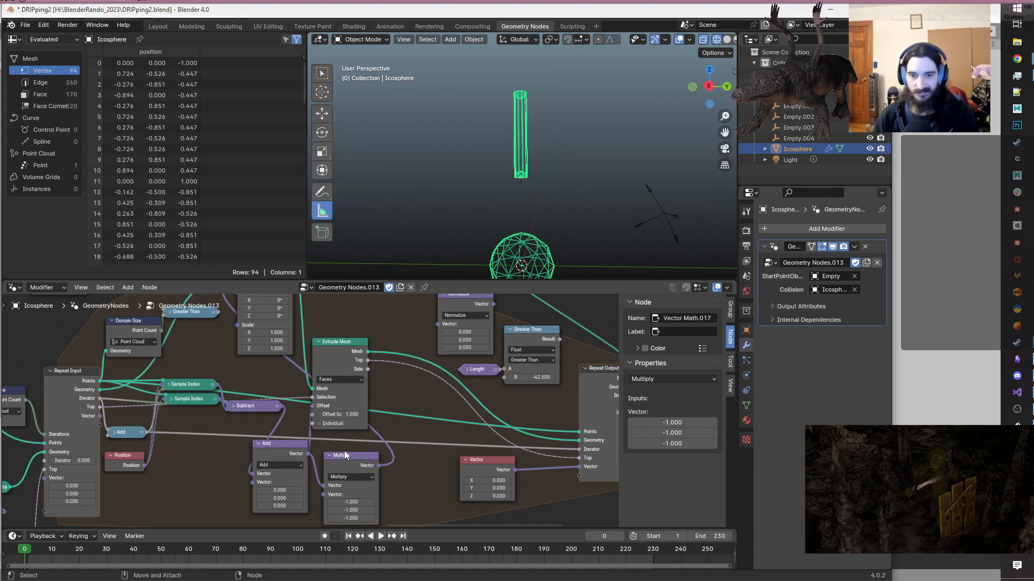
click(329, 455)
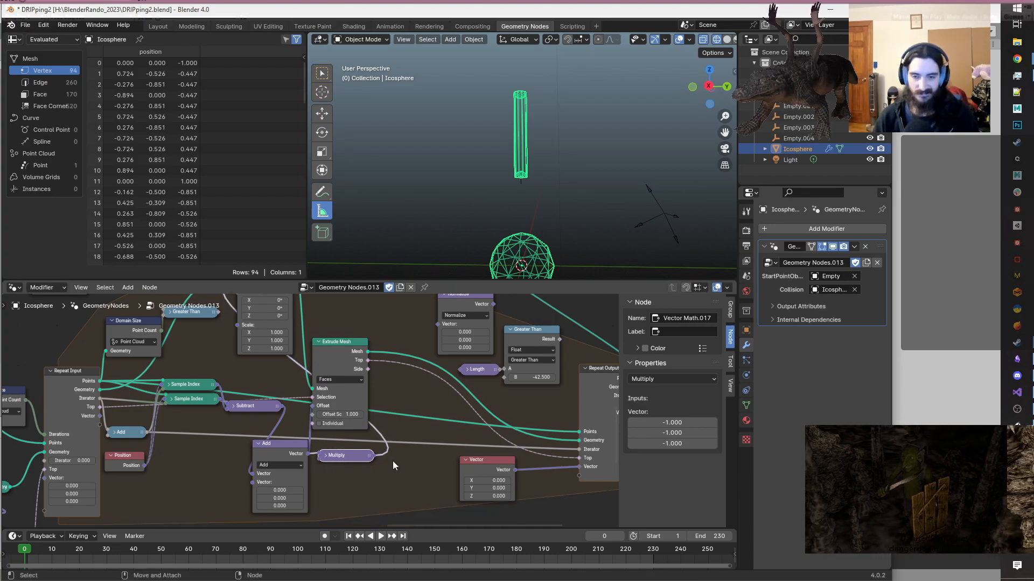
key(ctrl+s)
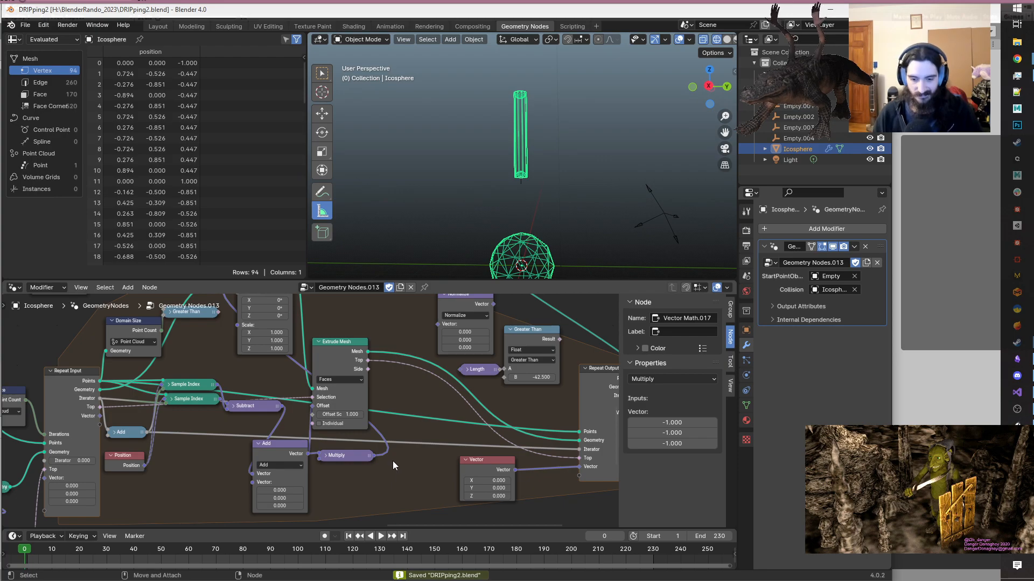
drag(372, 457, 353, 457)
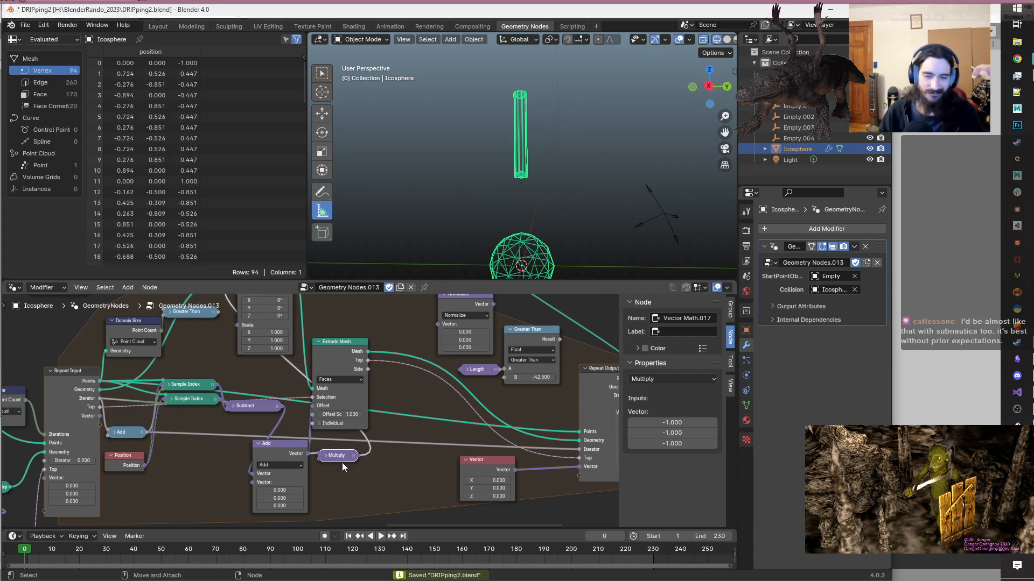
click(398, 460)
key(ctrl+s)
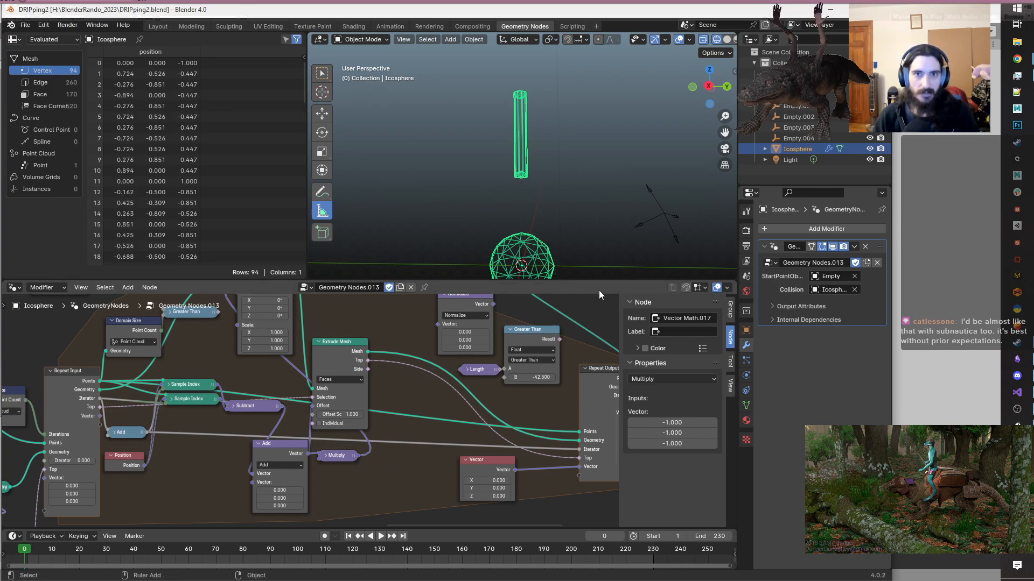
- Switch to the browser, bring its window over Blender, and show the start of the Reddit post on Subnautica VR support
scroll(415, 443, down, 3)
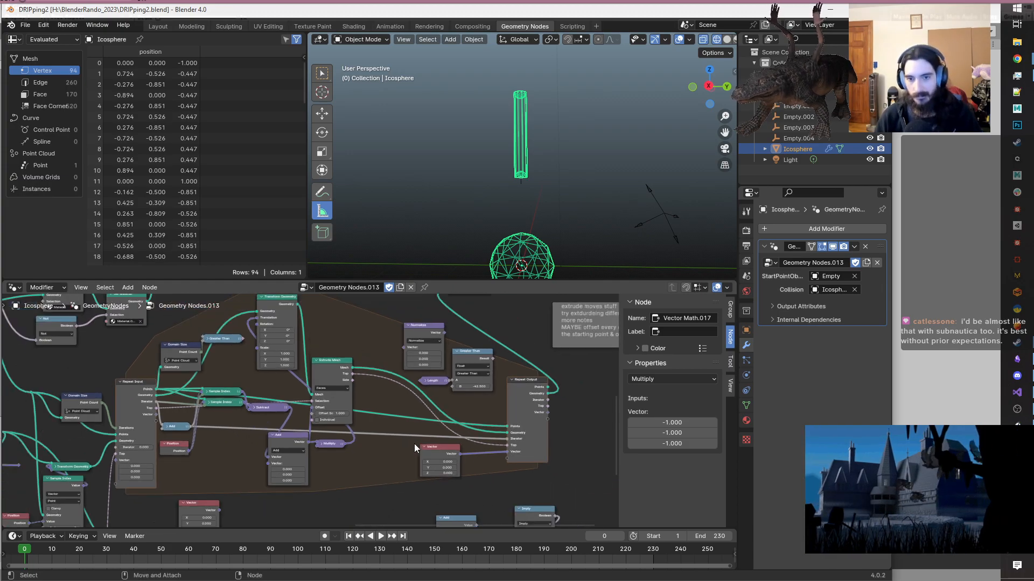
middle_drag(386, 401, 409, 439)
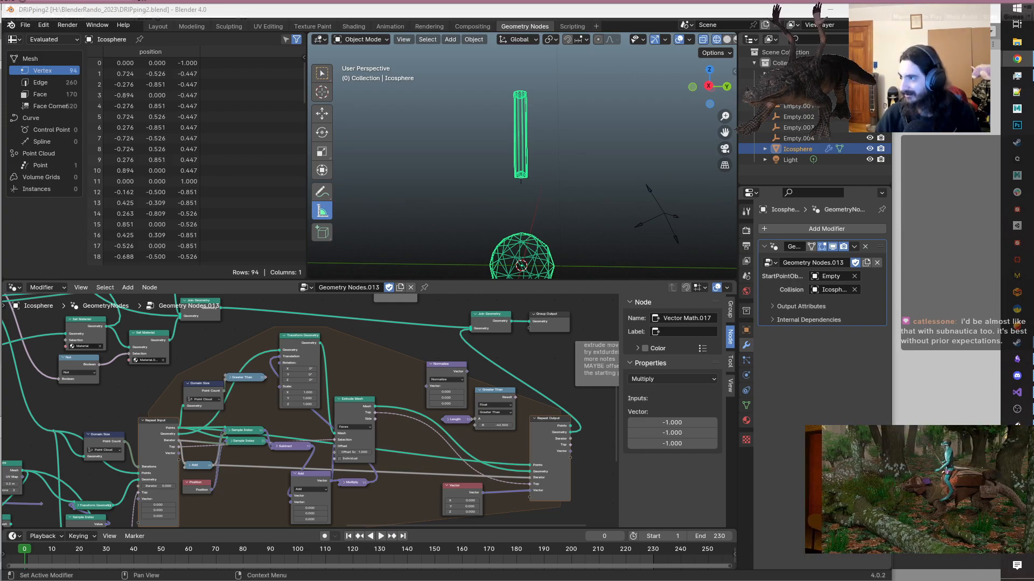
drag(1033, 215, 484, 62)
scroll(469, 326, up, 15)
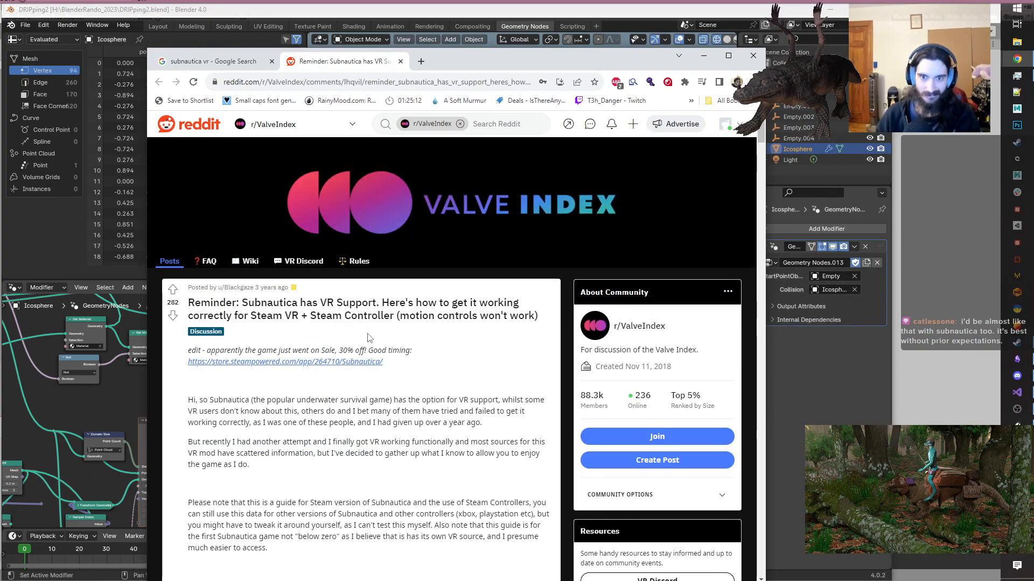
- Read the Reddit post on Subnautica VR and its comments about the Outer Wilds VR mod, and move the browser off Blender
double_click(271, 302)
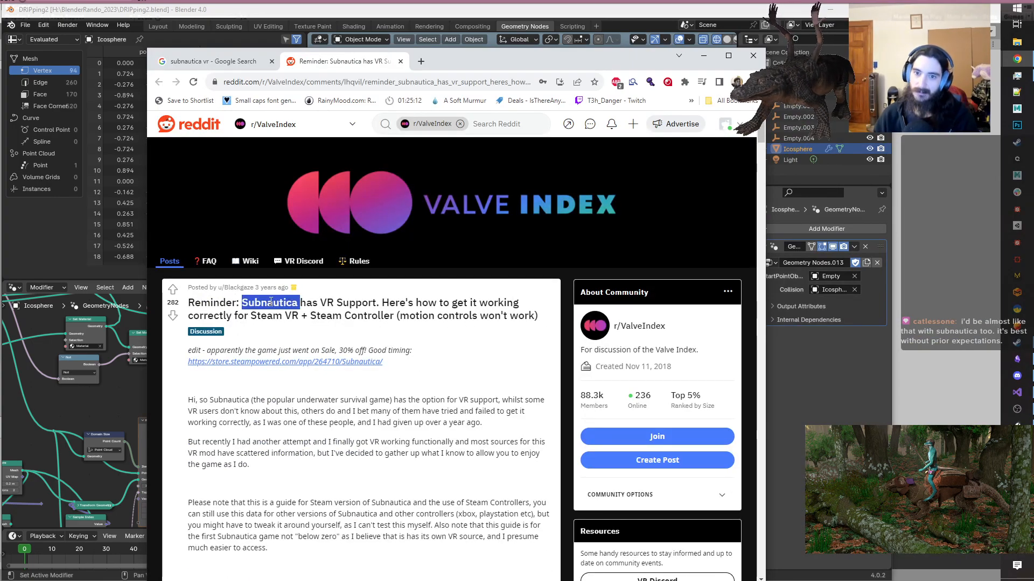
click(299, 310)
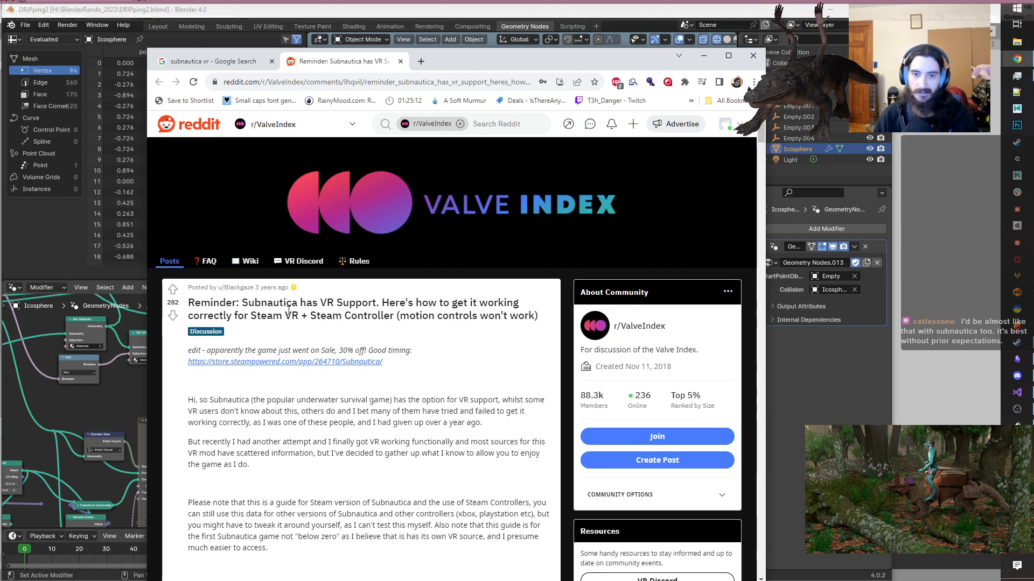
scroll(430, 321, down, 15)
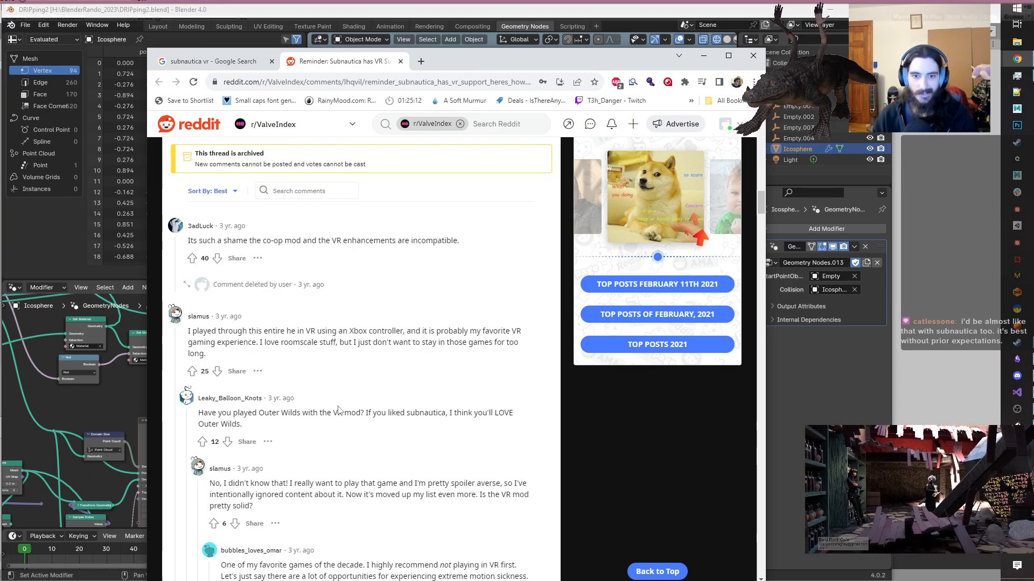
drag(218, 413, 364, 412)
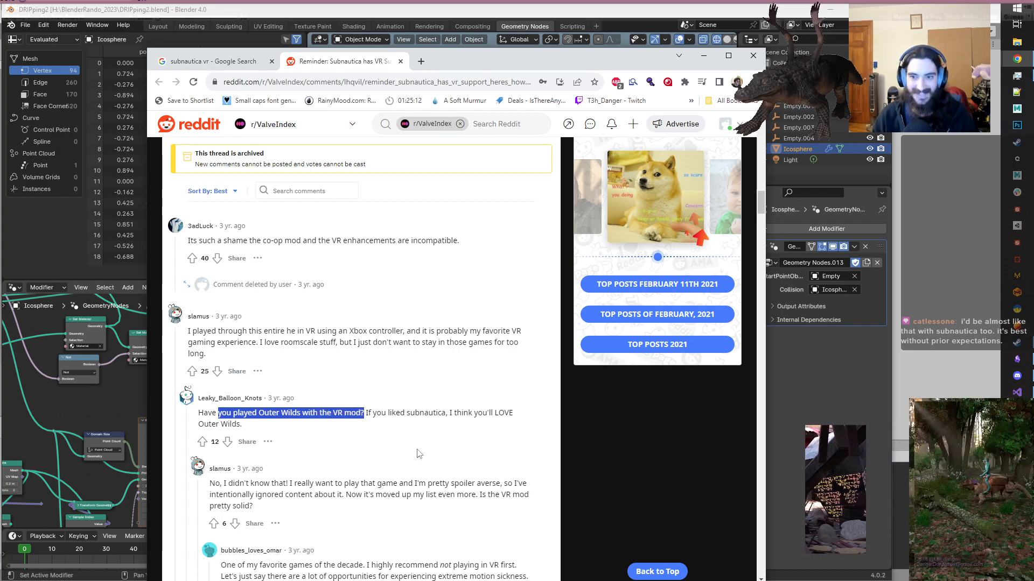
mouse_move(461, 413)
mouse_down()
mouse_move(509, 417)
mouse_move(487, 444)
mouse_move(442, 431)
mouse_up()
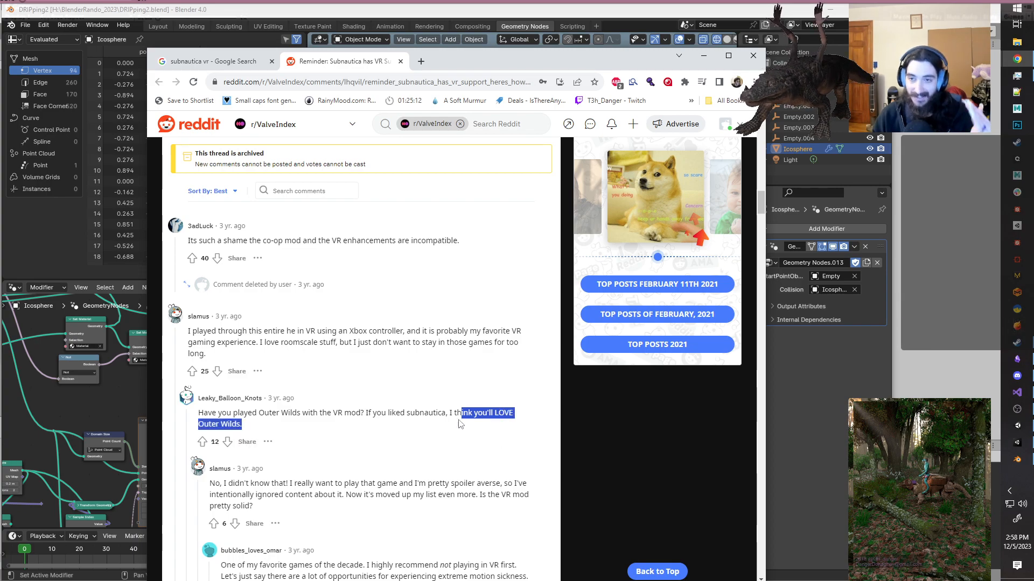
drag(632, 57, 1033, 99)
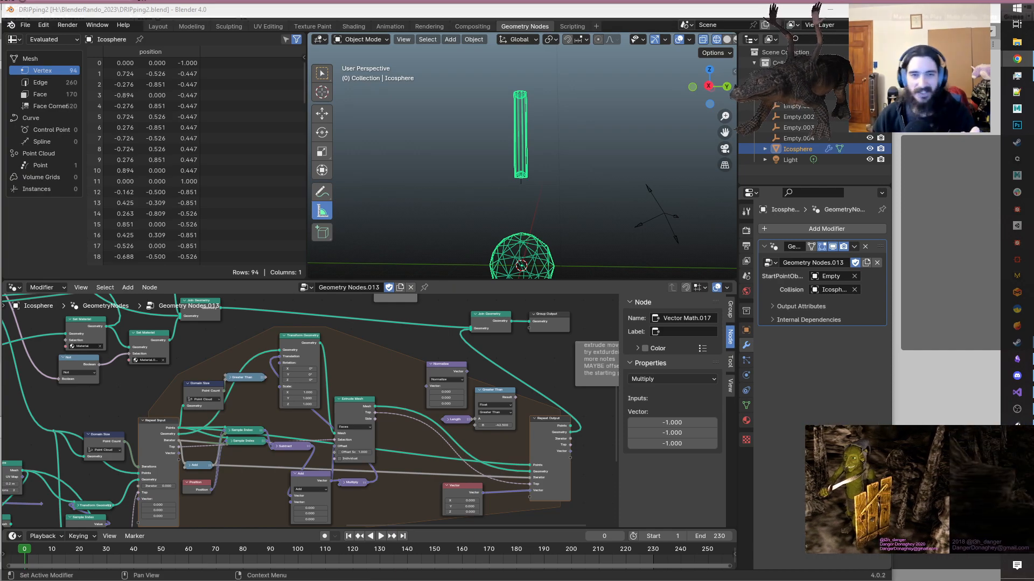
- Play the animation from frame 0 to frame 18 and examine how the extruded tube lines up with the drip's point path
scroll(444, 427, up, 2)
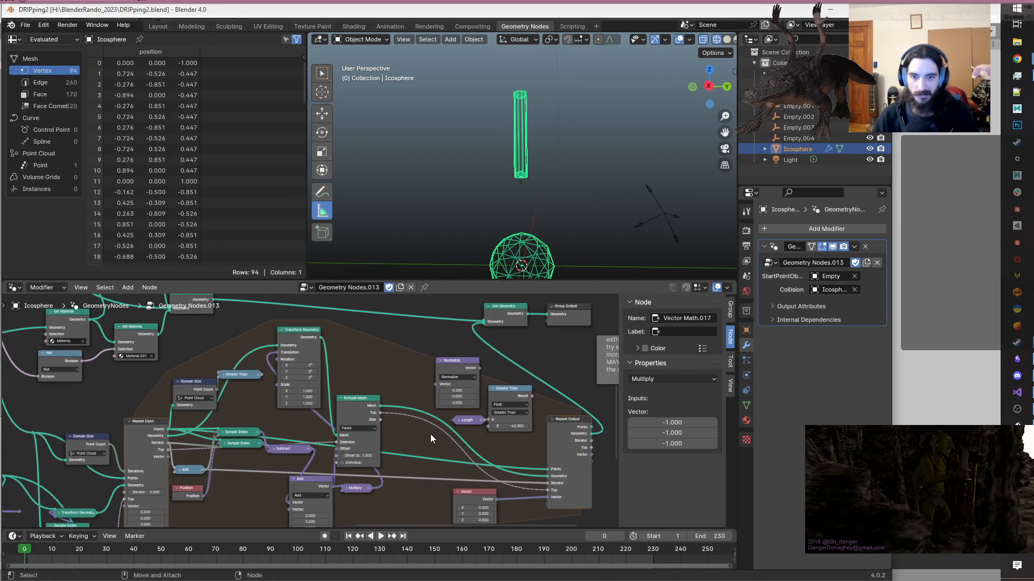
middle_drag(416, 442, 456, 427)
middle_drag(535, 173, 549, 176)
key(space)
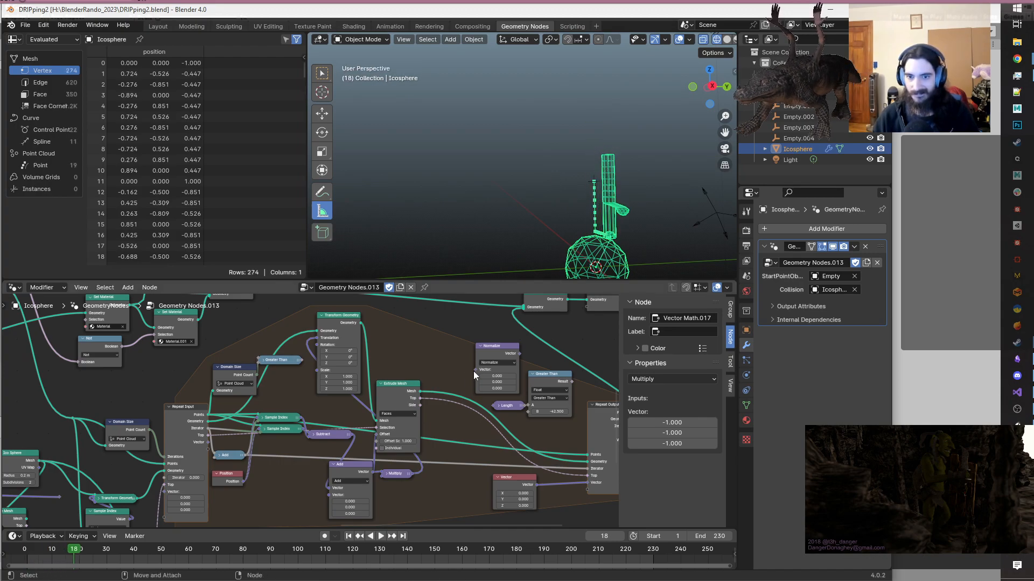
- Mute the Multiply node beside Add and replay the animation from frame 0 to check the extruded tube against the point path
click(393, 472)
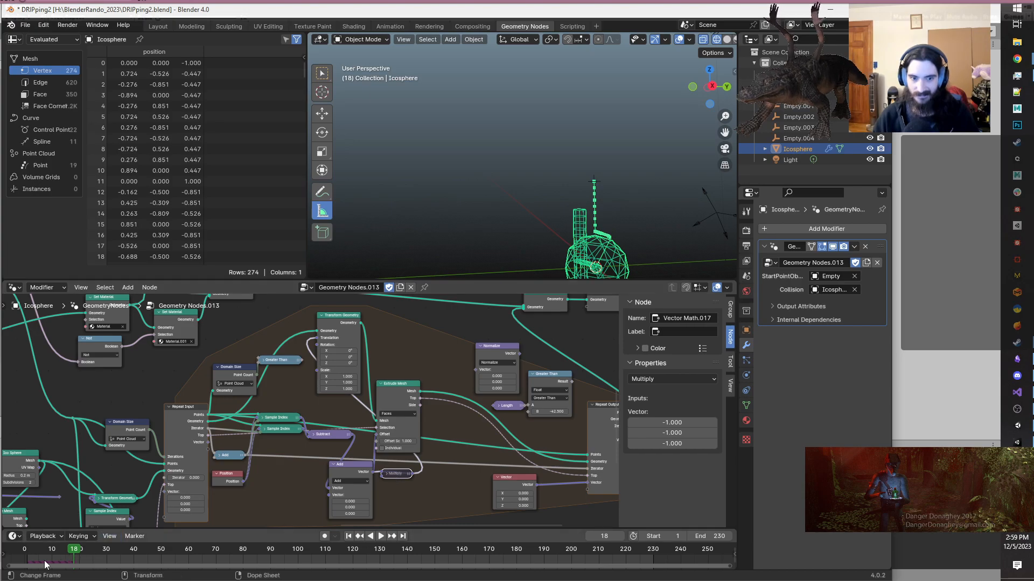
click(22, 553)
scroll(575, 195, down, 2)
shift+middle_drag(580, 193, 557, 173)
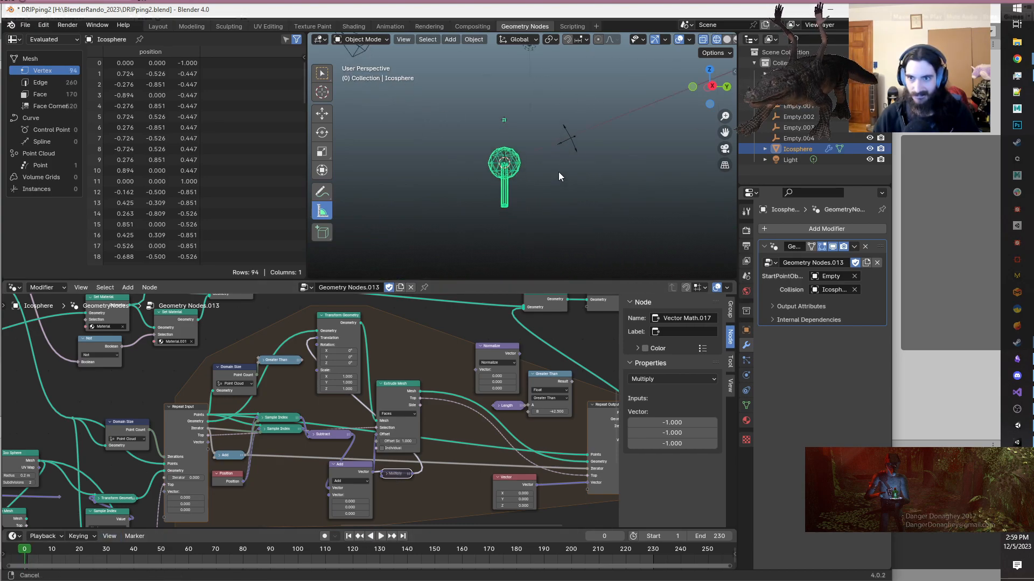
scroll(606, 195, up, 2)
key(space)
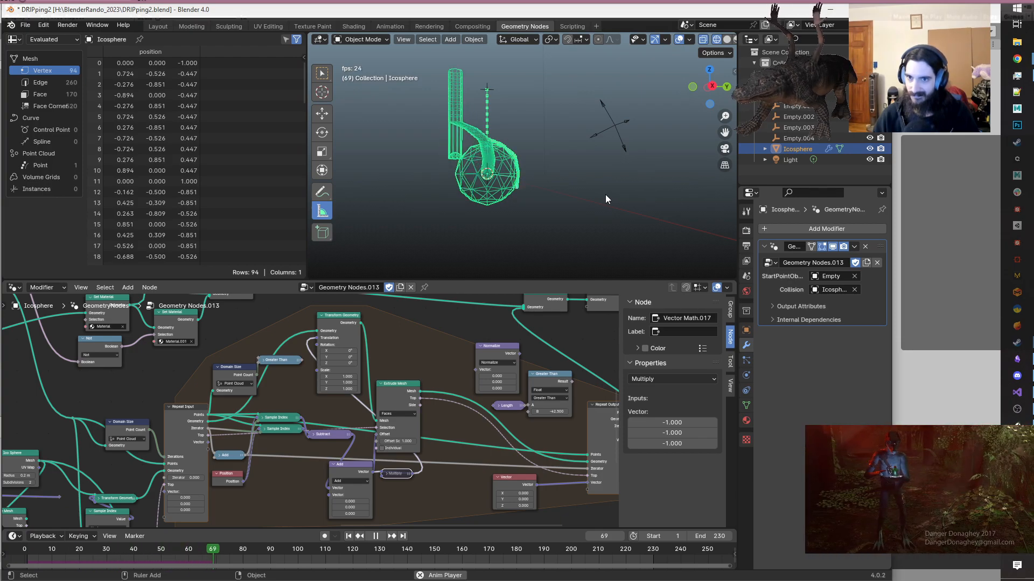
key(space)
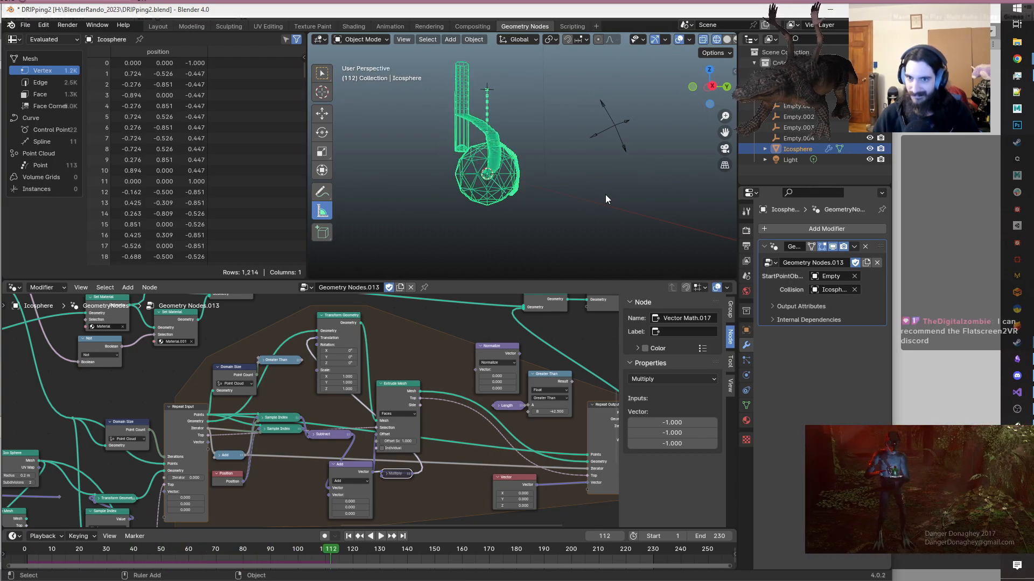
- Mute the Transform Geometry node in the repeat zone and replay the animation from the start to check the tube
scroll(340, 409, up, 1)
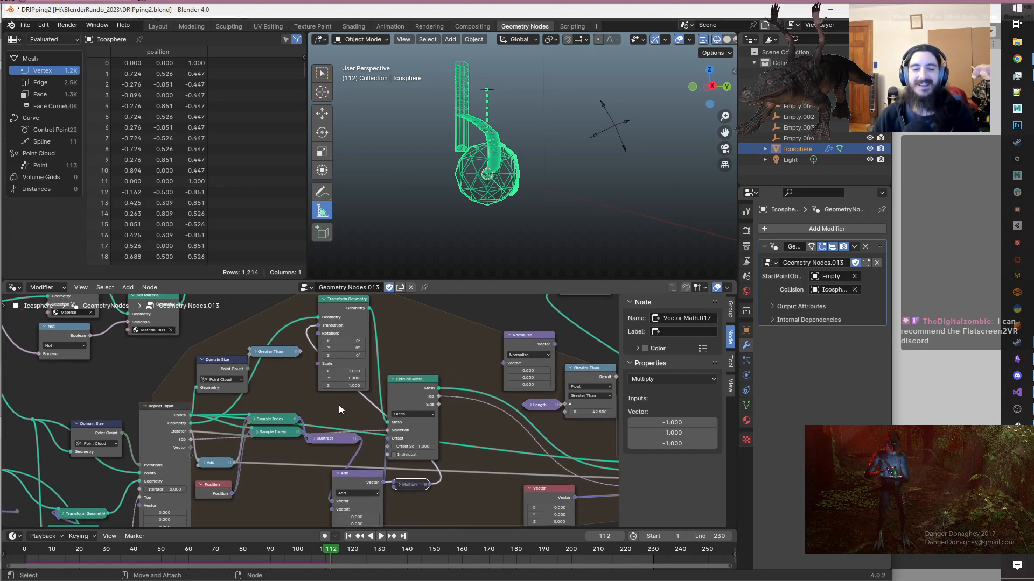
click(348, 303)
key(m)
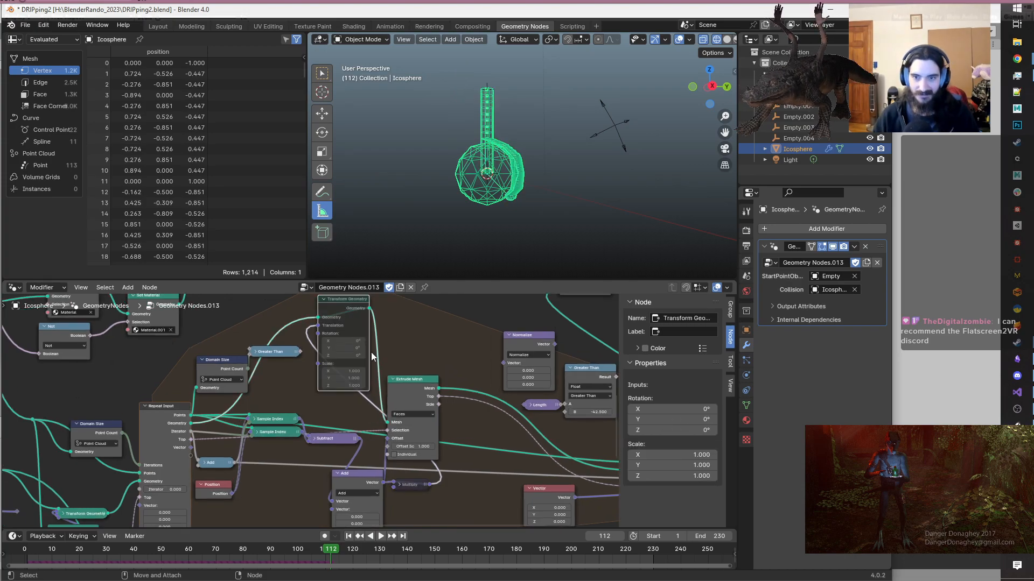
click(27, 554)
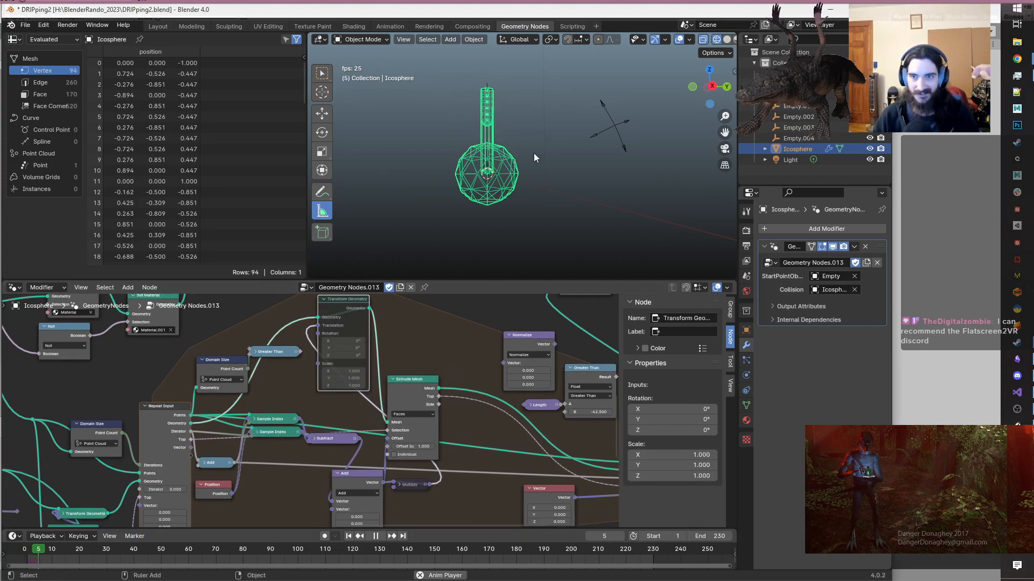
key(space)
key(space)
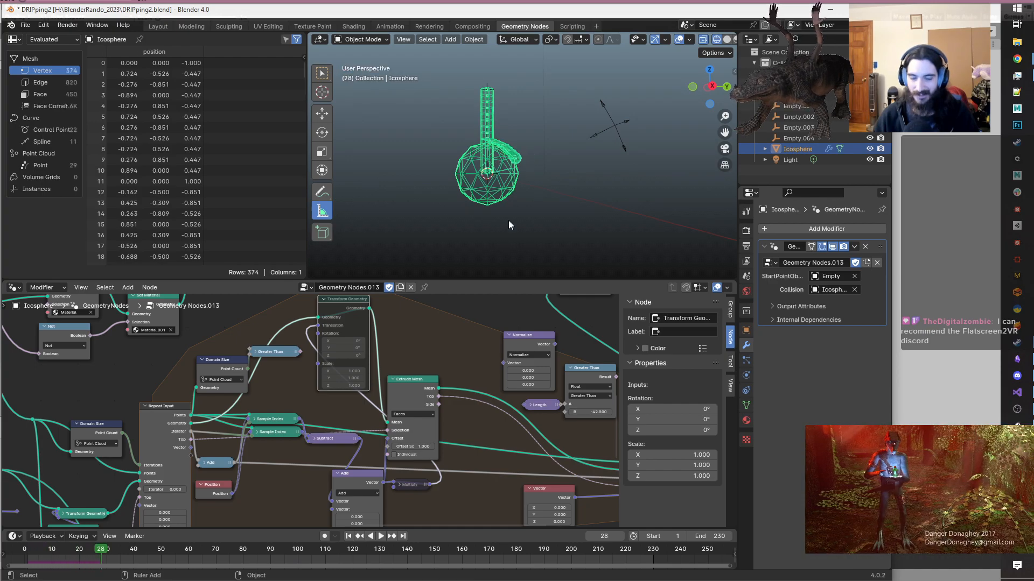
- Inspect the tube and the repeat zone's nodes, and make a new copy of the node group to continue in
scroll(513, 204, down, 7)
scroll(525, 188, up, 3)
scroll(526, 188, up, 6)
scroll(350, 431, down, 6)
middle_drag(312, 483, 384, 437)
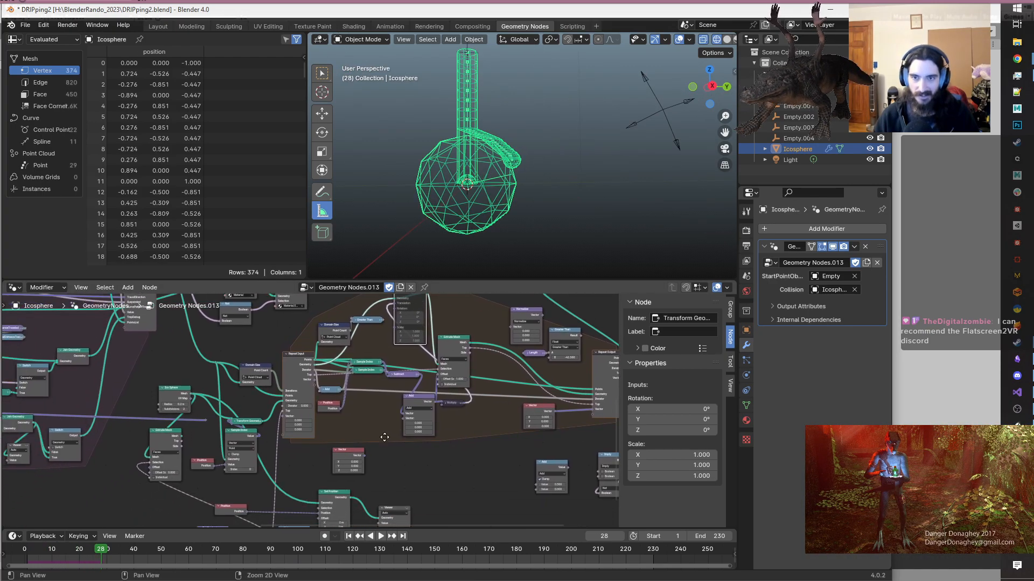
click(400, 288)
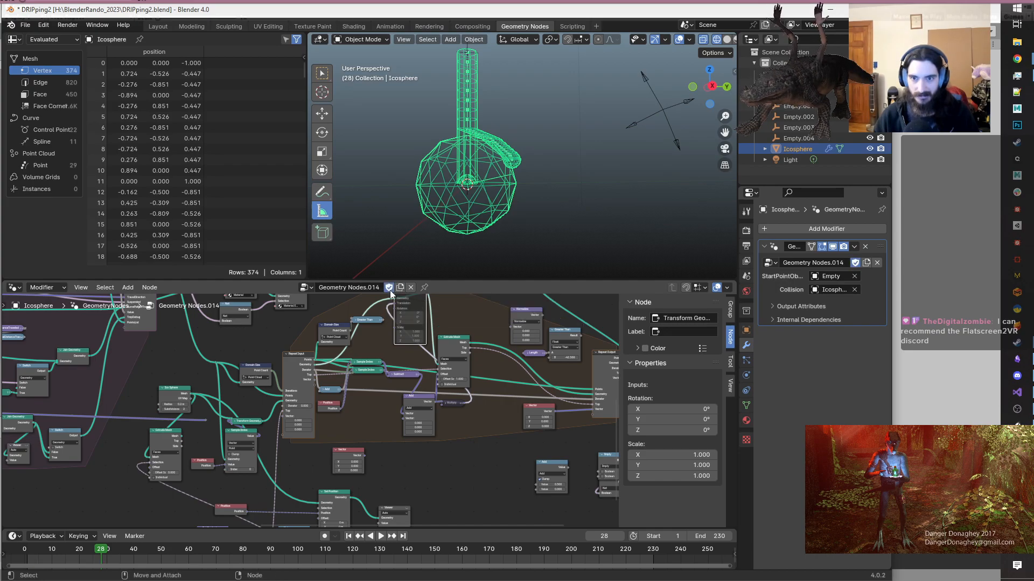
- Link the Mesh output of the Extrude Mesh node beside the Ico Sphere to the Transform Geometry node's Geometry input
scroll(372, 474, up, 4)
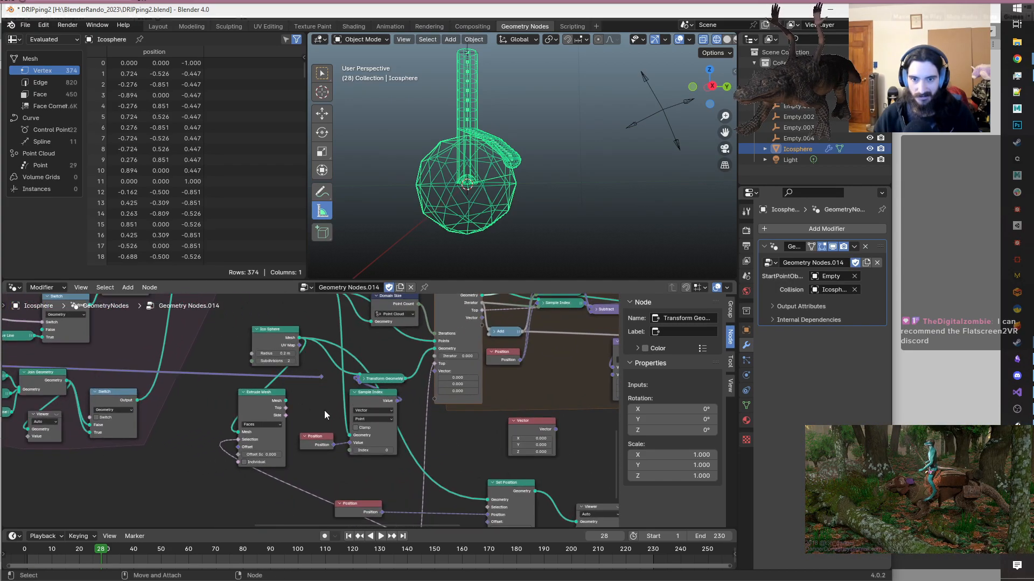
scroll(324, 414, up, 2)
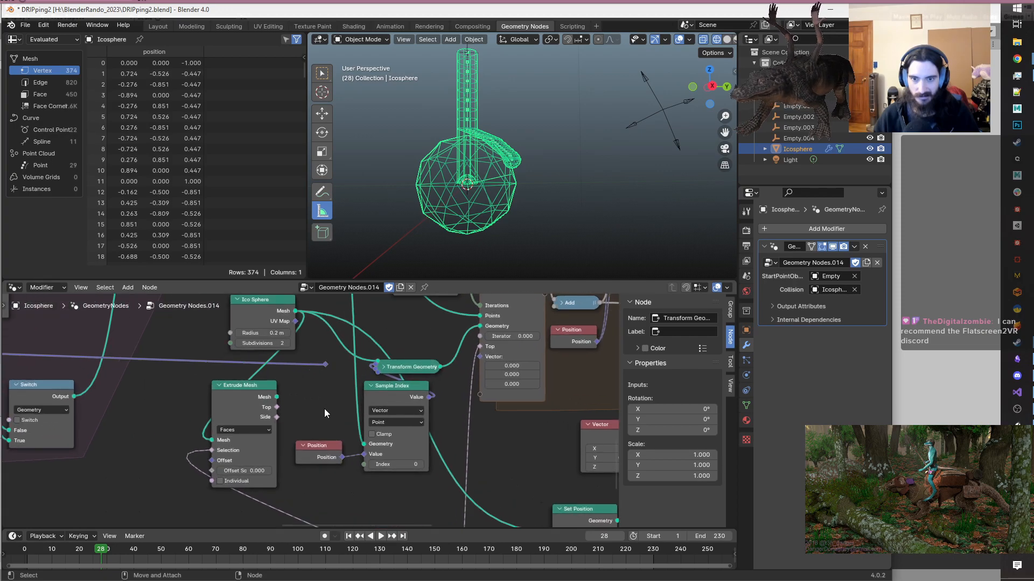
drag(277, 397, 377, 362)
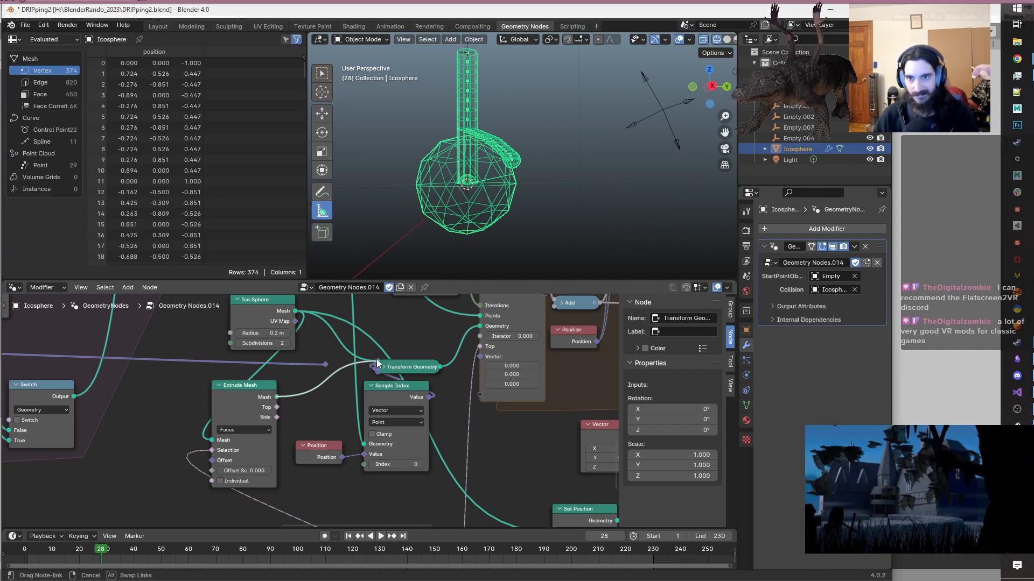
drag(377, 360, 376, 360)
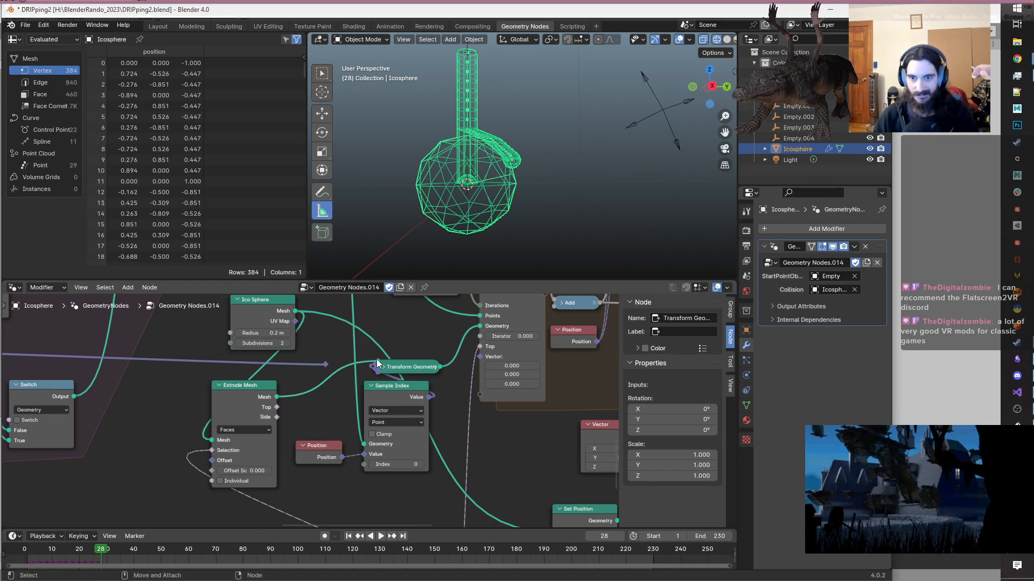
- Duplicate the Viewer node below the Extrude Mesh node, feed it the Transform Geometry output and activate its preview
scroll(411, 364, down, 2)
middle_drag(381, 471, 404, 437)
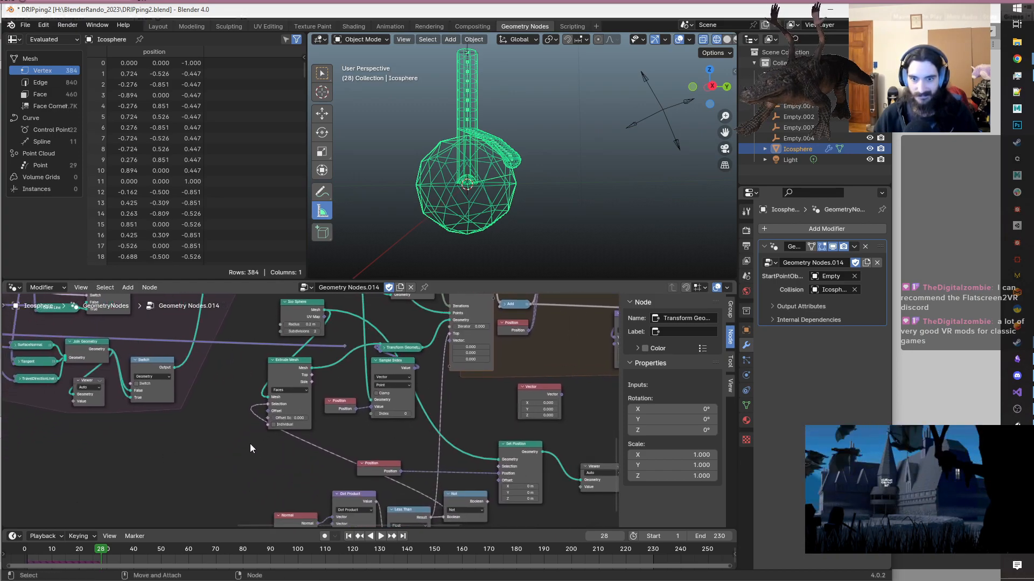
key(shift+a)
click(250, 443)
click(601, 430)
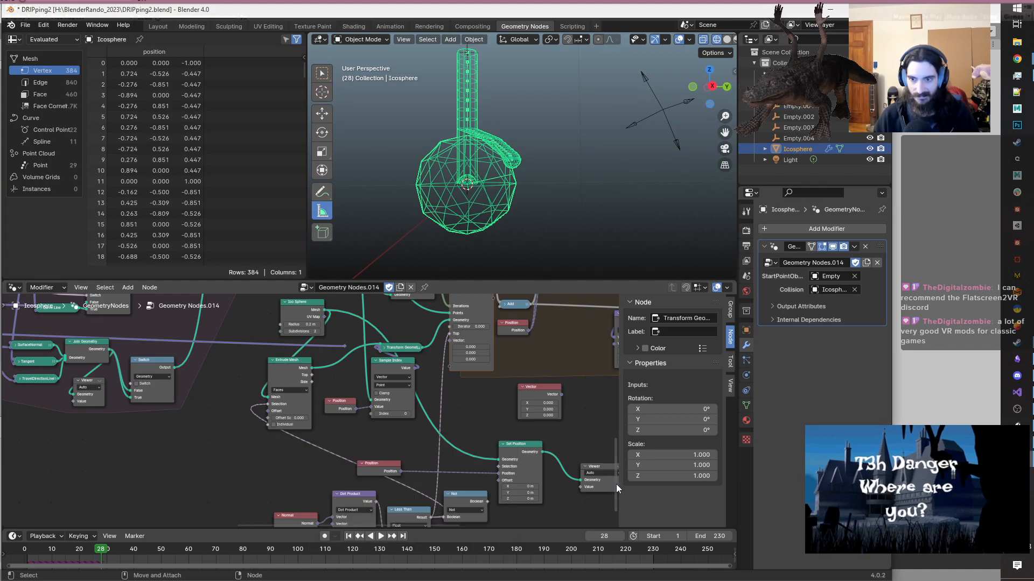
click(600, 489)
key(shift+d)
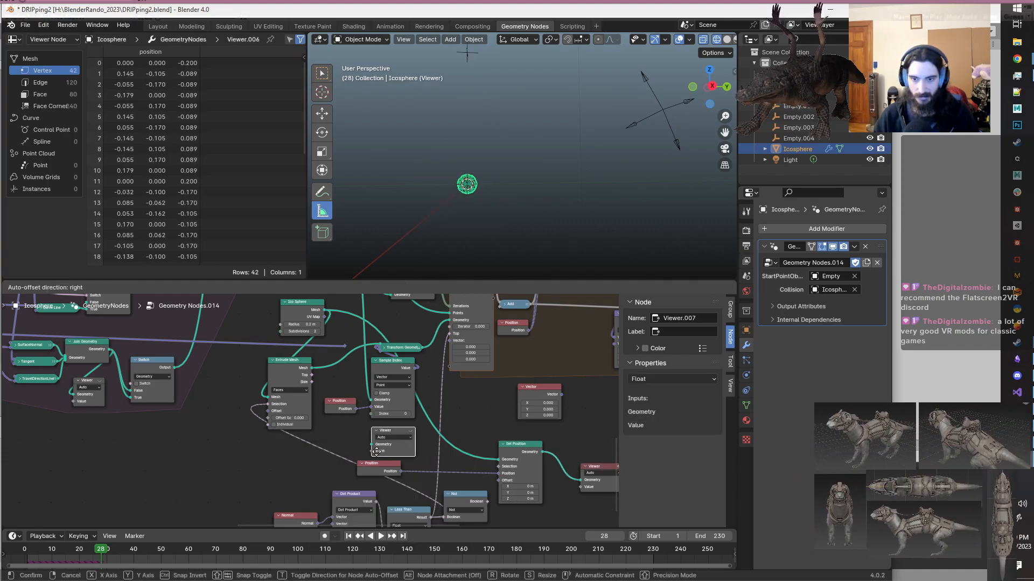
click(268, 482)
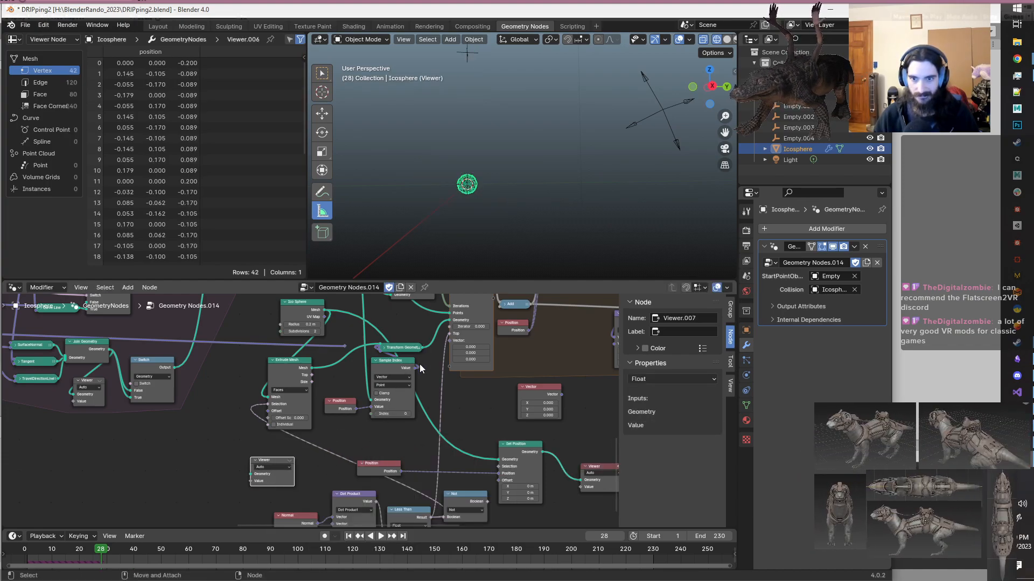
drag(421, 348, 267, 470)
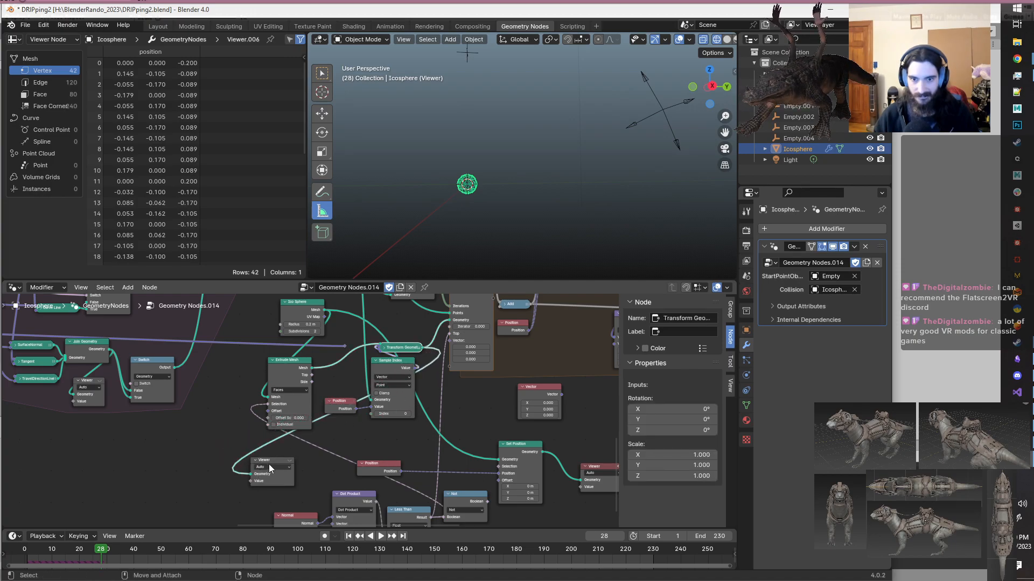
click(289, 464)
middle_drag(511, 243, 690, 189)
scroll(422, 431, up, 1)
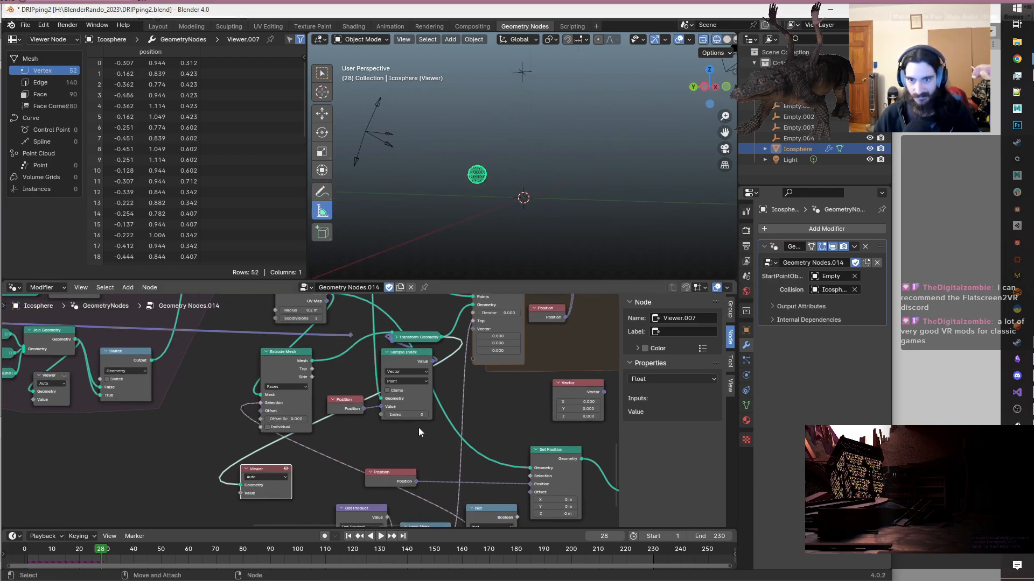
- Link the loose vector reroute to the Transform Geometry node's Translation input and frame the moved icosphere in the viewport
middle_drag(439, 427, 394, 448)
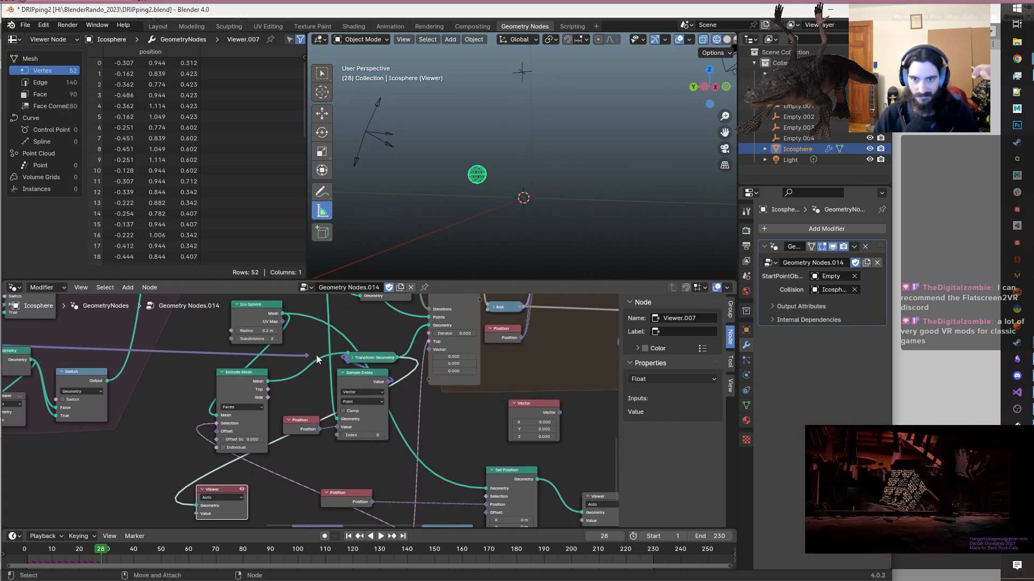
drag(307, 355, 346, 358)
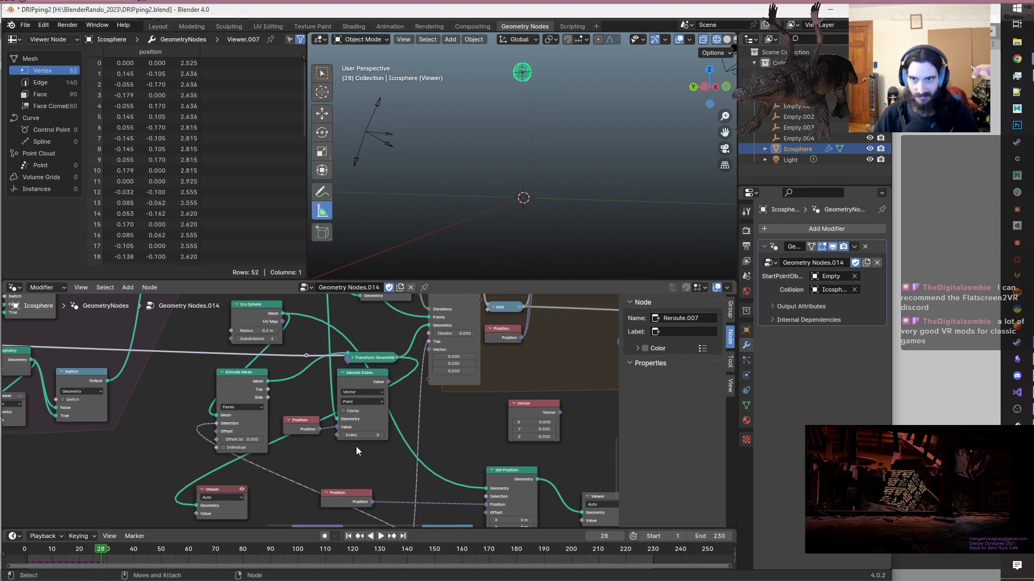
middle_drag(592, 175, 557, 177)
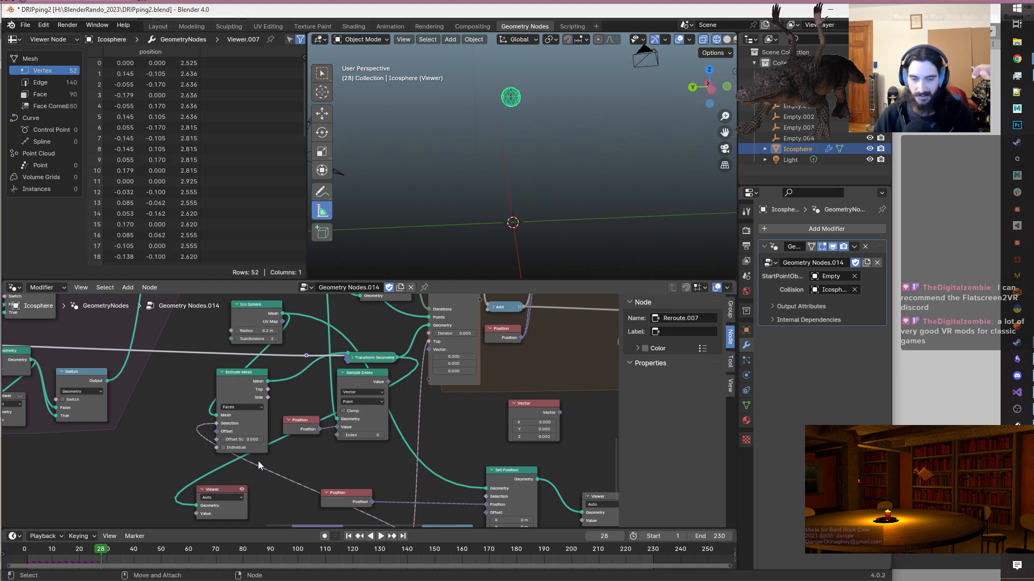
key(KP_Decimal)
middle_drag(519, 152, 579, 183)
- Play the animation from frame 0 to check the previewed Transform Geometry output
middle_drag(435, 436, 327, 479)
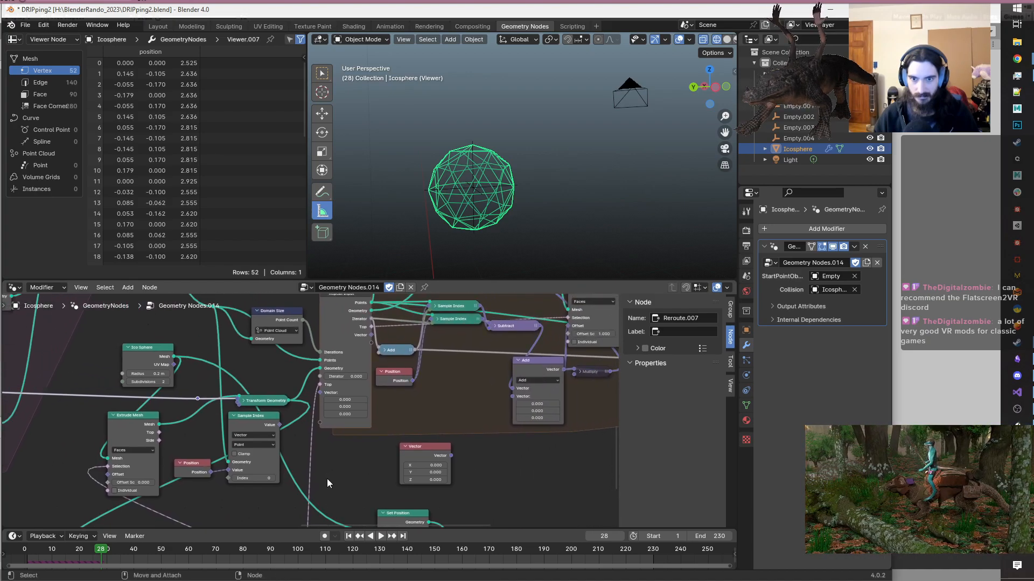
scroll(327, 479, down, 2)
middle_drag(511, 450, 377, 480)
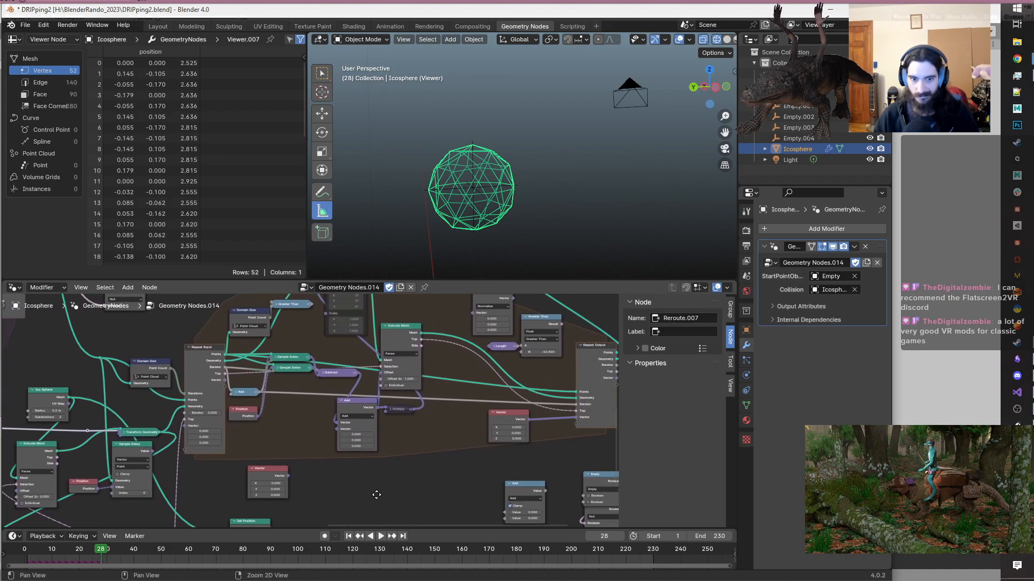
click(23, 552)
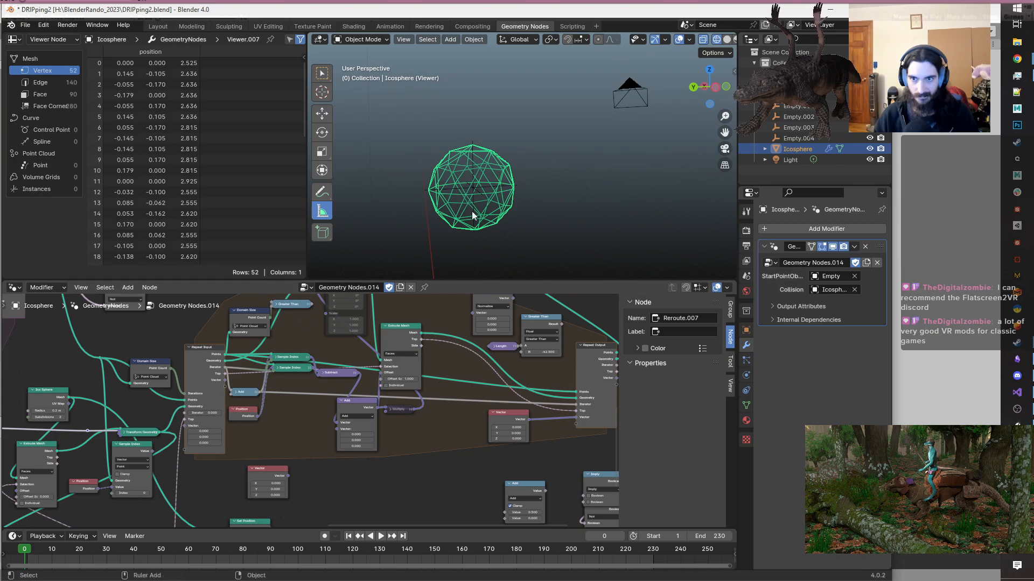
key(space)
key(space)
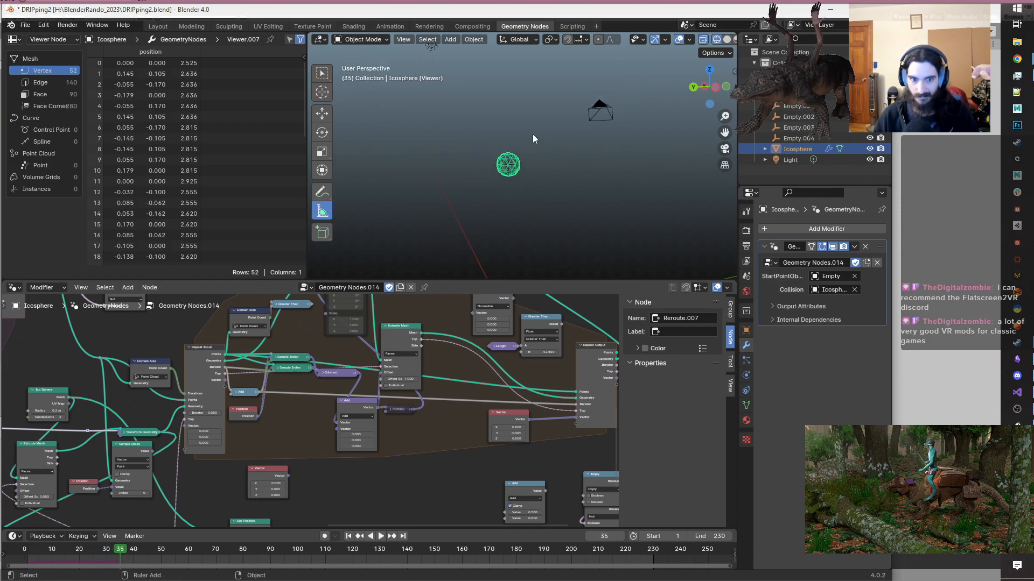
- Turn off the Transform Geometry preview and replay the animation from frame 0 to examine the complete evaluated geometry
middle_drag(211, 503, 272, 456)
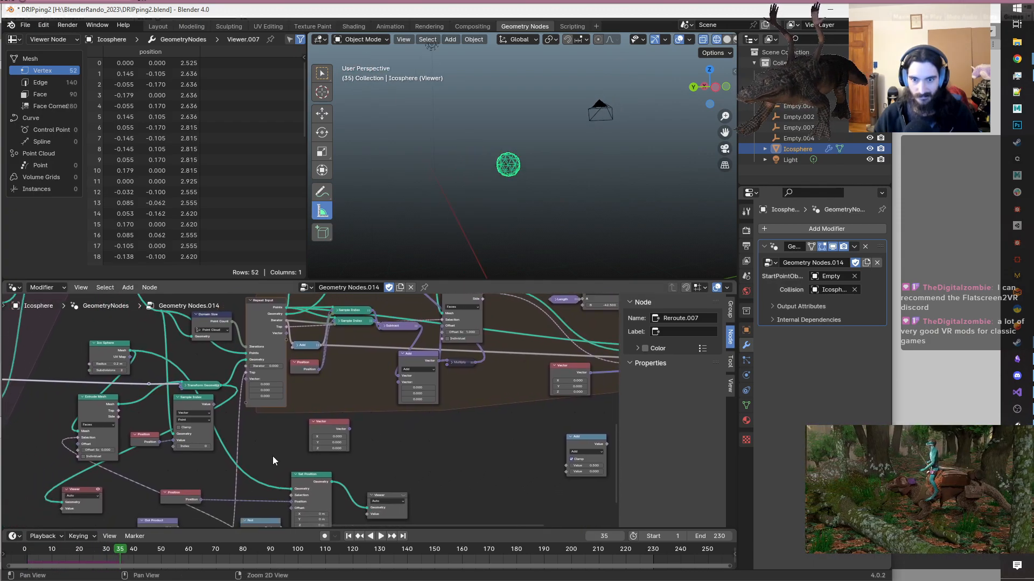
click(99, 493)
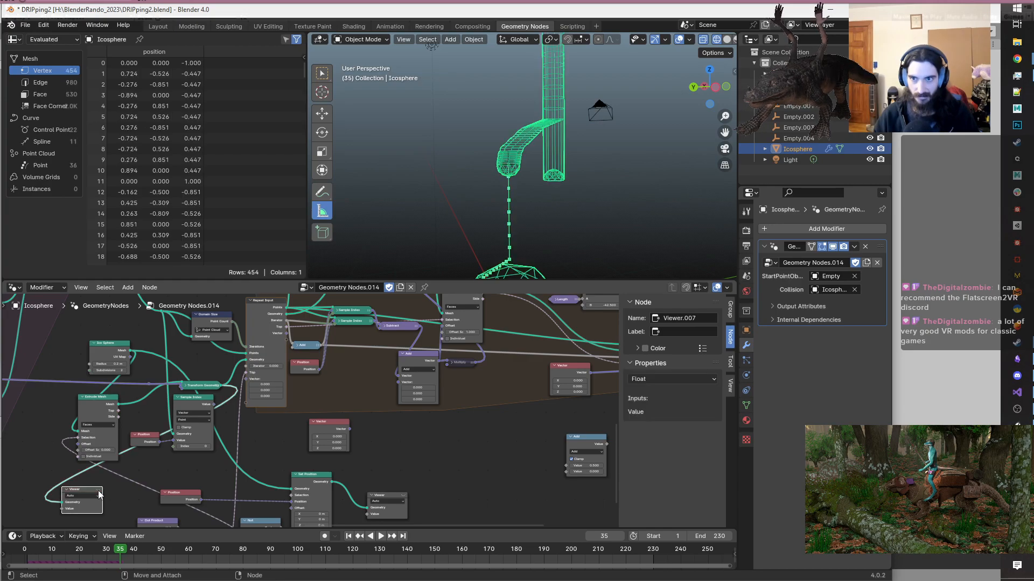
click(63, 551)
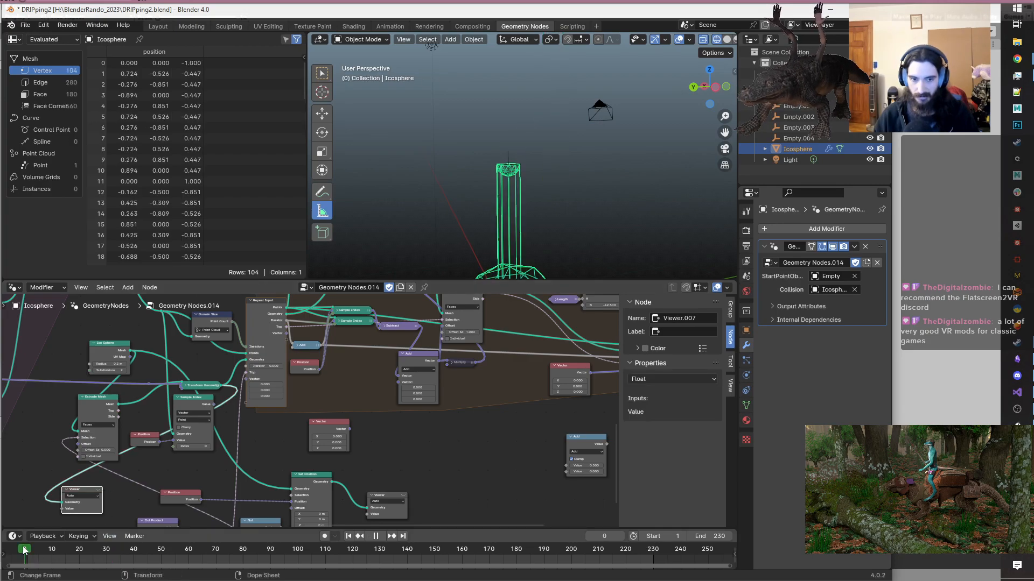
key(space)
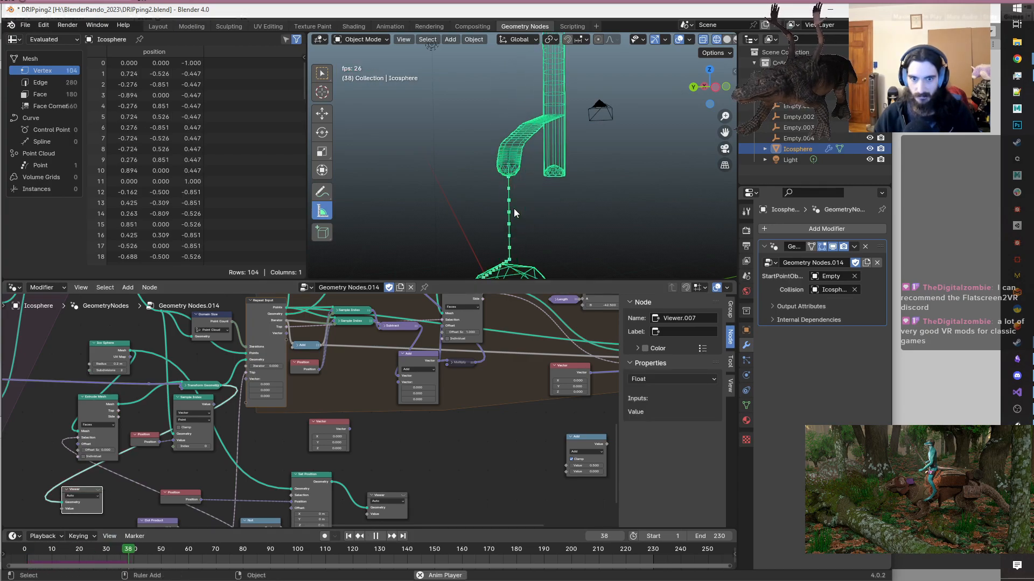
key(space)
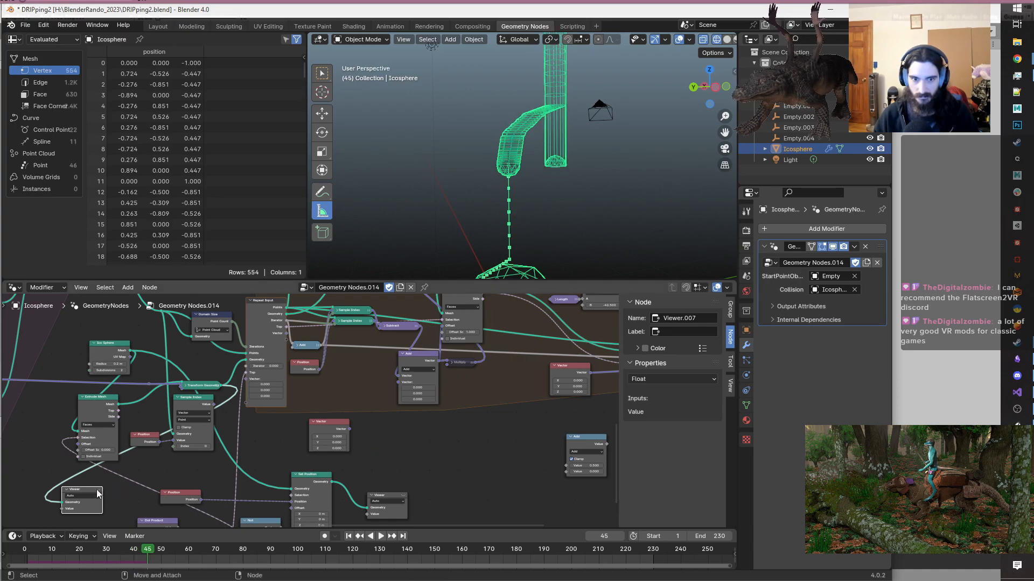
- Duplicate the Viewer node into the repeat zone and link the Repeat Input's Geometry output to it
click(77, 495)
key(shift+d)
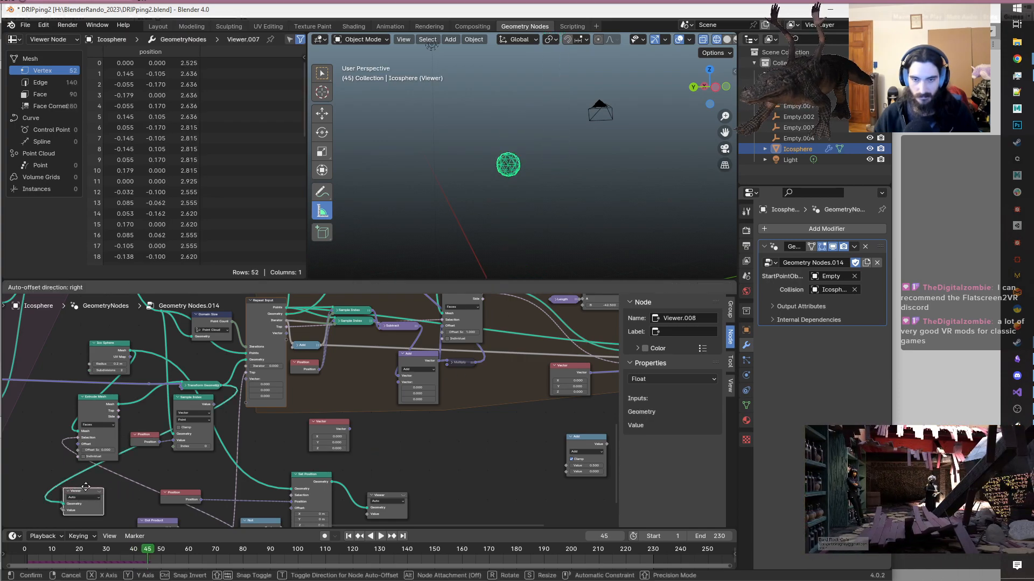
click(357, 372)
middle_drag(356, 373, 352, 435)
scroll(316, 401, up, 4)
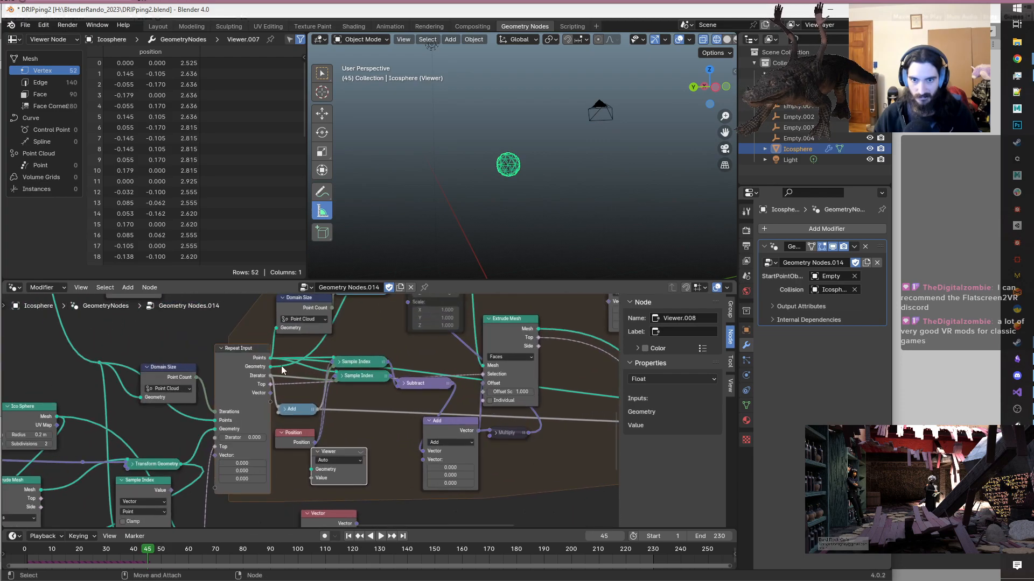
drag(272, 371, 311, 468)
scroll(361, 453, down, 3)
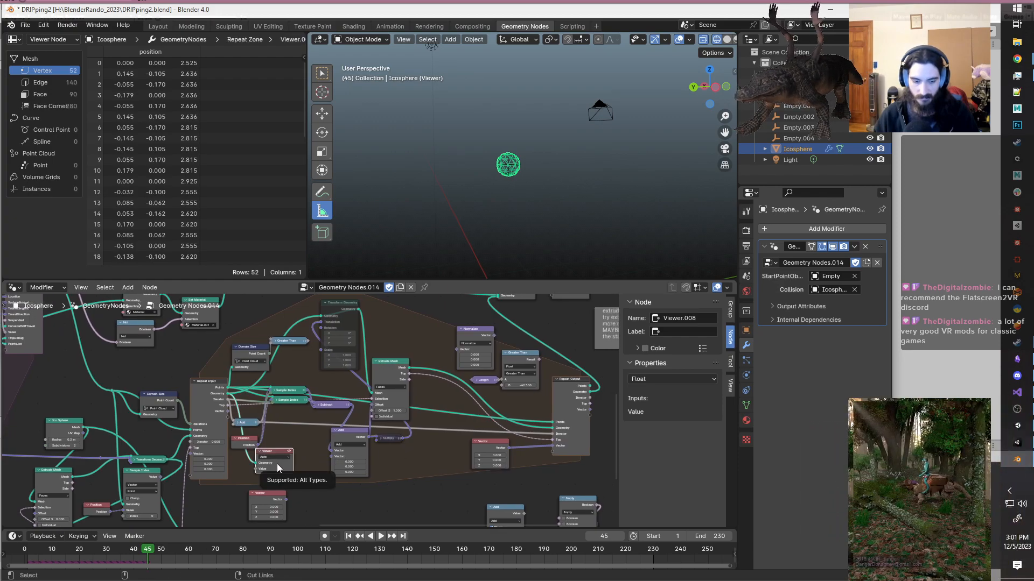
- Add another Viewer copy inside the repeat zone and link it to the Mesh output of that zone's Extrude Mesh node
key(shift+d)
click(407, 474)
drag(404, 470, 414, 370)
- Preview the Repeat Input geometry through its Viewer and play the animation from frame 0 to check it
scroll(263, 486, up, 2)
click(261, 468)
click(26, 552)
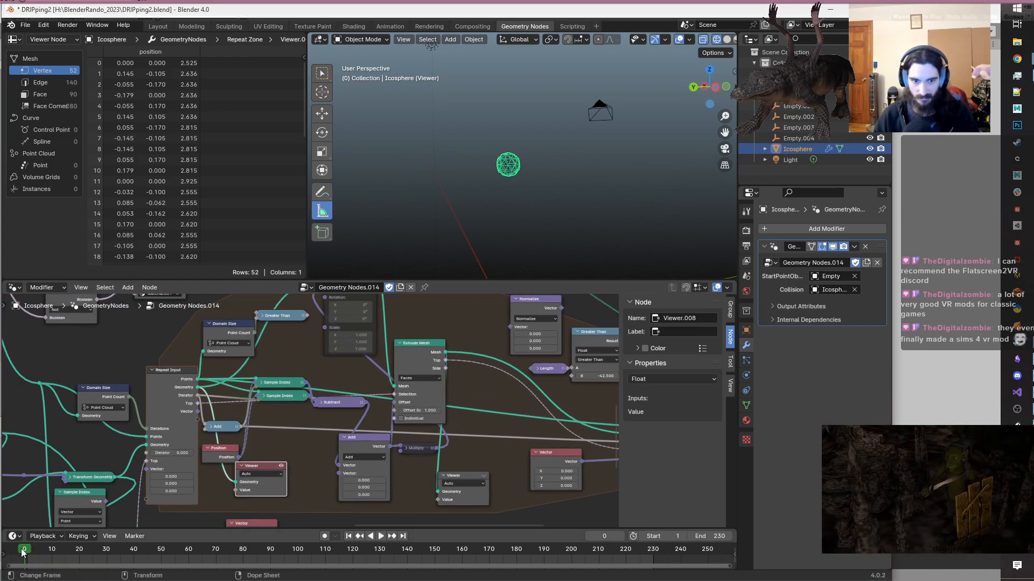
key(space)
key(space)
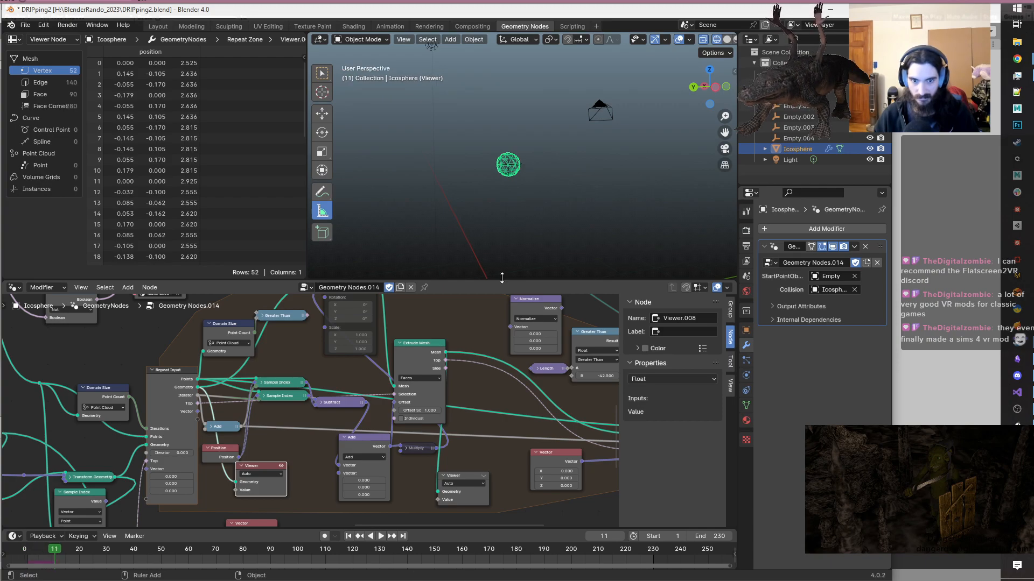
click(281, 466)
click(281, 466)
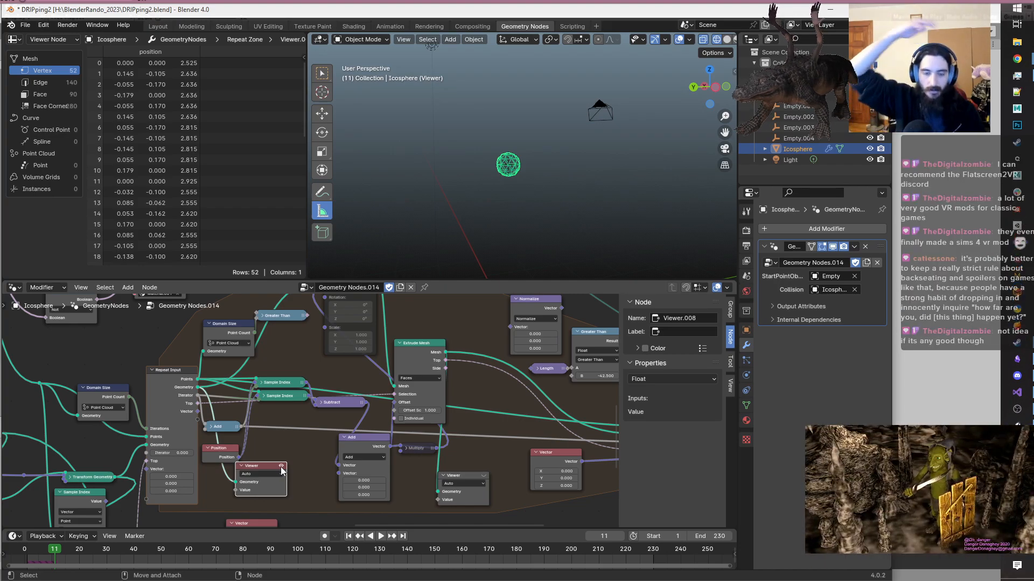
key(space)
key(space)
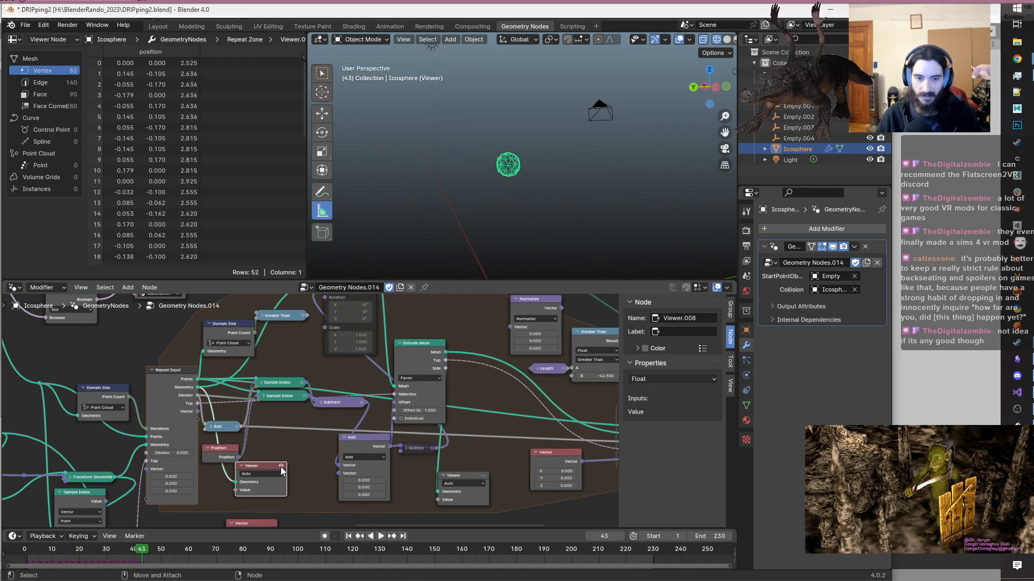
- Replay the Repeat Input preview from the start of the timeline and inspect the icosphere from another angle
click(281, 466)
click(281, 466)
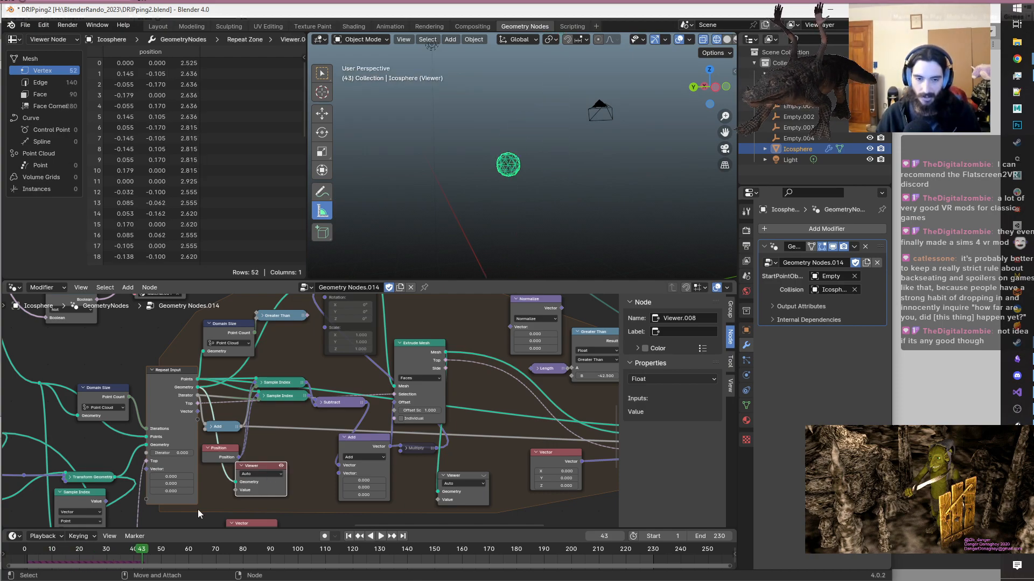
click(20, 557)
key(space)
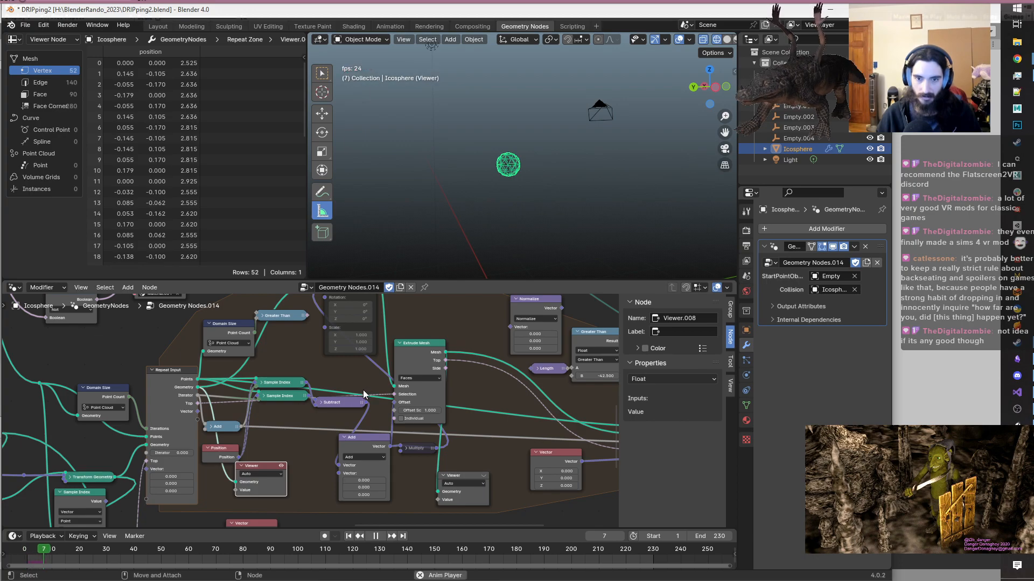
key(space)
middle_drag(431, 192, 512, 178)
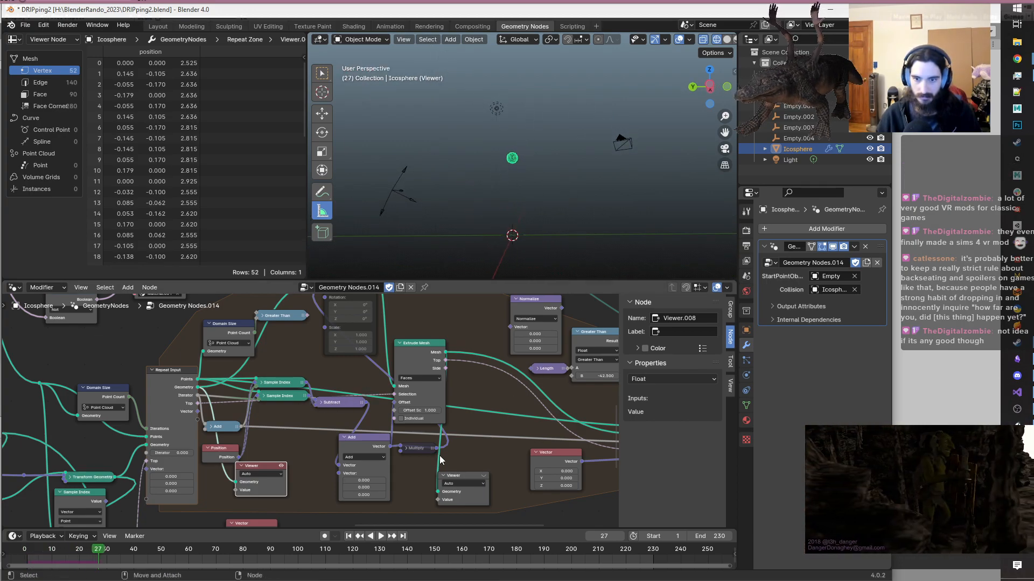
- Activate the Viewer on the repeat zone's Extrude Mesh and play the animation from the start to check the extruded geometry
click(484, 475)
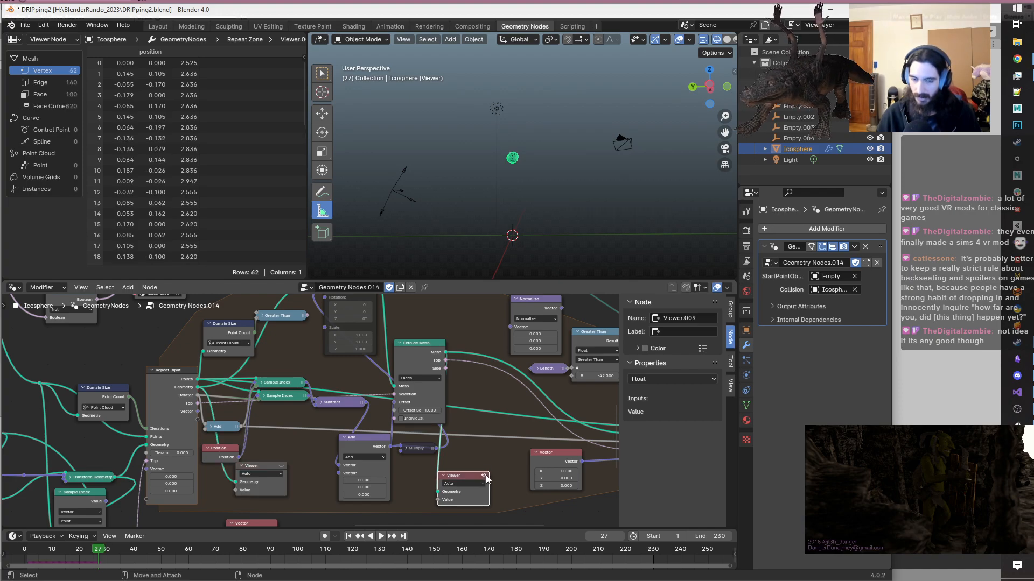
click(485, 475)
click(485, 475)
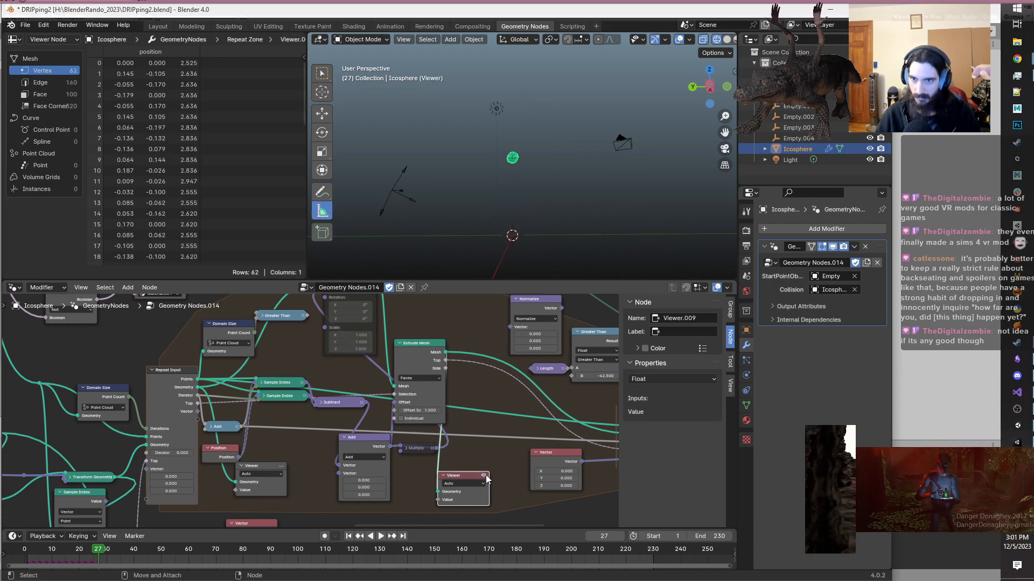
key(shift+Left)
key(space)
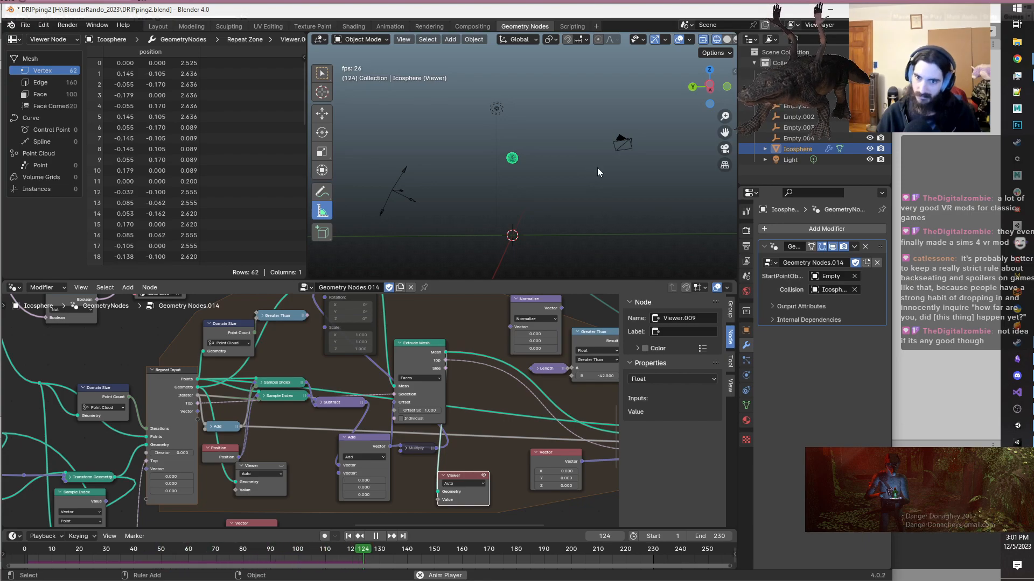
- Replay the repeat zone's Extrude Mesh preview from a new viewing angle, stop it and return to frame 0
key(space)
mouse_move(560, 177)
middle_down()
mouse_move(509, 189)
mouse_move(623, 182)
mouse_move(566, 173)
middle_up()
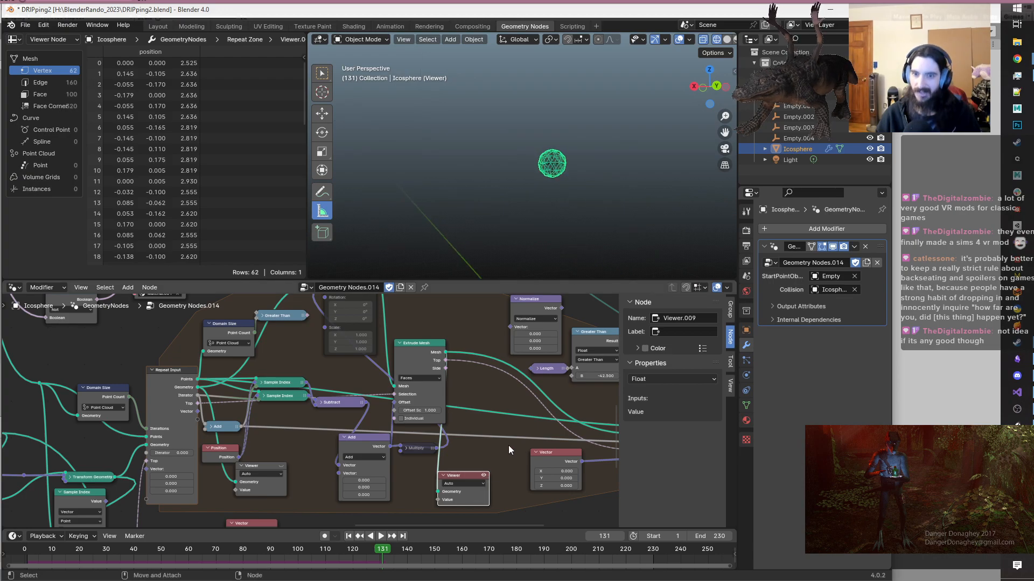
scroll(508, 444, down, 2)
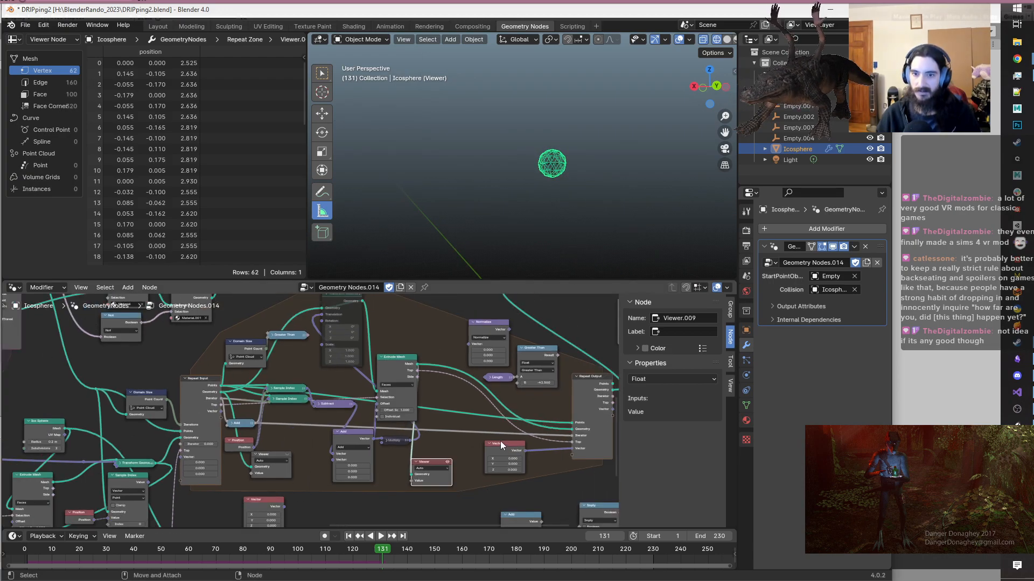
key(shift+Left)
key(space)
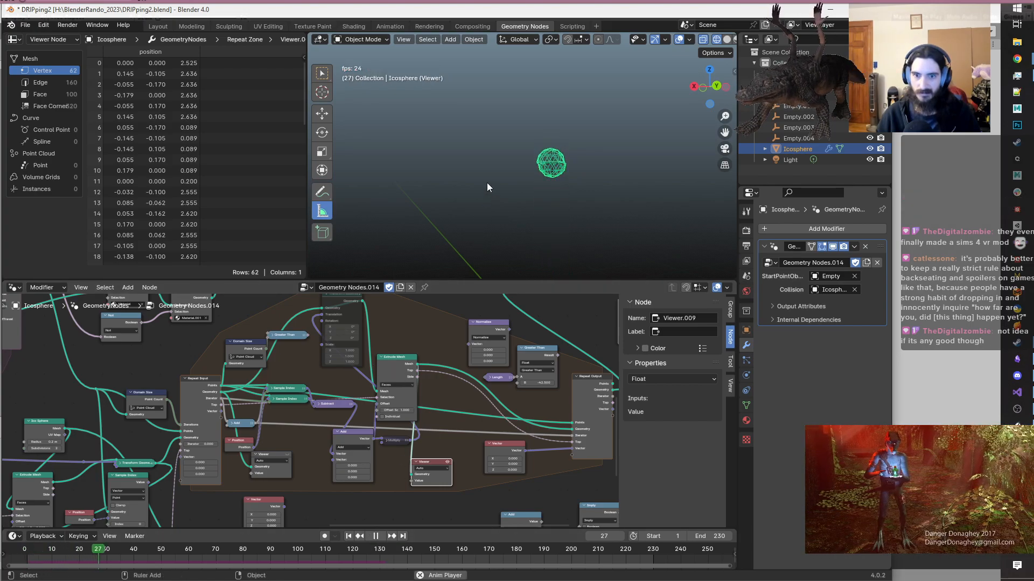
key(space)
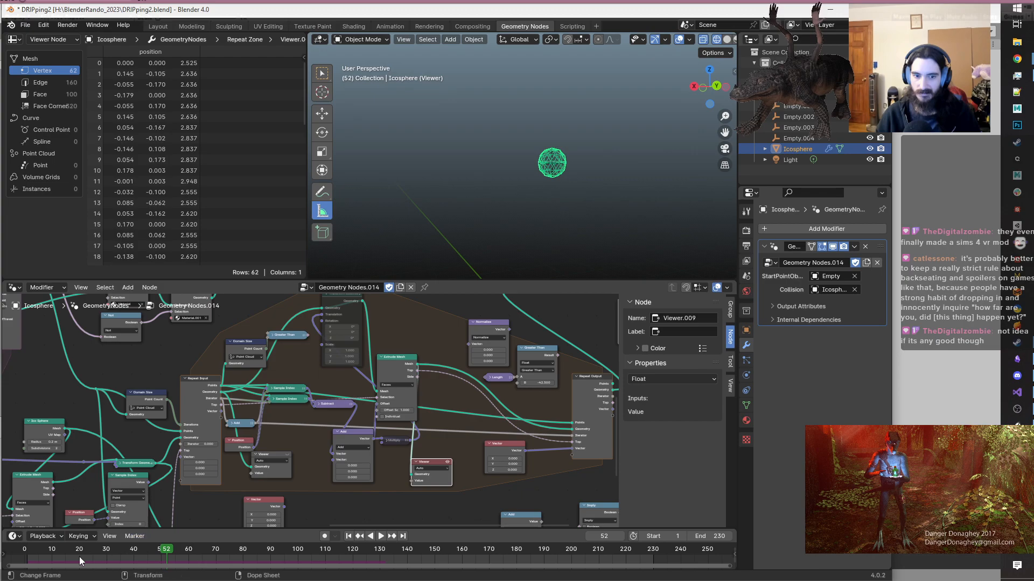
click(22, 549)
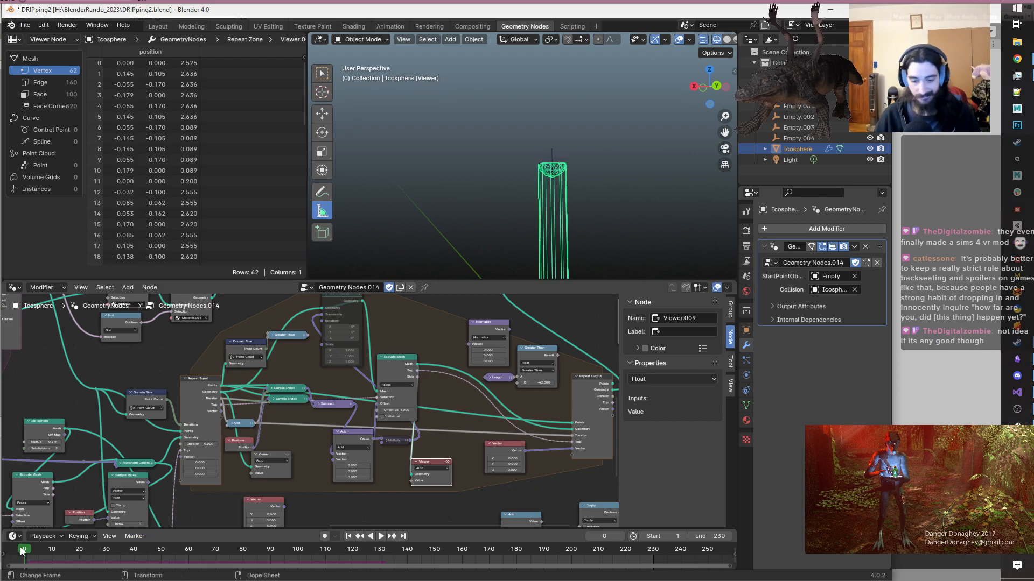
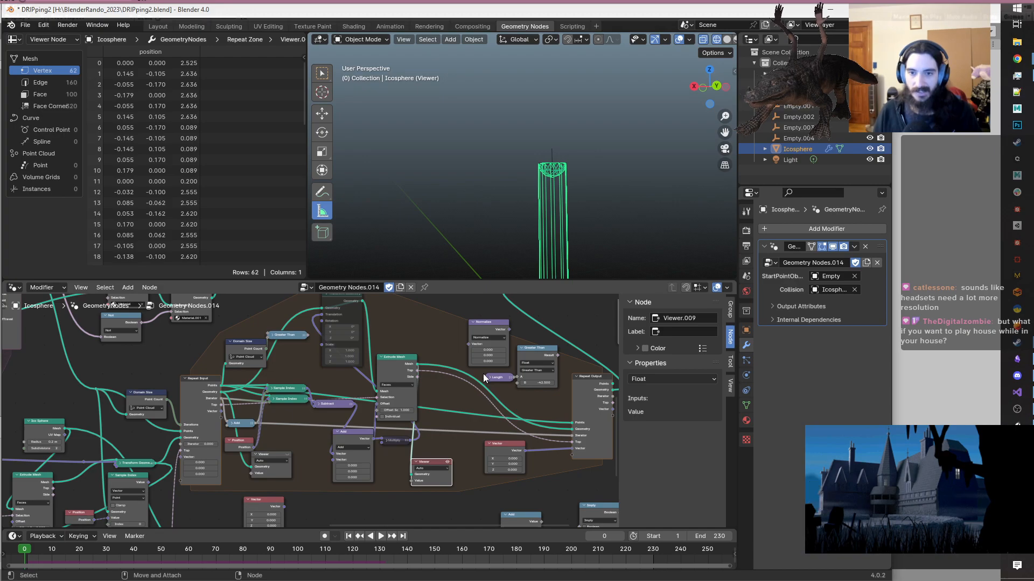
- Move the muted Transform Geometry node slightly downward inside the repeat zone and clear the node selection
middle_drag(294, 469, 441, 419)
scroll(360, 435, up, 2)
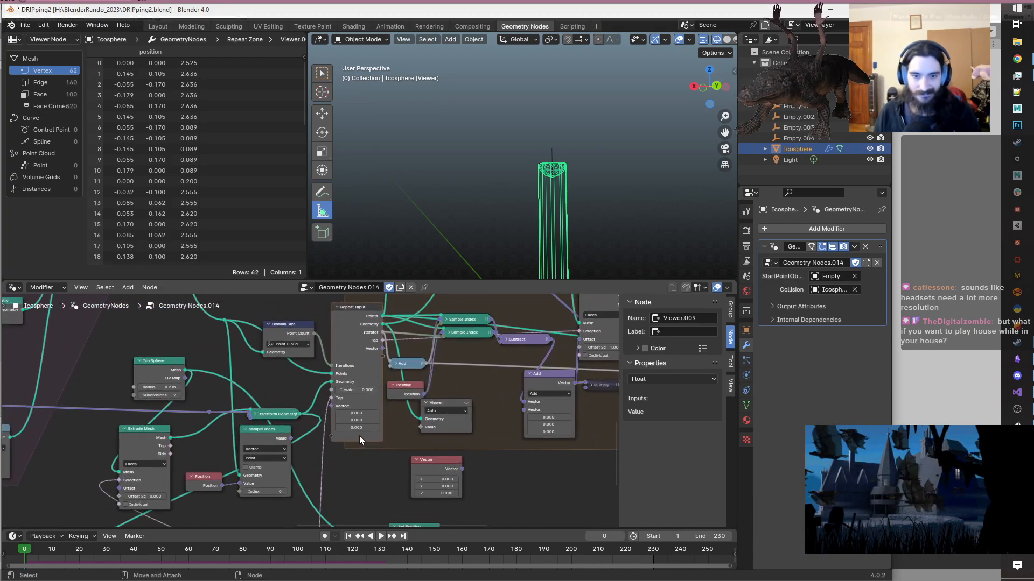
scroll(516, 227, down, 3)
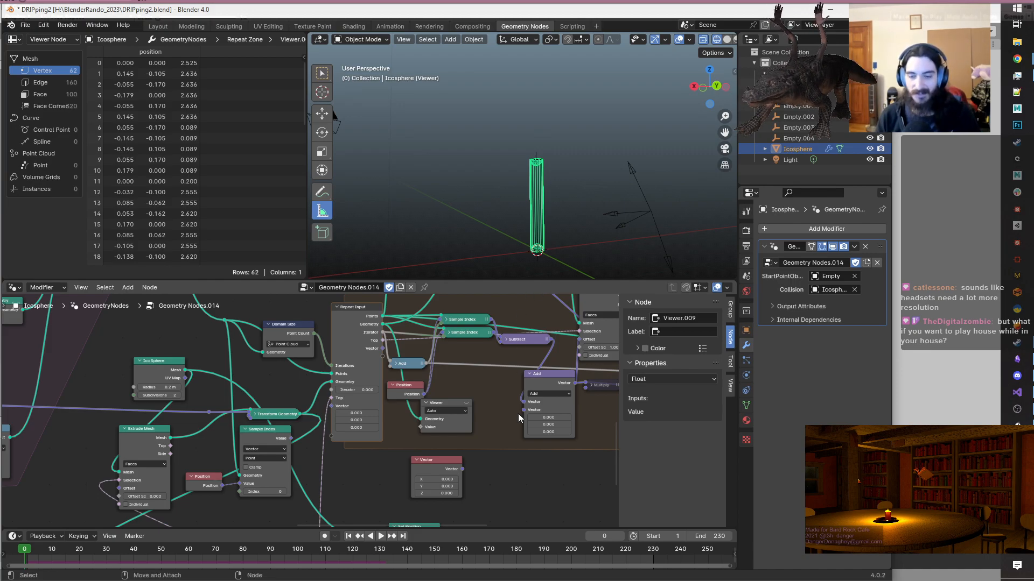
scroll(516, 413, down, 1)
middle_drag(548, 428, 347, 488)
scroll(380, 480, up, 1)
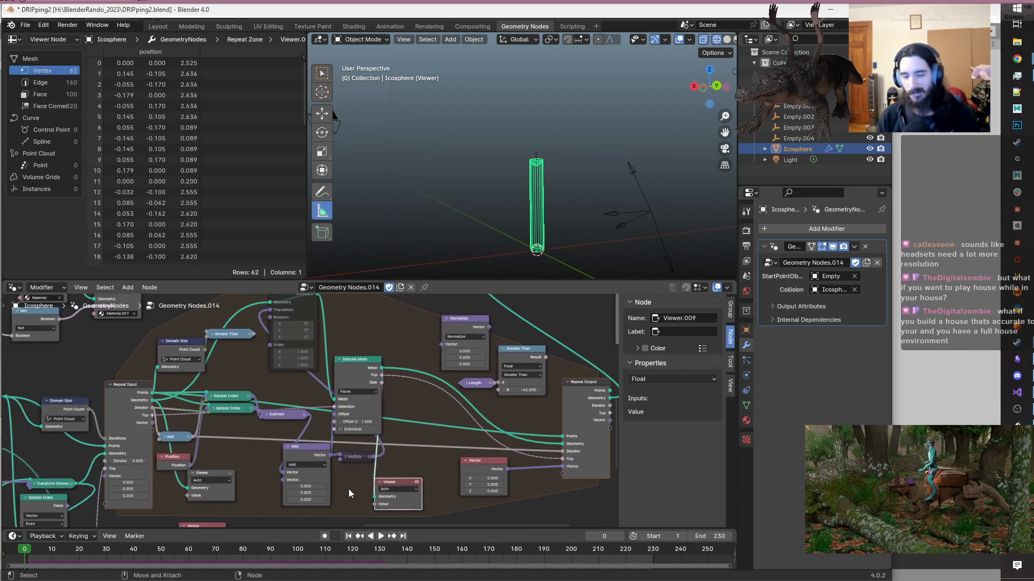
drag(302, 318, 296, 328)
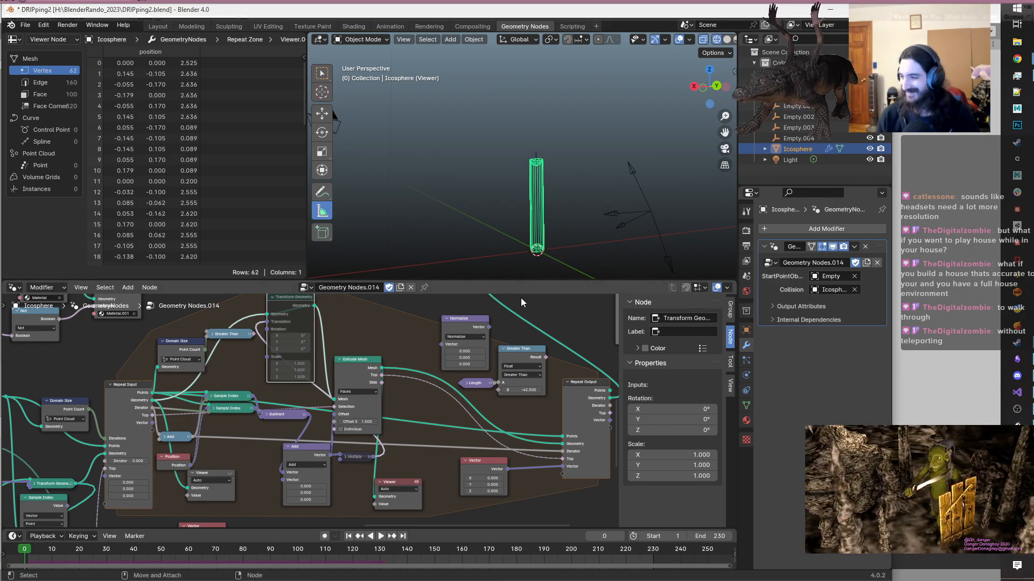
scroll(381, 387, down, 2)
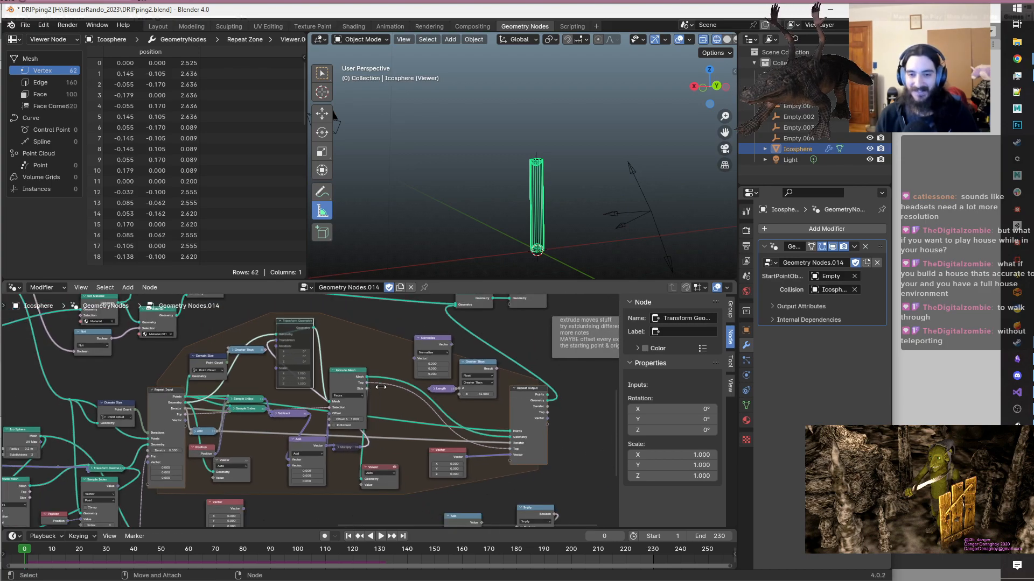
scroll(386, 384, up, 1)
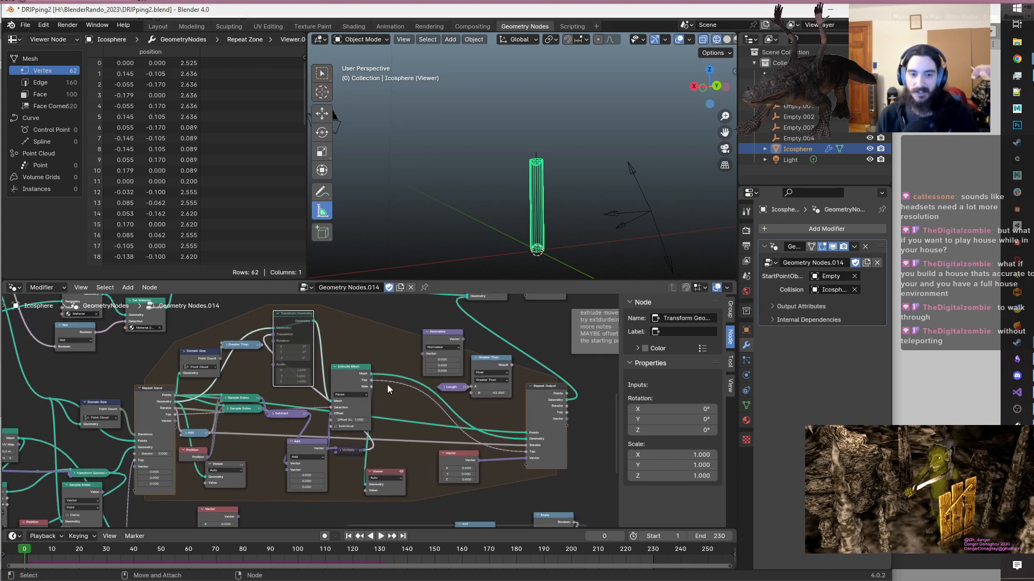
middle_drag(355, 344, 345, 351)
key(alt+a)
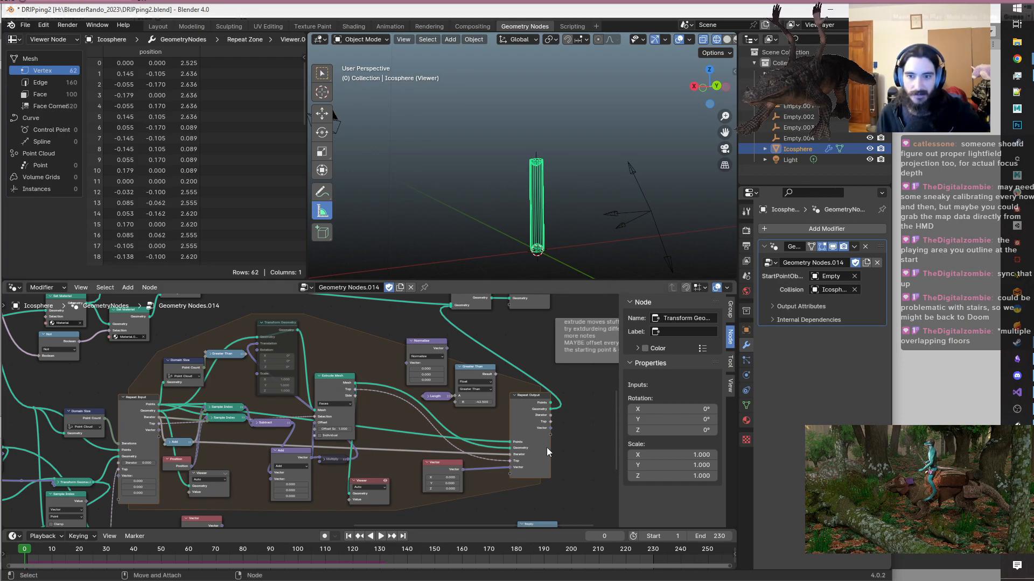
- Bring the browser's Depthkit page into view, watch its demo video, pause it and move the window away again
mouse_move(547, 449)
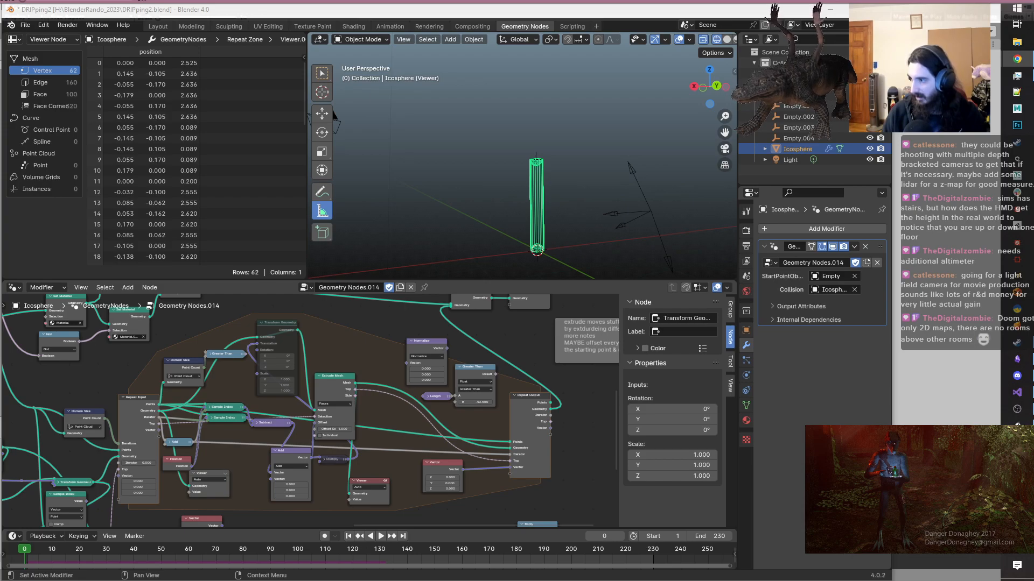
drag(1033, 134, 612, 33)
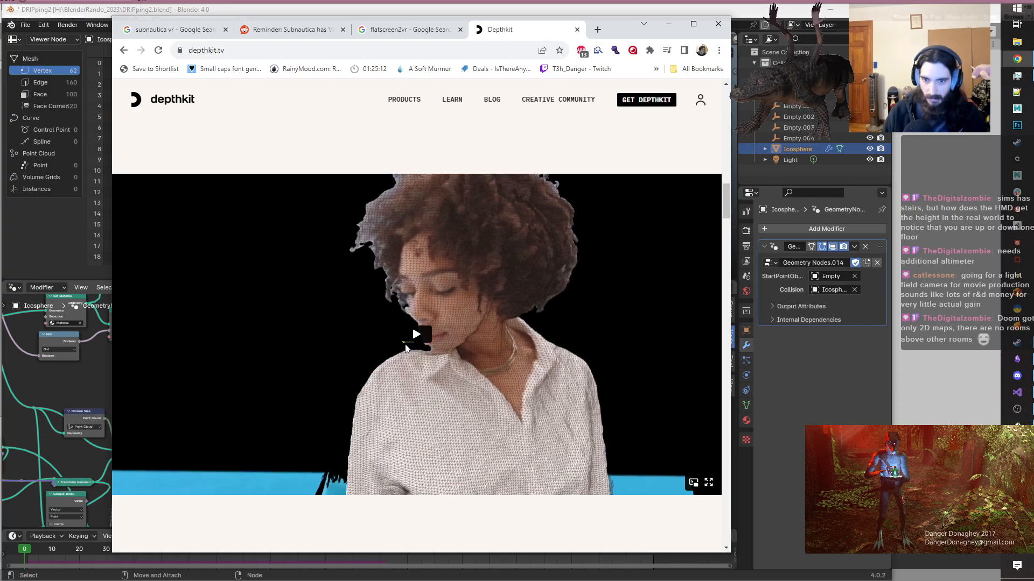
click(414, 338)
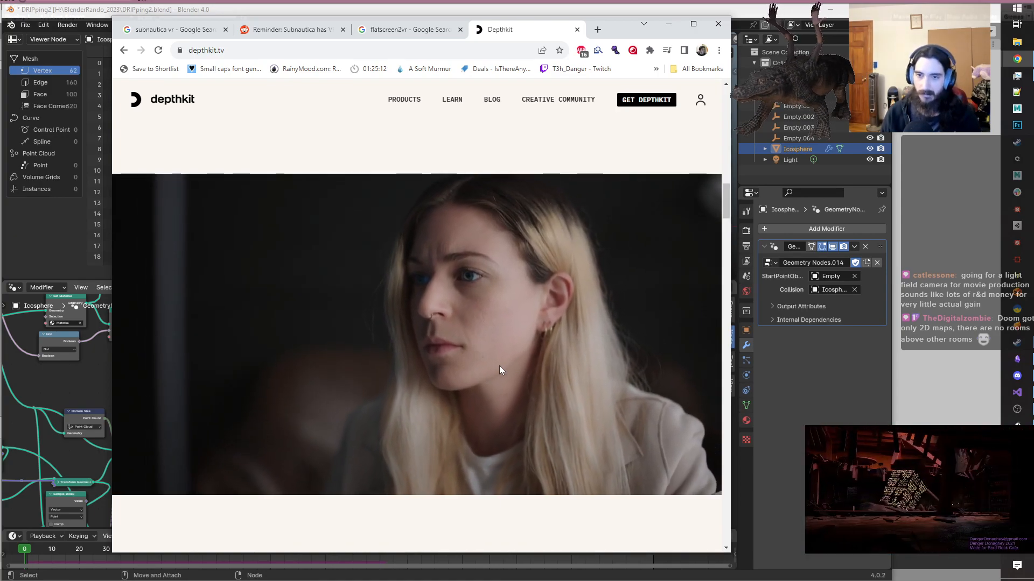
mouse_move(598, 395)
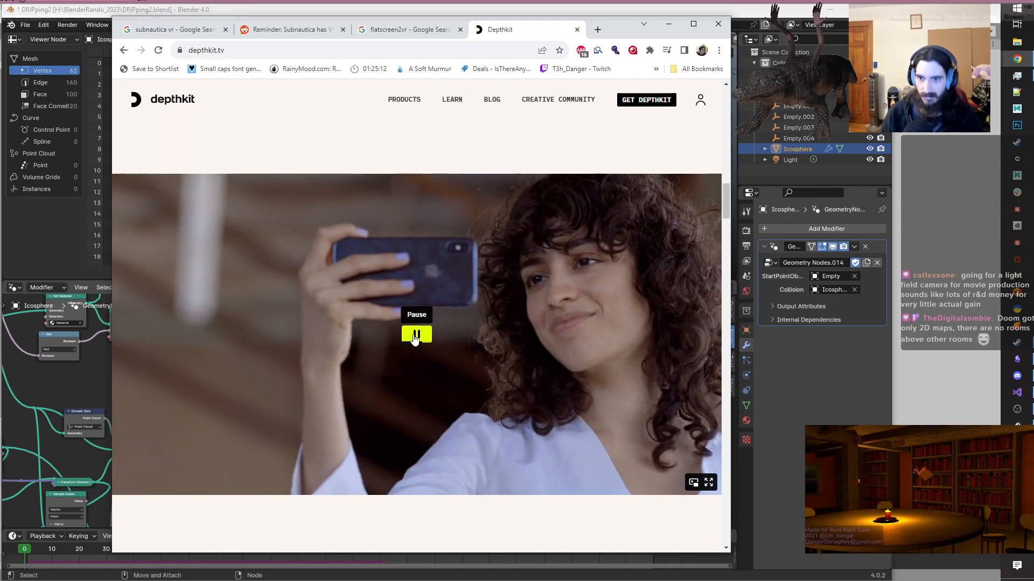
click(413, 335)
drag(618, 33, 1033, 108)
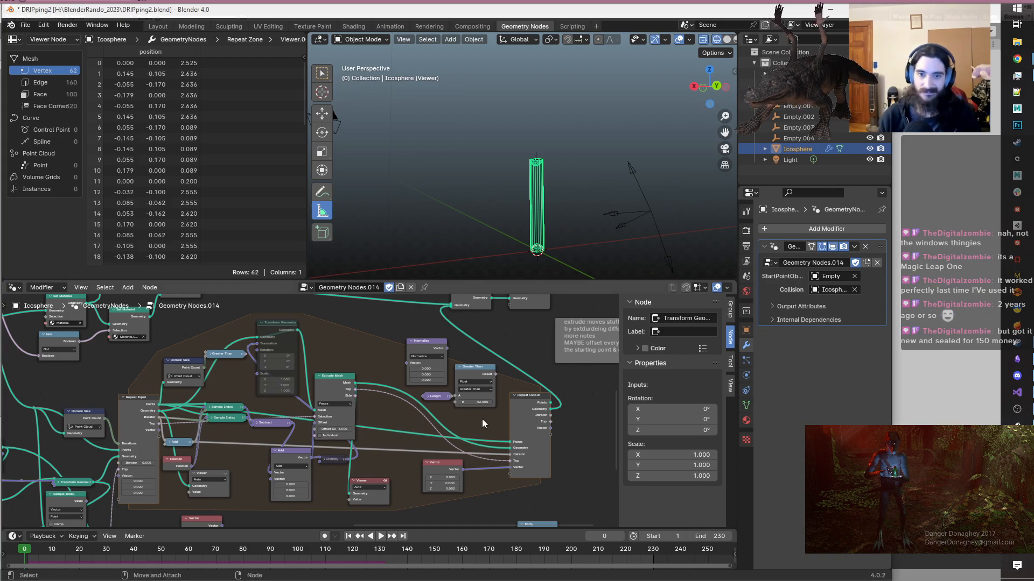
- Center the repeat zone's nodes in view and play its Extrude Mesh preview from frame 0 to about frame 53
scroll(483, 419, up, 4)
scroll(482, 419, down, 2)
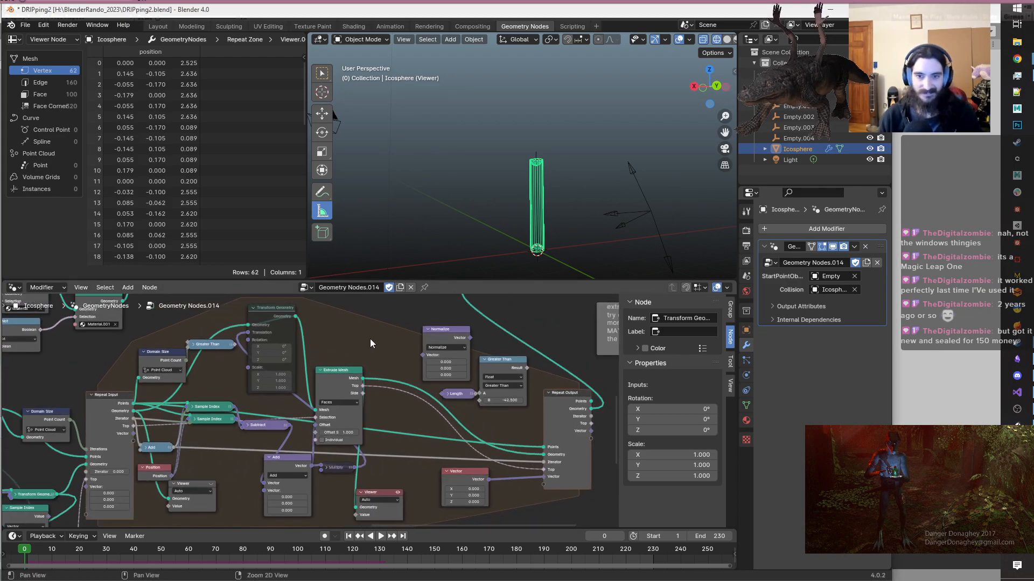
middle_drag(370, 340, 388, 341)
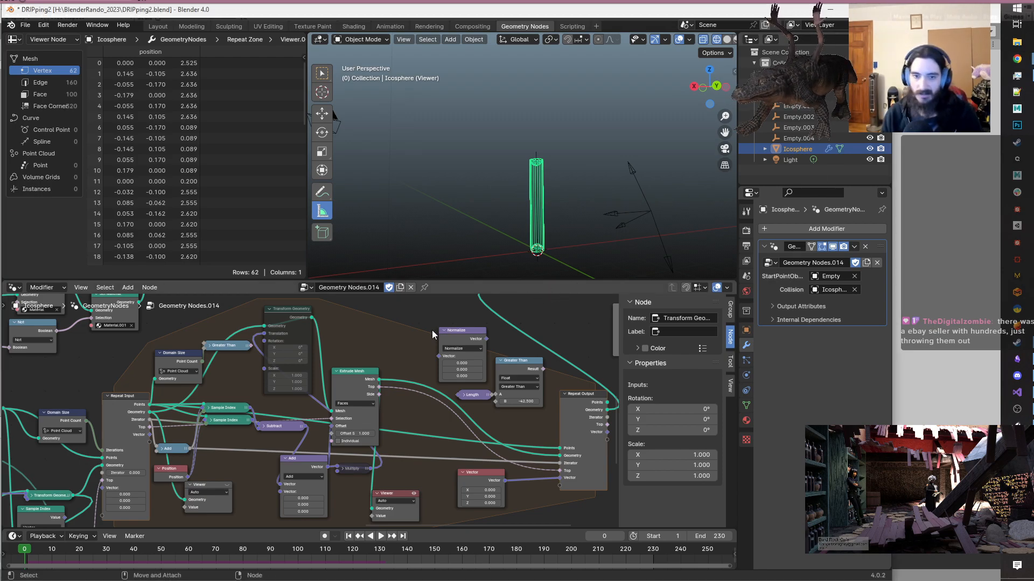
scroll(430, 336, down, 2)
middle_drag(430, 332, 407, 335)
scroll(406, 335, up, 1)
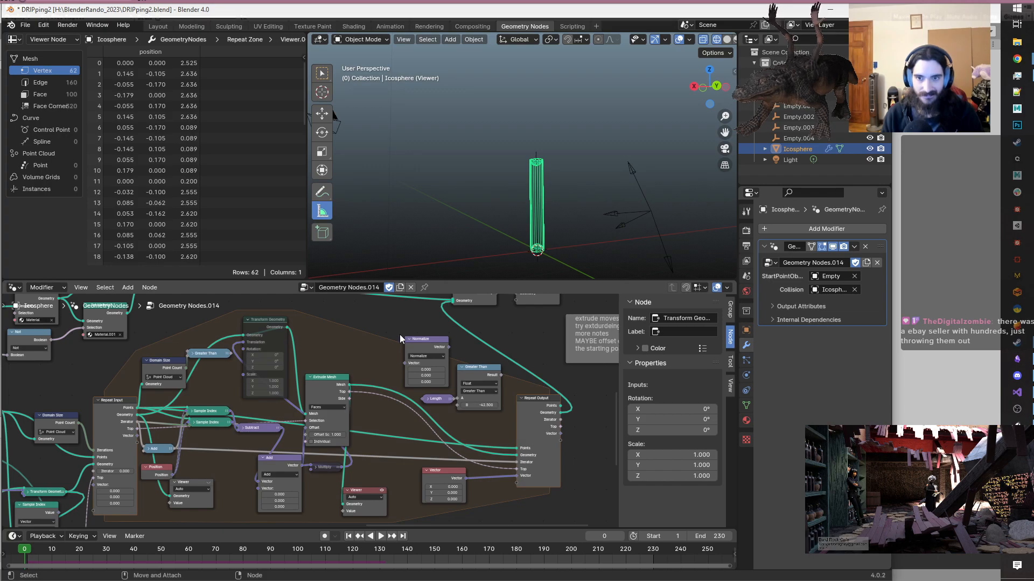
key(space)
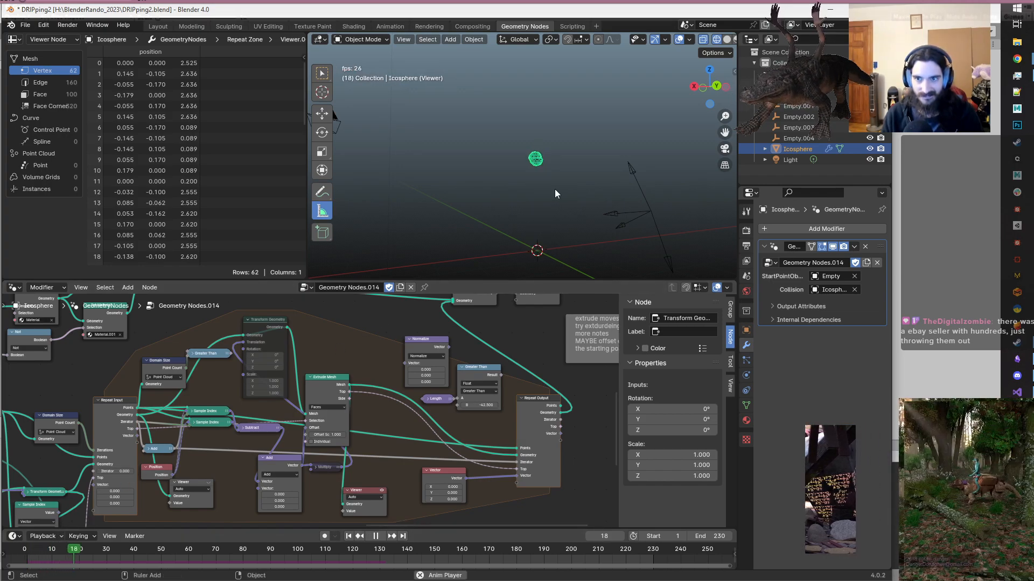
key(space)
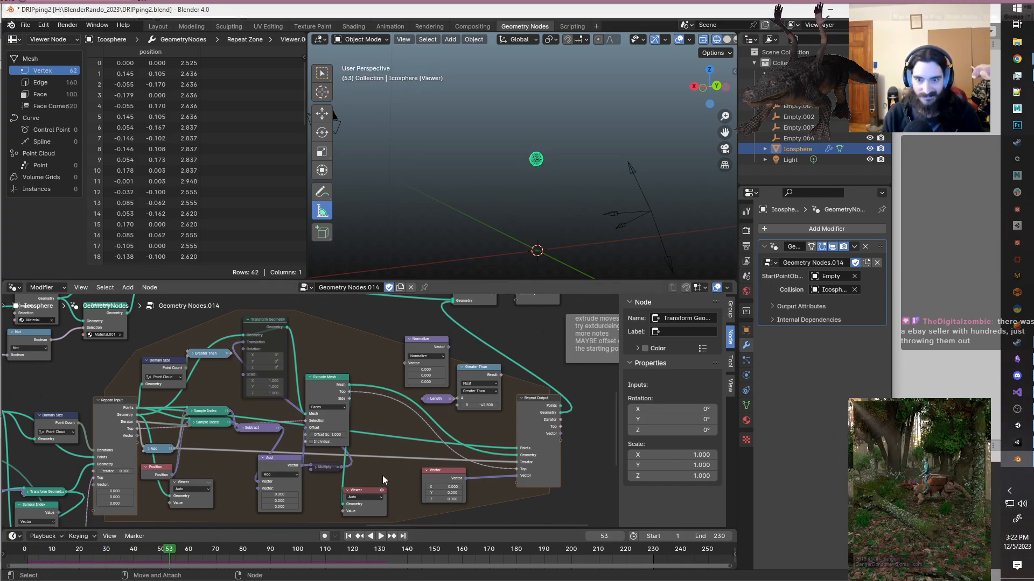
- Resume the animation while inspecting the previewed icosphere up close from another angle, stopping at about frame 177
key(space)
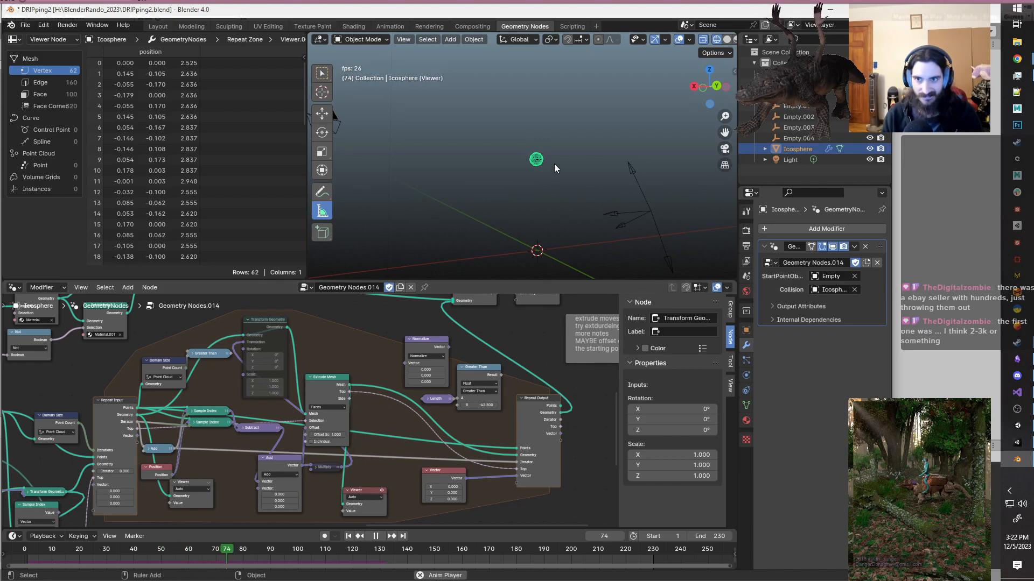
scroll(537, 166, down, 1)
scroll(537, 166, up, 3)
middle_drag(537, 169, 614, 196)
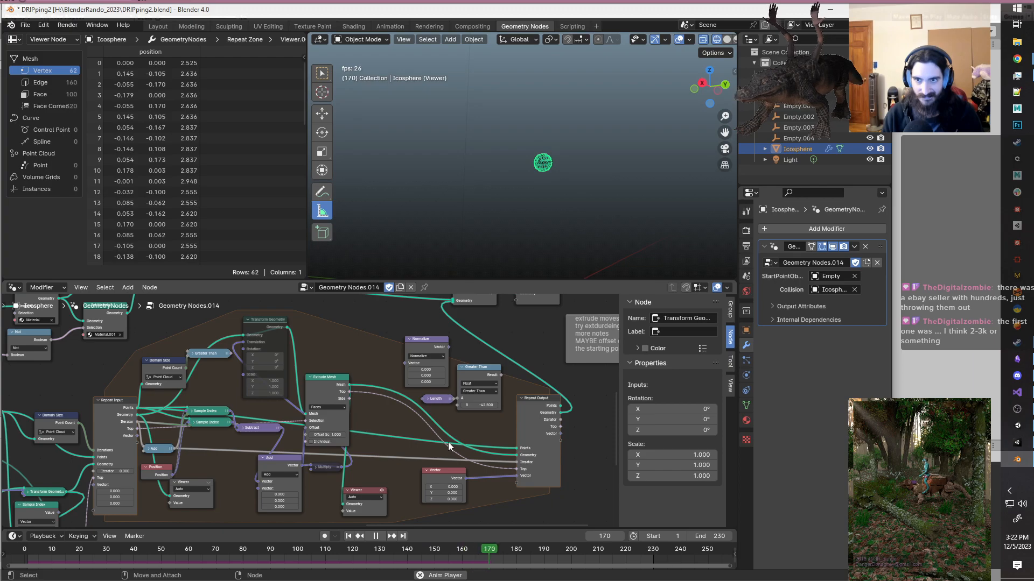
key(space)
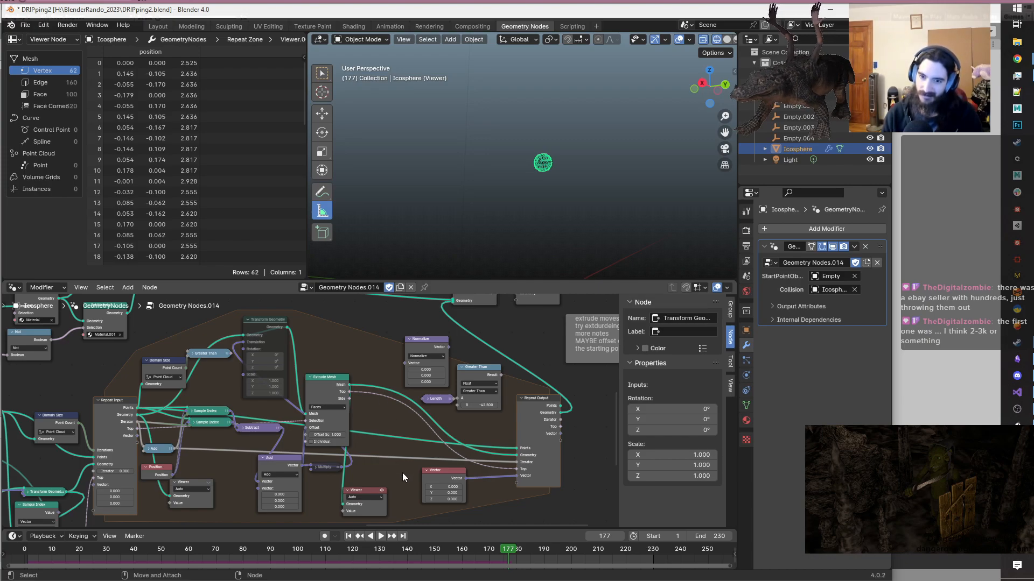
- Duplicate the Extrude Mesh Viewer outside the repeat zone, link Repeat Output's Geometry to it and activate the copy
click(383, 494)
middle_drag(392, 487, 339, 463)
click(325, 460)
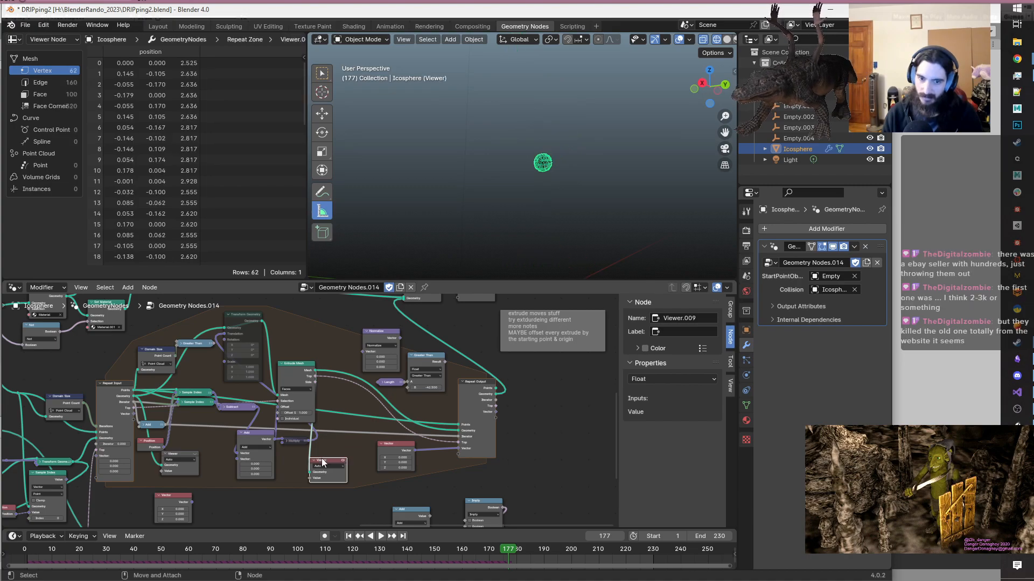
key(shift+d)
click(530, 416)
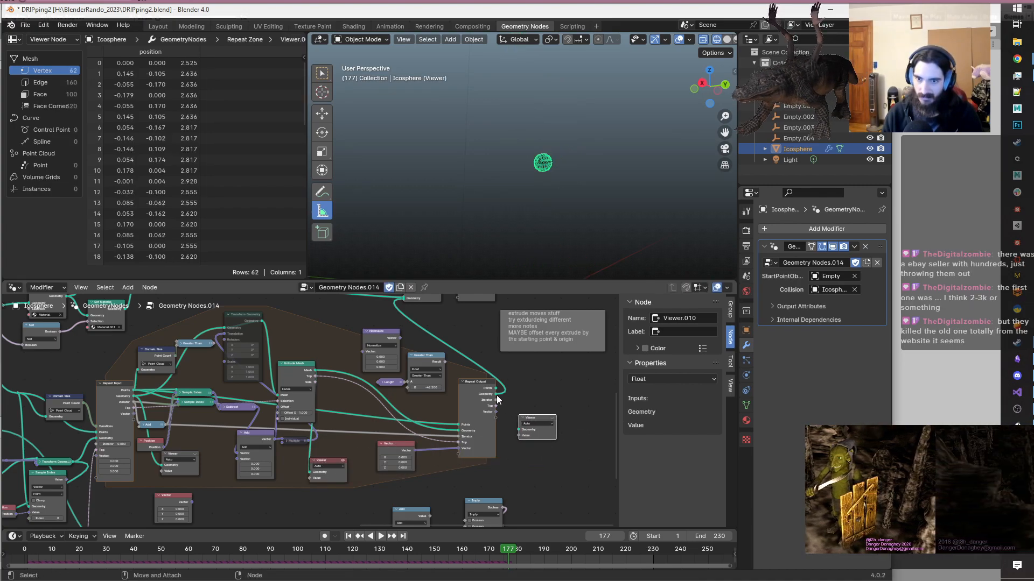
drag(492, 395, 525, 428)
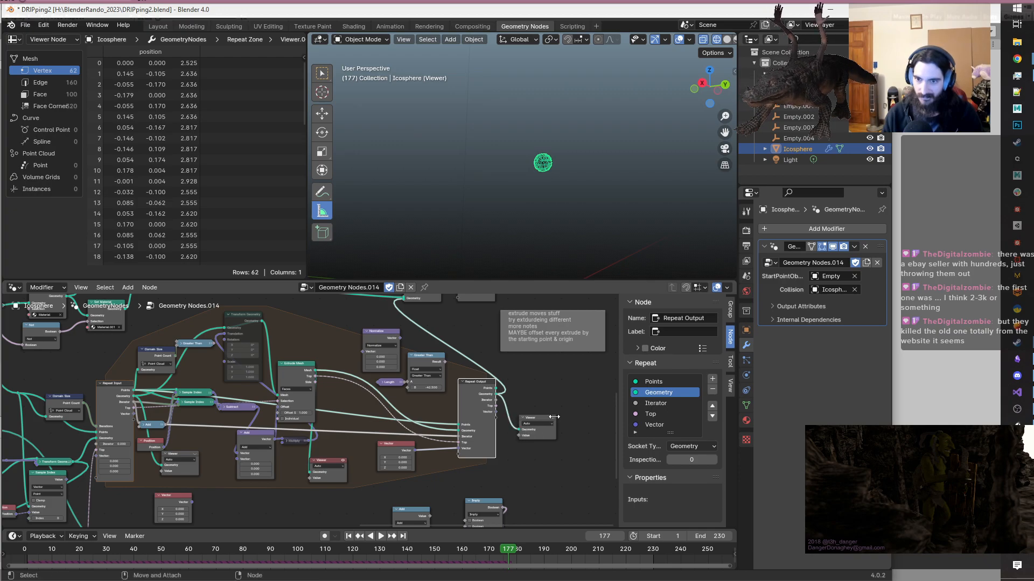
click(554, 417)
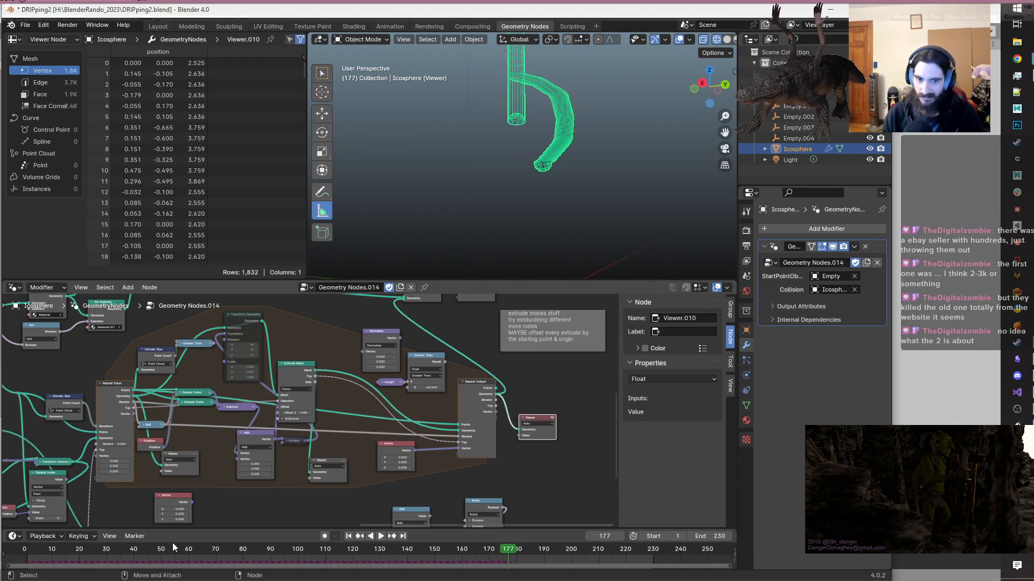
- Play the Repeat Output preview briefly from frame 0 and return to the start of the timeline
click(21, 550)
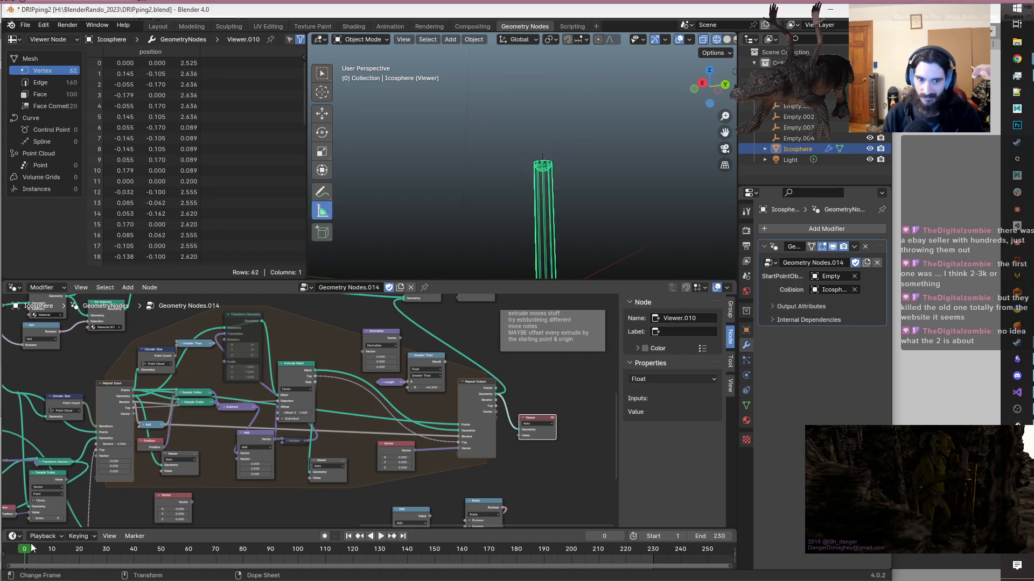
key(space)
key(space)
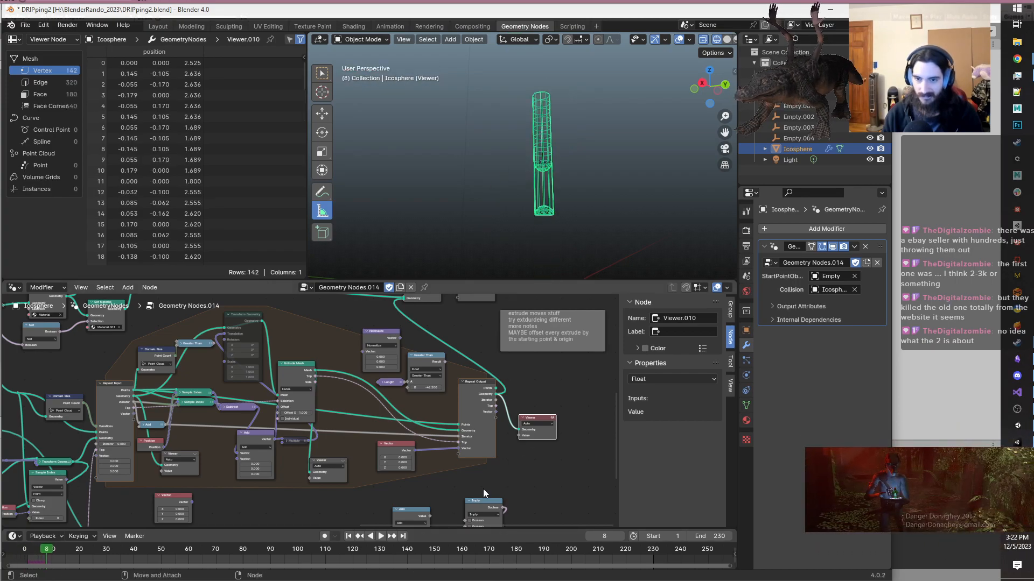
click(22, 554)
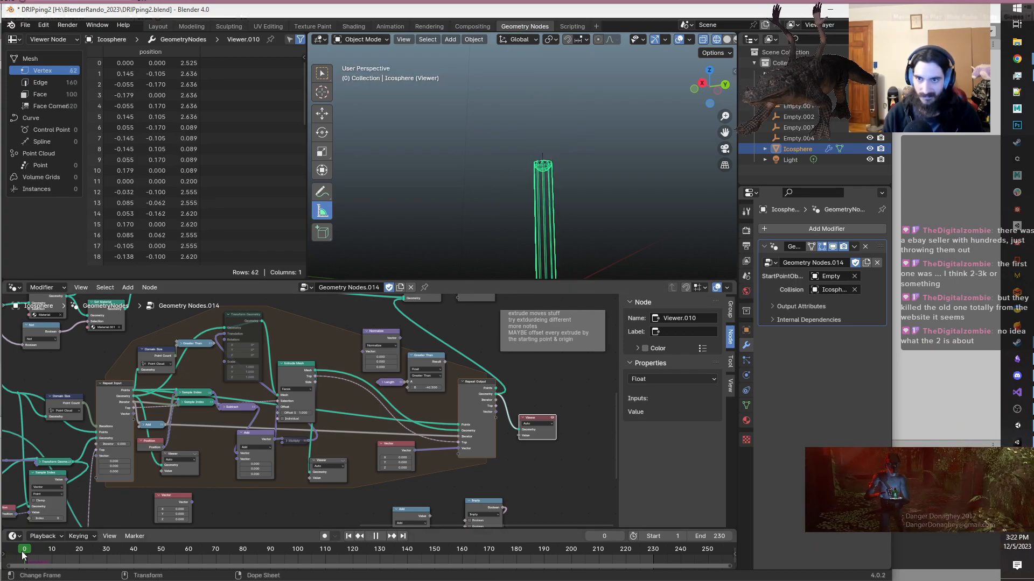
- Examine the nodes feeding Repeat Input and follow the chain through the repeat zone to Repeat Output
scroll(216, 425, down, 2)
middle_drag(215, 425, 437, 387)
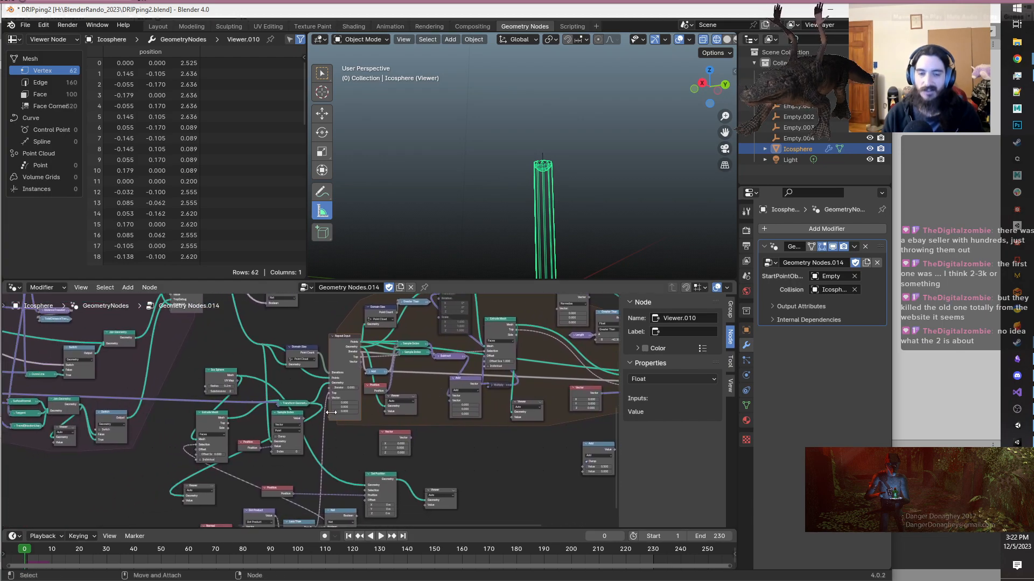
scroll(279, 424, up, 5)
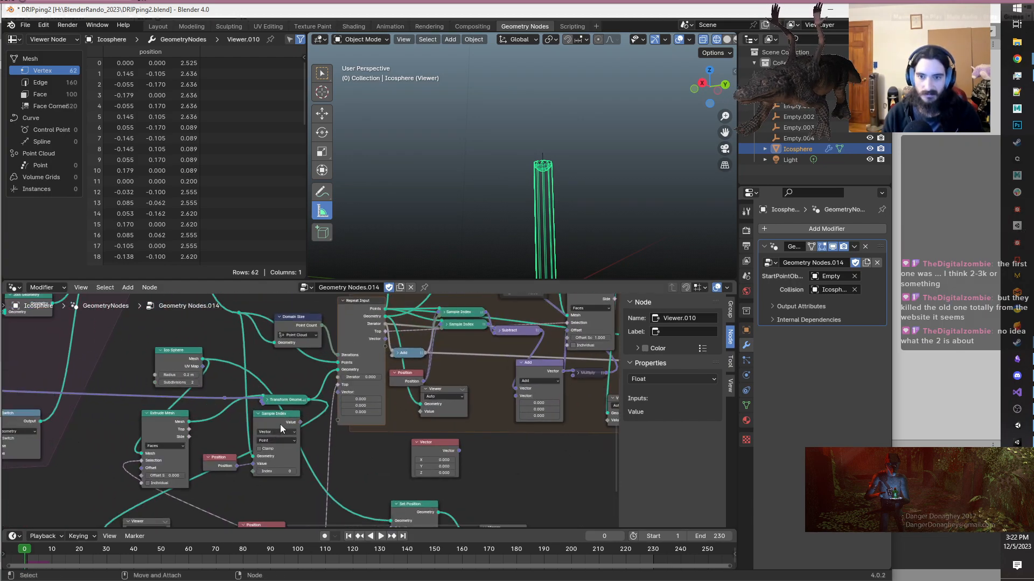
scroll(280, 424, down, 2)
middle_drag(471, 419, 351, 492)
scroll(325, 448, up, 2)
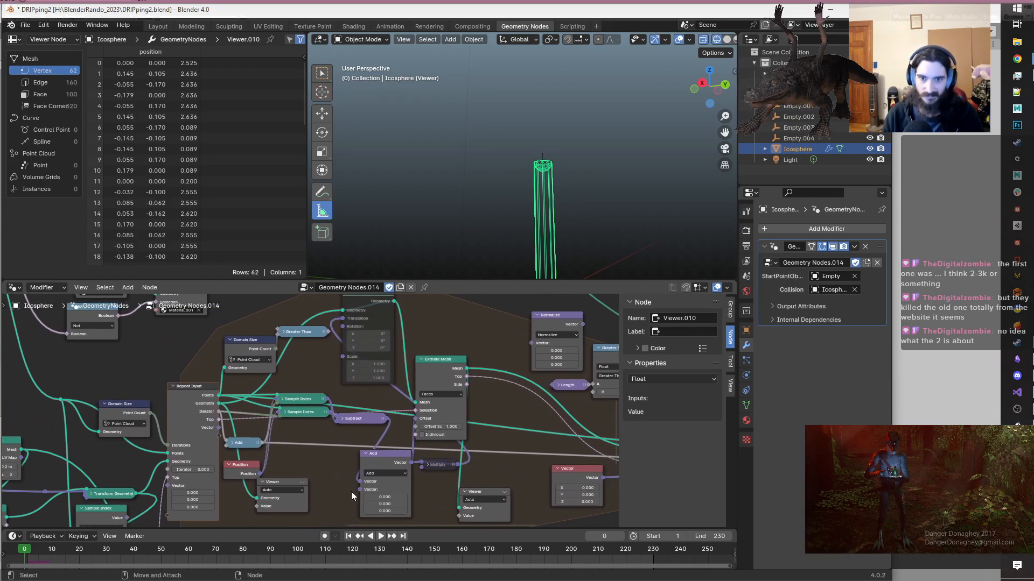
scroll(351, 492, down, 2)
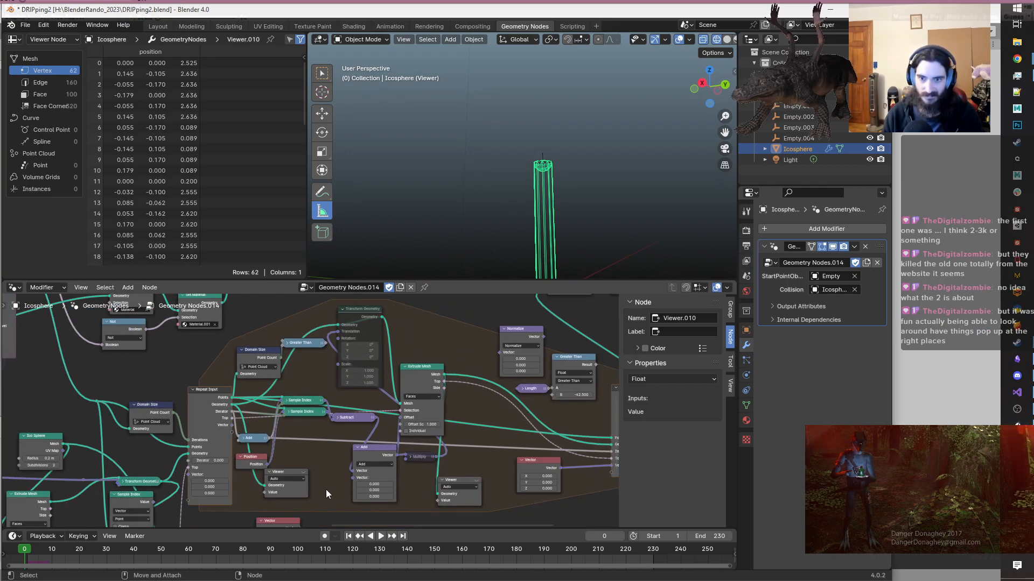
middle_drag(468, 395, 293, 422)
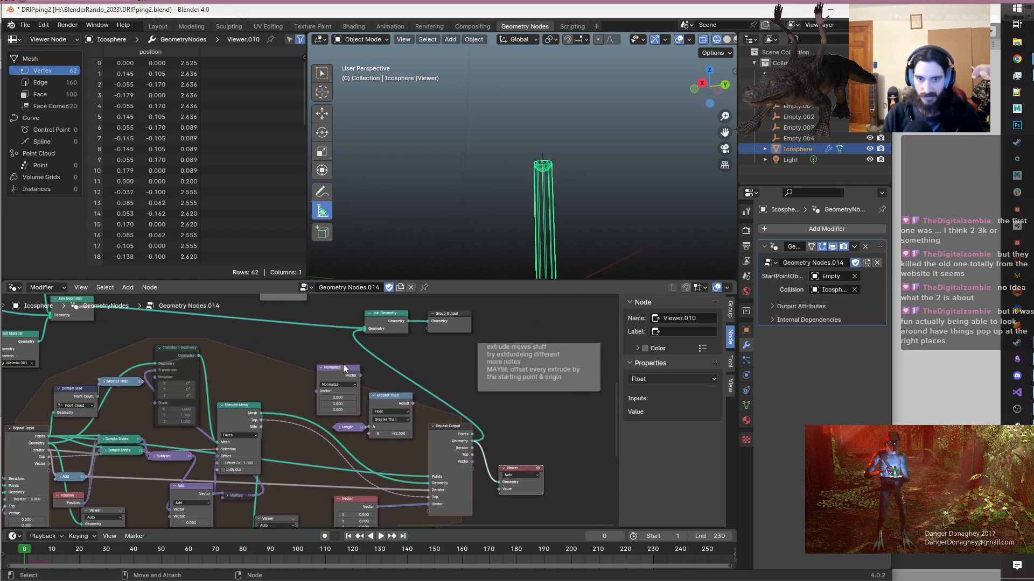
- Move the Normalize, Length and Greater Than nodes out of the repeat zone and add a Set Position node above and beside Extrude Mesh
drag(309, 364, 375, 443)
drag(382, 399, 569, 493)
scroll(329, 441, up, 2)
middle_drag(330, 441, 364, 380)
key(shift+a)
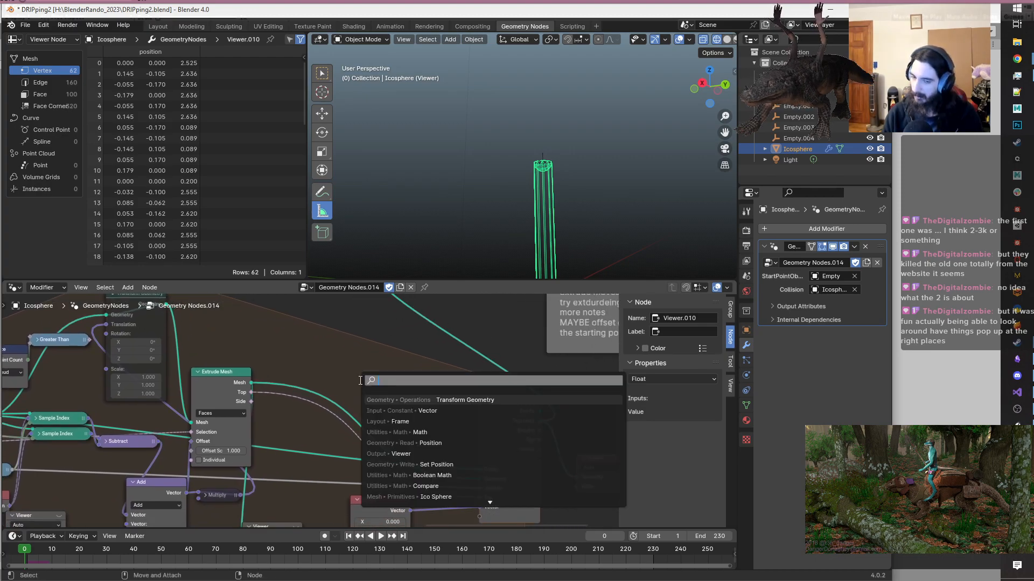
text(set)
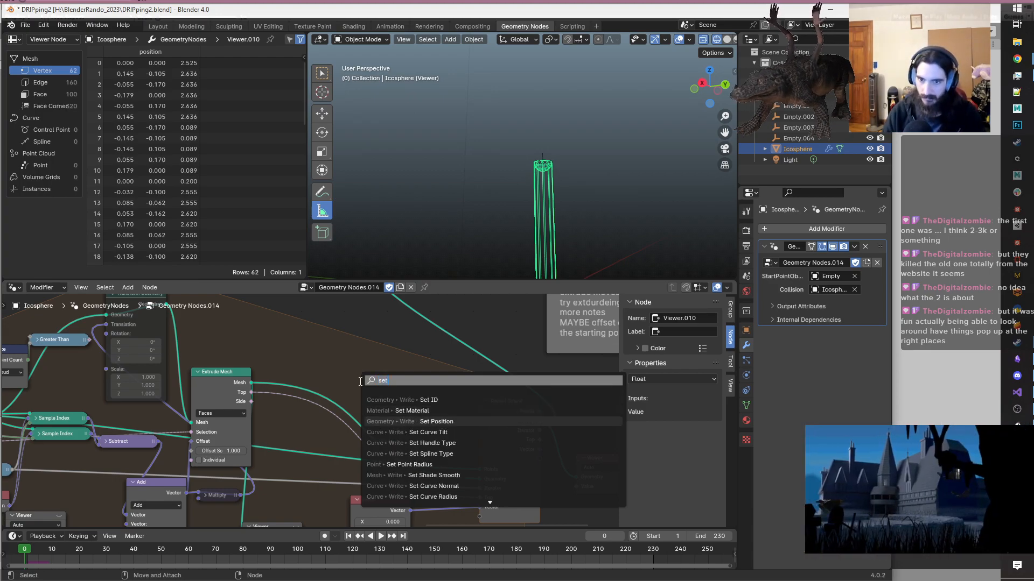
key(Return)
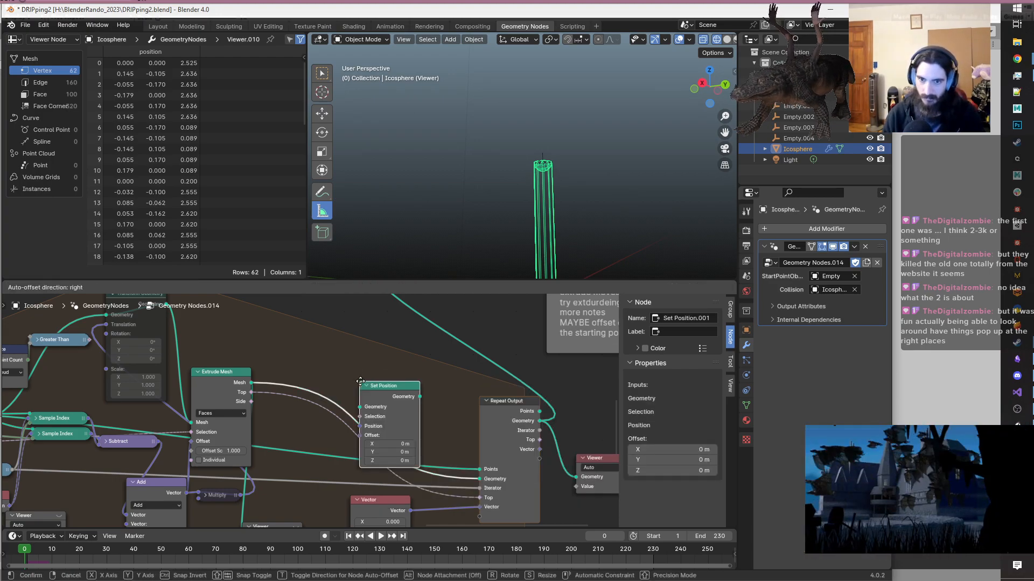
click(313, 326)
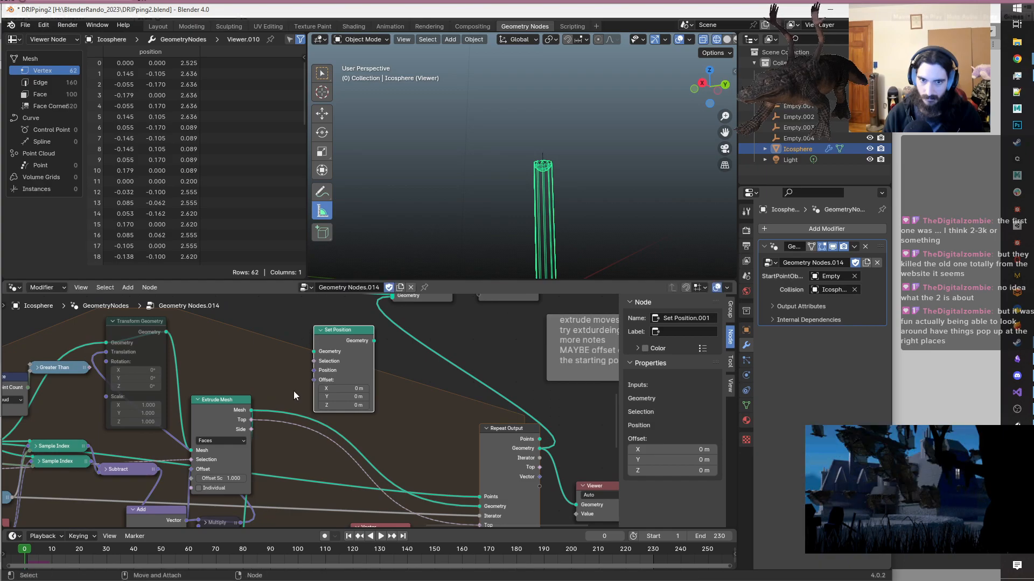
- Link Extrude Mesh's Mesh output to Set Position's Geometry and its Top output to Set Position's Selection
drag(251, 411, 313, 351)
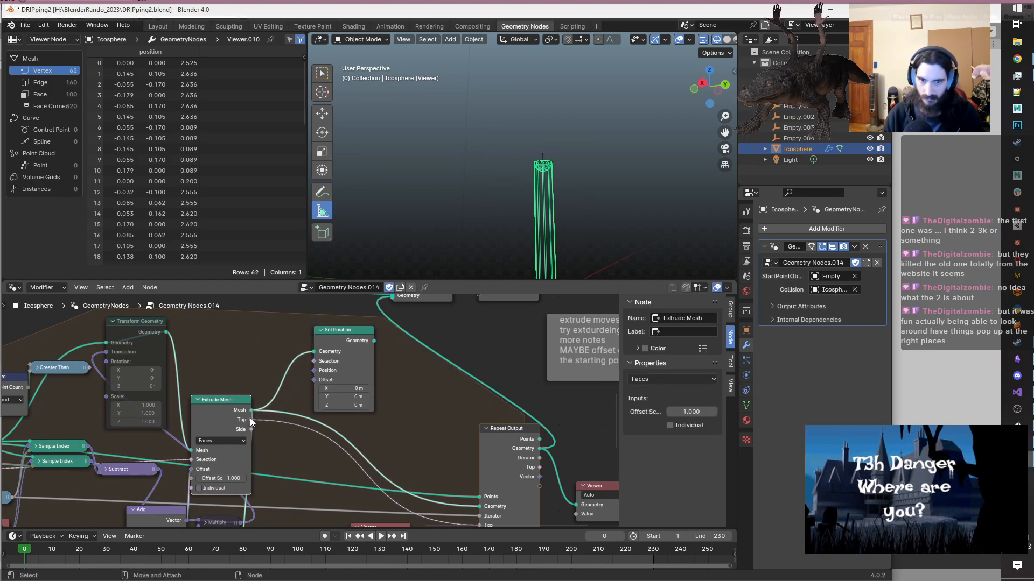
drag(251, 421, 315, 361)
scroll(378, 399, down, 1)
middle_drag(378, 399, 469, 395)
scroll(370, 388, up, 1)
scroll(370, 388, down, 3)
scroll(370, 389, up, 4)
scroll(483, 397, down, 1)
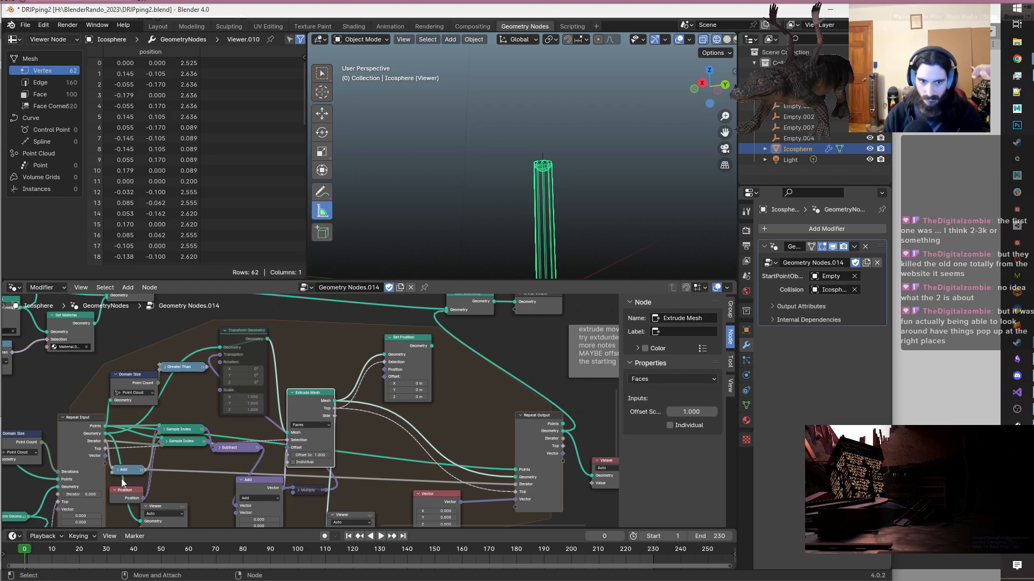
- Duplicate the Greater Than node near Set Position, change it to Less Than or Equal, and link Repeat Input's Iterator to its A input
drag(106, 444, 307, 341)
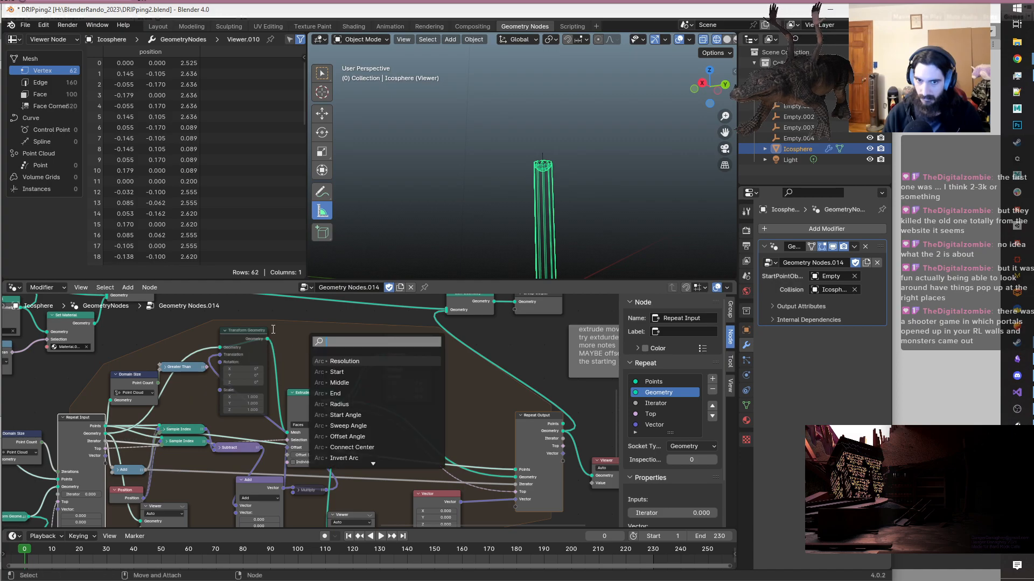
click(184, 369)
key(shift+d)
click(321, 338)
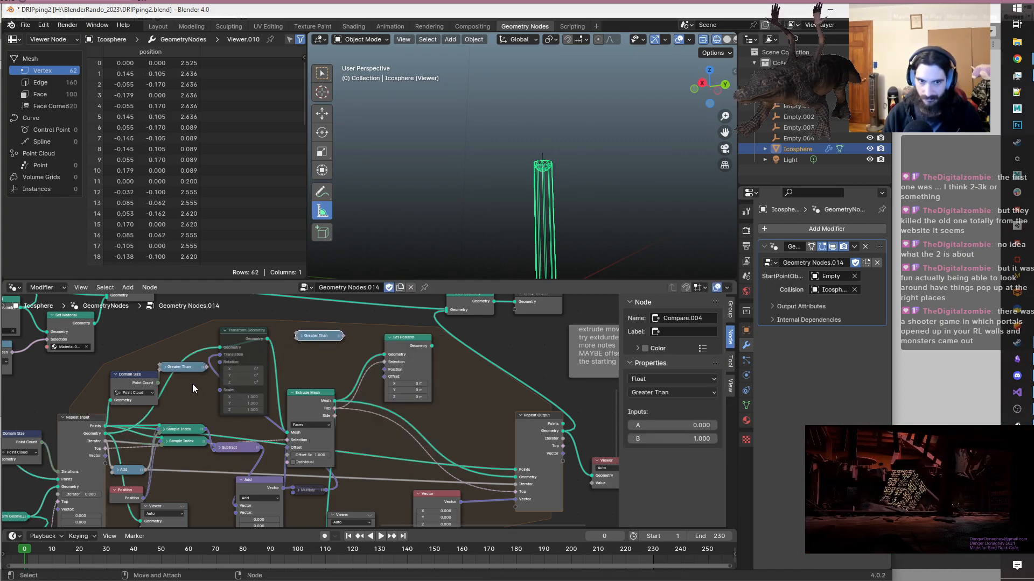
click(303, 335)
click(333, 362)
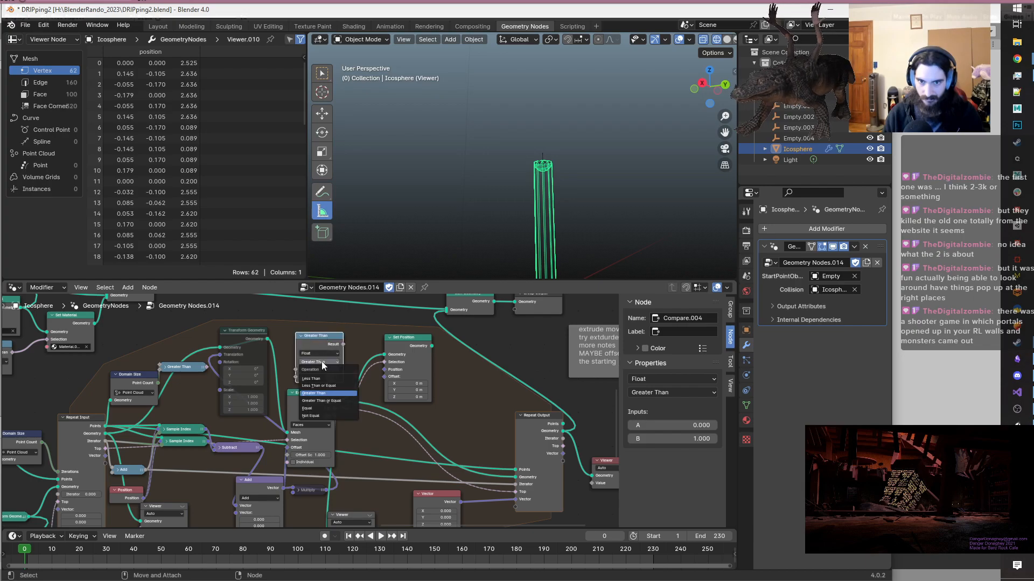
click(318, 386)
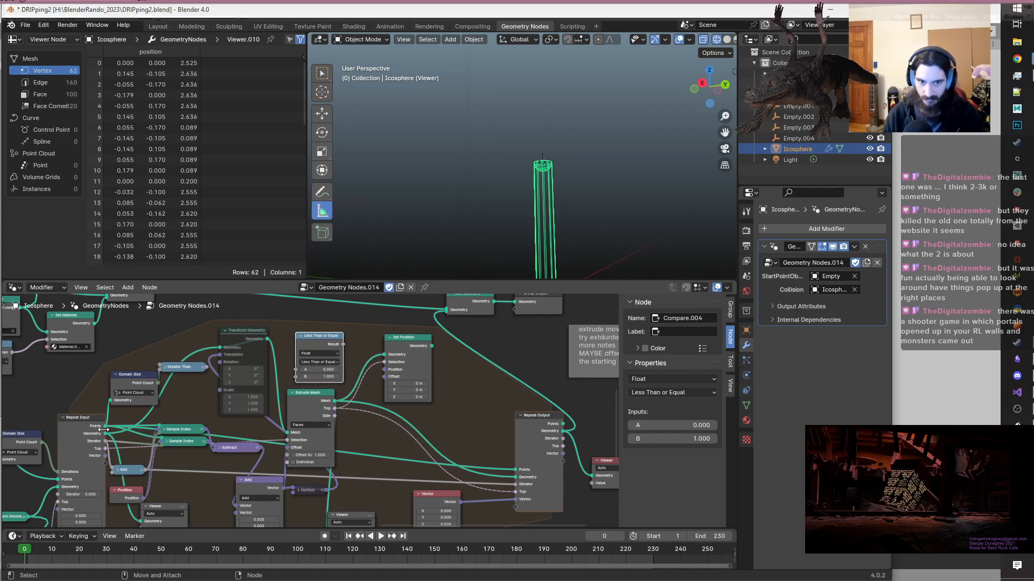
drag(106, 445, 299, 369)
- Add a Boolean Math node with the And operation between Set Position and Repeat Output
scroll(402, 424, up, 4)
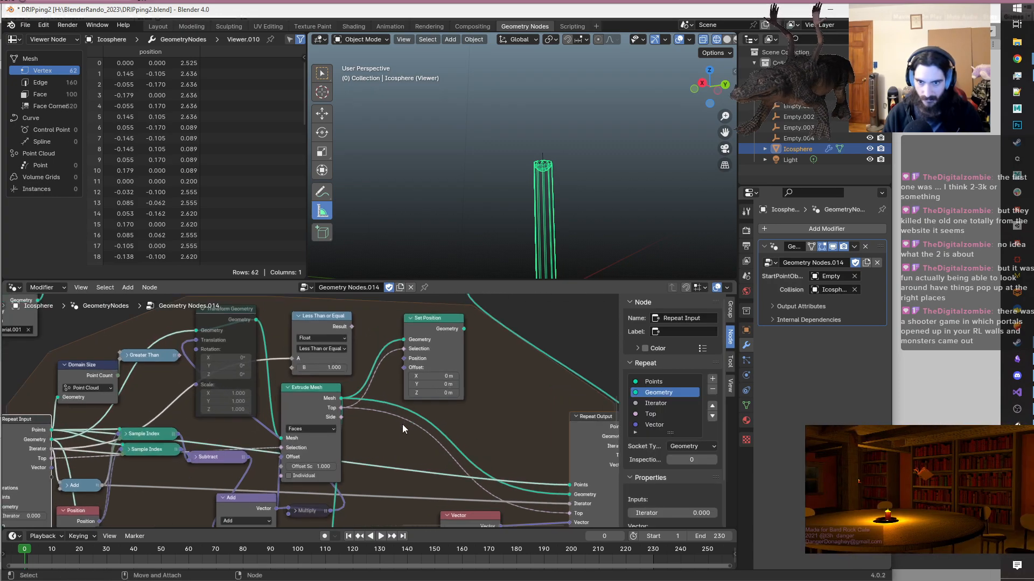
middle_drag(400, 353, 302, 380)
scroll(277, 383, up, 2)
scroll(276, 384, down, 2)
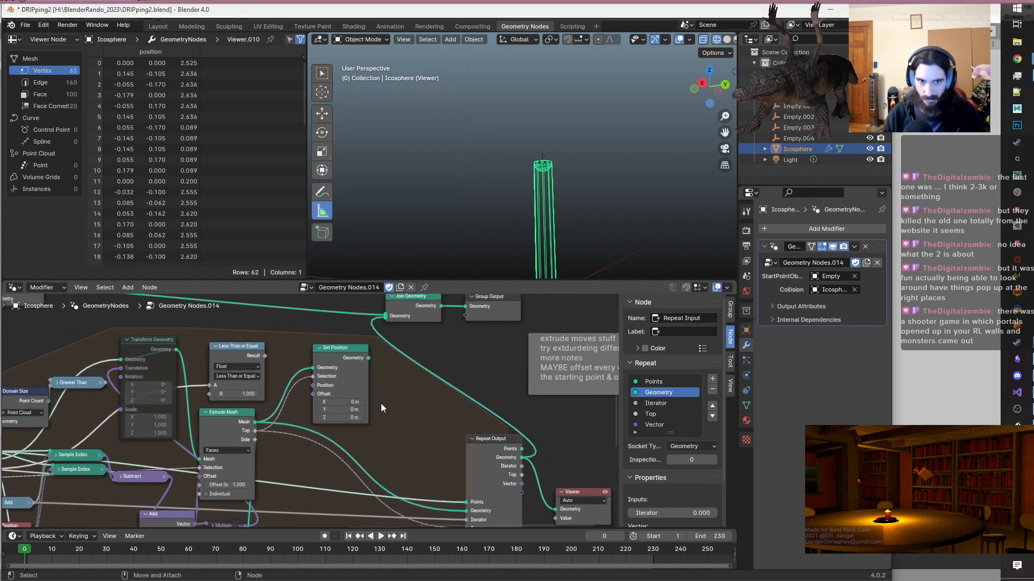
key(shift+a)
text(bool)
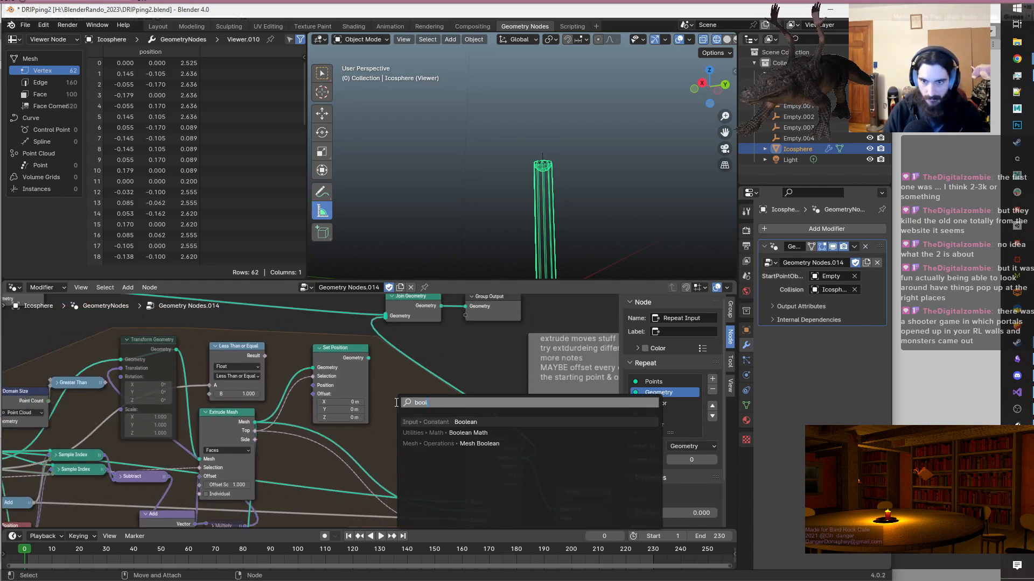
click(475, 434)
click(380, 412)
- Combine Less Than or Equal and Top in the And node, link it to Set Position's Selection, and route Set Position's Geometry into Repeat Output
drag(264, 356, 383, 439)
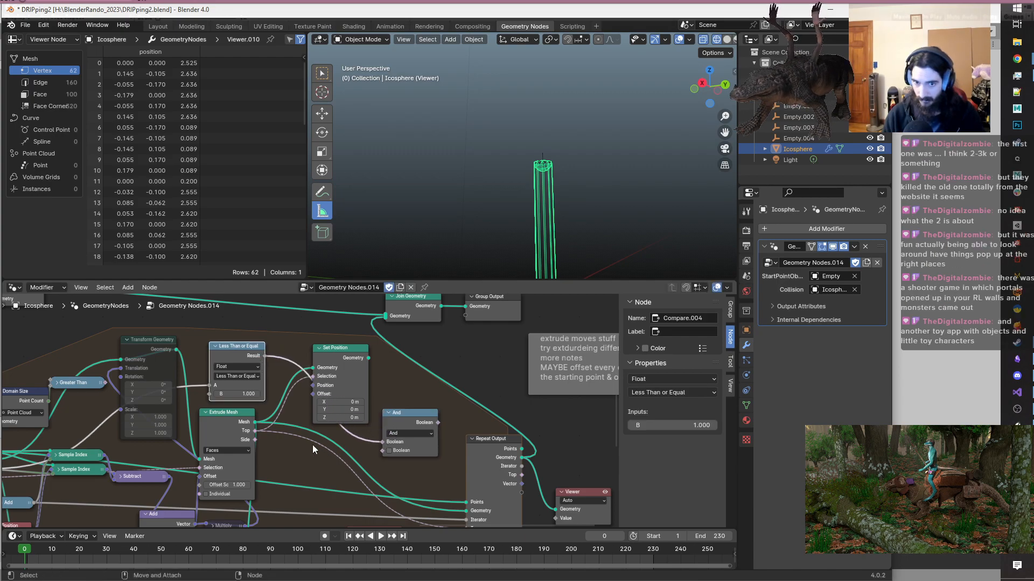
drag(254, 431, 383, 451)
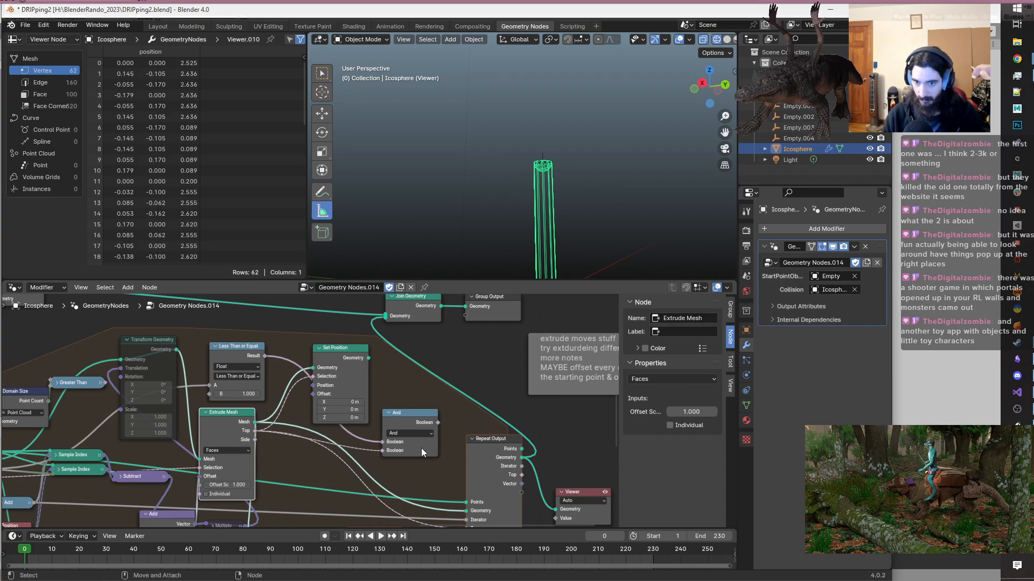
drag(439, 422, 433, 492)
scroll(353, 386, down, 1)
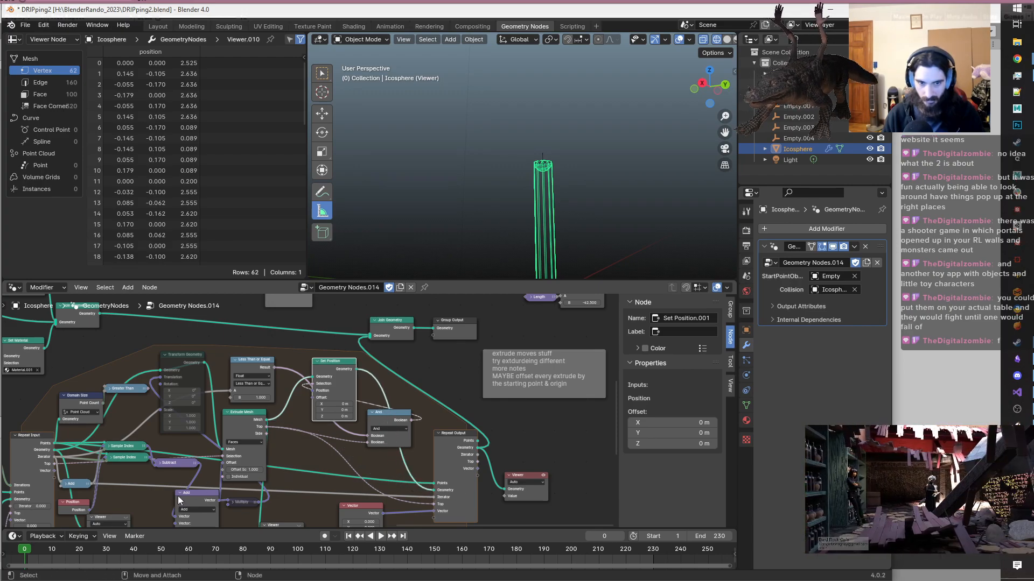
- Try an X offset of -1 m on the Set Position node and reset it to 0 m
scroll(379, 411, up, 3)
scroll(374, 413, up, 1)
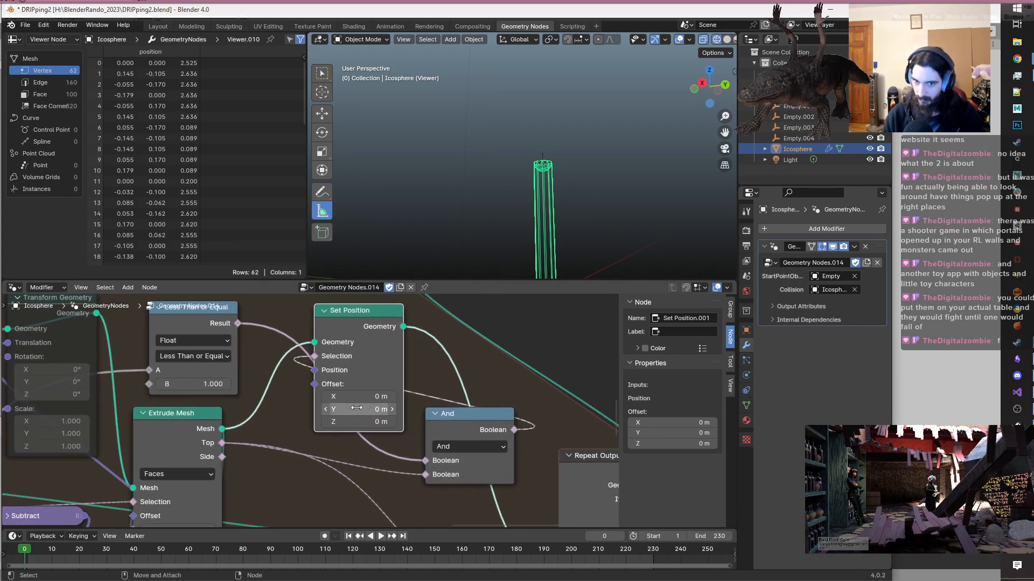
mouse_move(355, 396)
mouse_down()
mouse_move(391, 397)
mouse_move(343, 396)
mouse_up()
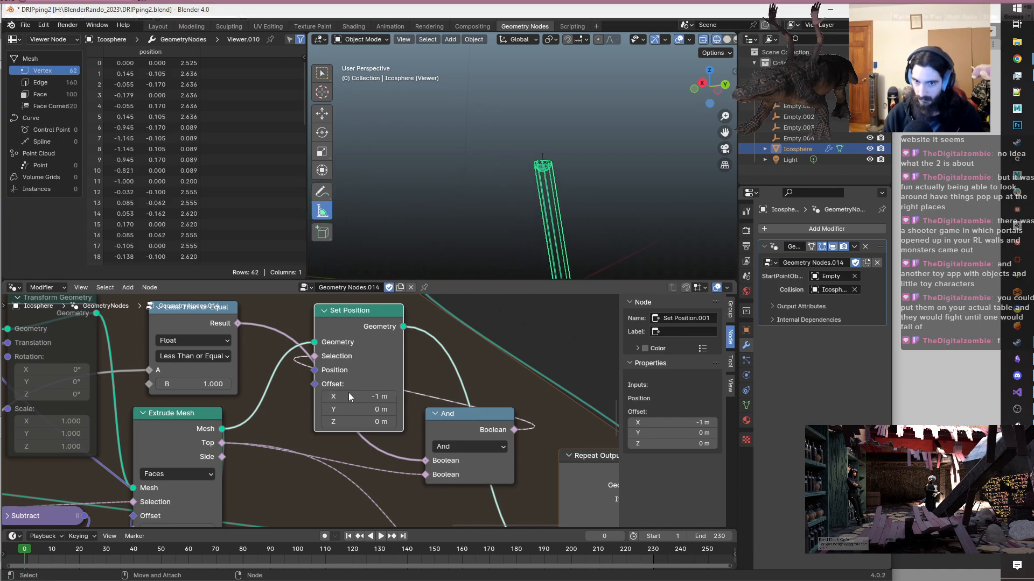
double_click(351, 395)
text(0)
key(Return)
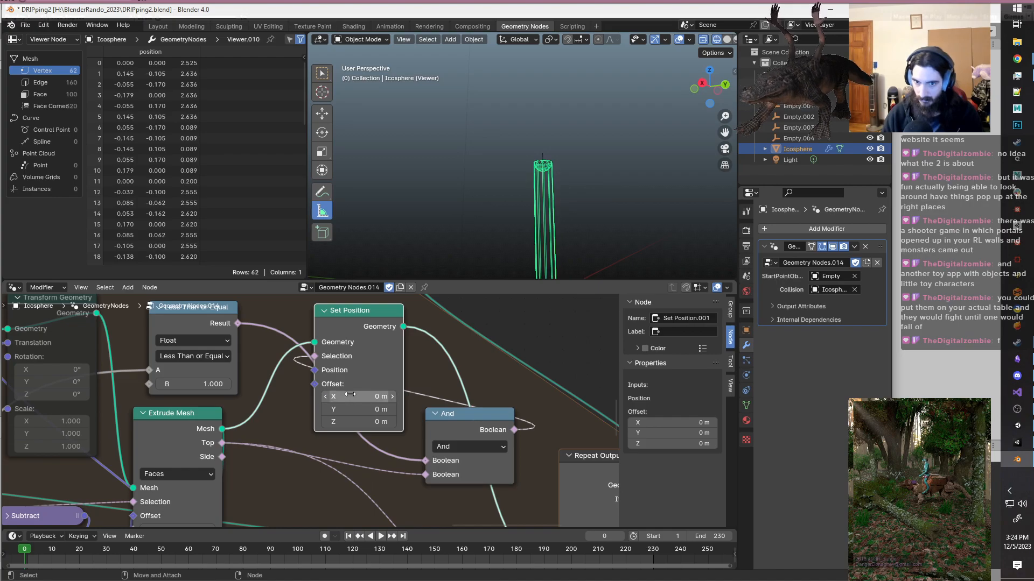
- Set the Set Position node's Z offset to 2.8 m and play the animation to frame 25
drag(356, 422, 393, 421)
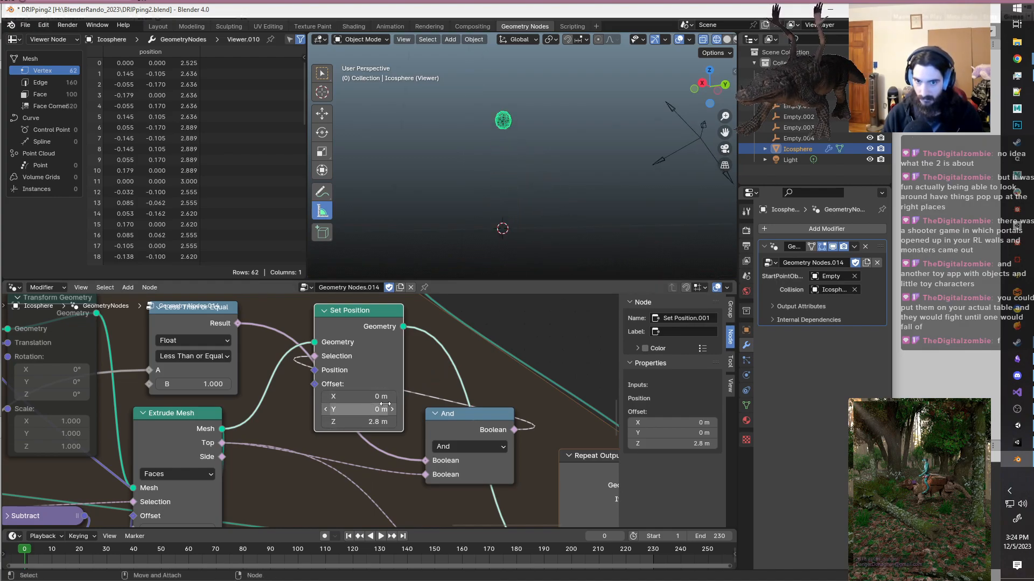
key(space)
key(space)
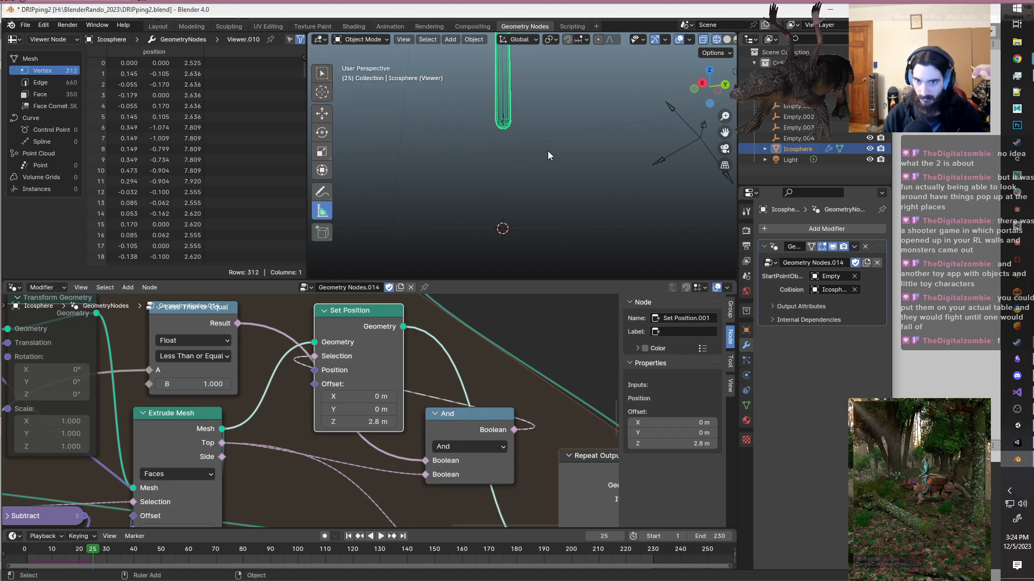
- Deactivate the Viewer at Repeat Output and inspect the complete icosphere result in the viewport
key(Home)
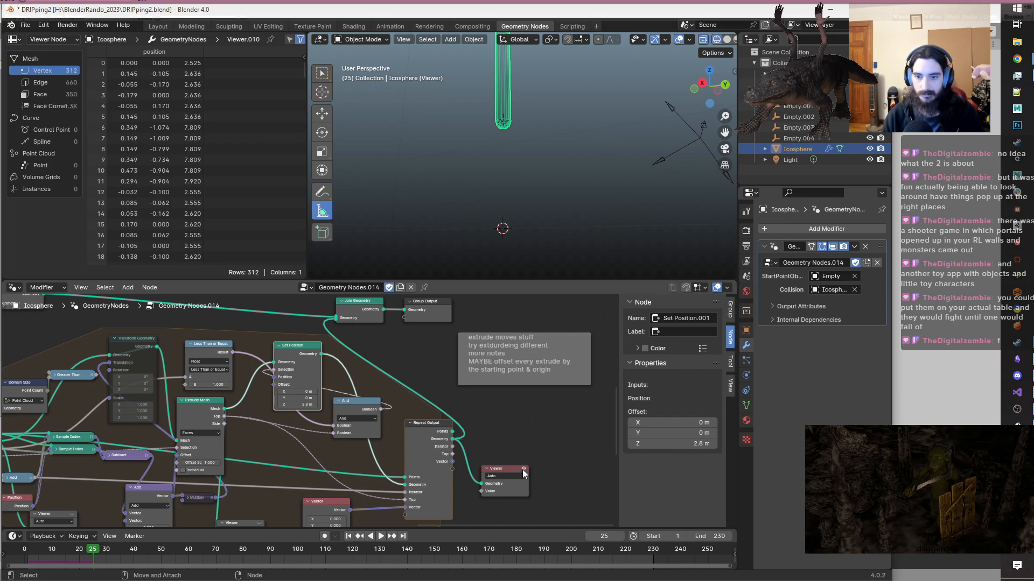
click(523, 470)
scroll(561, 121, down, 6)
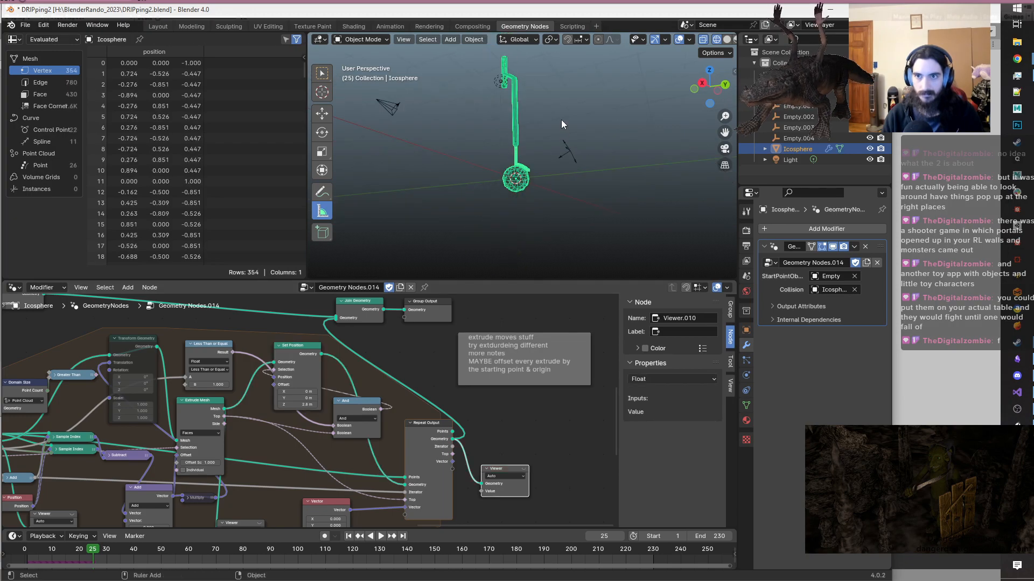
scroll(610, 171, up, 4)
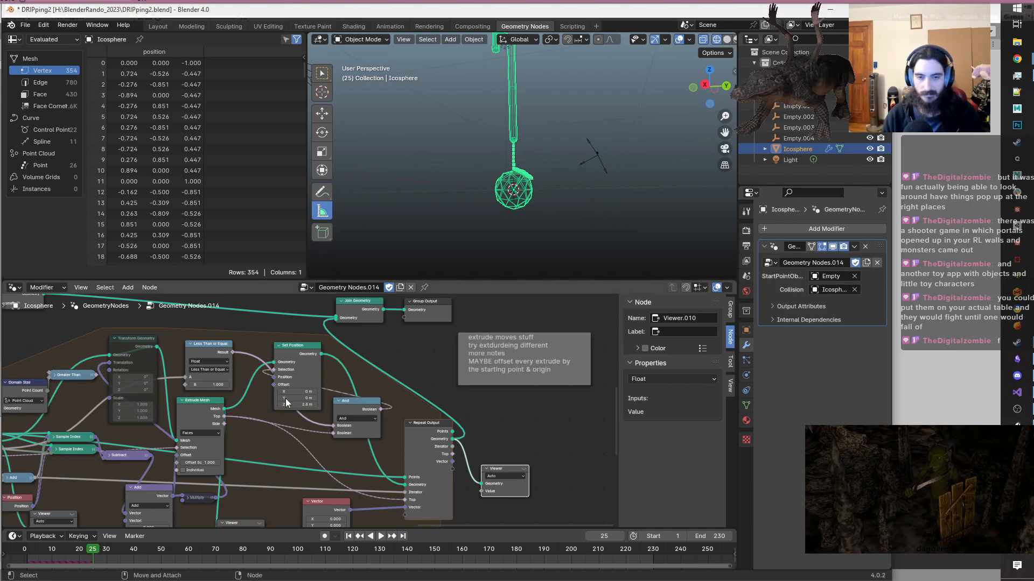
- Rearrange the nodes so that And sits between Less Than or Equal and Set Position
scroll(309, 409, up, 2)
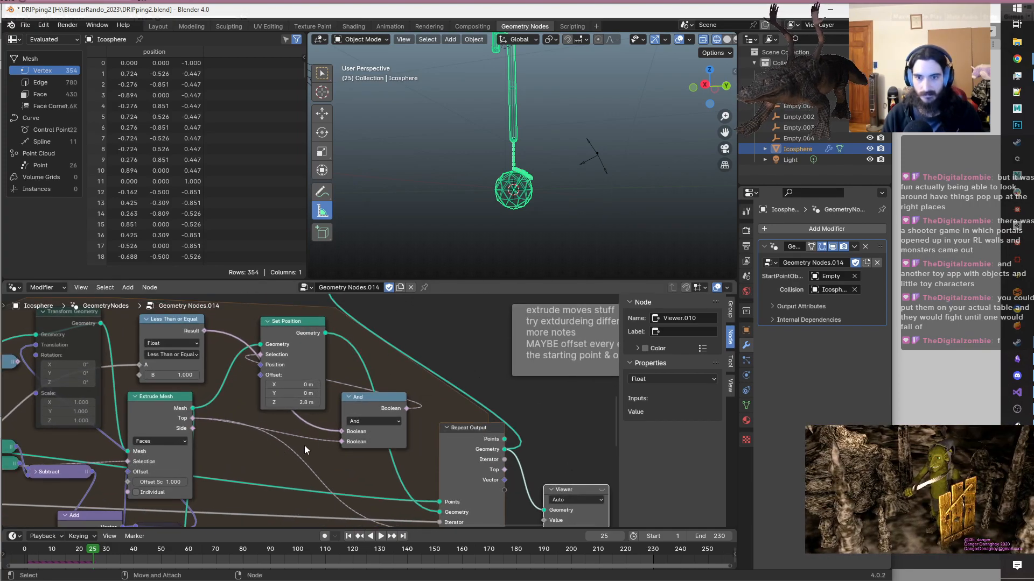
drag(379, 409, 352, 419)
drag(308, 335, 410, 324)
click(257, 339)
drag(338, 405, 284, 386)
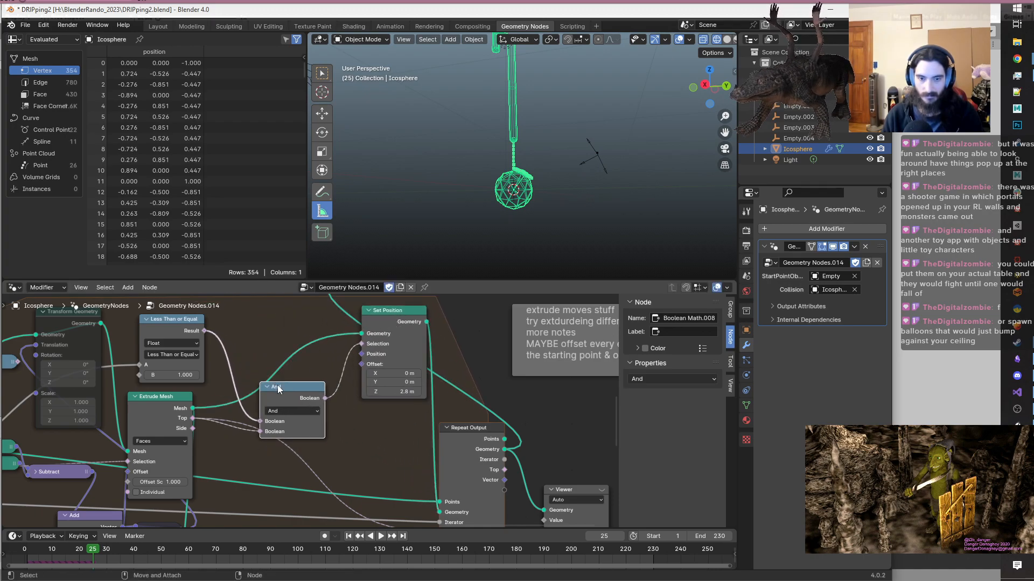
- Duplicate the And node, change the copy to Not, and insert it between And and Set Position's Selection
key(shift+d)
click(362, 425)
click(393, 448)
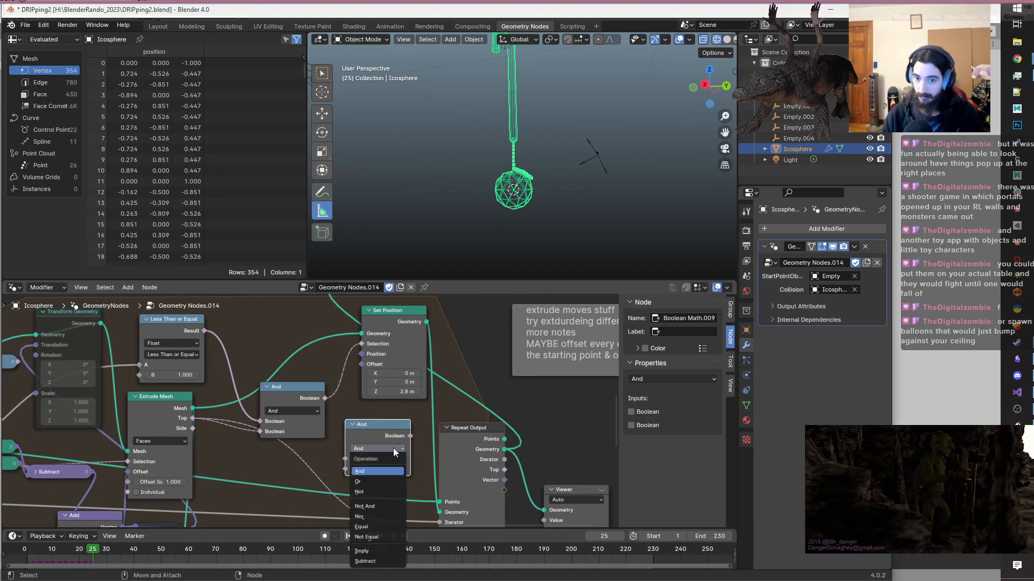
click(374, 491)
drag(377, 437, 347, 383)
- Move the extrude notes frame clear of the Set Position node and return the timeline to frame 0
scroll(429, 422, down, 4)
middle_drag(433, 423, 380, 422)
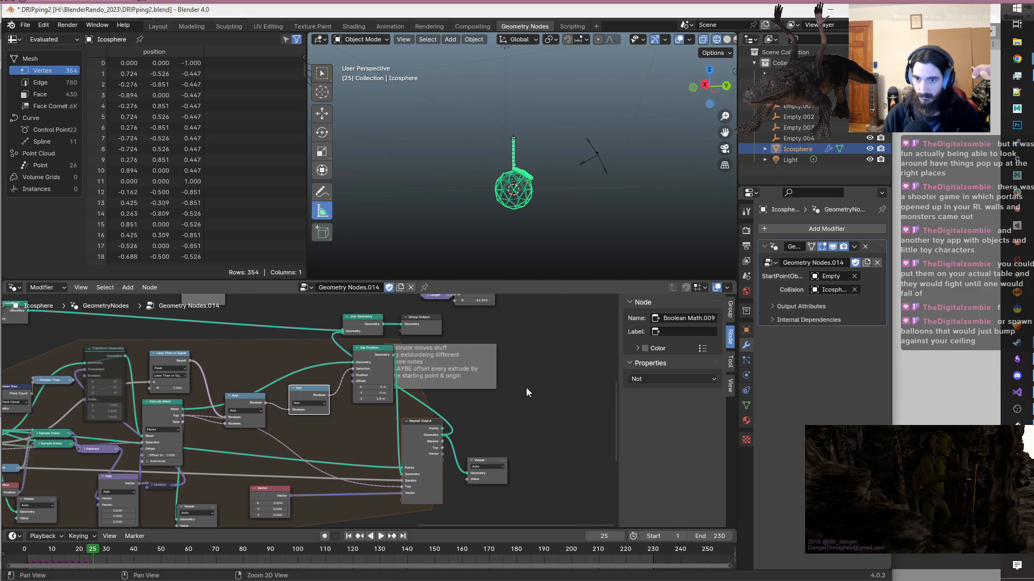
drag(489, 350, 580, 341)
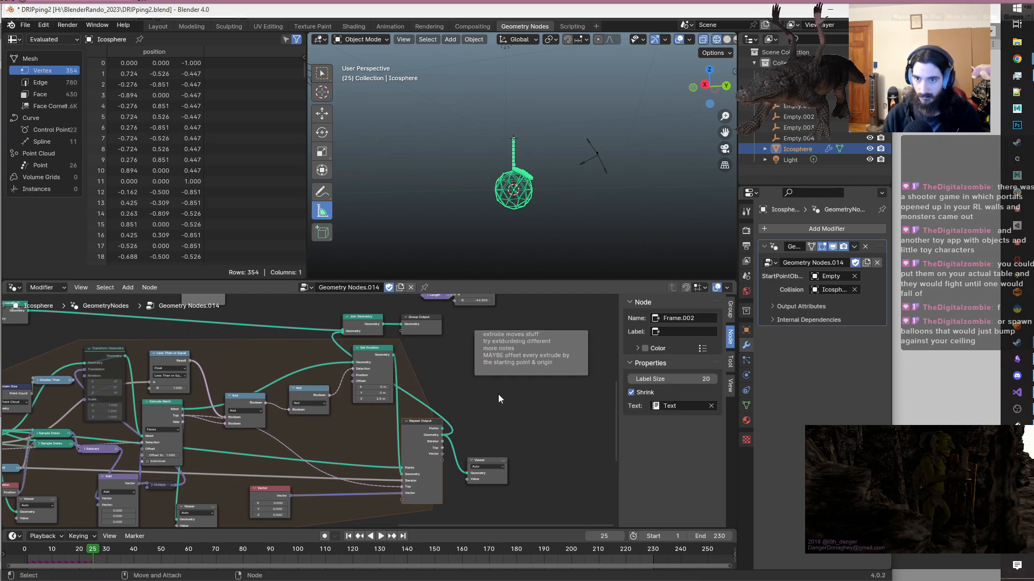
scroll(498, 393, up, 2)
drag(34, 554, 23, 554)
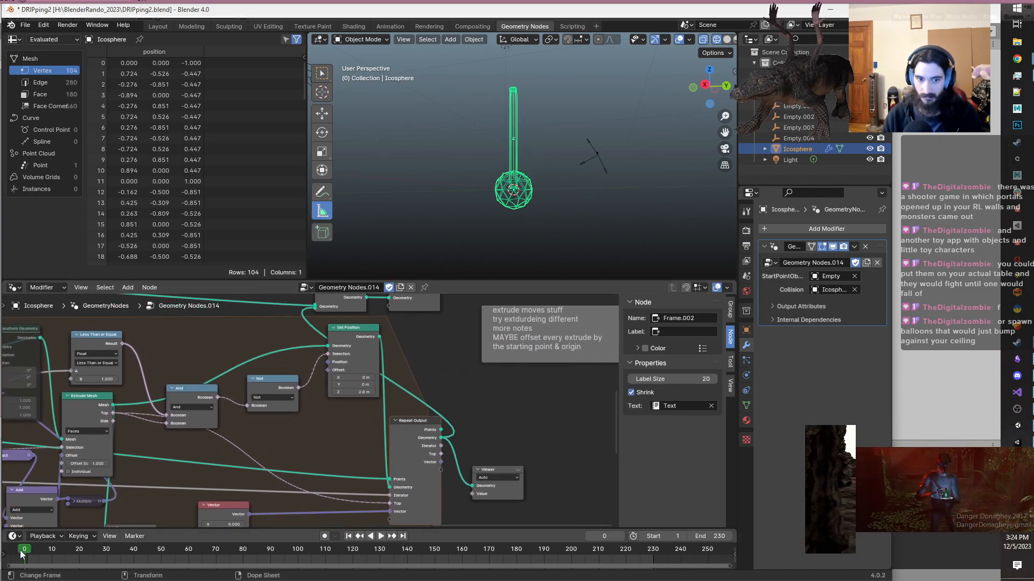
- Play the animation from frame 0 and stop it at frame 30
key(space)
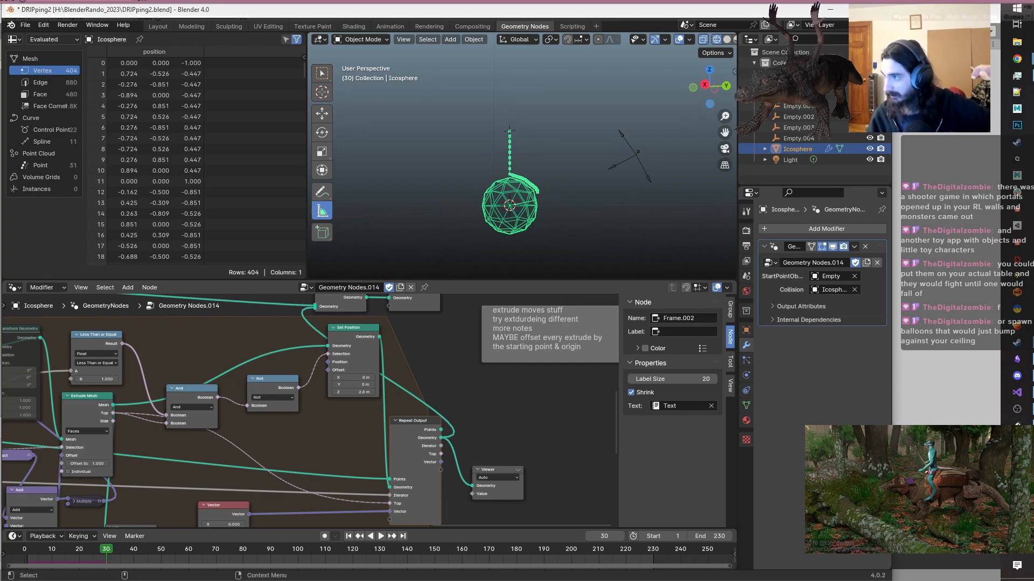
- Switch to Chrome, check the Magic Leap Buy Now page, and return to Blender
click(1016, 58)
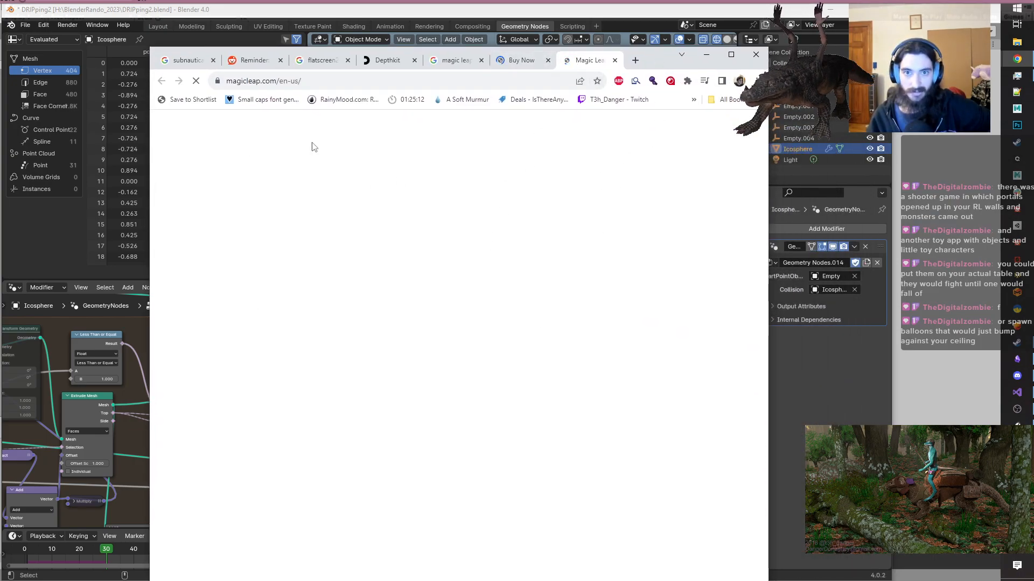
click(520, 61)
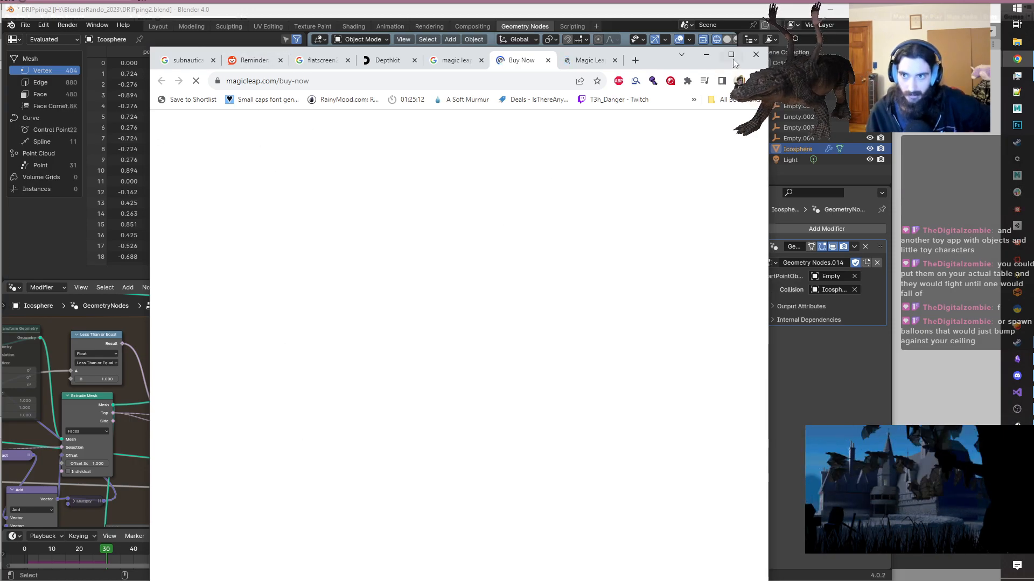
click(706, 55)
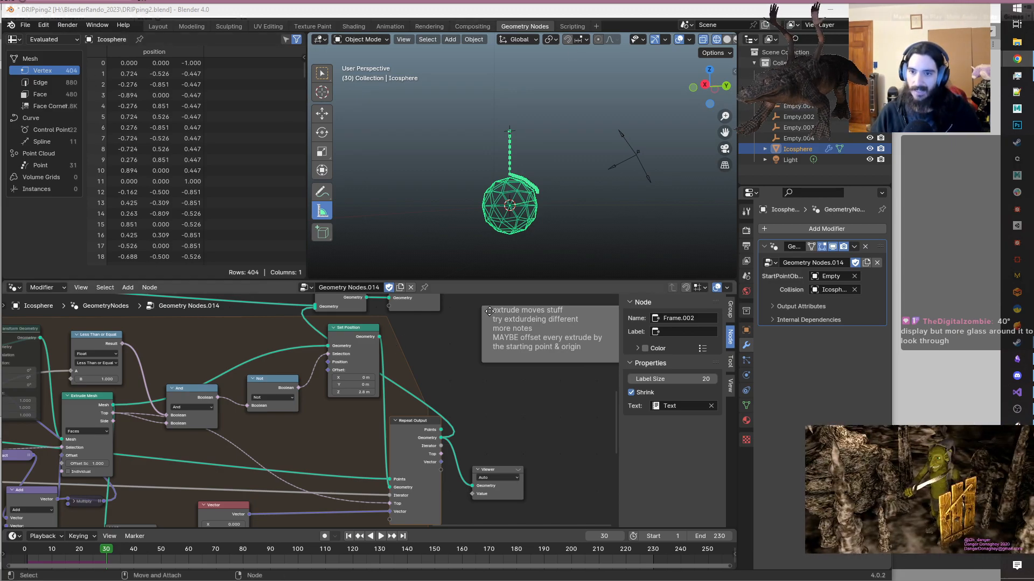
- Line up the And and Not nodes directly beside the Less Than or Equal node
scroll(306, 445, up, 2)
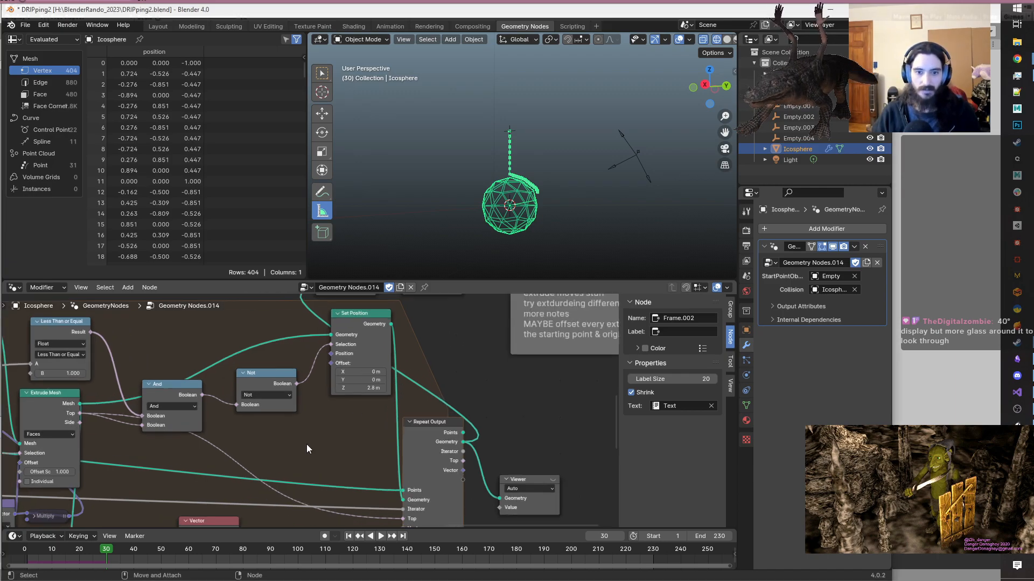
middle_drag(307, 449, 459, 470)
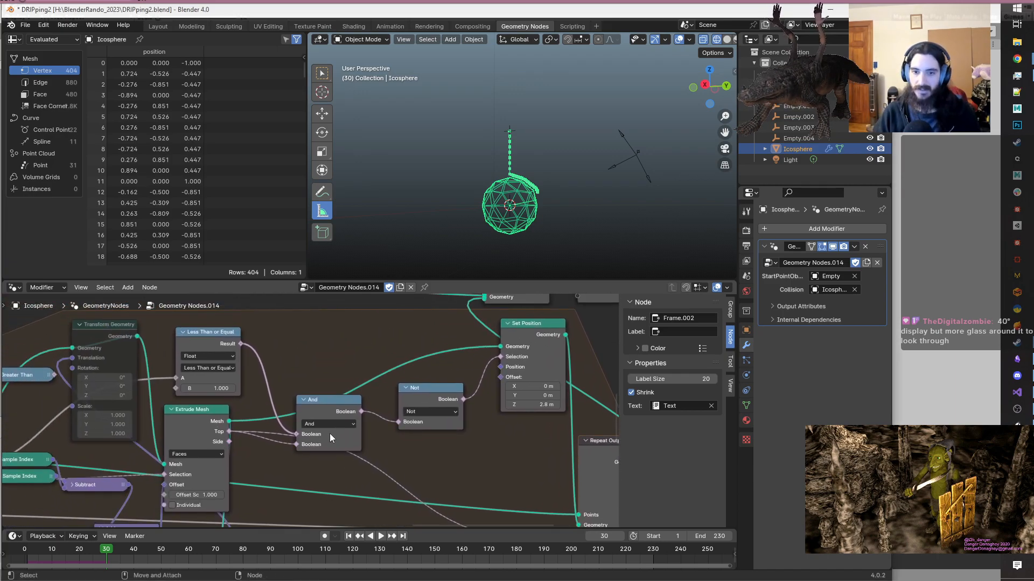
drag(332, 412, 280, 353)
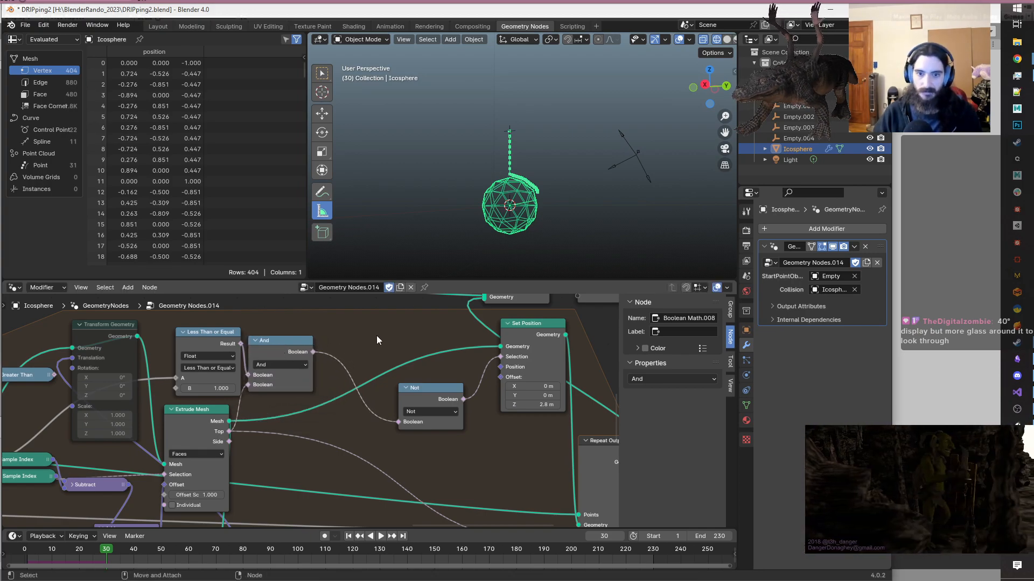
drag(414, 388, 336, 347)
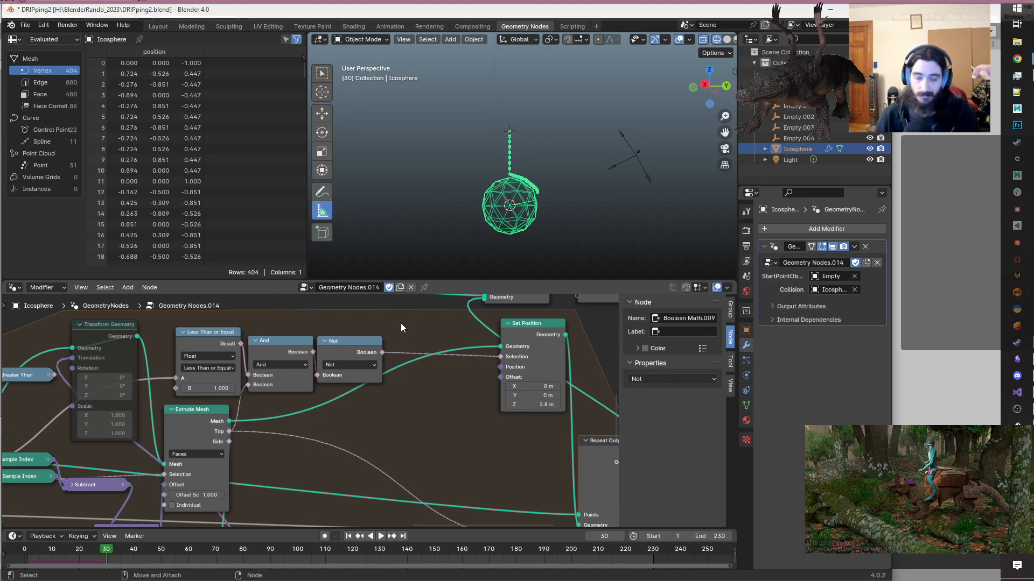
- Examine the repeat zone's nodes and links from Repeat Input through Extrude Mesh and Set Position to Repeat Output
scroll(399, 420, down, 3)
middle_drag(398, 420, 467, 397)
scroll(466, 398, up, 1)
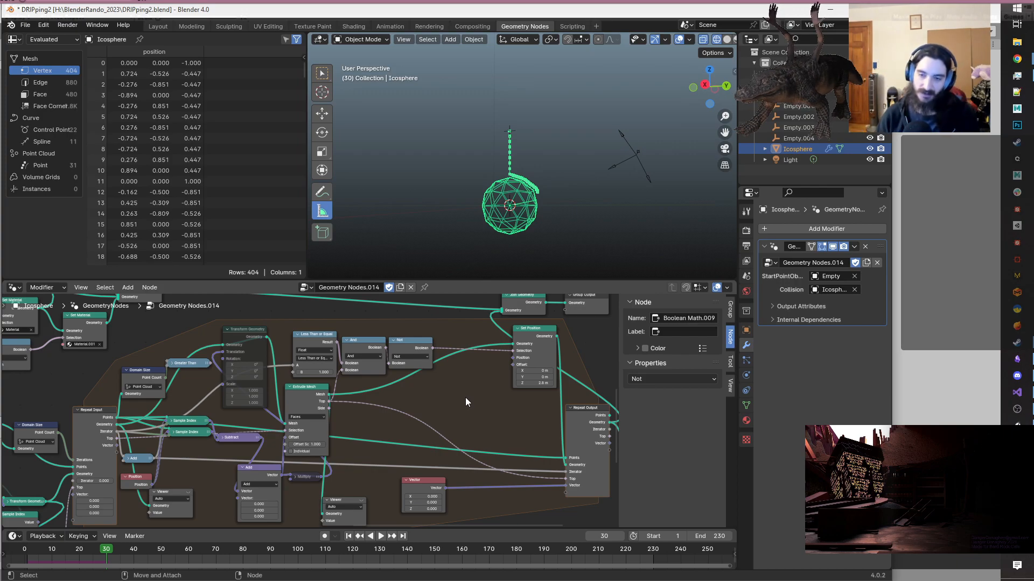
scroll(465, 403, down, 2)
mouse_move(465, 402)
middle_down()
mouse_move(406, 409)
mouse_move(468, 397)
middle_up()
scroll(461, 402, up, 1)
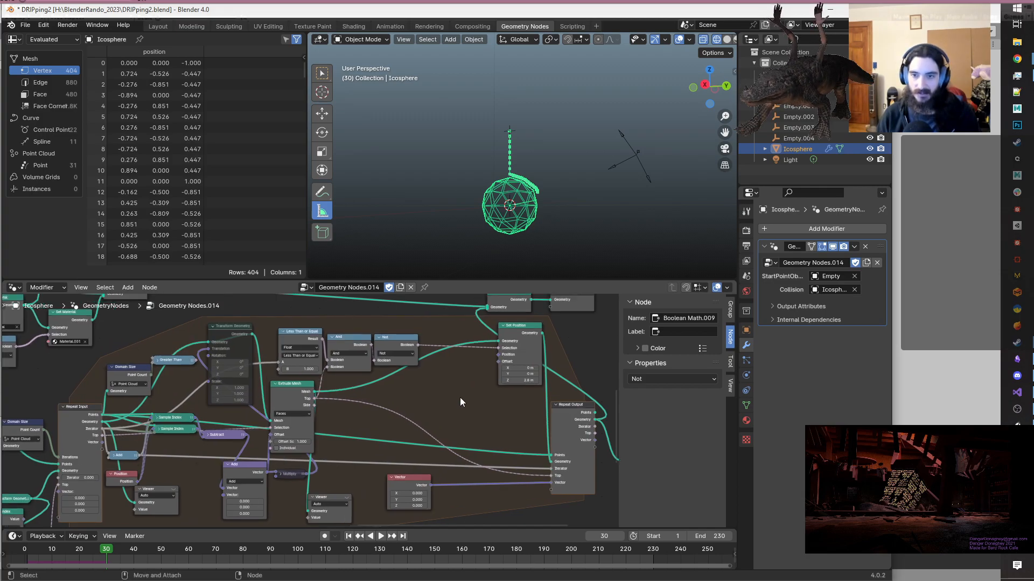
middle_drag(461, 398, 376, 434)
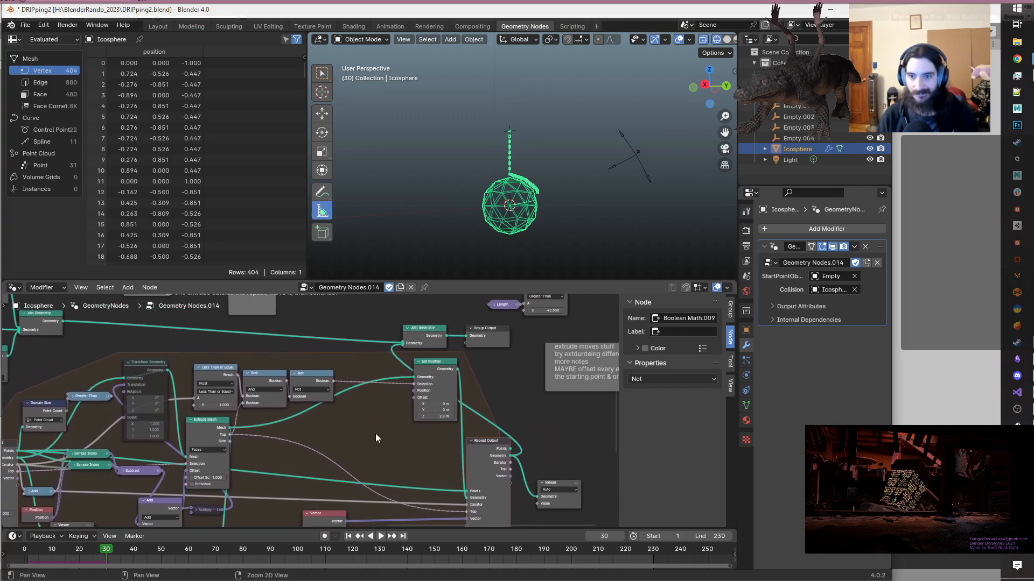
scroll(393, 423, up, 3)
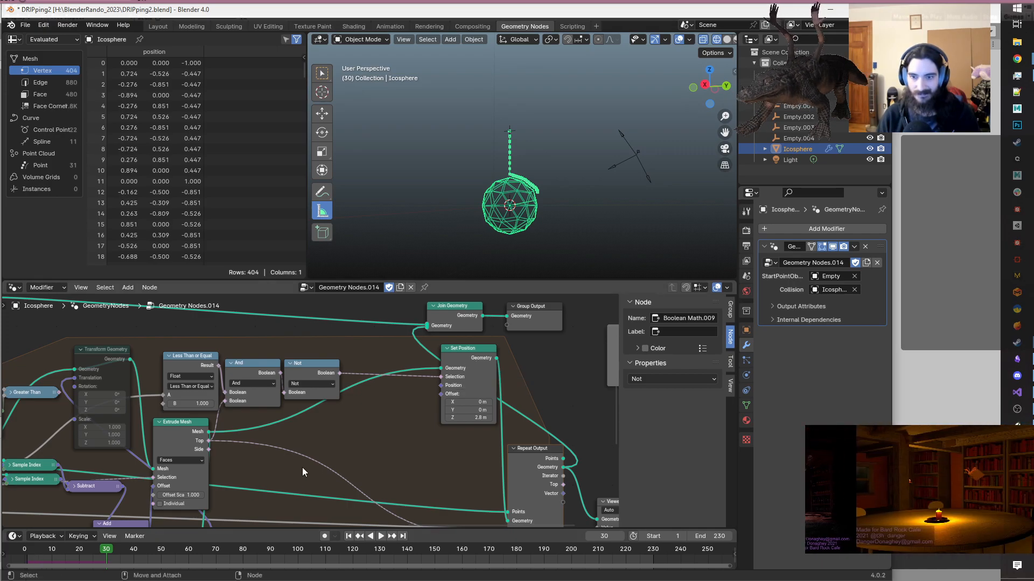
scroll(302, 467, down, 3)
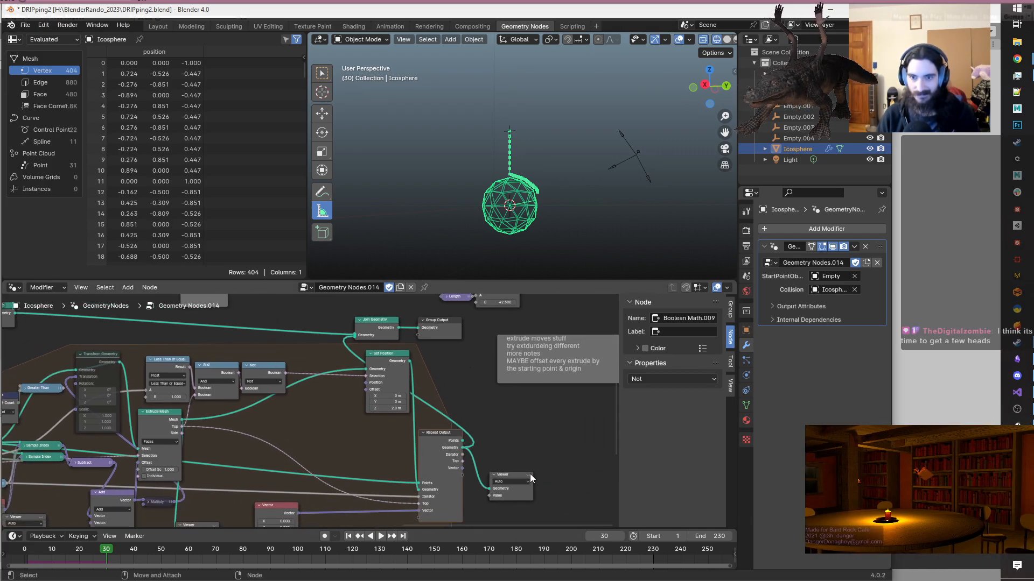
- Activate the Viewer at Repeat Output and play the animation from frame 0 to frame 98
click(528, 475)
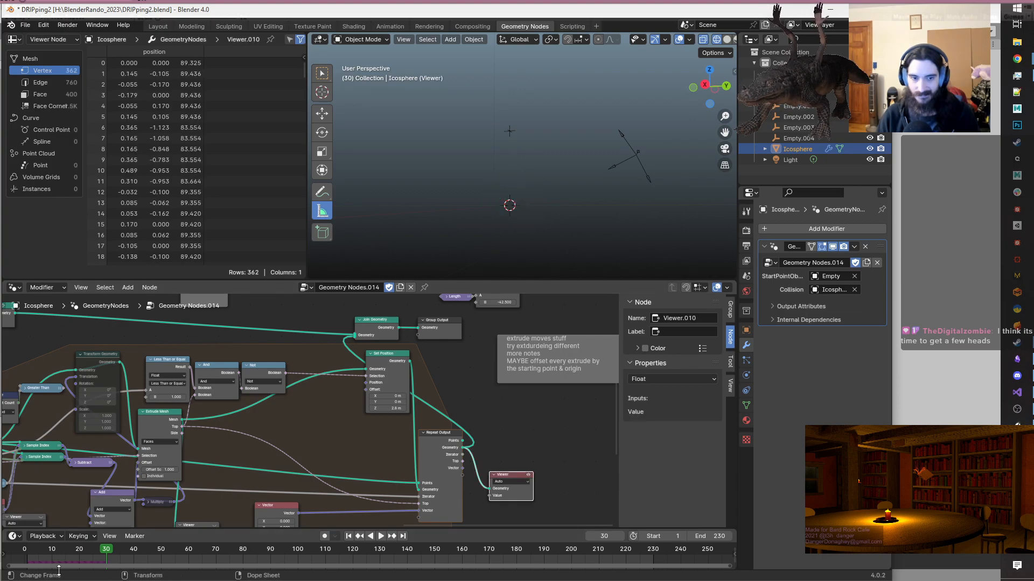
click(24, 556)
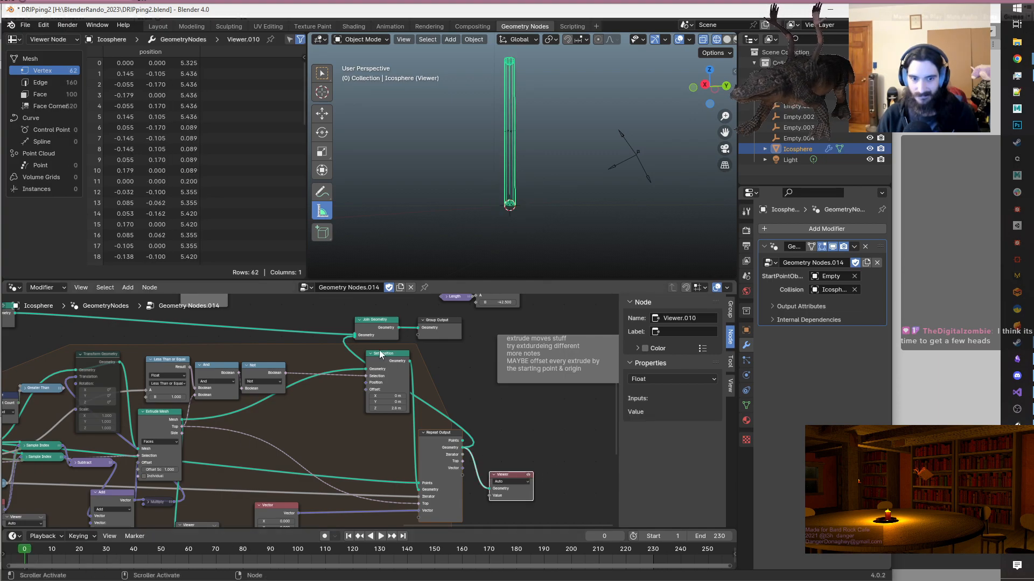
key(space)
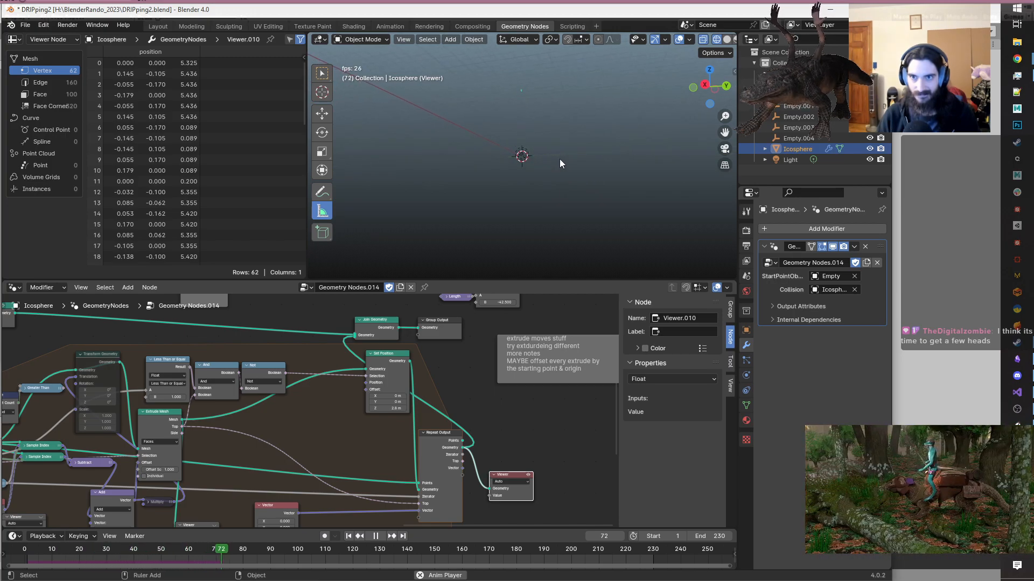
key(space)
- Inspect the lower end of the extruded drip geometry closely in the viewport at frame 98
middle_drag(560, 159, 583, 166)
shift+middle_drag(565, 121, 555, 205)
scroll(516, 150, up, 4)
scroll(517, 146, up, 5)
alt+middle_drag(512, 107, 564, 184)
scroll(540, 185, up, 6)
middle_drag(554, 139, 622, 187)
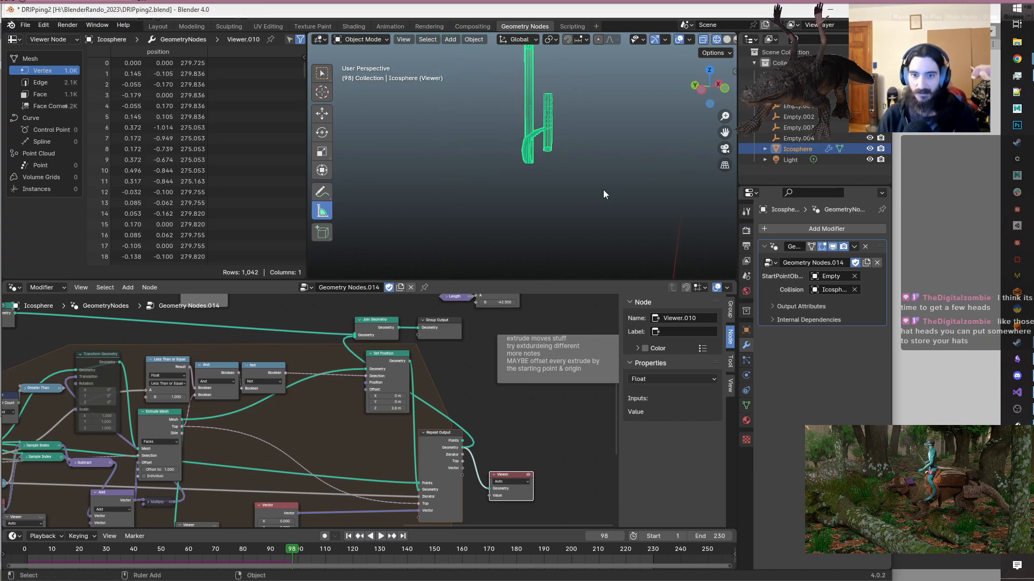
- Change the Less Than or Equal comparison feeding the And node to Less Than
scroll(348, 412, down, 1)
scroll(347, 412, up, 1)
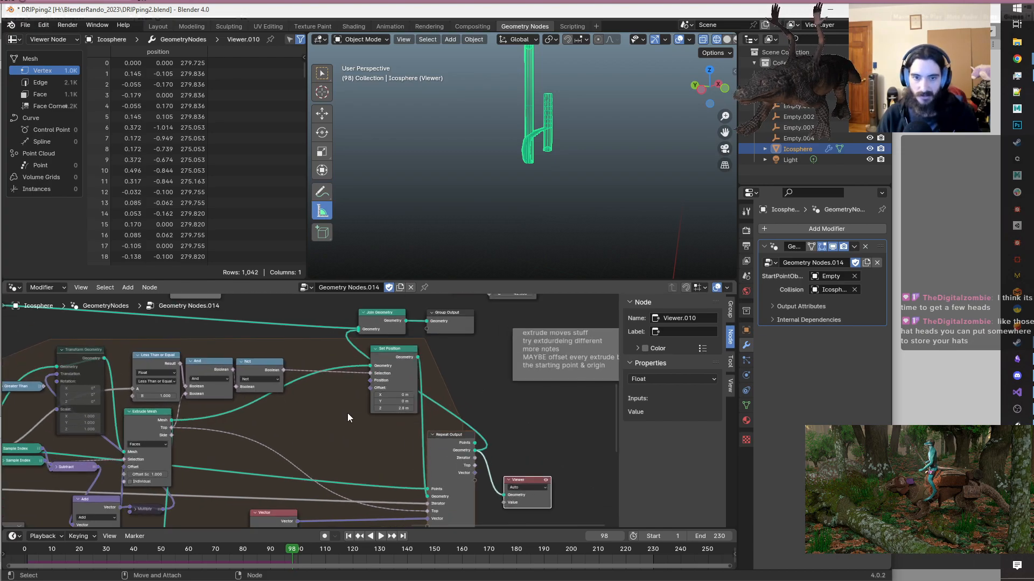
scroll(319, 420, up, 2)
scroll(306, 411, up, 1)
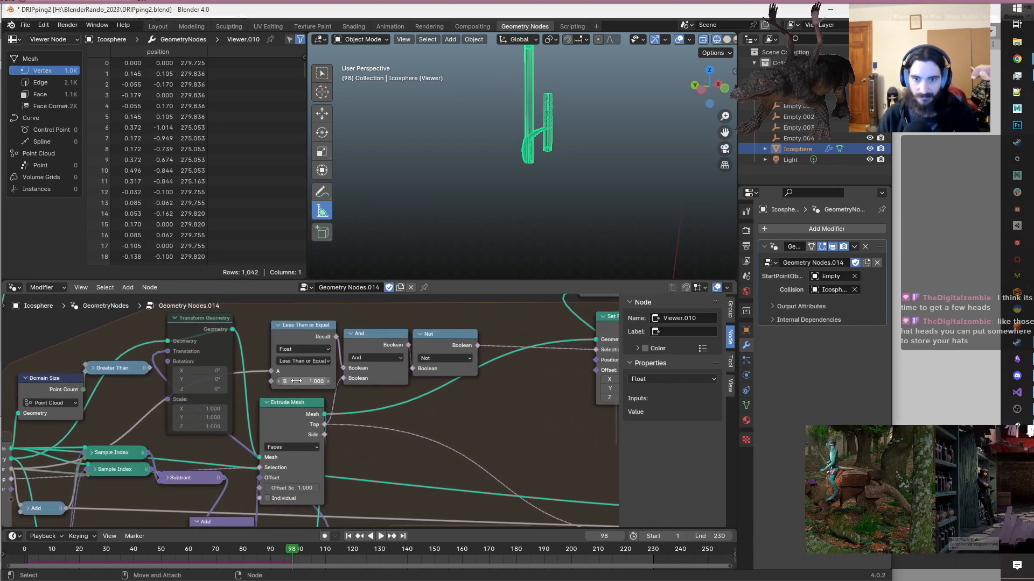
click(320, 362)
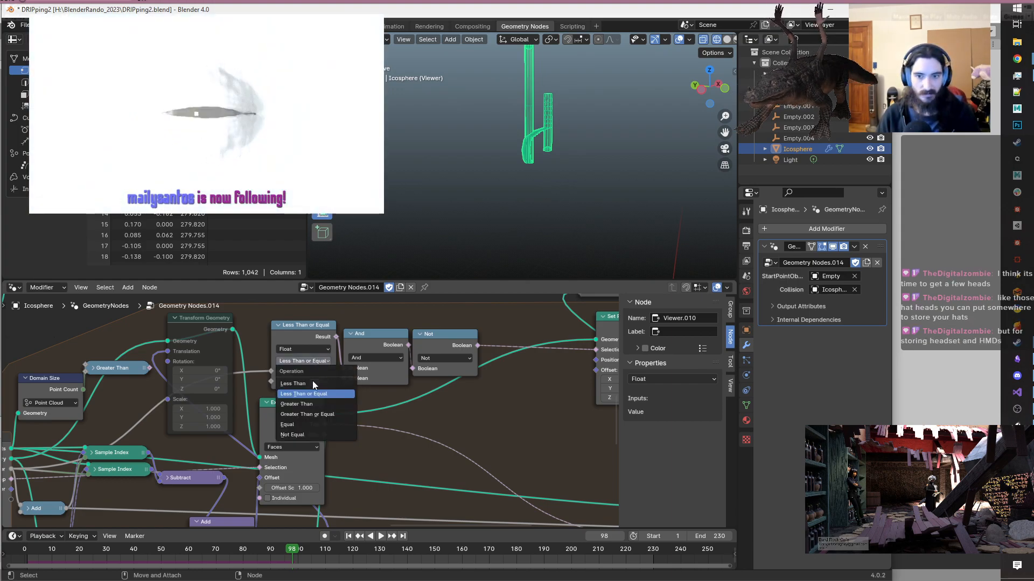
click(293, 383)
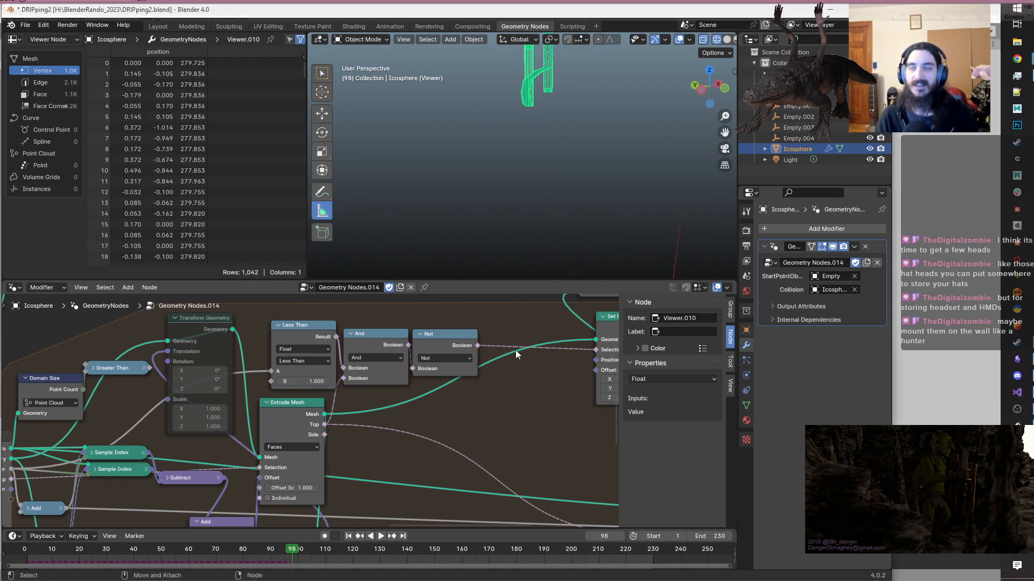
- Move the Set Position node closer to the Not node and set its Offset Z to 0 m
scroll(526, 371, down, 6)
middle_drag(456, 392, 406, 361)
scroll(434, 364, up, 2)
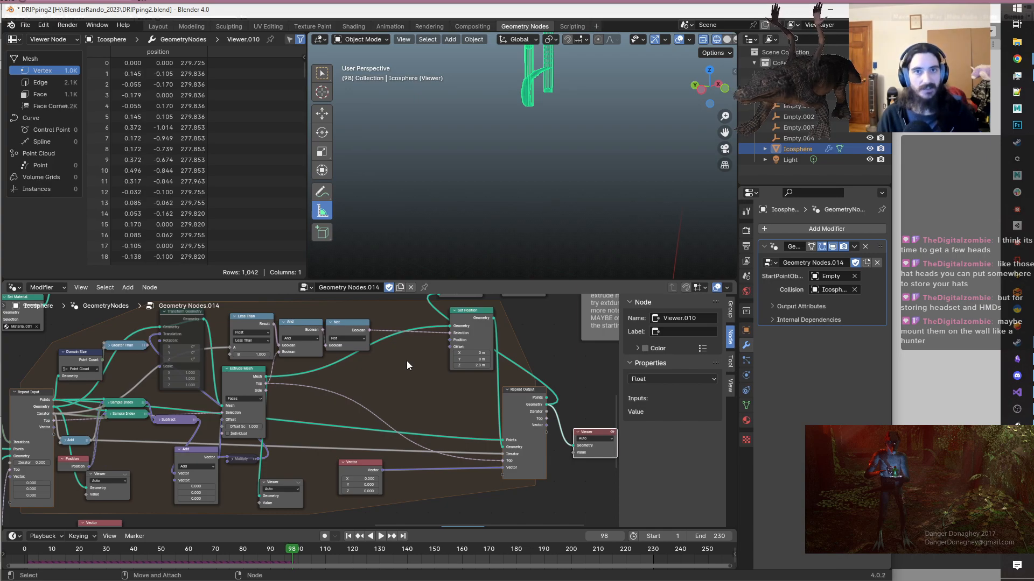
drag(525, 338, 229, 315)
click(406, 364)
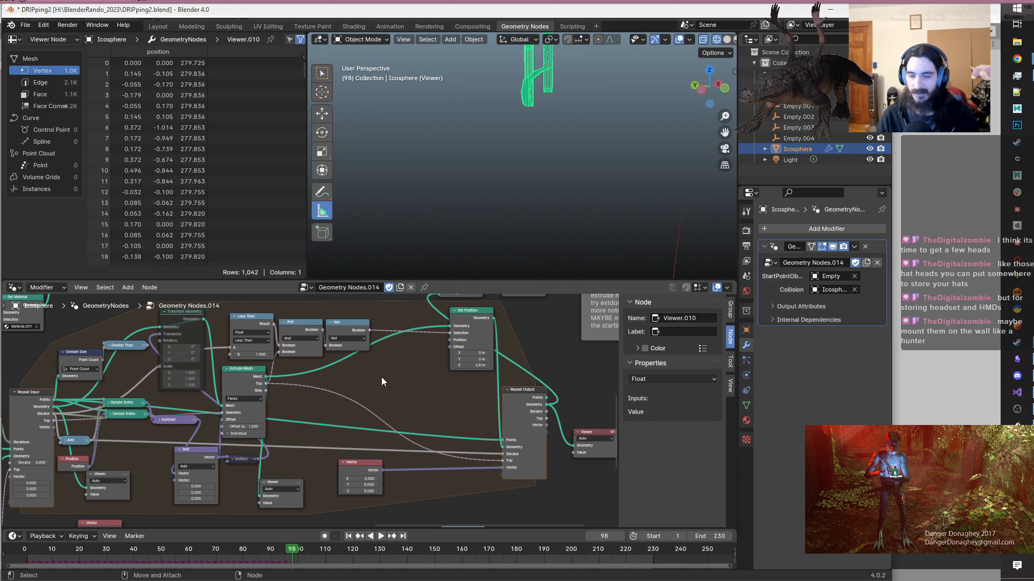
middle_drag(370, 381, 395, 380)
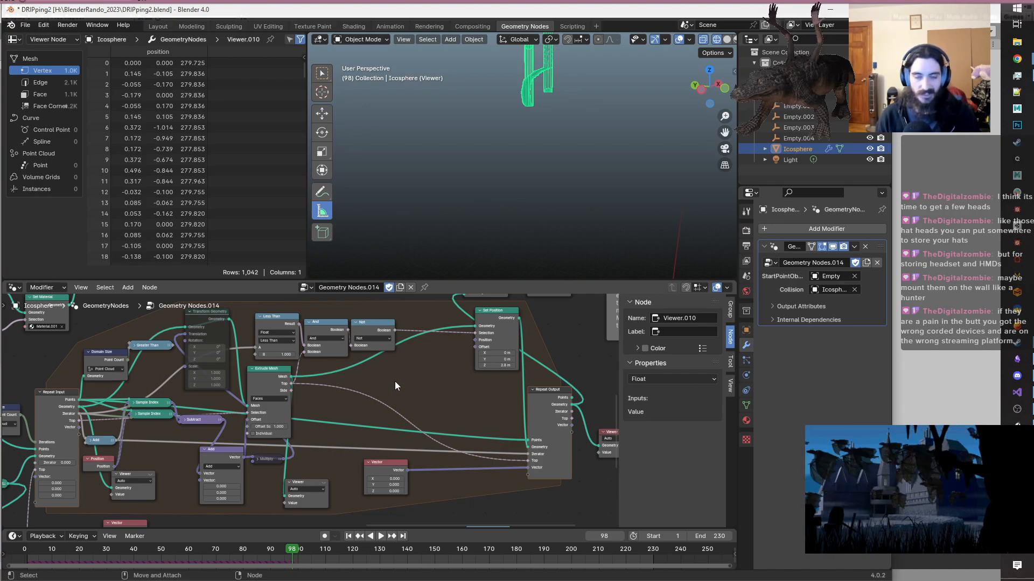
middle_drag(424, 380, 408, 384)
scroll(407, 383, up, 1)
drag(495, 312, 433, 330)
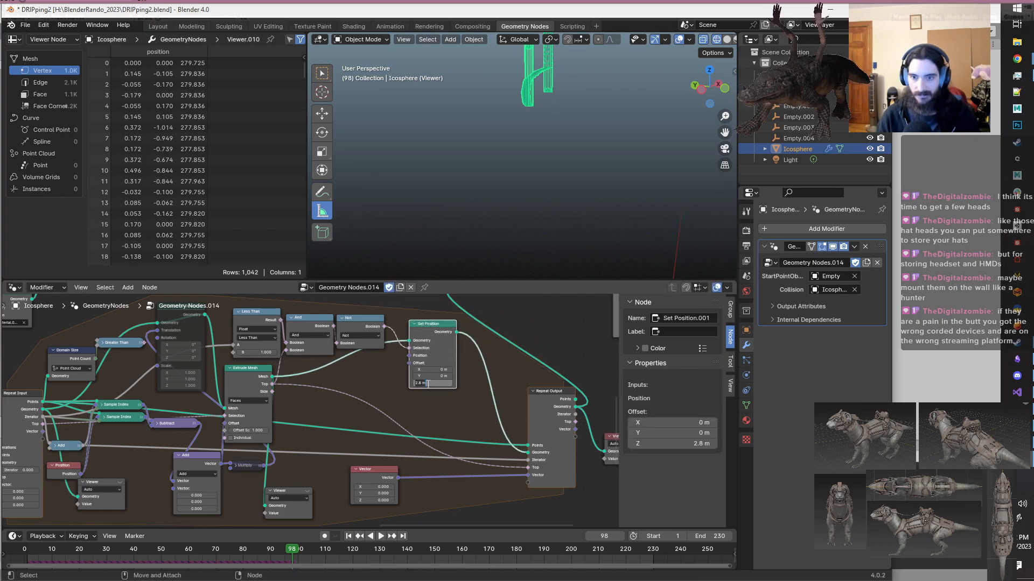
text(0)
key(Return)
- Inspect the viewport around the world origin with the zero offset applied
shift+middle_drag(579, 202, 557, 205)
scroll(565, 205, down, 3)
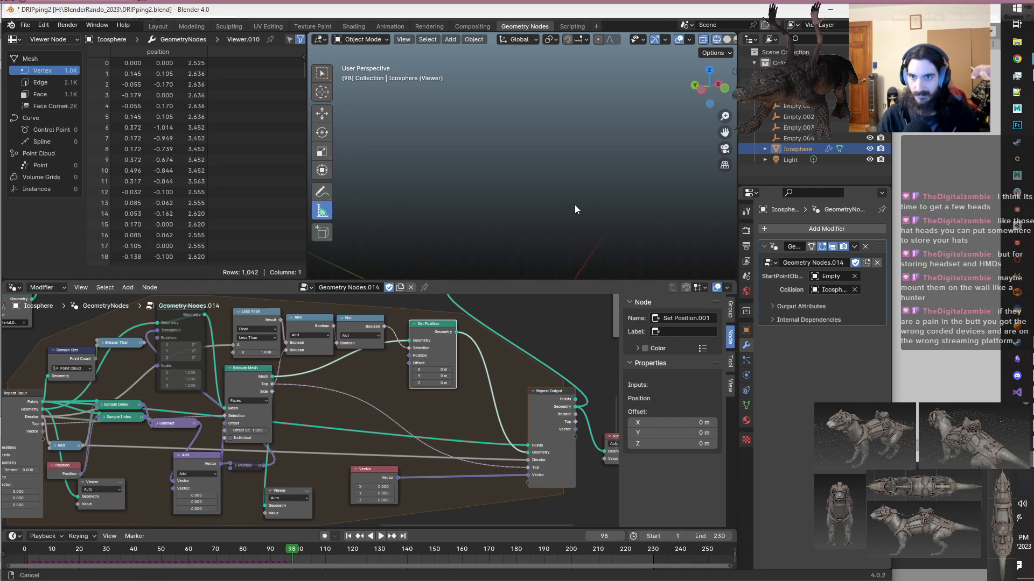
scroll(574, 204, down, 3)
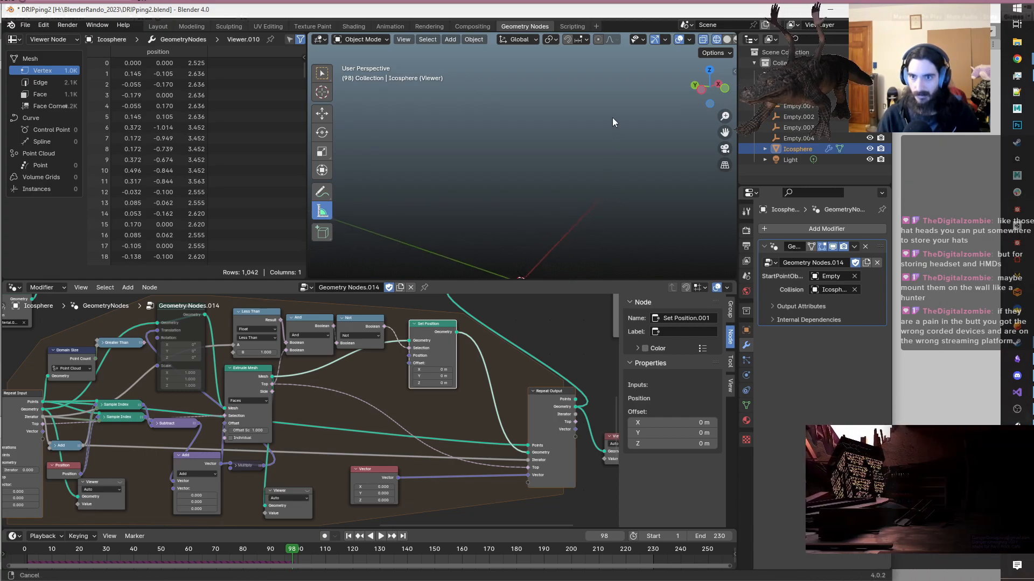
middle_drag(426, 222, 668, 218)
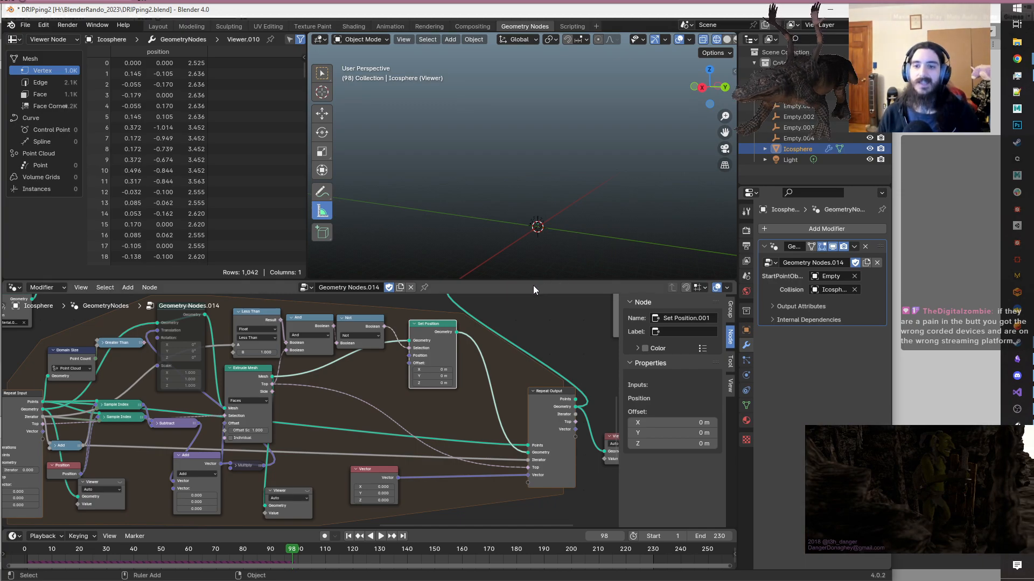
- Move the Set Position node down between Extrude Mesh and Repeat Output, and save DRIPping2.blend
scroll(355, 470, down, 2)
middle_drag(355, 466, 370, 456)
scroll(420, 445, up, 1)
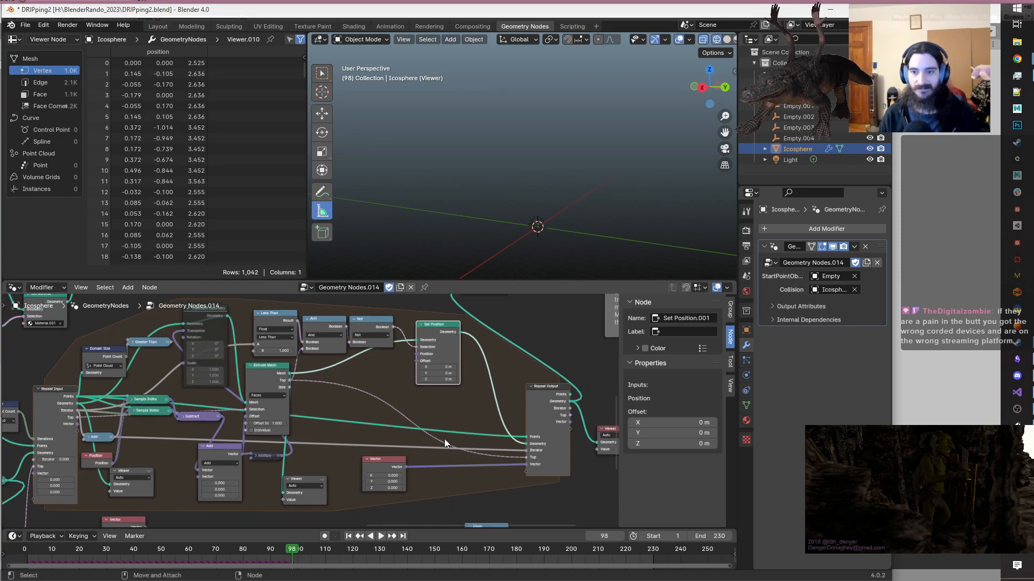
click(444, 398)
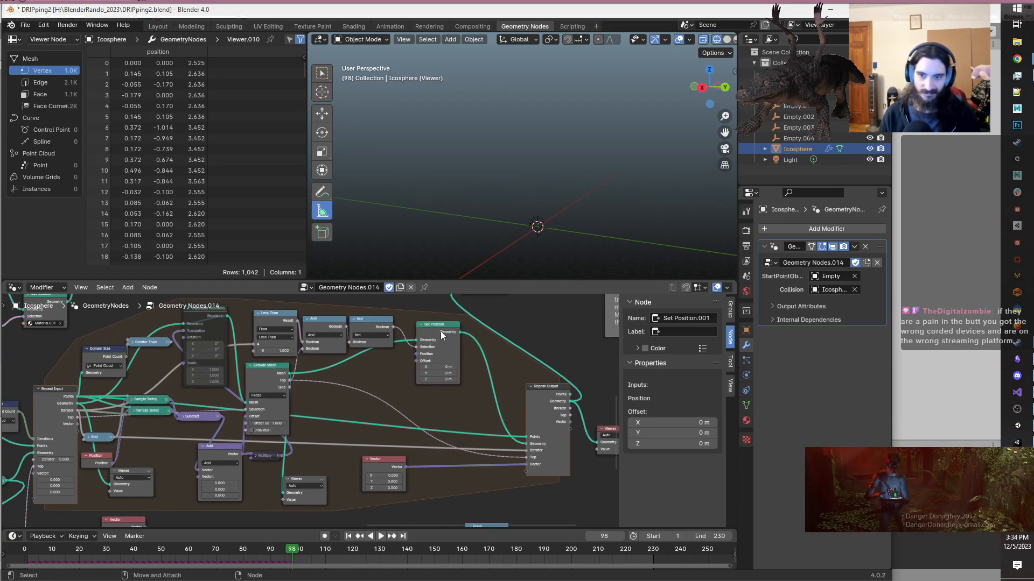
drag(436, 338, 441, 370)
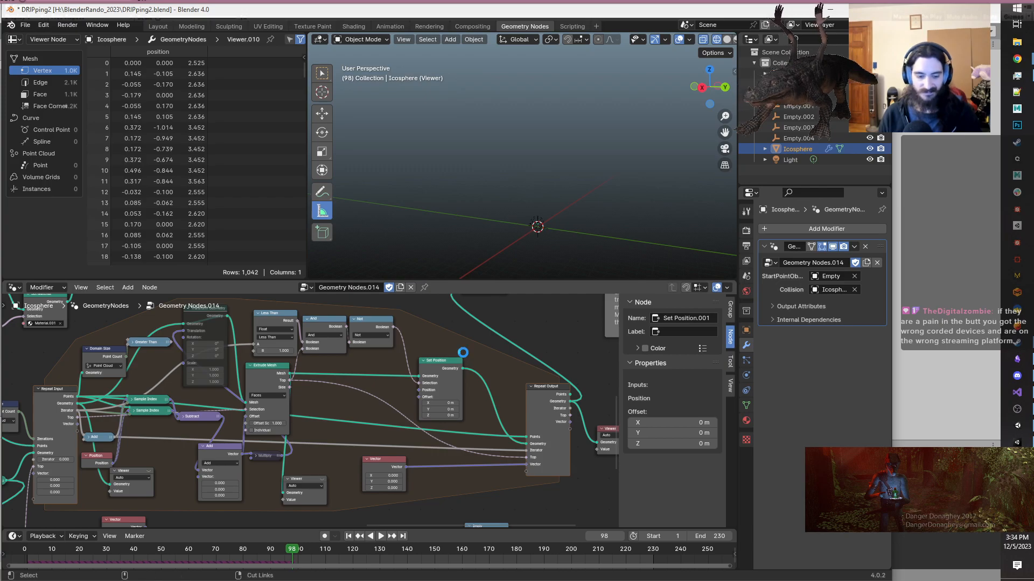
key(ctrl+s)
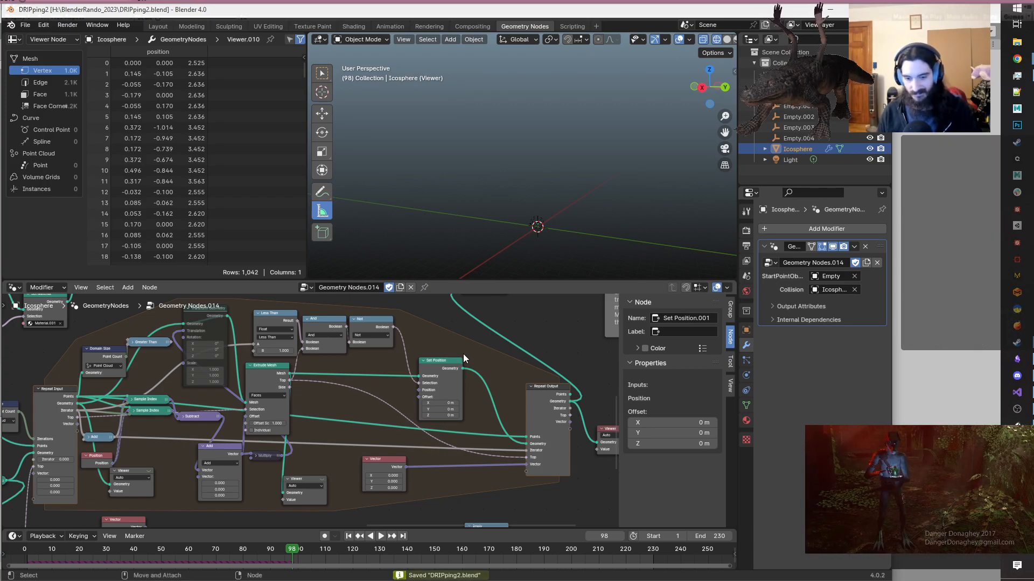
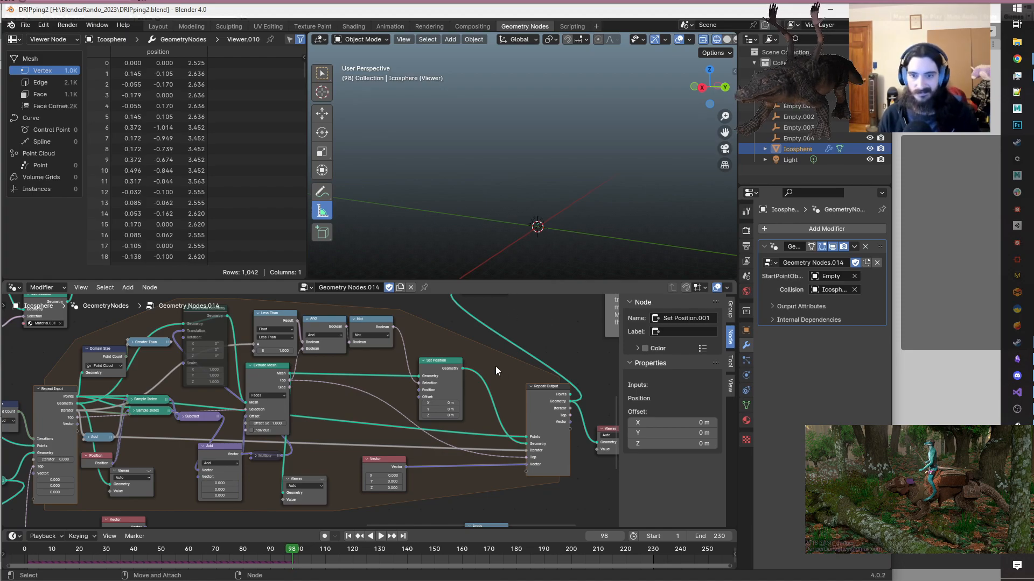
- Return the timeline to frame 0 and start playing the animation
scroll(495, 366, down, 2)
scroll(511, 364, up, 2)
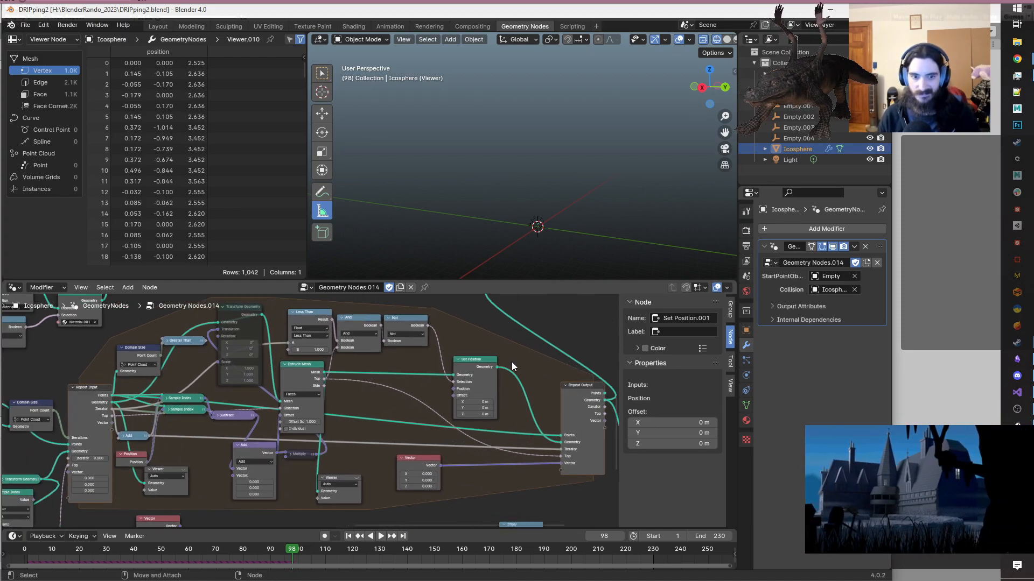
click(23, 551)
key(space)
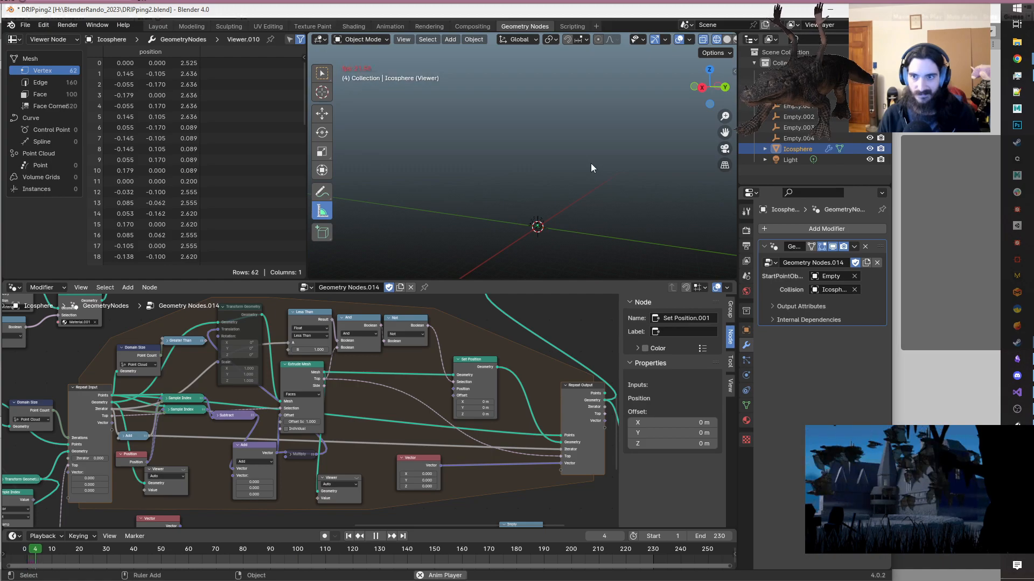
- Inspect the drip mesh around the icosphere in the 3D viewport while the animation plays
shift+middle_drag(548, 243, 541, 184)
scroll(542, 182, up, 9)
scroll(587, 166, up, 4)
shift+middle_drag(625, 198, 574, 150)
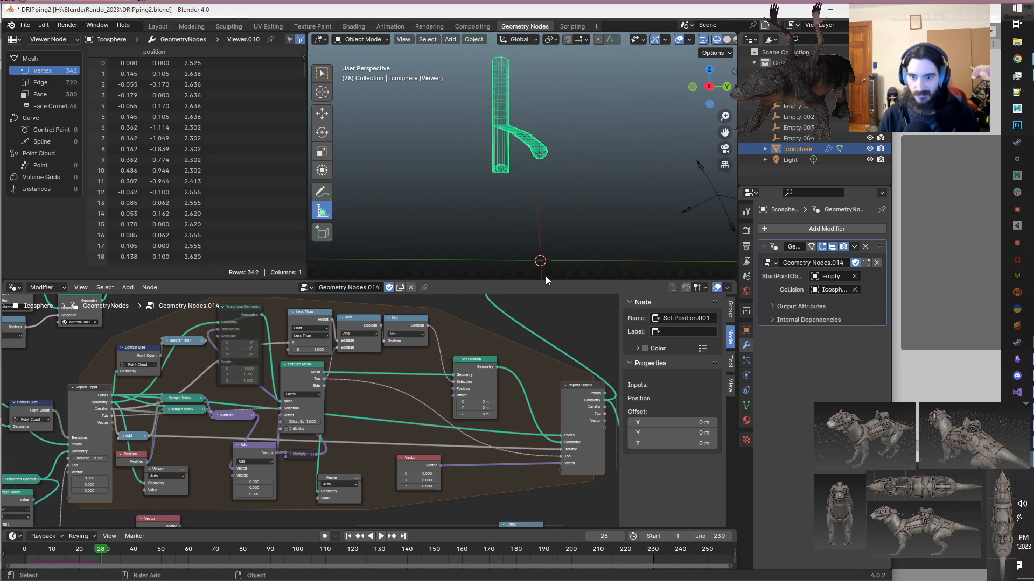
- Mute the Boolean Math Not node and play the animation to check its effect on the drip
click(401, 328)
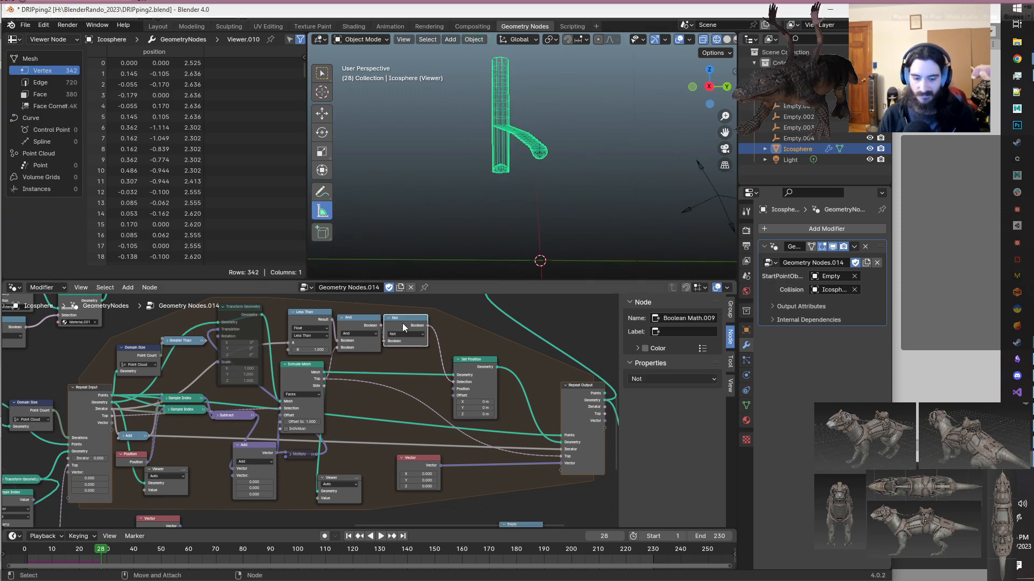
key(m)
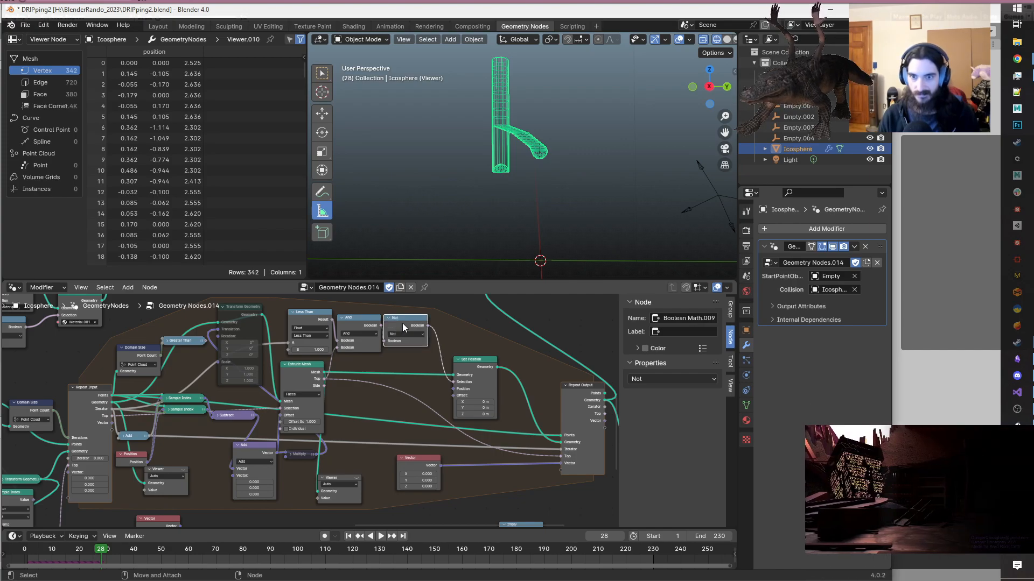
click(22, 557)
key(space)
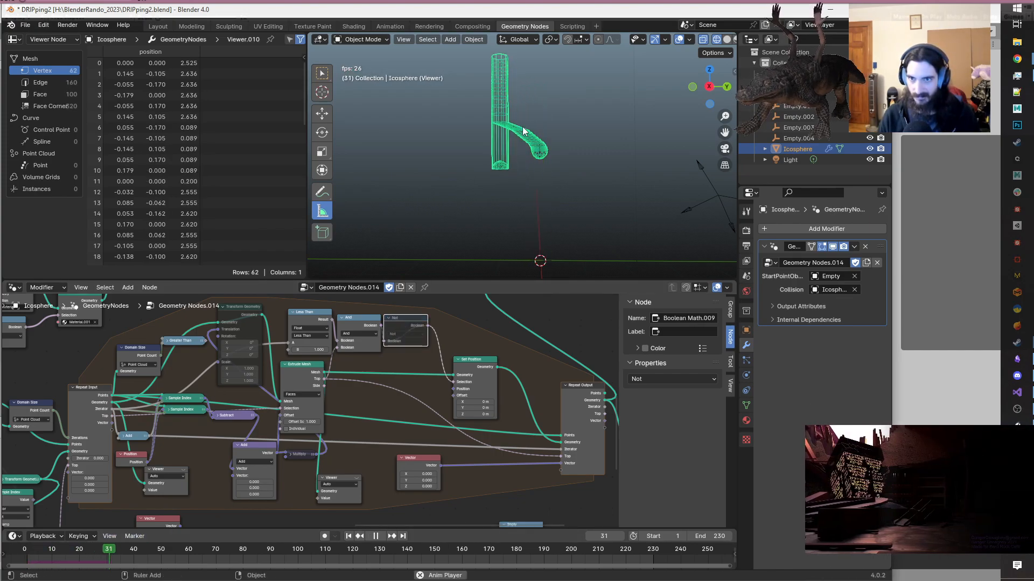
key(space)
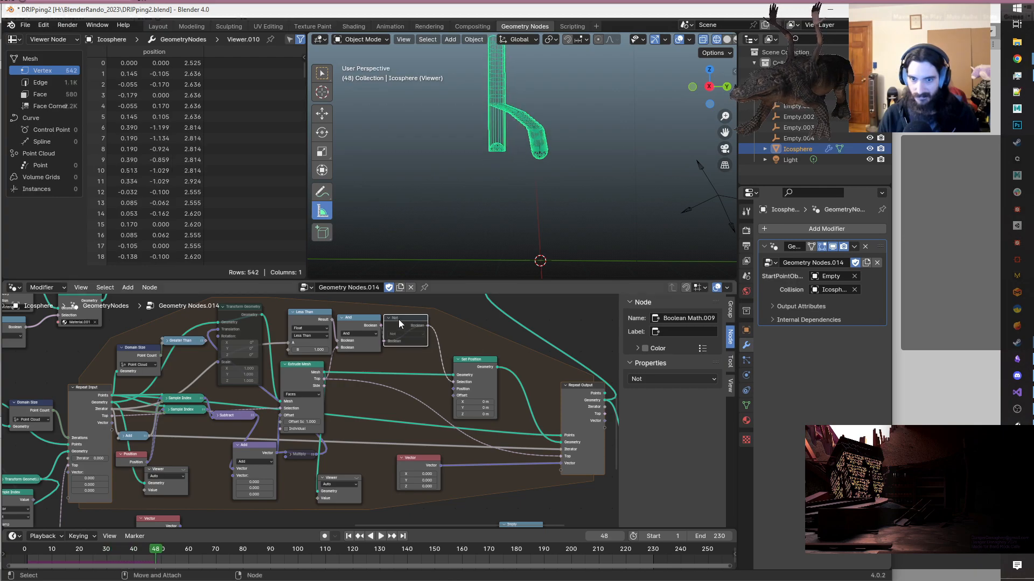
- Unmute the Not node, replay the animation for comparison and stop it at frame 39
key(shift+Left)
key(space)
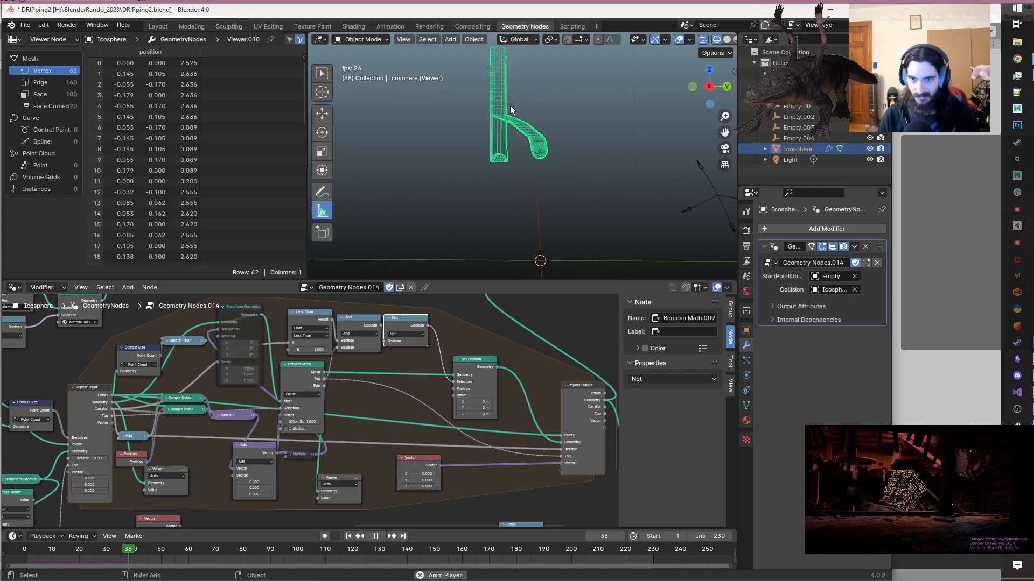
key(space)
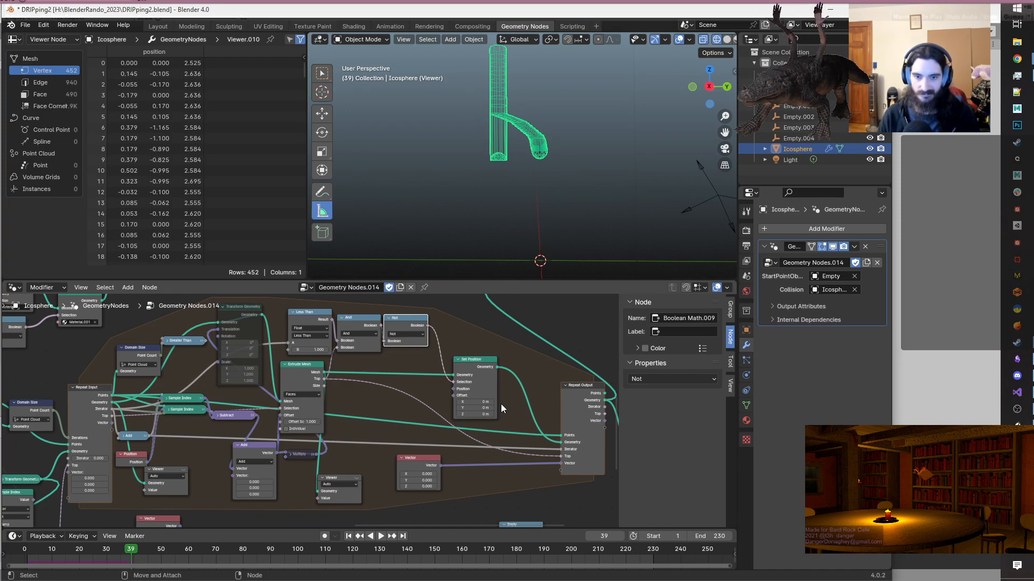
- Move the Extrude Mesh node slightly closer to the Set Position node and mute Set Position
middle_drag(351, 457, 478, 445)
scroll(445, 448, up, 2)
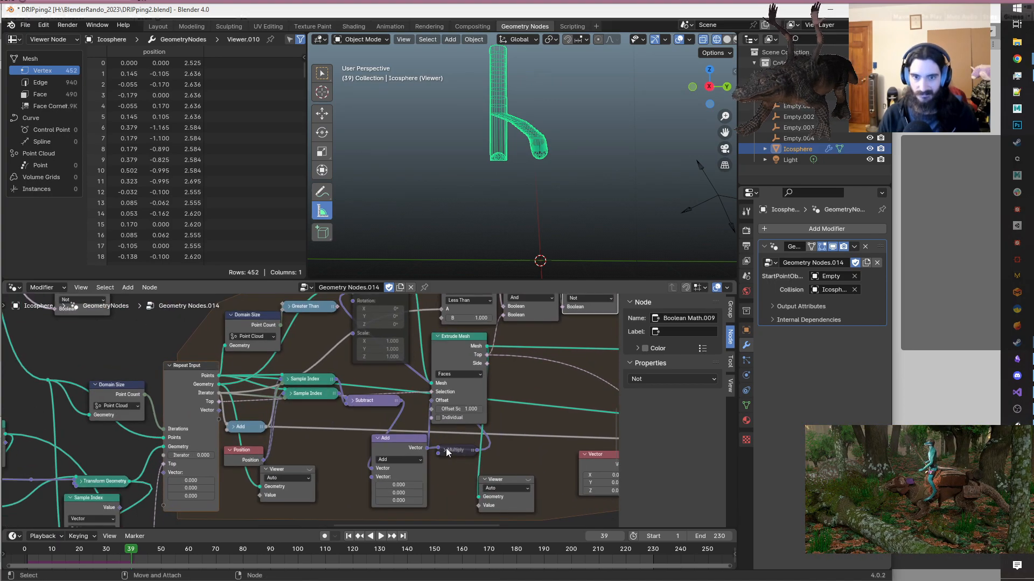
middle_drag(350, 442, 310, 441)
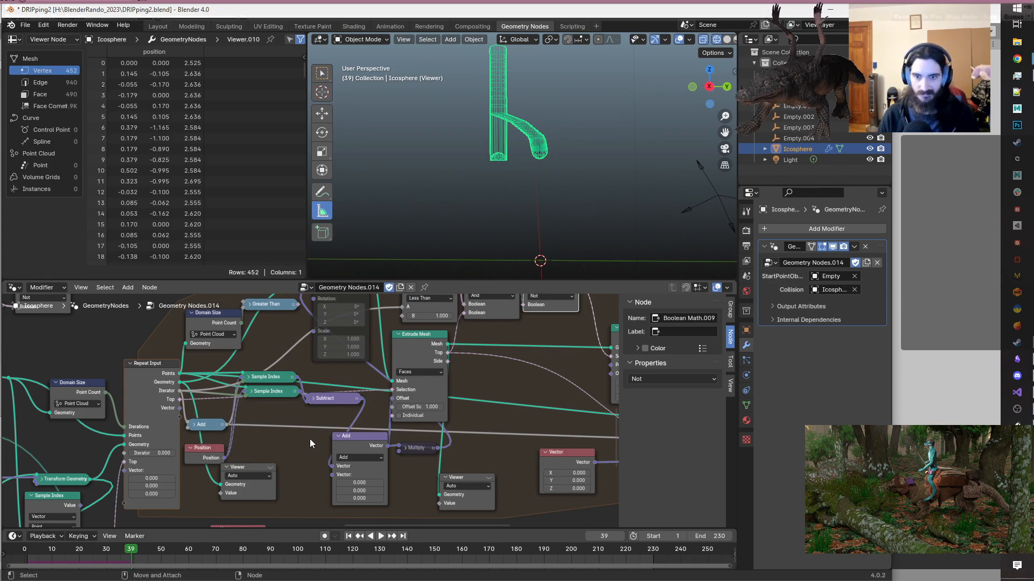
scroll(370, 412, down, 1)
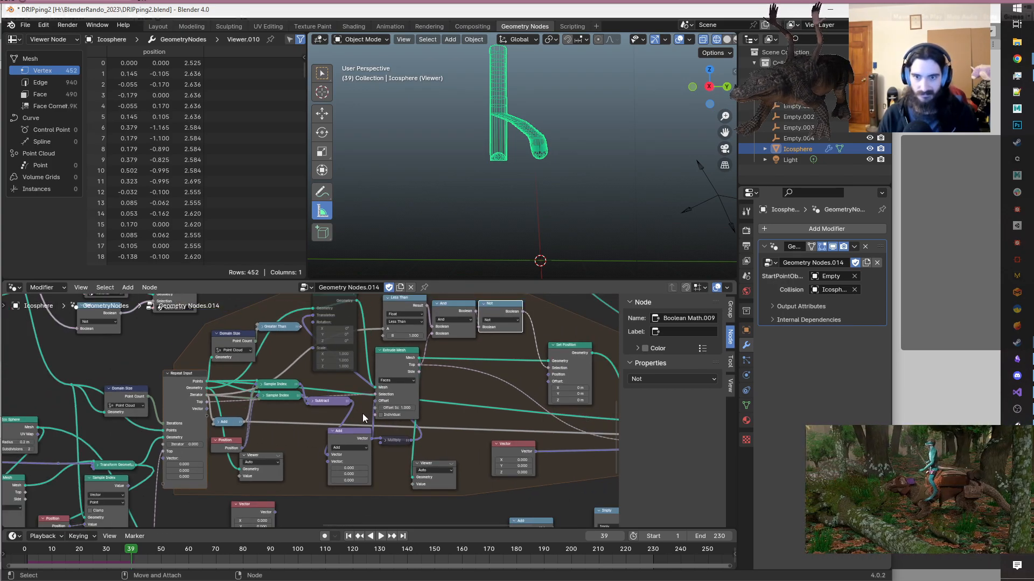
drag(402, 355, 432, 360)
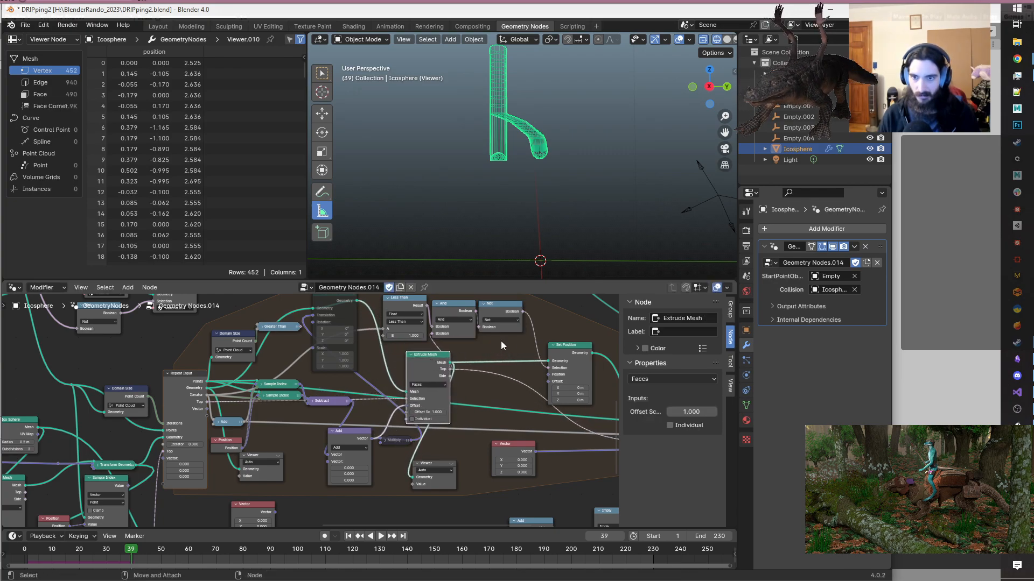
click(579, 350)
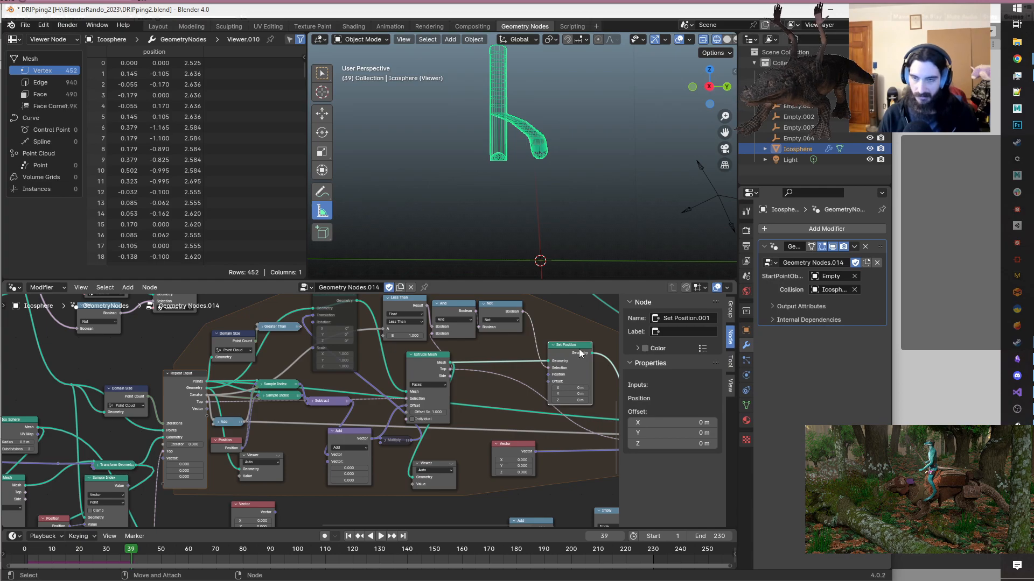
key(m)
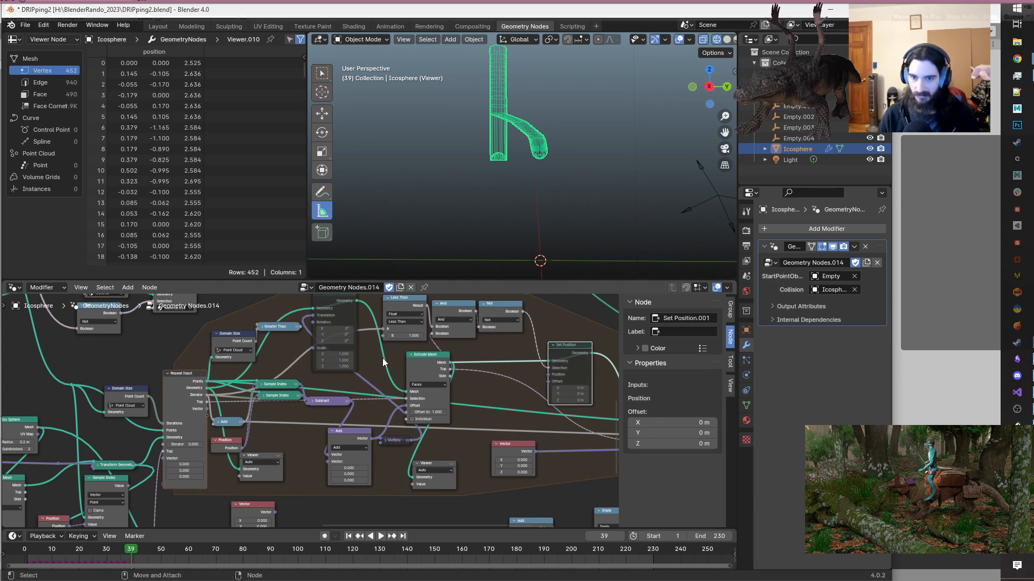
- Add a Switch node and place it just above the muted Set Position node
scroll(382, 365, up, 1)
scroll(444, 356, up, 2)
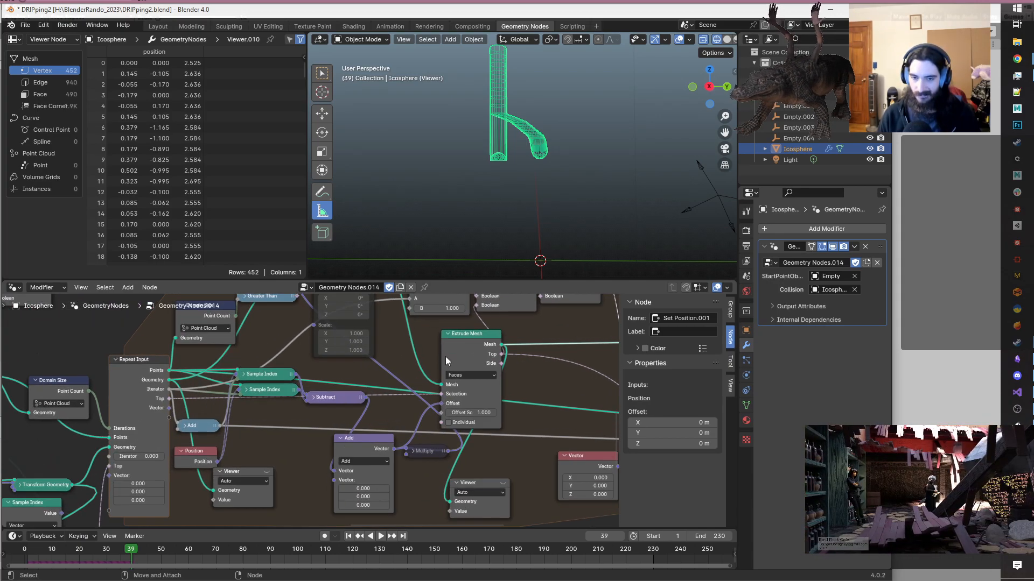
mouse_move(340, 398)
mouse_down()
mouse_move(329, 398)
mouse_move(343, 399)
mouse_up()
scroll(359, 397, down, 5)
middle_drag(464, 363, 395, 394)
key(shift+a)
text(sw)
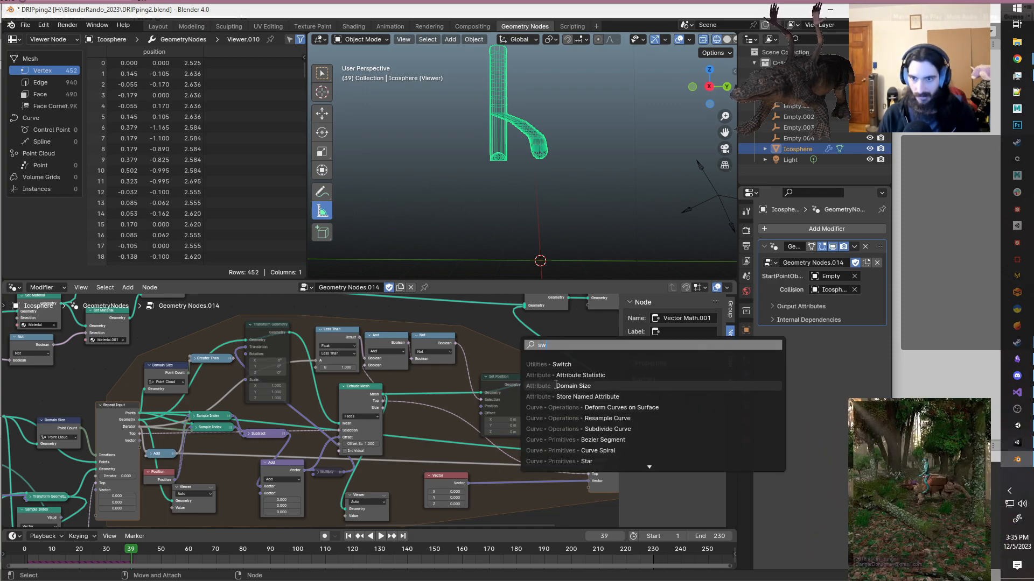
click(578, 362)
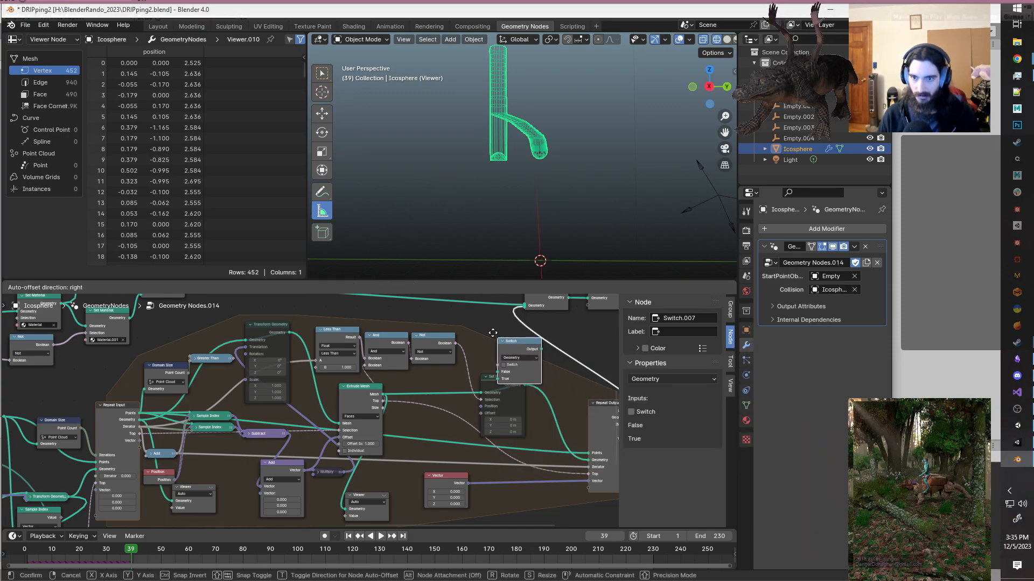
click(474, 337)
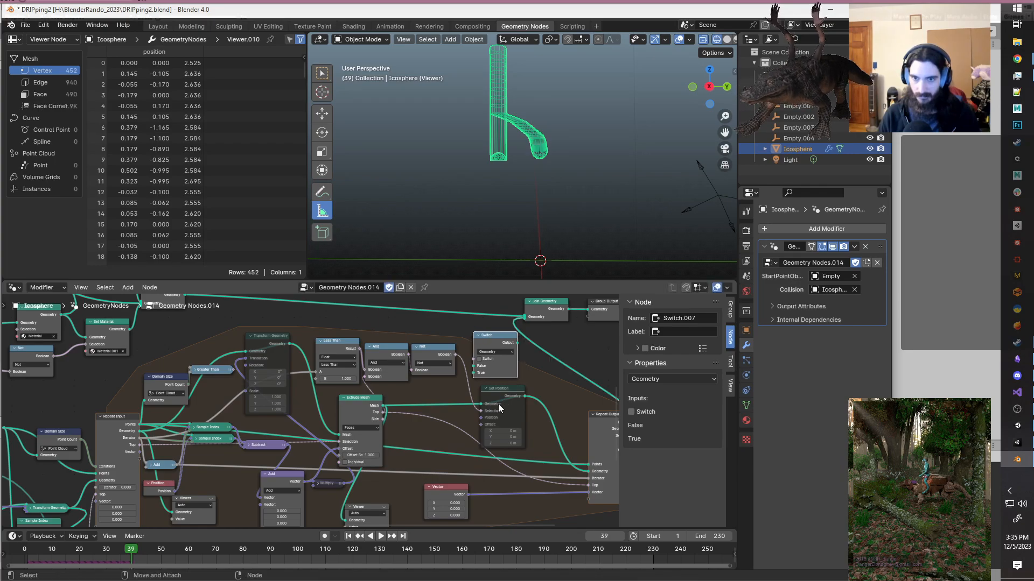
- Move the Less Than node farther from the And node and set the Switch node's input type to Vector
scroll(486, 406, up, 1)
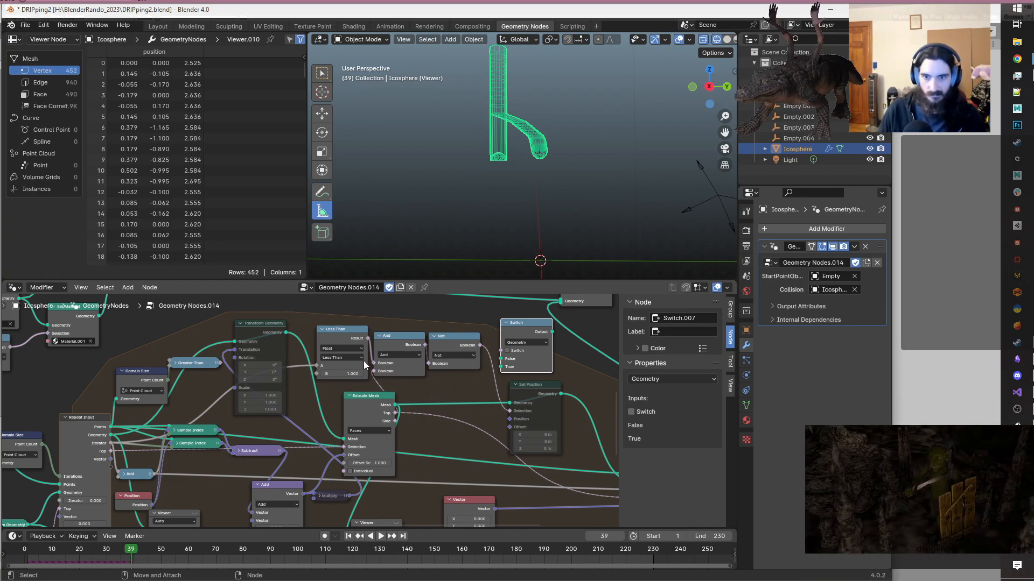
drag(349, 331, 428, 321)
key(Escape)
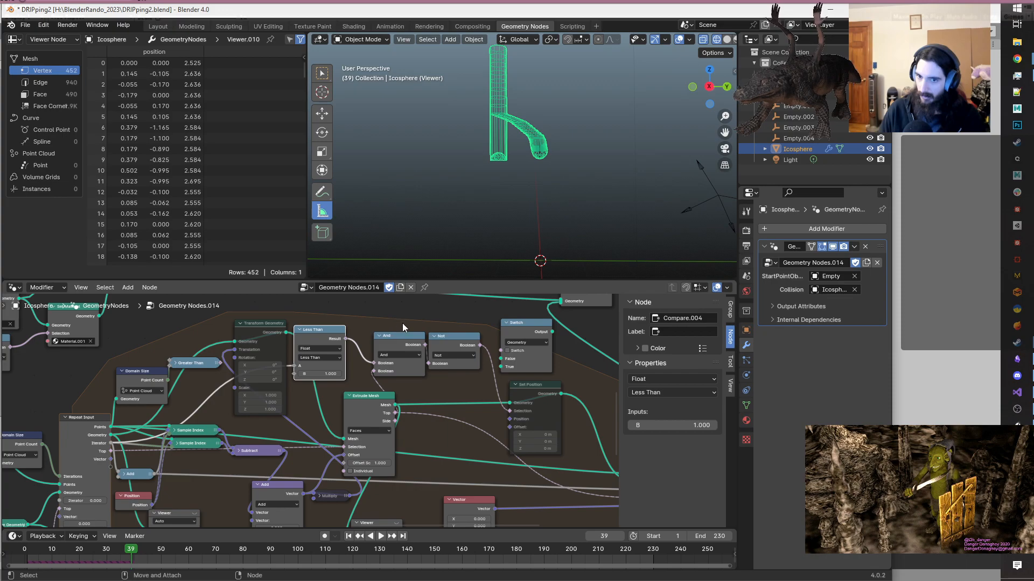
click(533, 343)
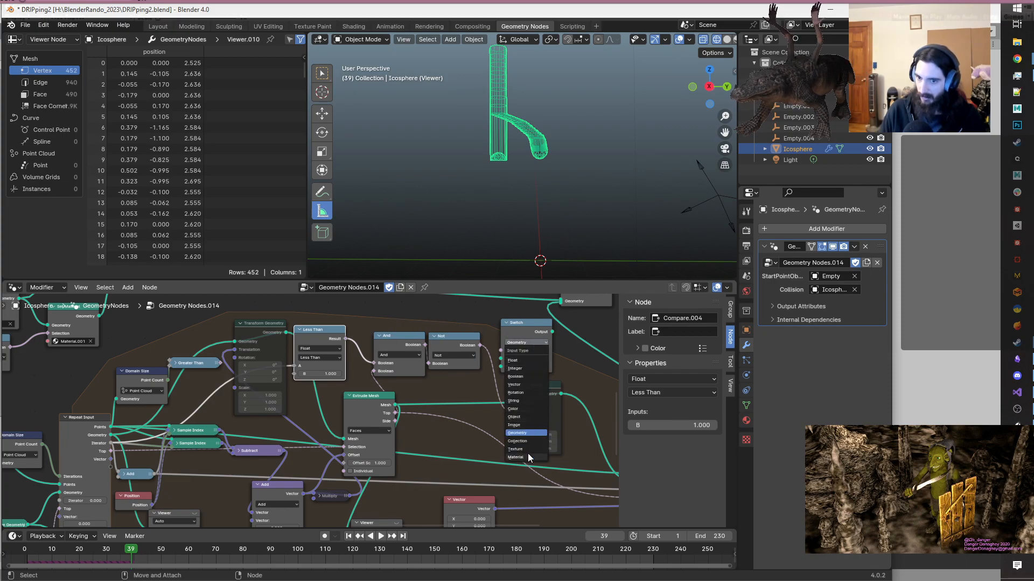
click(521, 384)
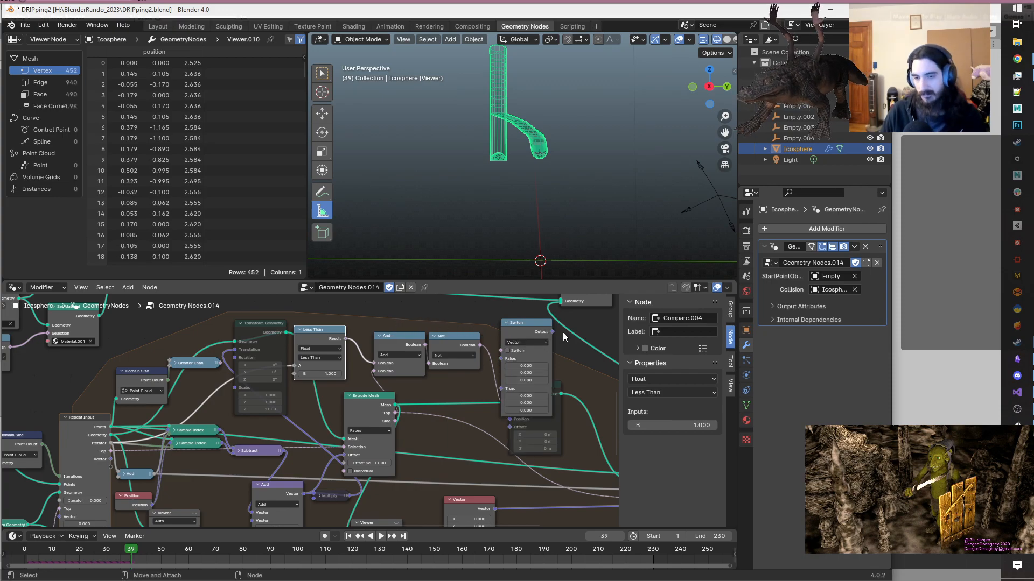
- Shift the nodes from Less Than and Extrude Mesh through Repeat Output to the right, widening the repeat zone
scroll(570, 366, down, 3)
middle_drag(495, 414, 462, 403)
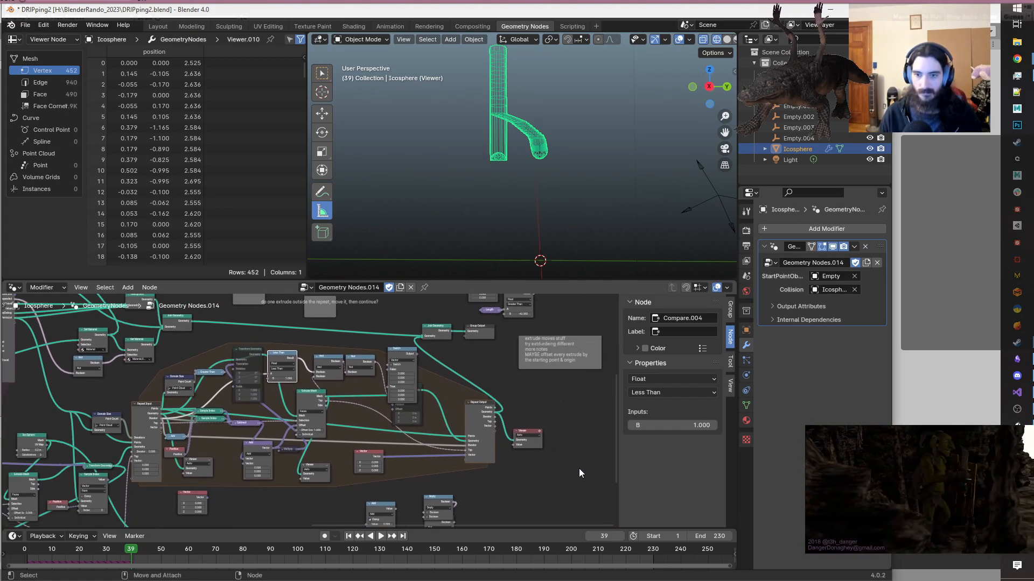
drag(589, 477, 278, 360)
key(g)
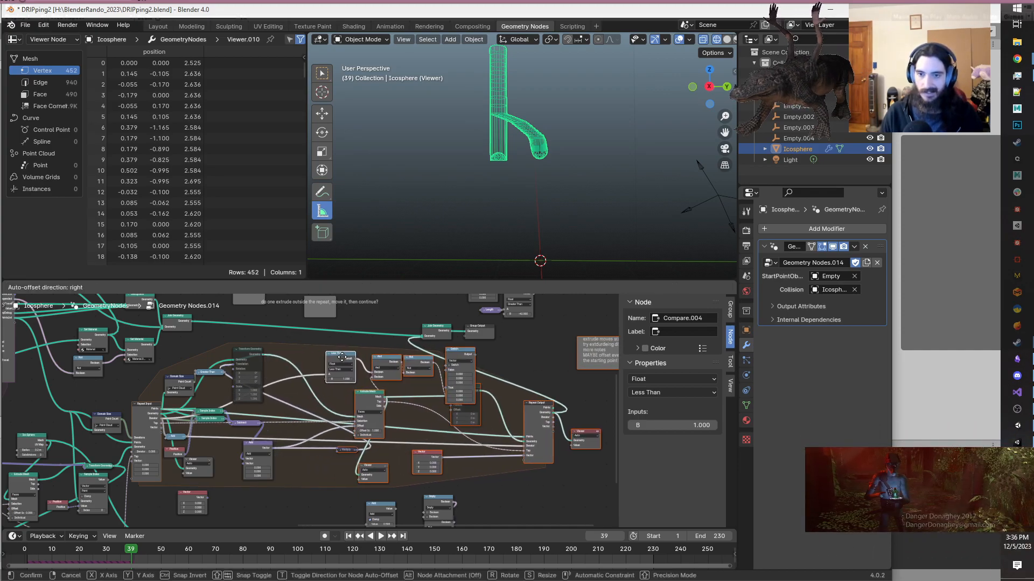
click(343, 361)
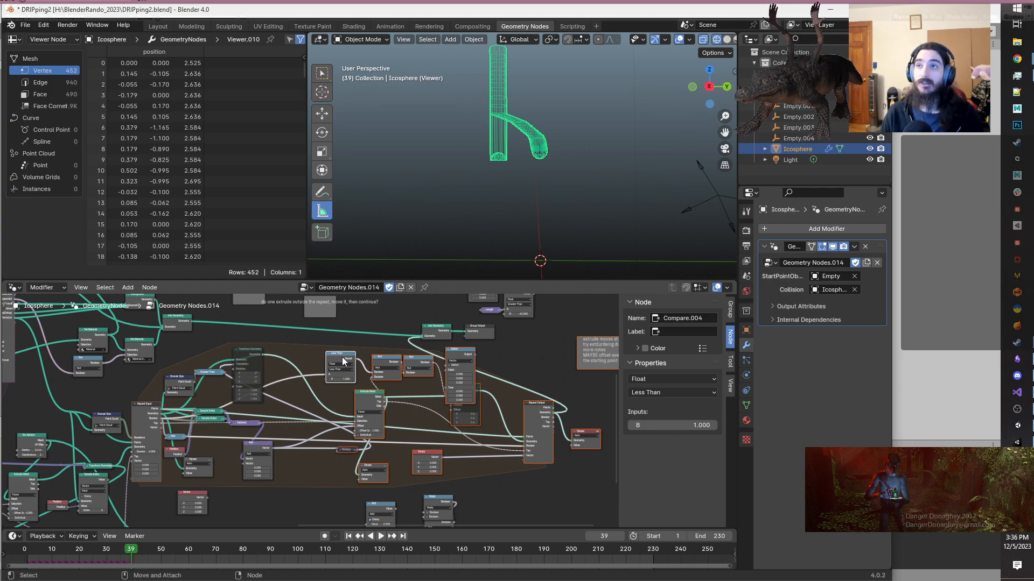
scroll(343, 361, up, 3)
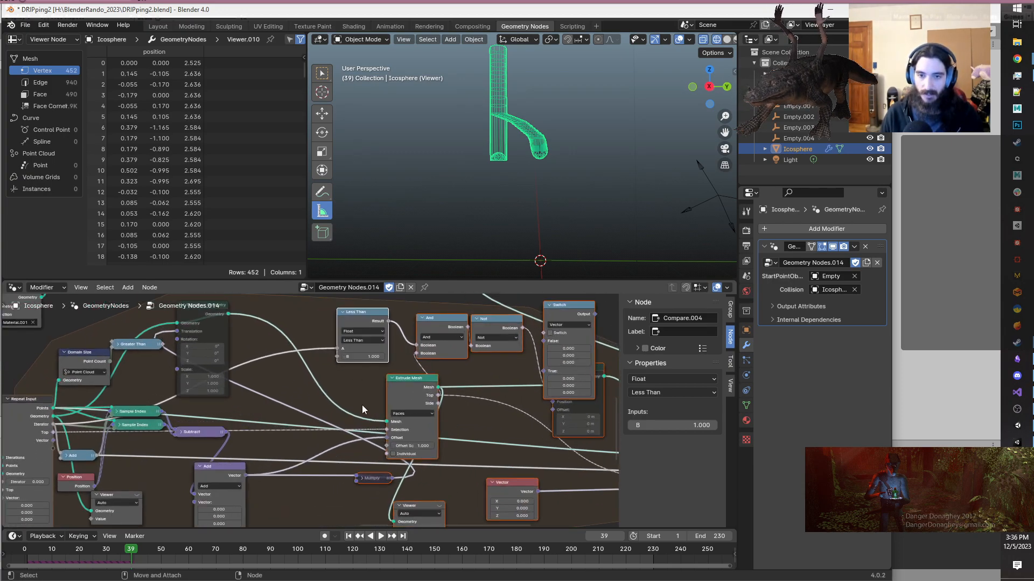
click(355, 402)
scroll(354, 402, down, 3)
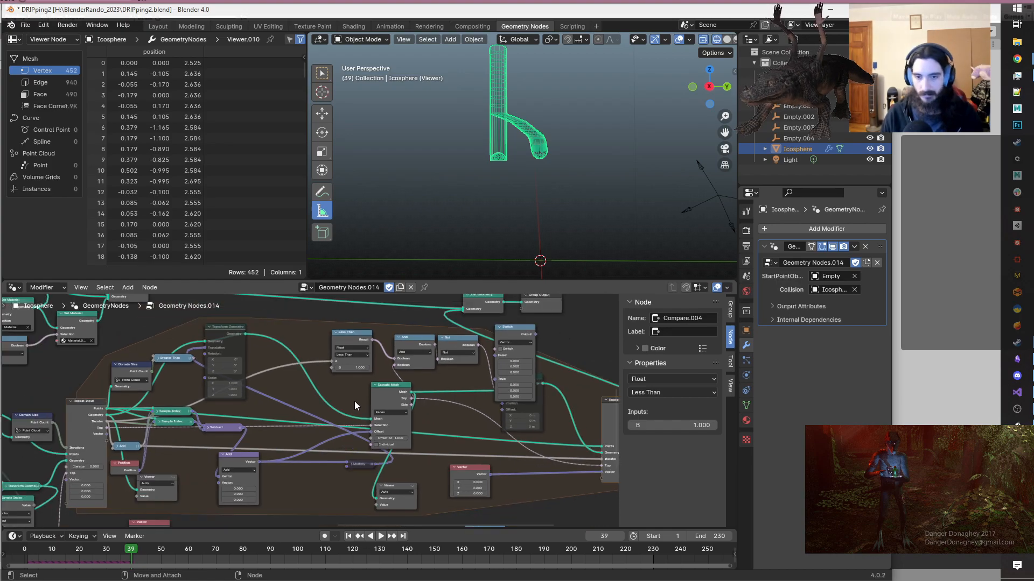
- Move the collapsed Multiply node back beside the vector Add node and save DRIPping2.blend
drag(329, 484, 229, 487)
key(ctrl+s)
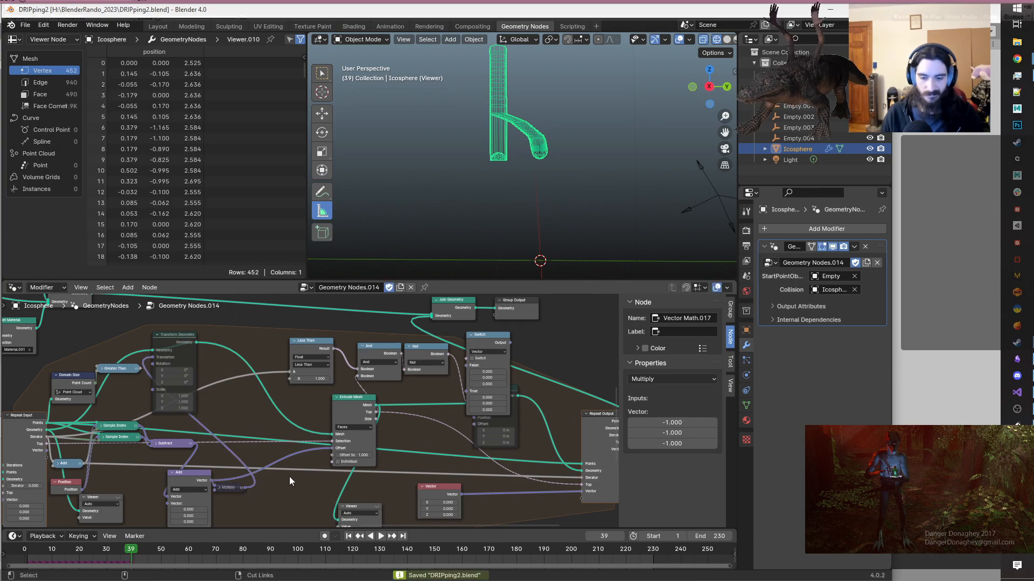
- Move the Switch node off Set Position to the free space above the Repeat Output node, outside the repeat zone
scroll(289, 477, down, 2)
click(460, 362)
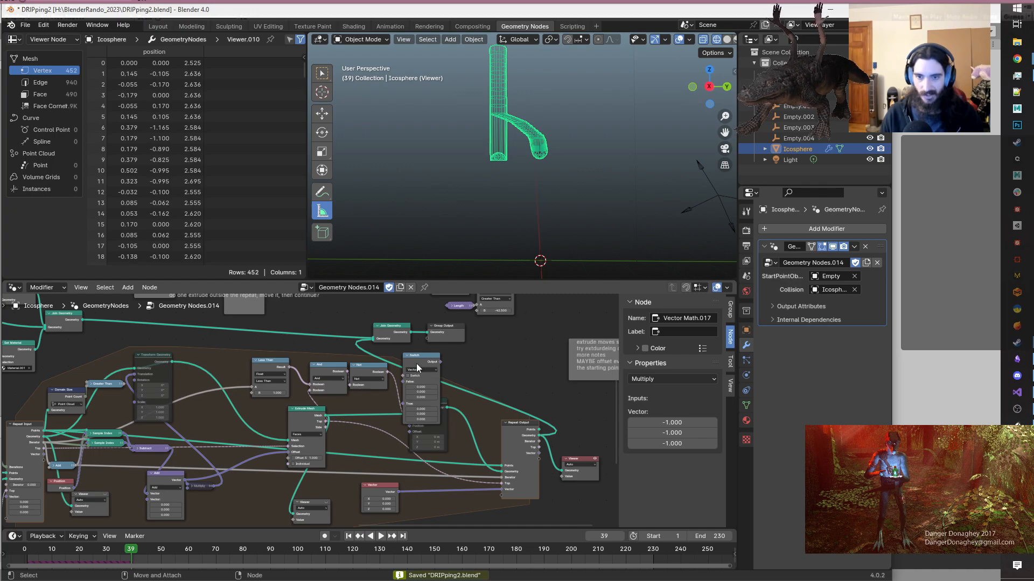
drag(413, 360, 522, 331)
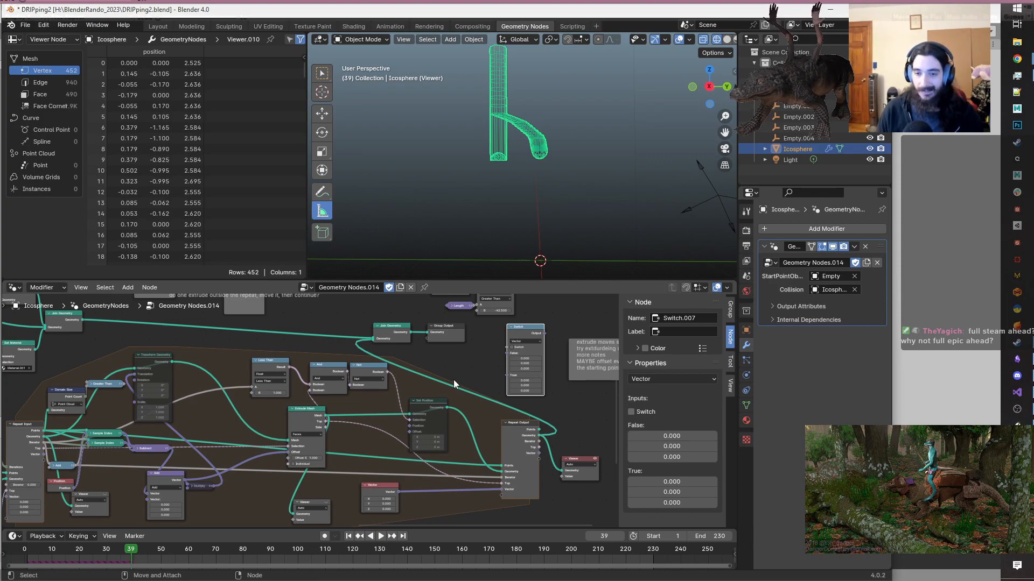
scroll(453, 379, up, 1)
middle_drag(453, 379, 508, 363)
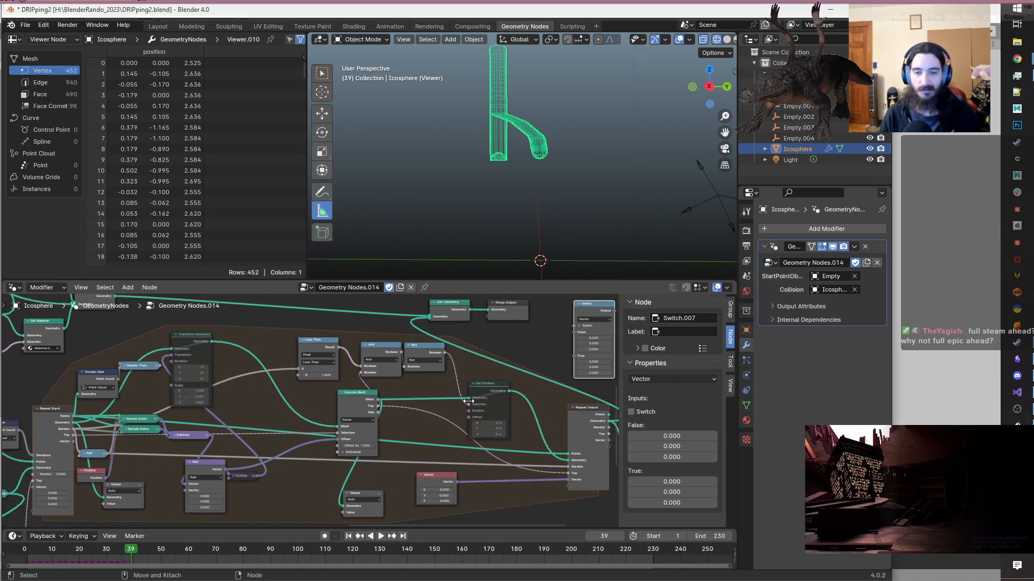
middle_drag(537, 357, 502, 354)
click(502, 353)
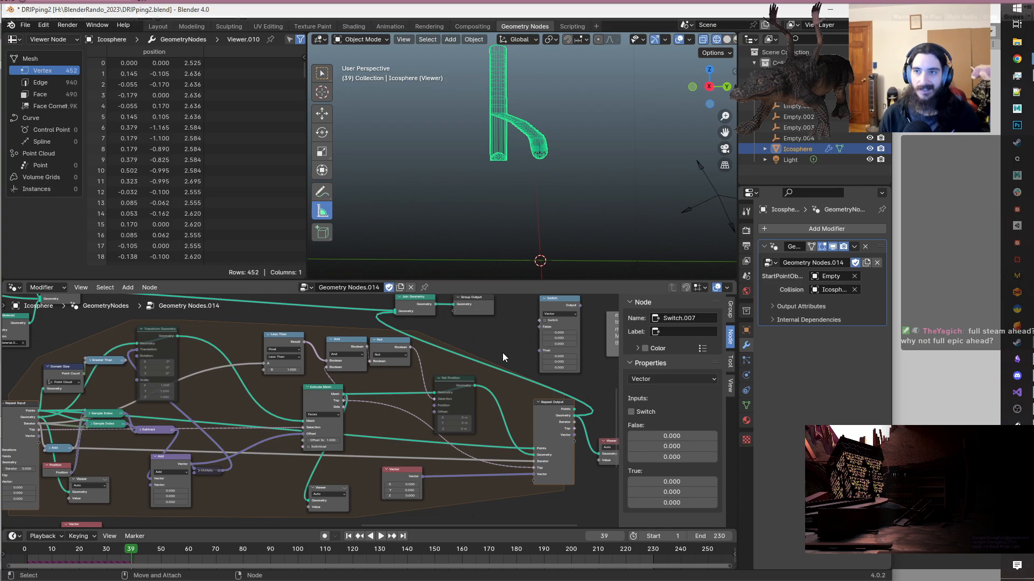
- Shift Less Than, Extrude Mesh, Set Position, Repeat Output and the Switch node farther right to free more space after Subtract
middle_drag(431, 453, 459, 332)
scroll(458, 345, down, 2)
drag(474, 457, 378, 493)
middle_drag(511, 406, 515, 488)
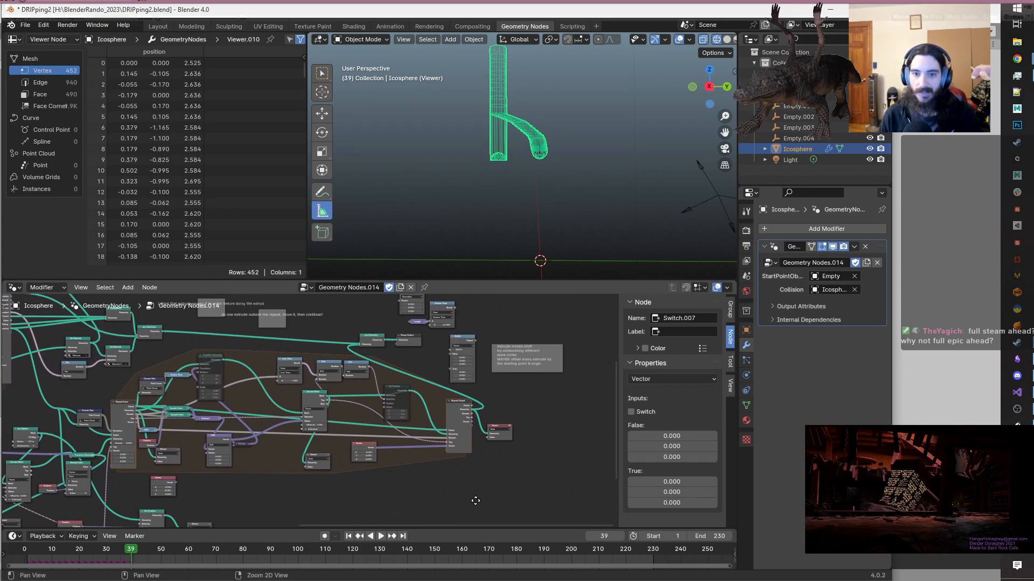
drag(568, 473, 356, 365)
scroll(355, 365, up, 2)
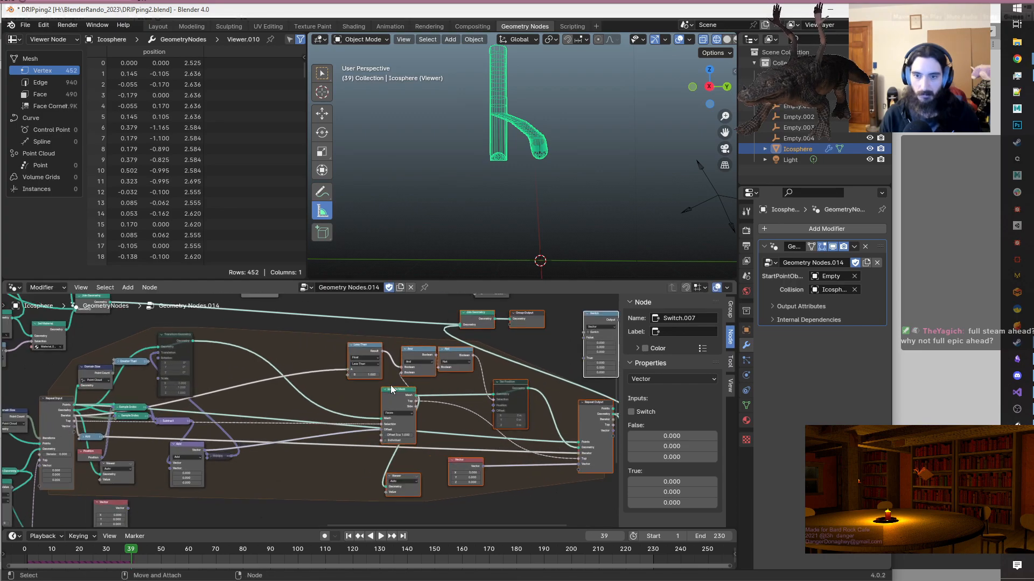
click(373, 314)
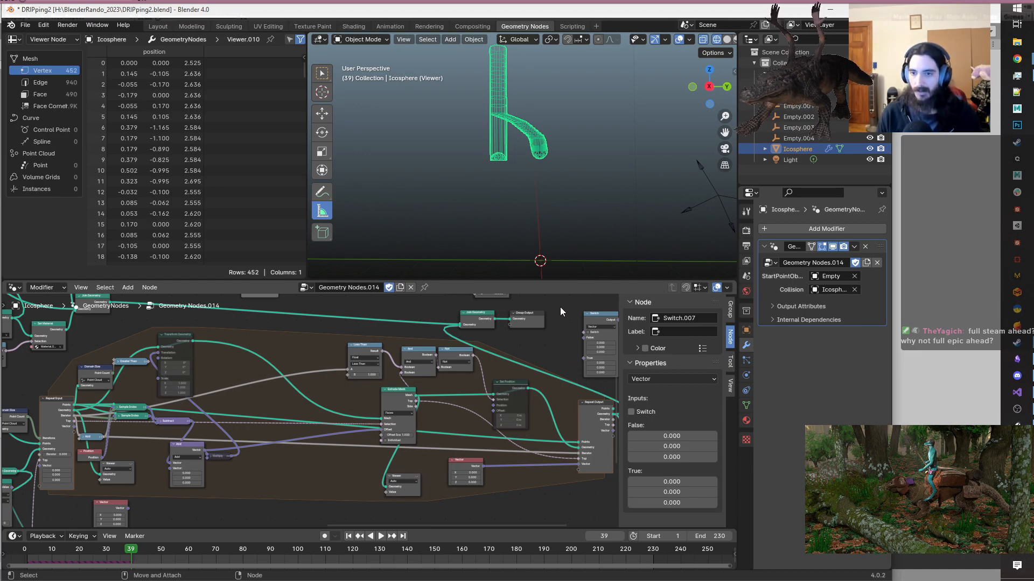
- Move the Join Geometry and Group Output nodes to the right past the Switch node and save DRIPping2.blend
drag(560, 329, 437, 316)
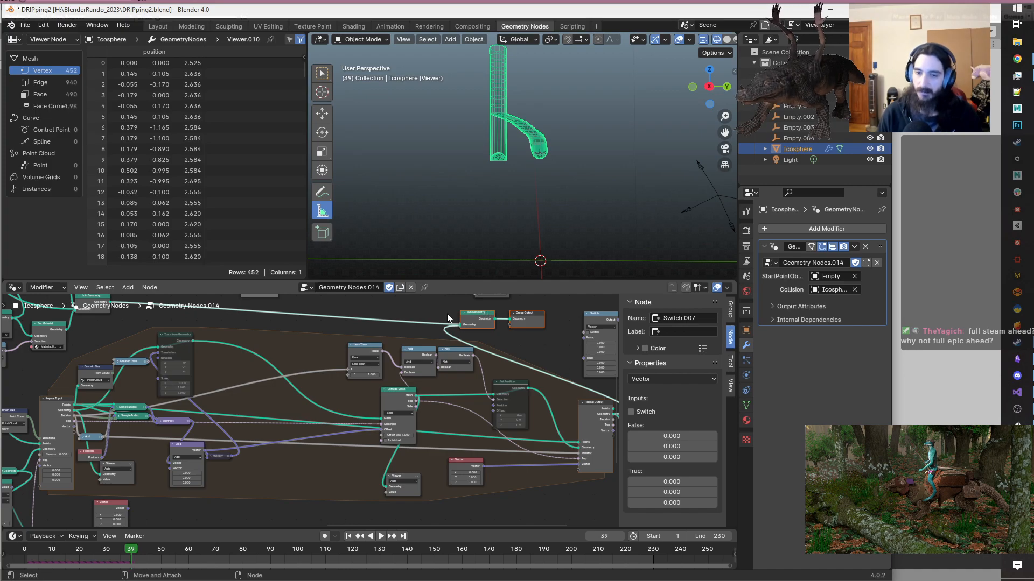
scroll(436, 312, down, 1)
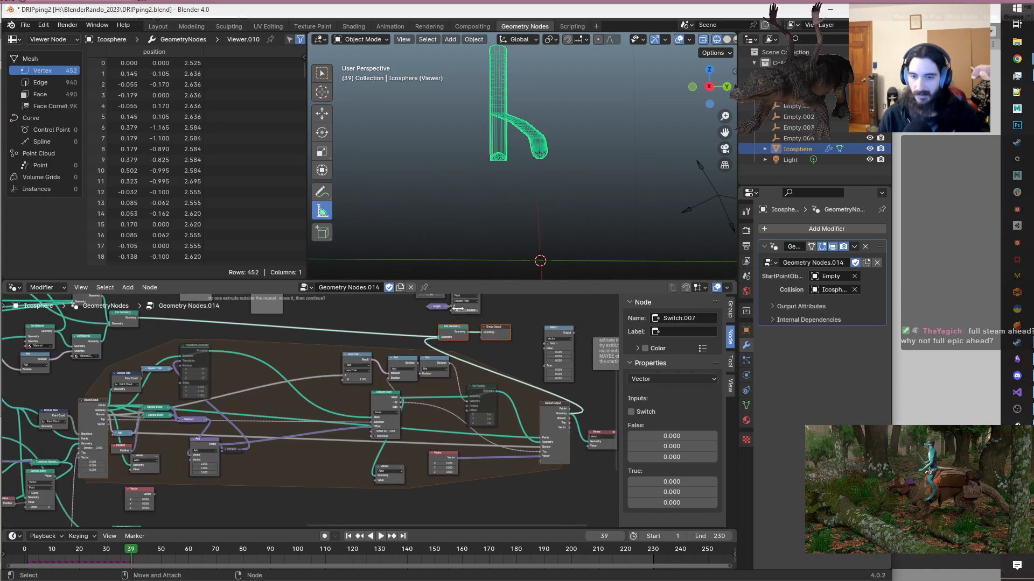
key(g)
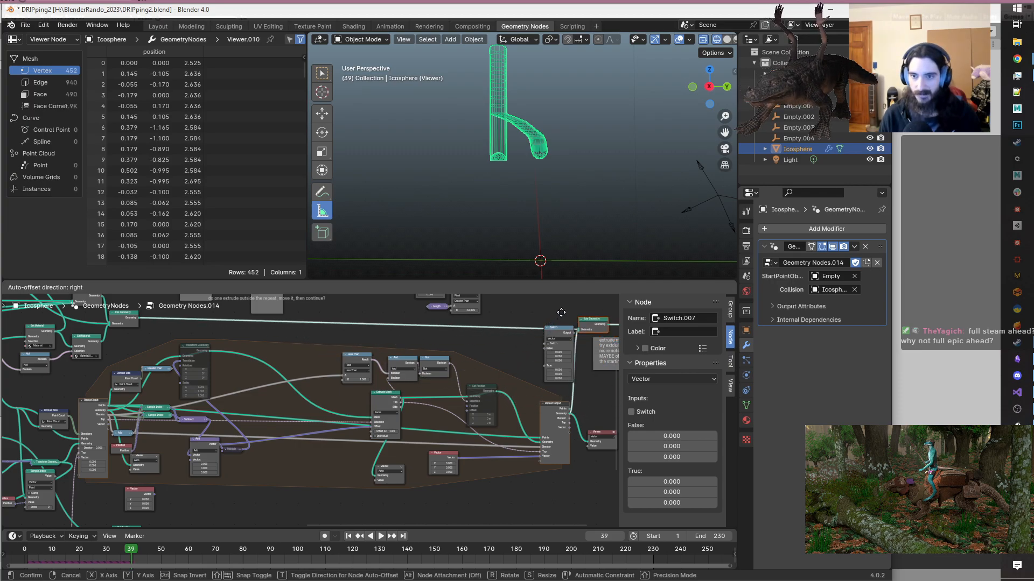
click(563, 311)
scroll(490, 334, down, 1)
middle_drag(472, 349, 435, 348)
scroll(313, 408, up, 6)
middle_drag(275, 418, 382, 433)
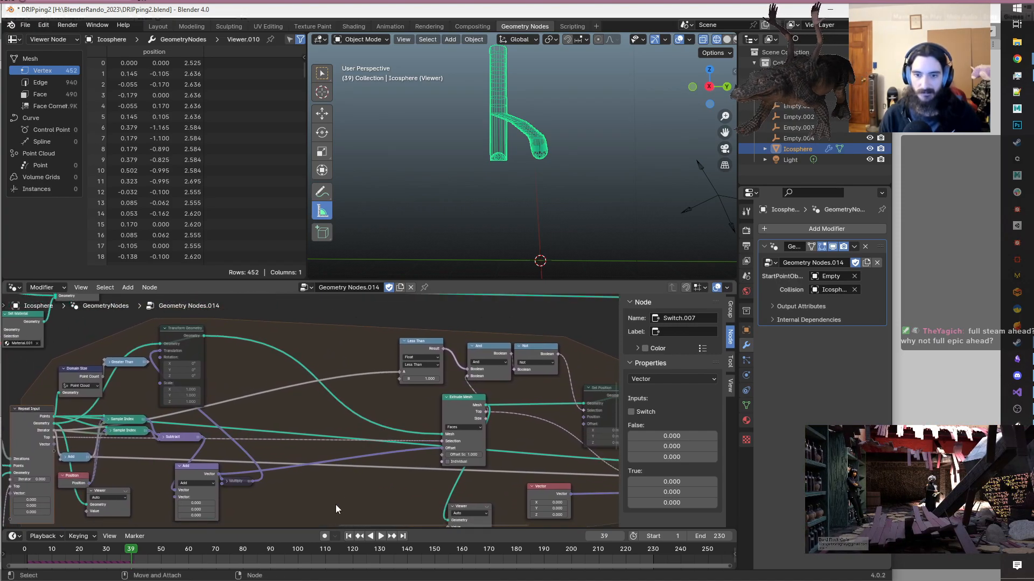
key(ctrl+s)
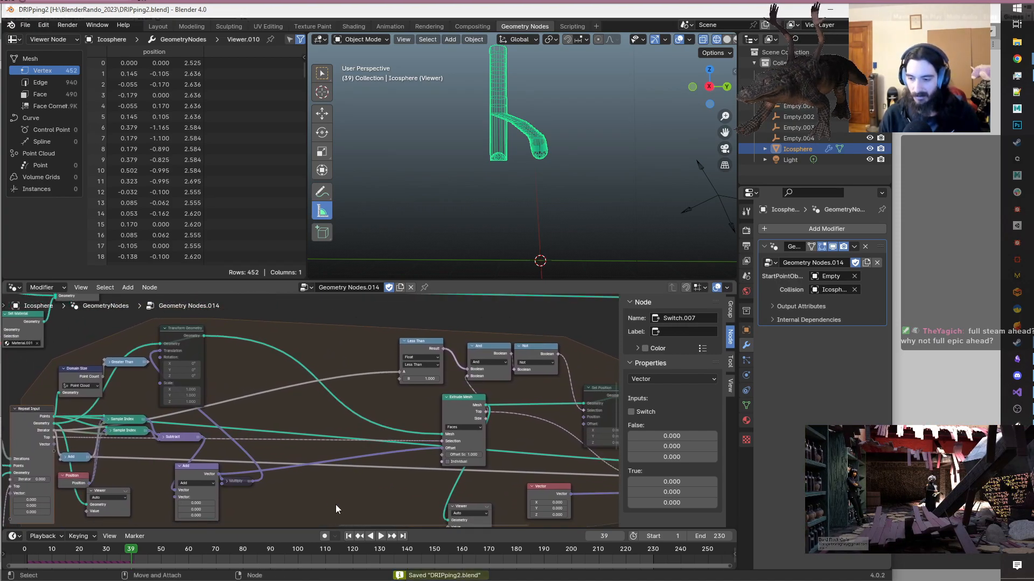
- Move the Less Than node left, away from the And node, into the space right of Transform Geometry
scroll(335, 505, down, 1)
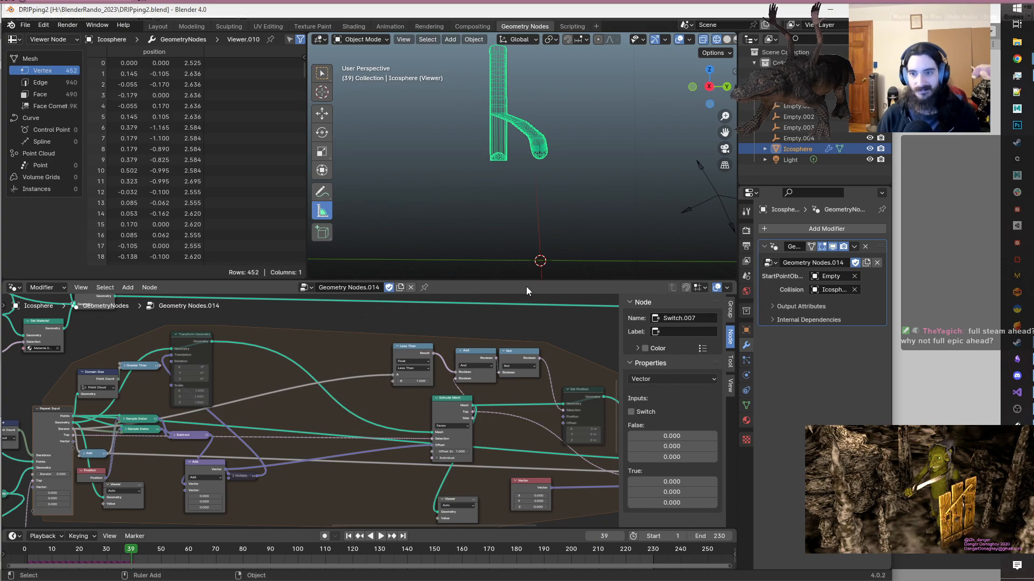
scroll(390, 410, down, 2)
mouse_move(389, 410)
middle_down()
mouse_move(441, 407)
mouse_move(406, 411)
middle_up()
scroll(406, 410, up, 1)
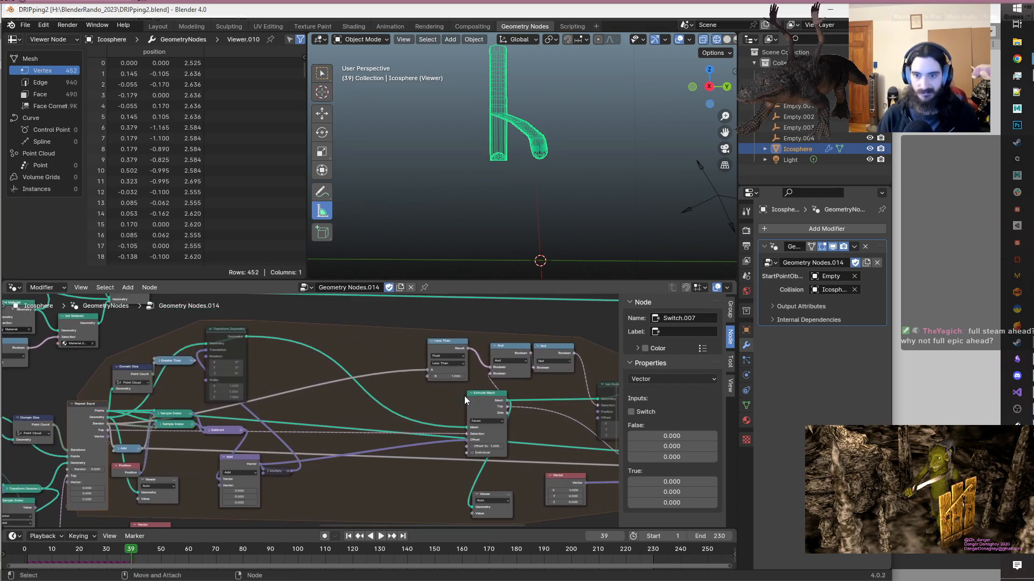
drag(440, 347, 315, 346)
click(467, 350)
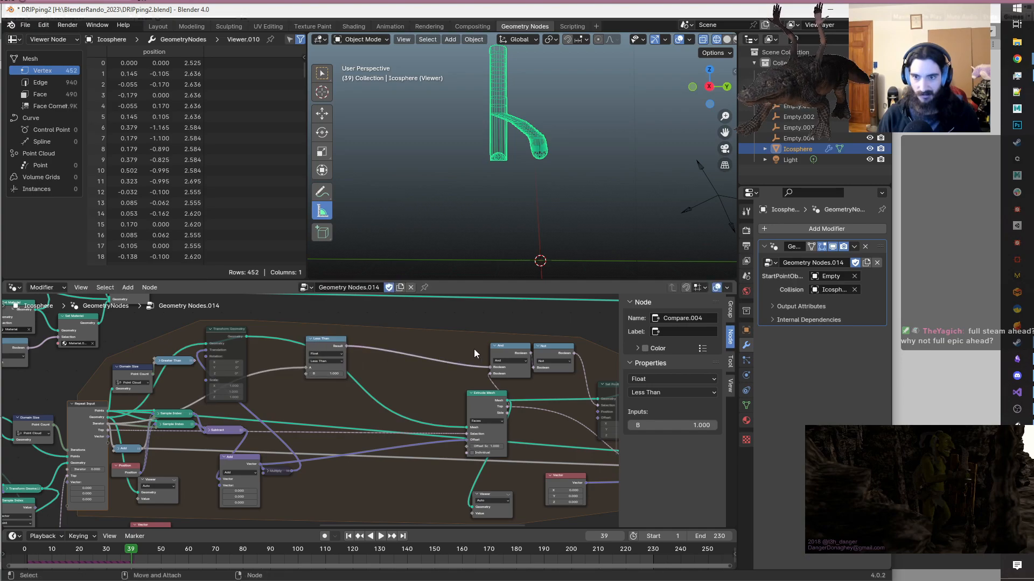
middle_drag(522, 380, 480, 377)
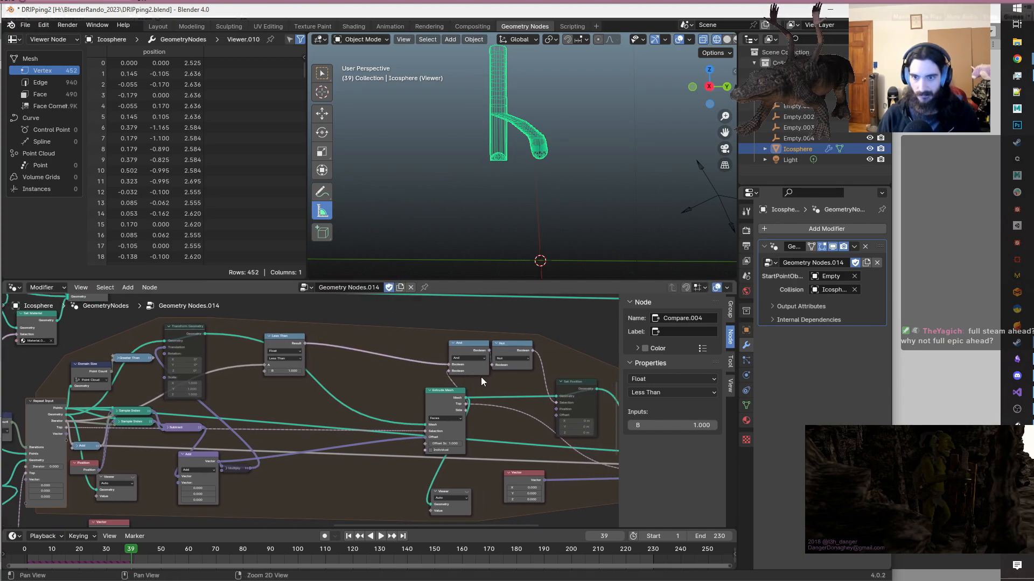
- Examine the repeat zone's nodes and links from Repeat Input through vector Add and Extrude Mesh to Repeat Output
click(514, 353)
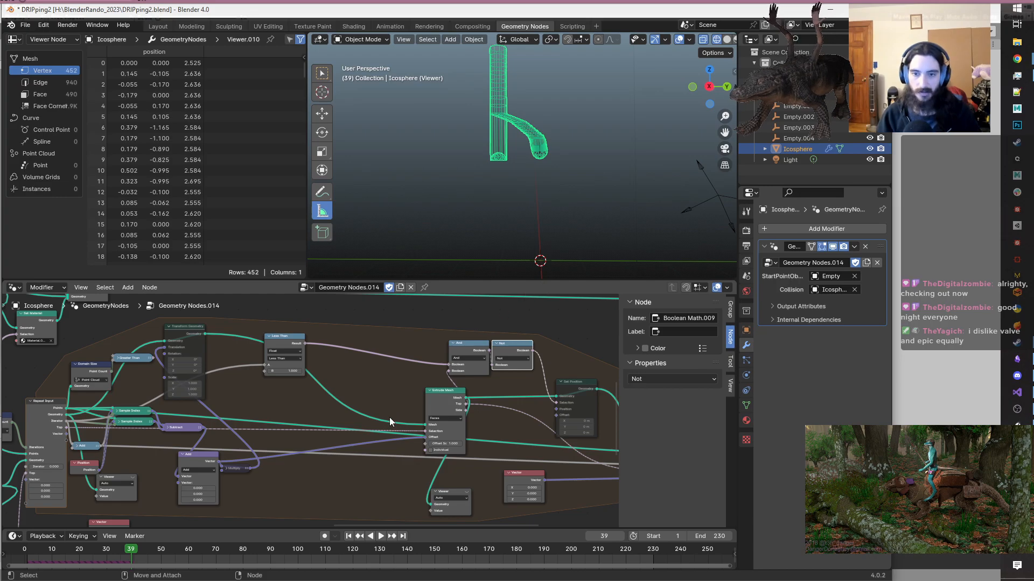
scroll(389, 417, up, 1)
middle_drag(385, 417, 426, 417)
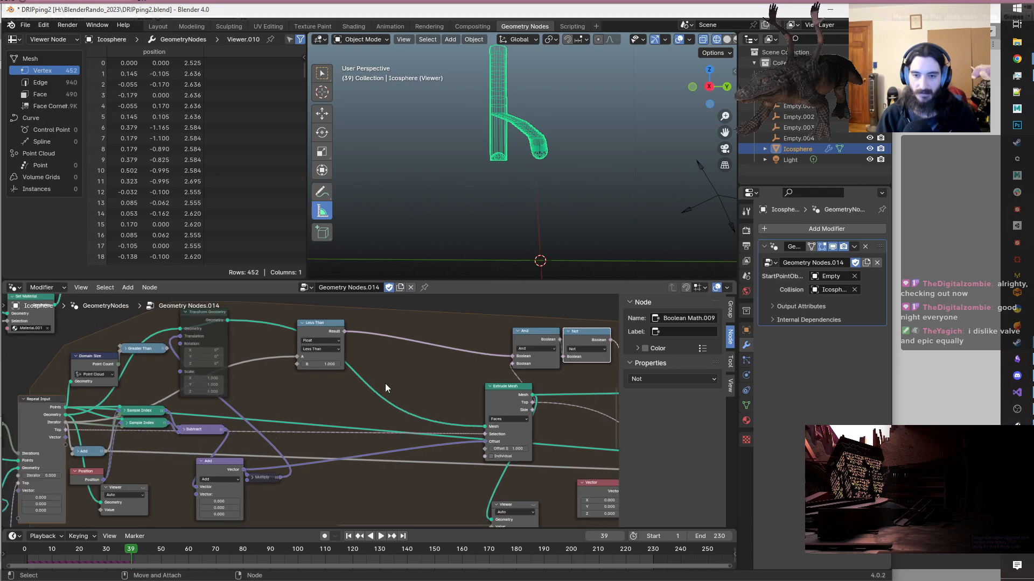
middle_drag(461, 474, 396, 434)
drag(251, 474, 182, 432)
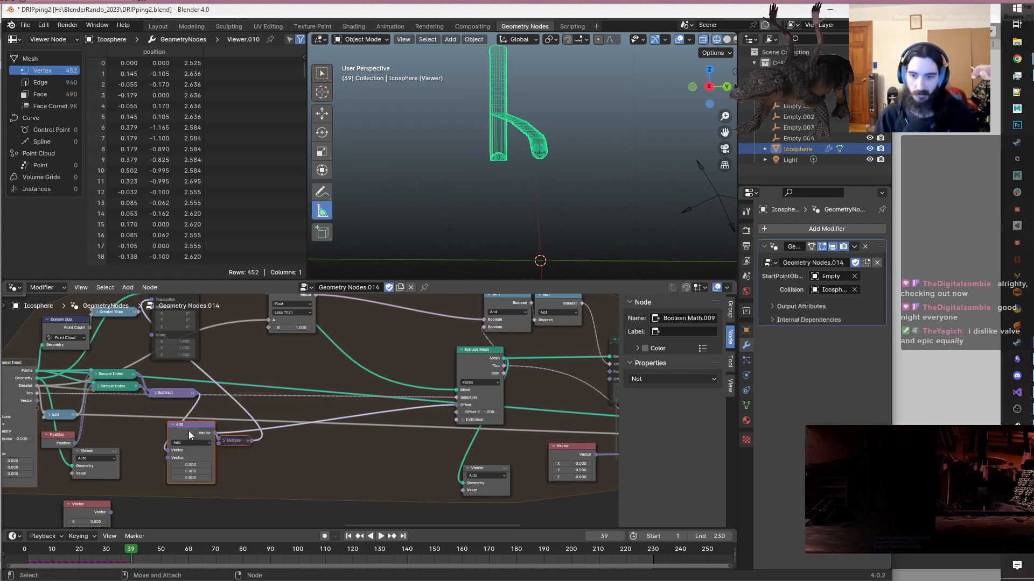
click(307, 463)
middle_drag(399, 444, 370, 462)
scroll(370, 462, down, 1)
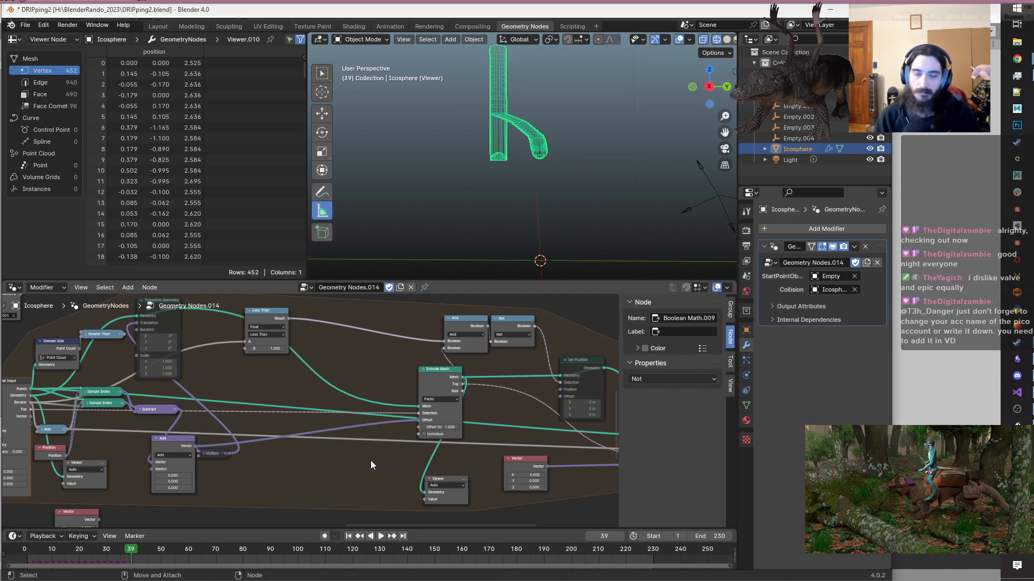
scroll(370, 461, down, 1)
scroll(371, 461, up, 1)
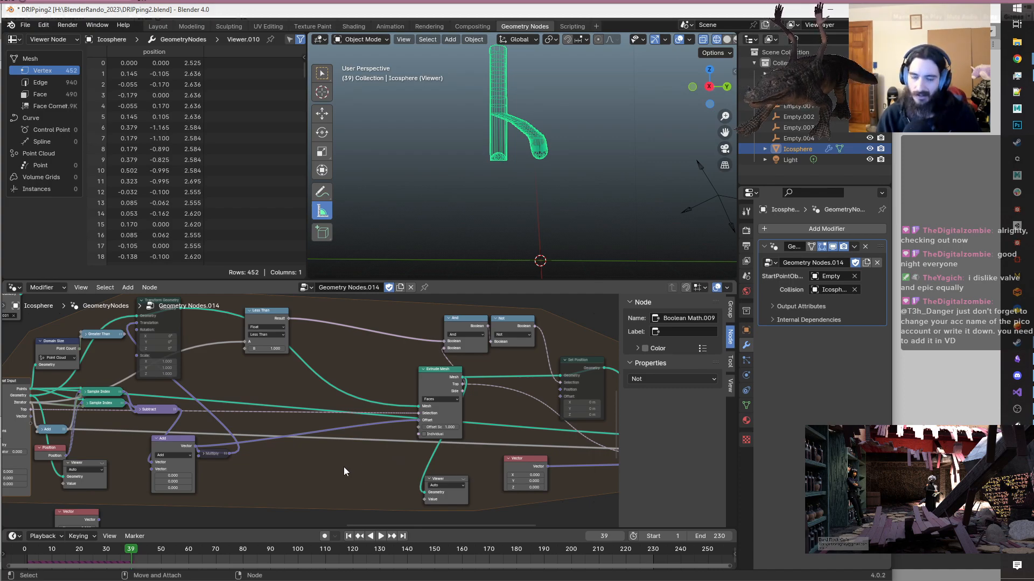
scroll(343, 467, down, 1)
middle_drag(343, 467, 332, 444)
scroll(331, 444, up, 1)
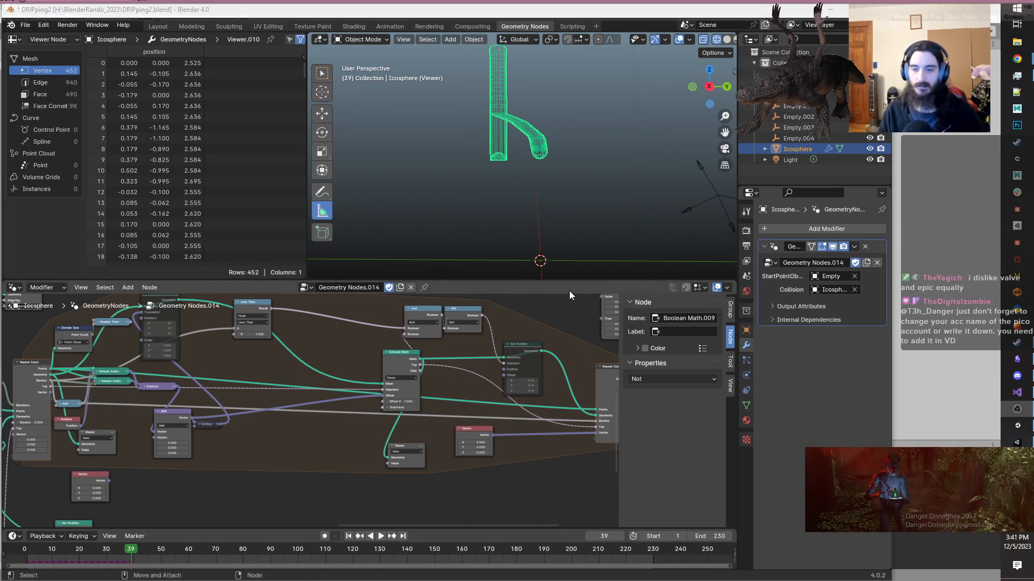
alt+middle_drag(383, 398, 477, 425)
scroll(477, 425, up, 3)
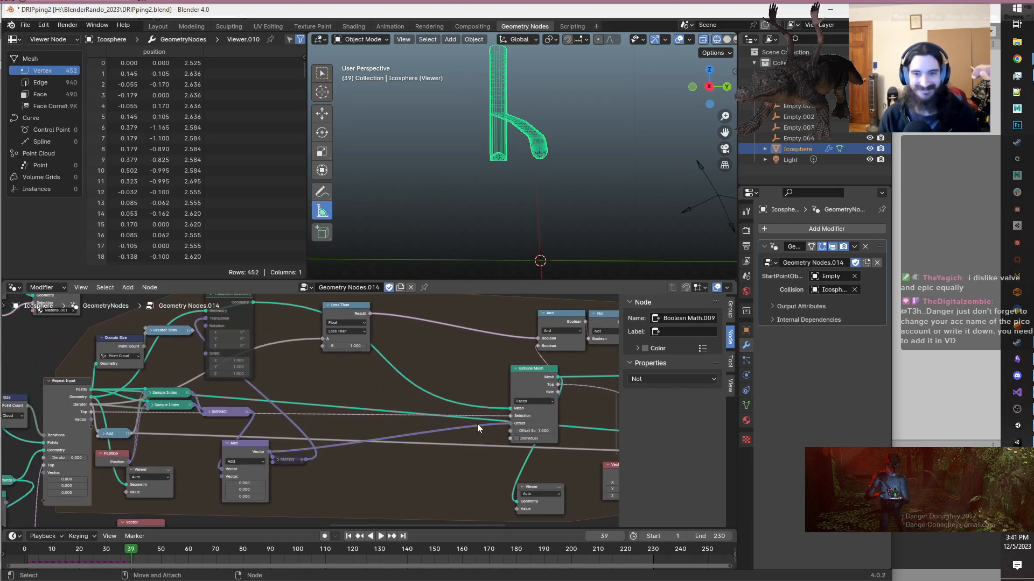
scroll(478, 424, up, 1)
alt+middle_drag(474, 366, 490, 378)
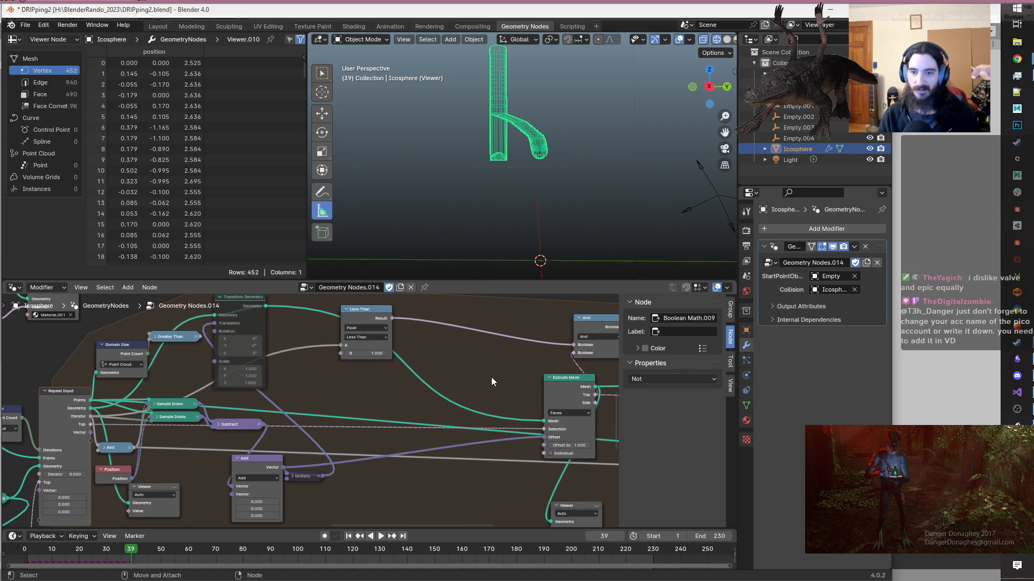
- Move the Less Than node farther left, right beside Transform Geometry, and save the file
drag(360, 318, 315, 319)
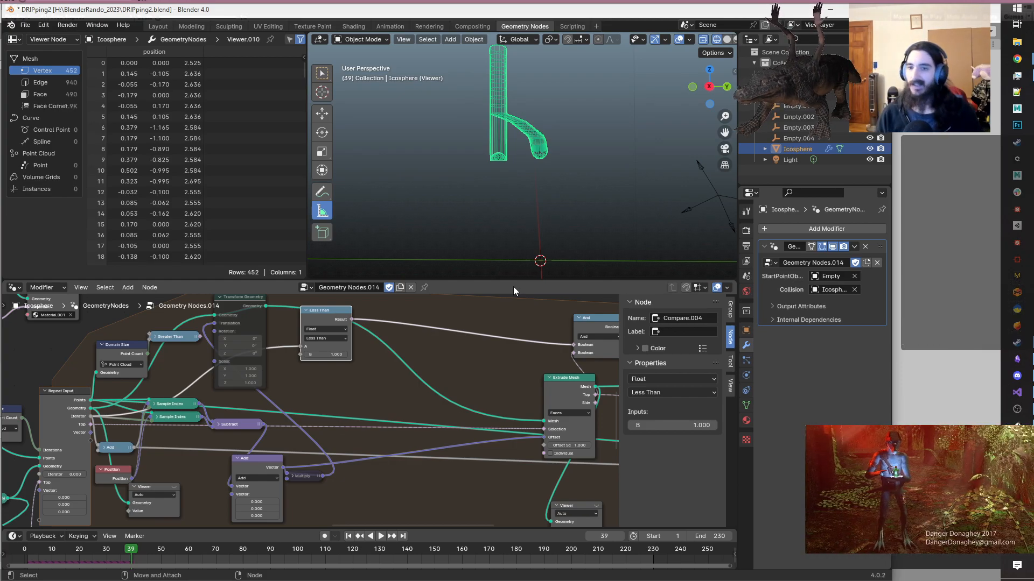
click(490, 381)
drag(319, 314, 299, 323)
click(425, 331)
scroll(487, 374, down, 2)
middle_drag(487, 376, 403, 383)
key(ctrl+s)
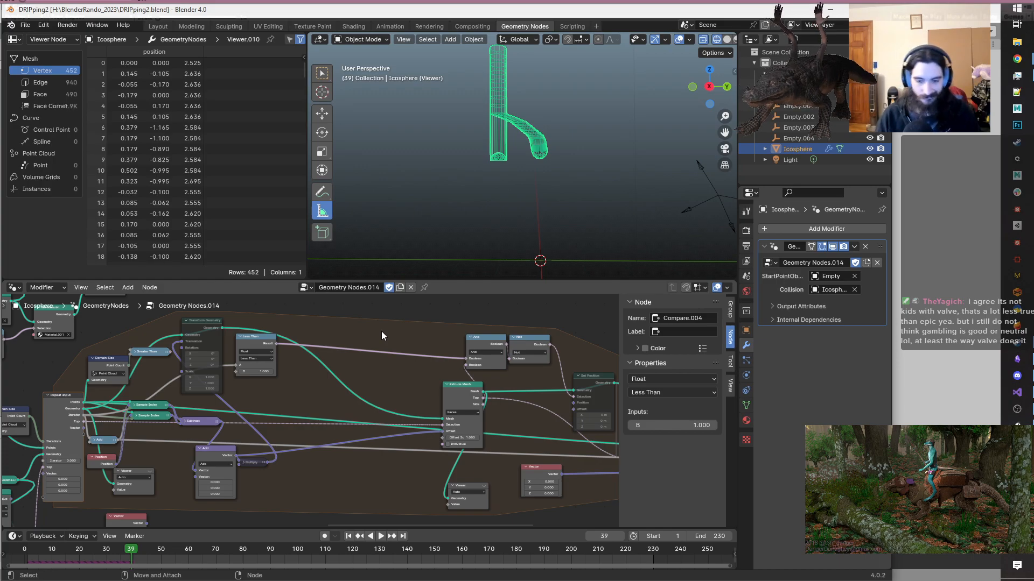
click(381, 331)
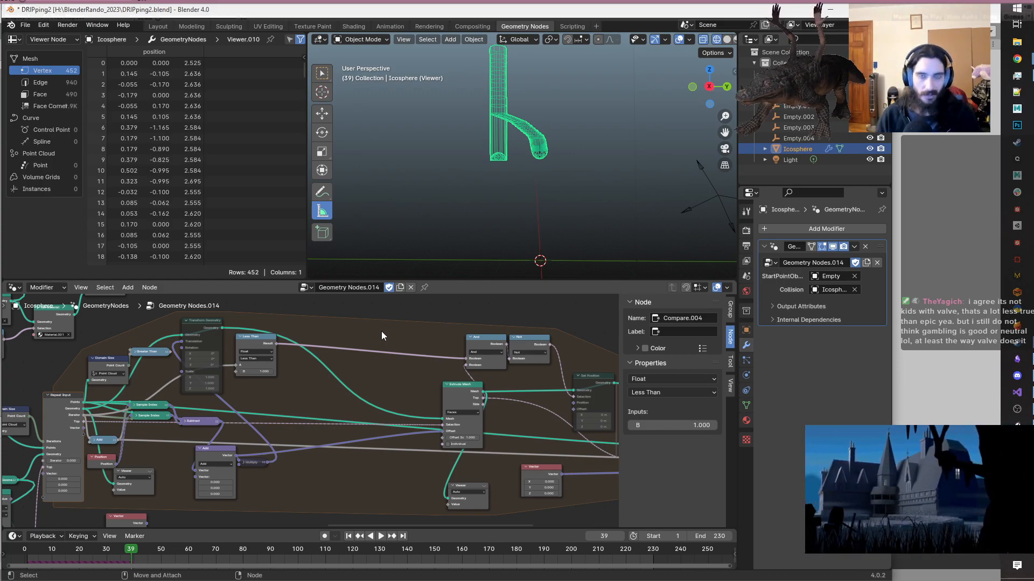
- Lower the Less Than node slightly beside Transform Geometry and save DRIPping2.blend
middle_drag(401, 336, 371, 337)
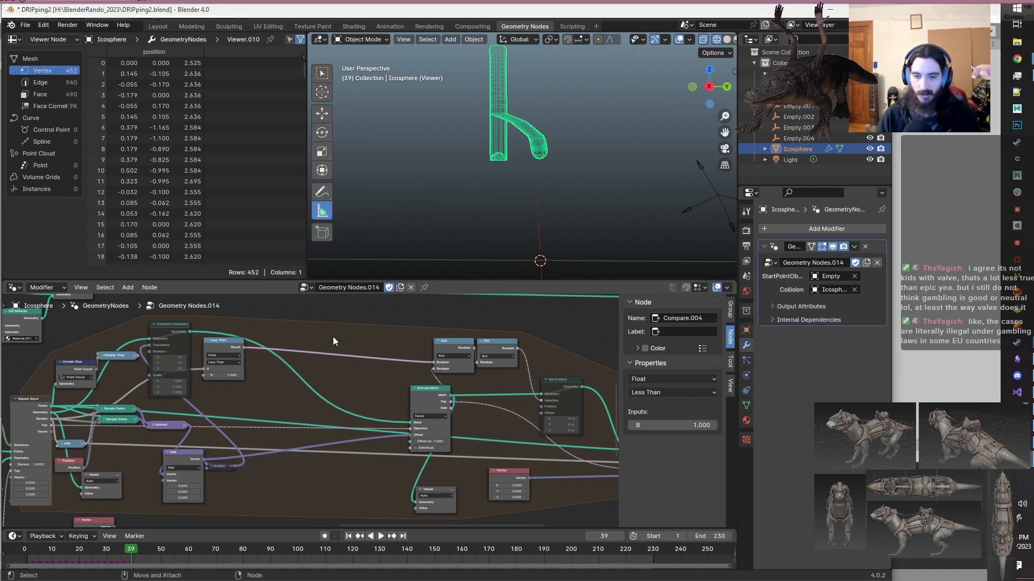
scroll(333, 337, up, 1)
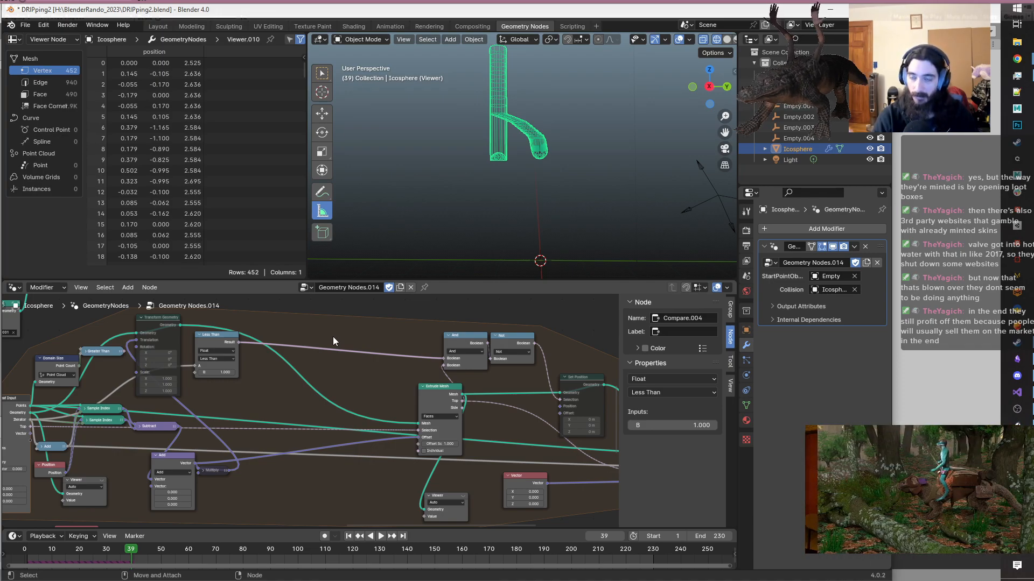
key(shift)
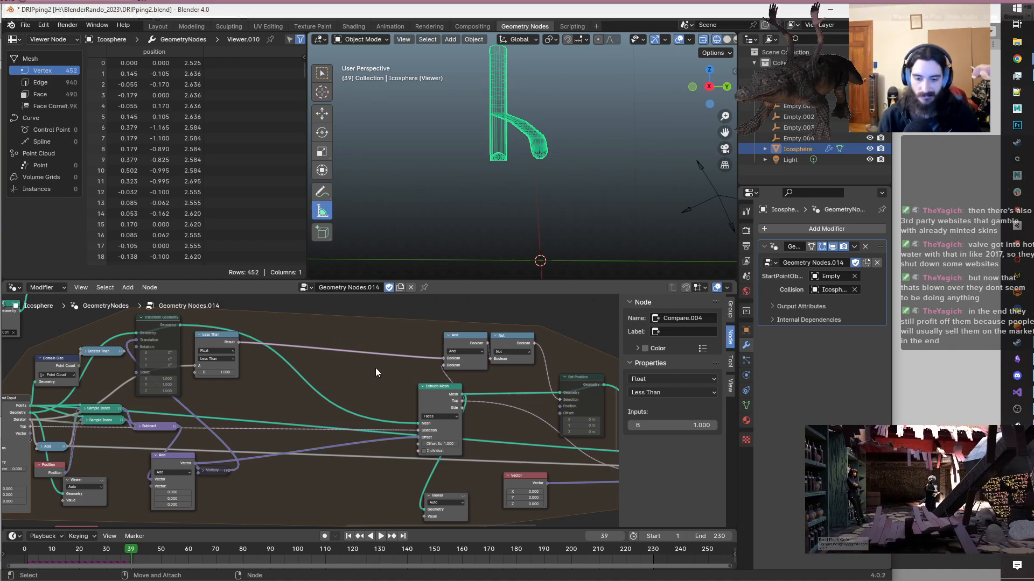
drag(208, 337, 212, 350)
click(305, 333)
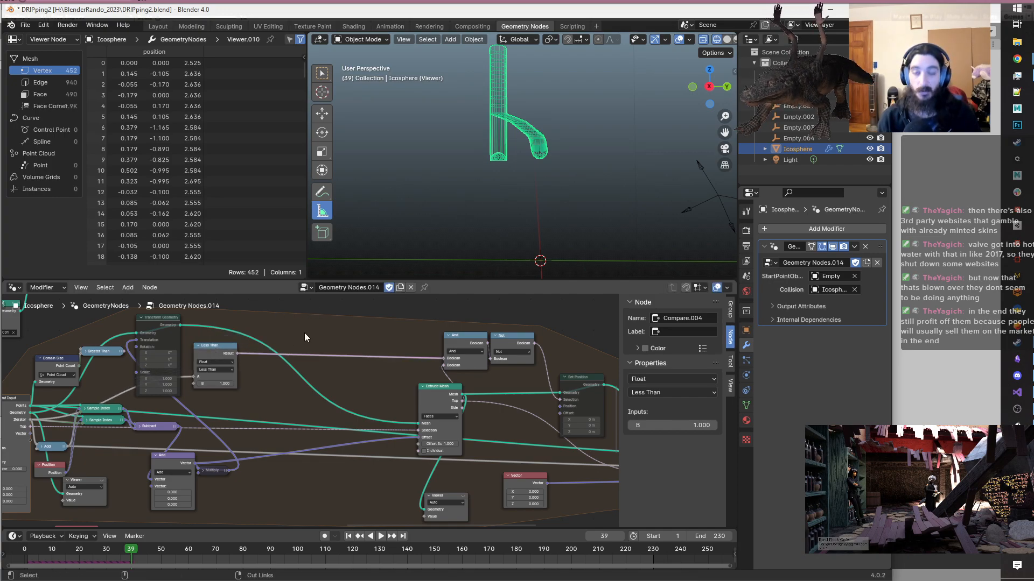
key(ctrl+s)
scroll(298, 333, up, 2)
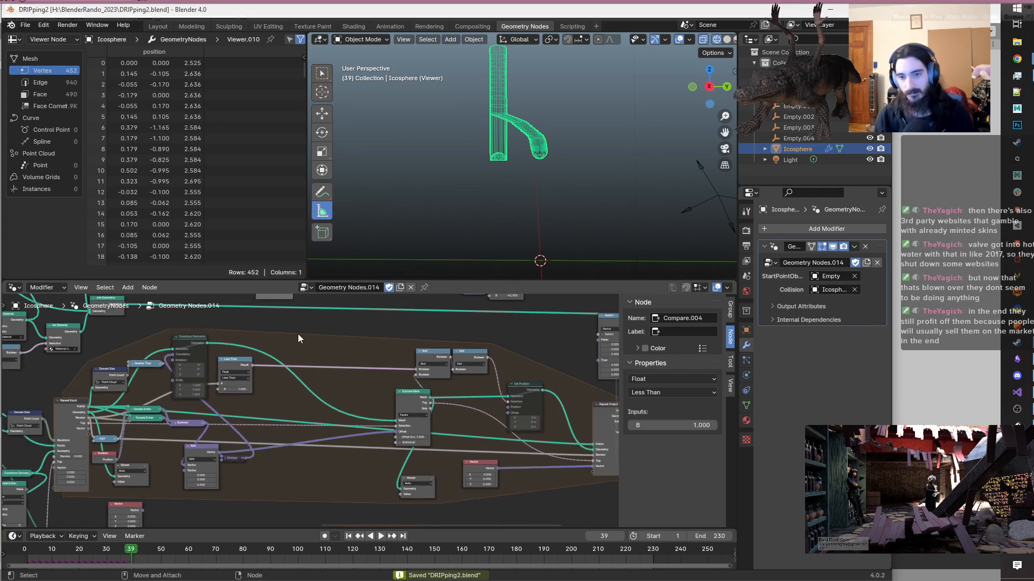
- Duplicate the And node and place the copy between the Less Than and Extrude Mesh nodes
scroll(299, 337, up, 1)
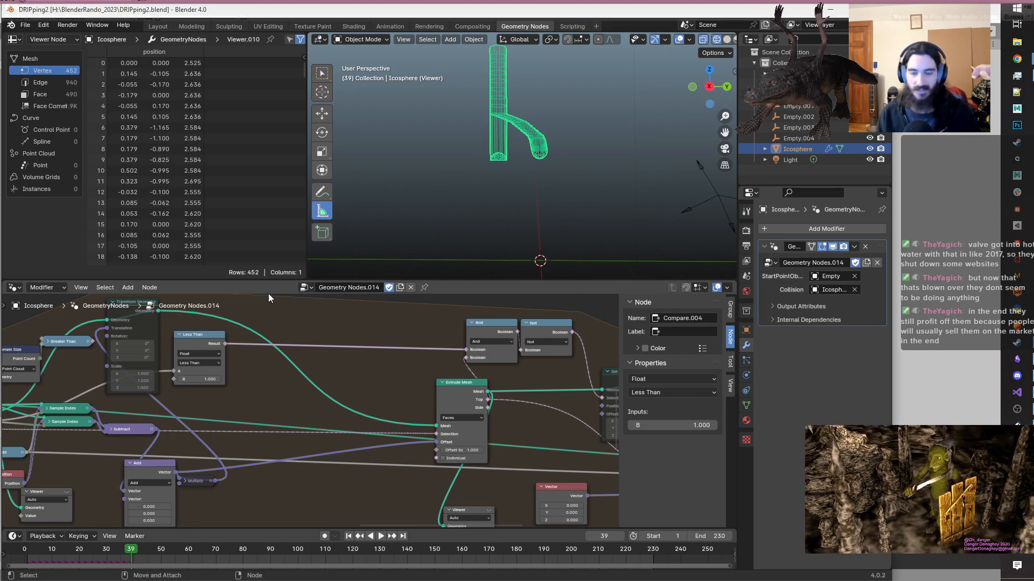
scroll(346, 371, down, 2)
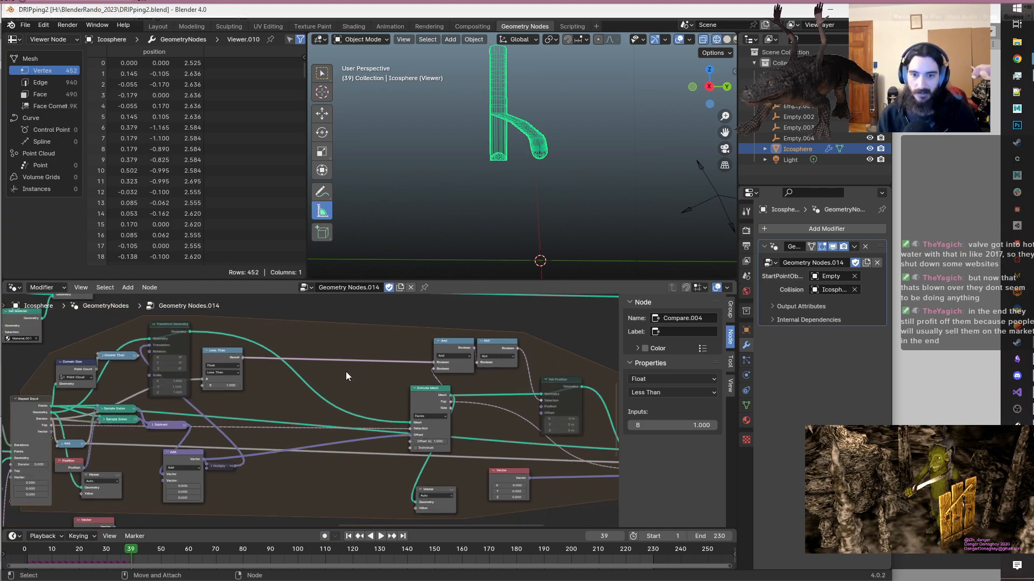
middle_drag(375, 382, 329, 376)
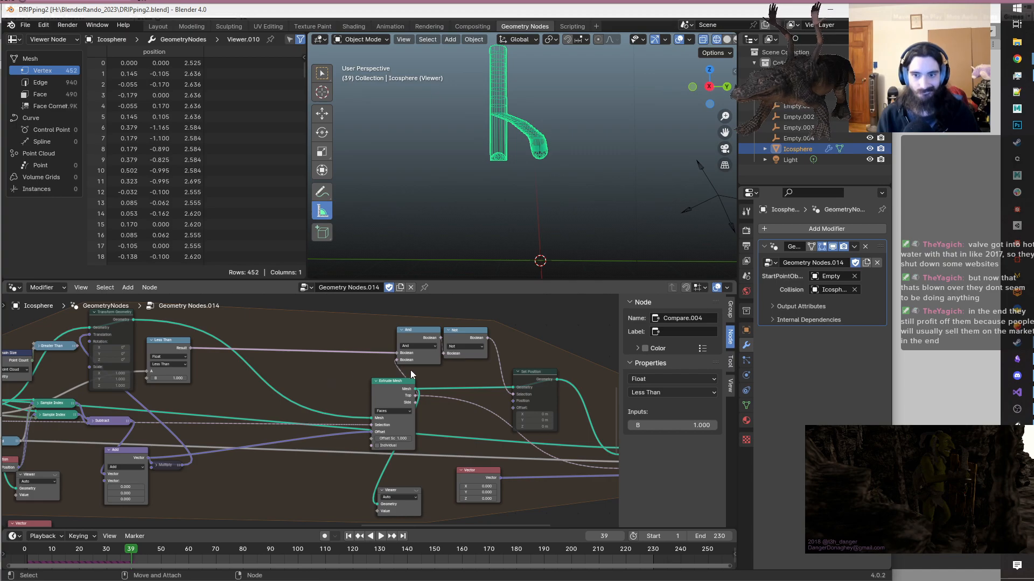
scroll(409, 452, up, 1)
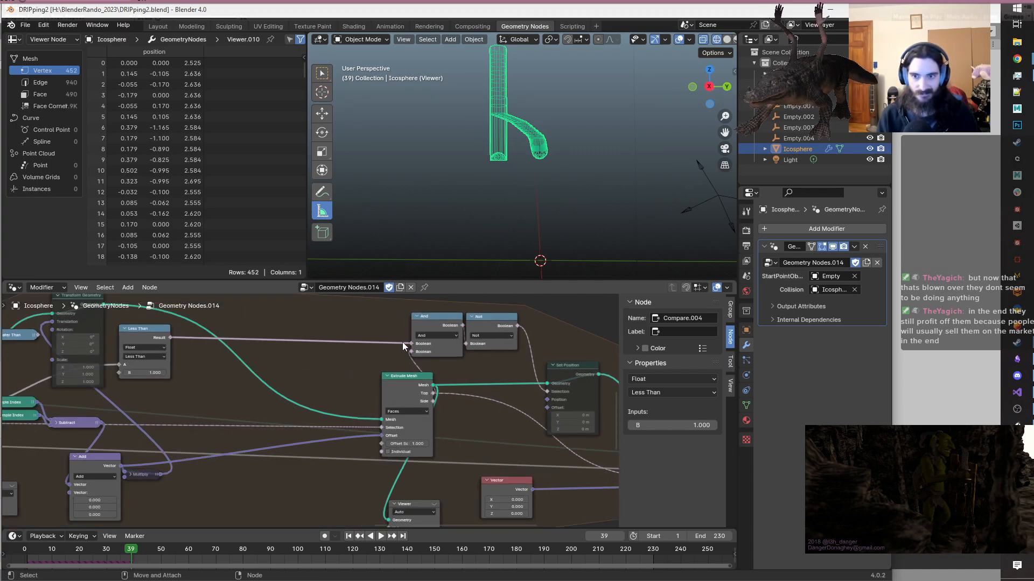
click(437, 325)
key(shift+d)
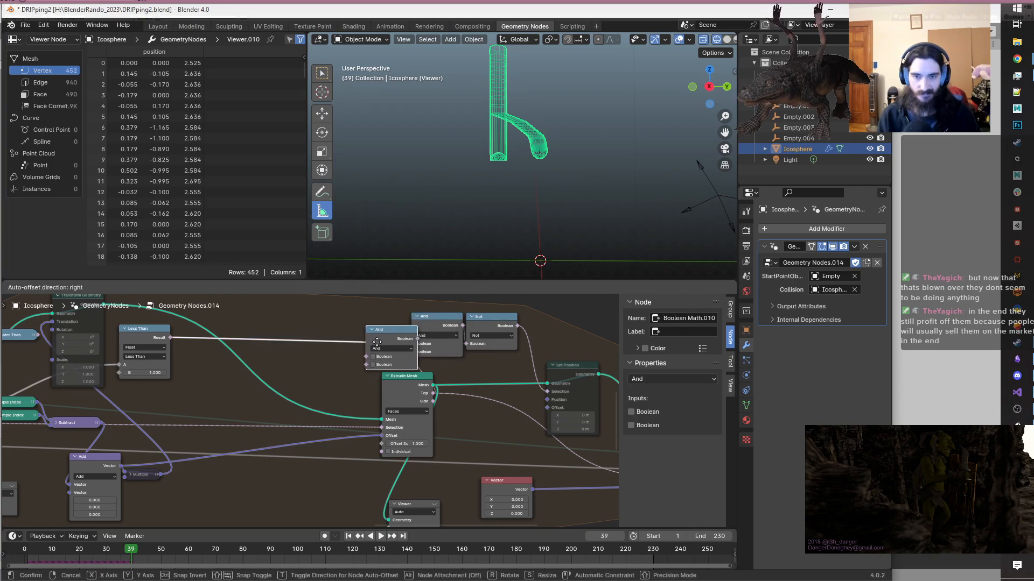
click(326, 362)
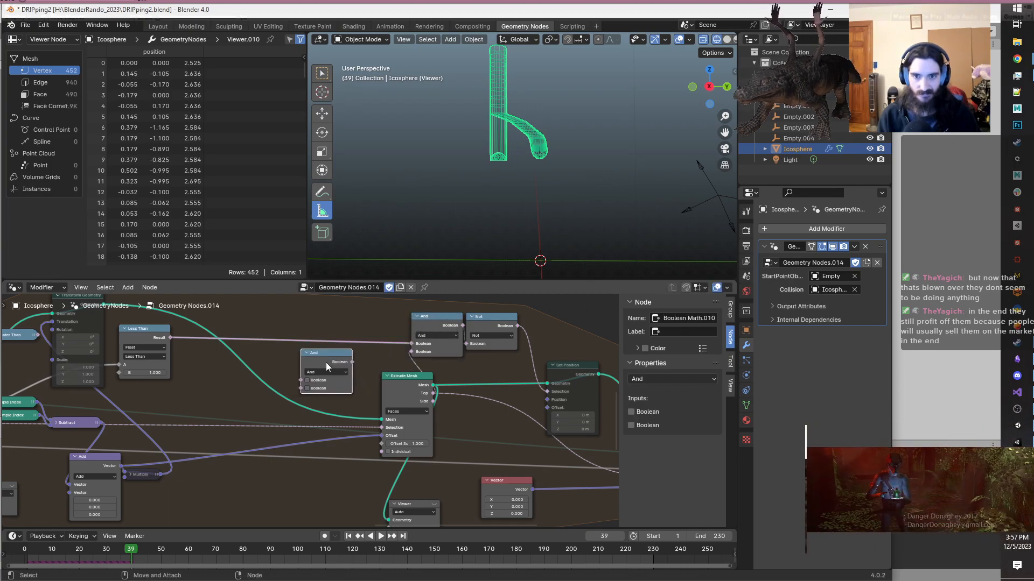
- Connect Less Than's Result to the new And node's first input and Repeat Input's Top to its second
click(170, 338)
middle_drag(249, 476, 334, 474)
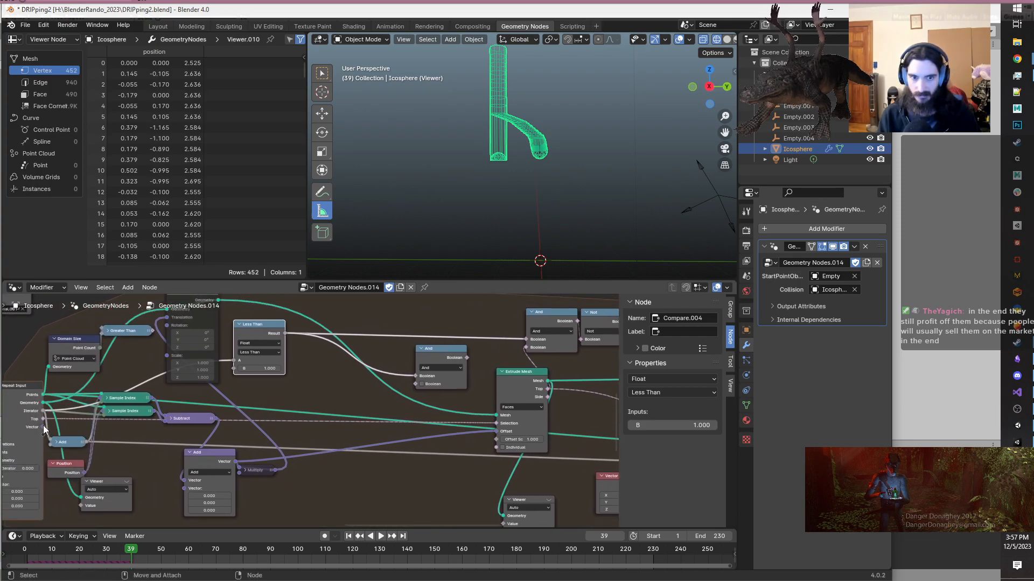
drag(43, 419, 418, 384)
drag(420, 386, 421, 386)
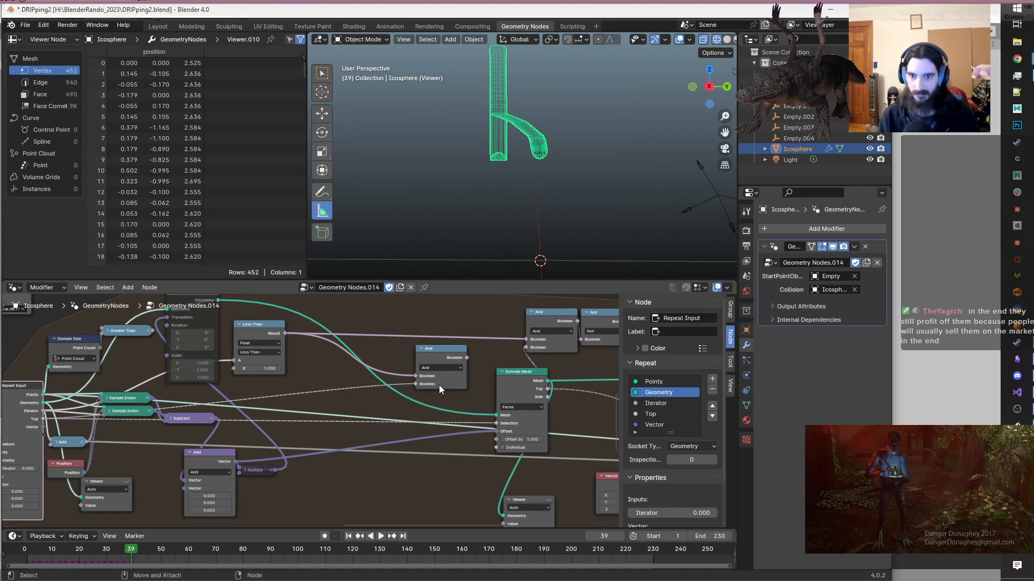
- Duplicate the Less Than node slightly below the original and link the copy's Result to the new And node's first input
click(250, 353)
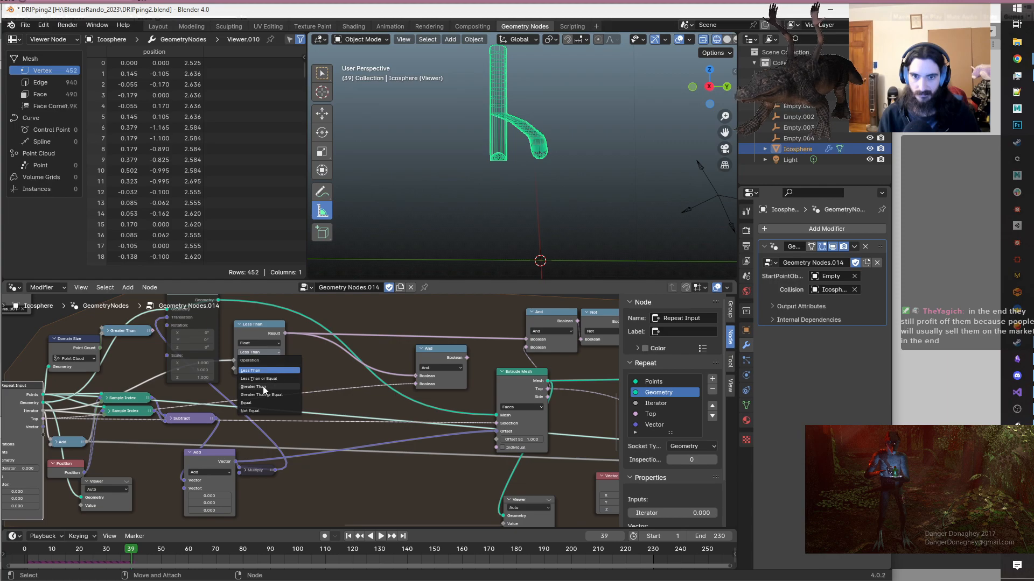
click(249, 326)
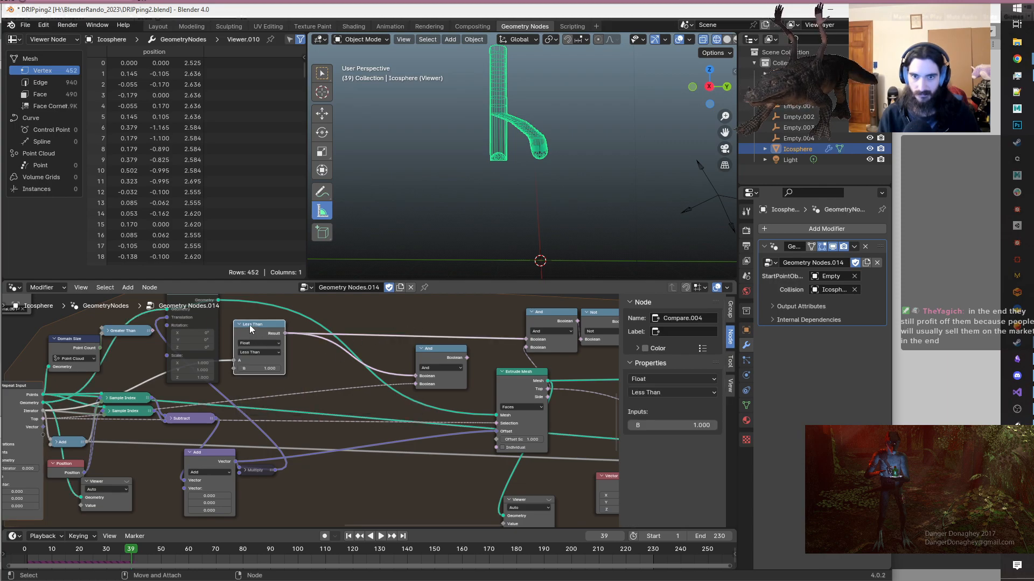
drag(250, 325, 265, 317)
key(shift+d)
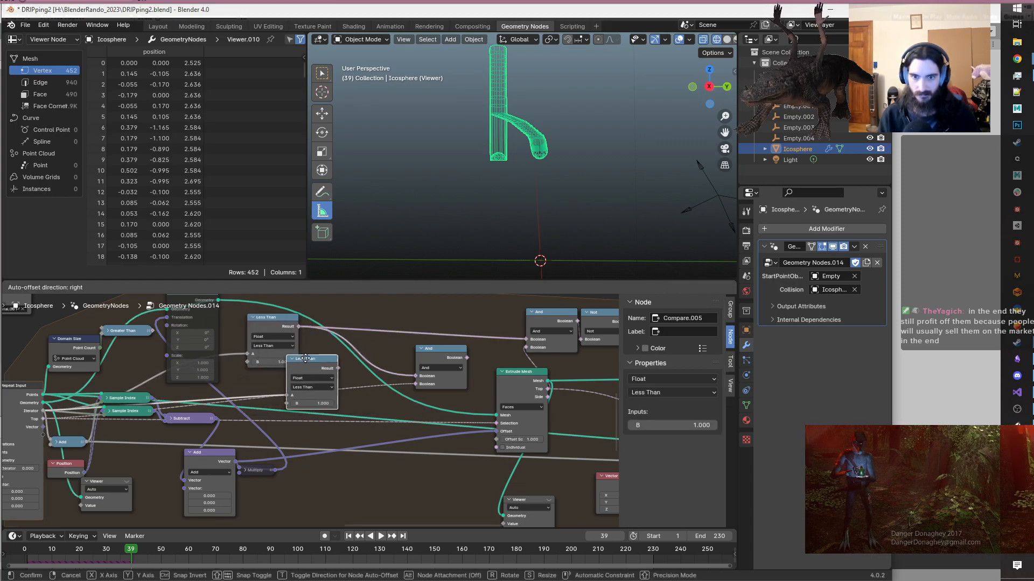
click(316, 354)
drag(349, 362, 417, 376)
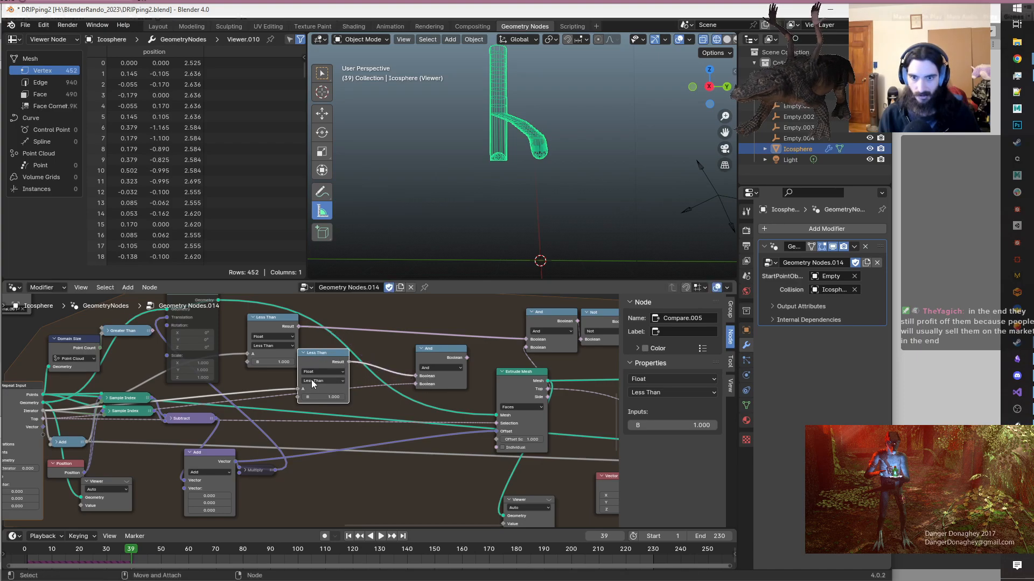
- Set the duplicated compare node to Greater Than and connect the new And node's output to Extrude Mesh's Selection
click(312, 382)
click(314, 415)
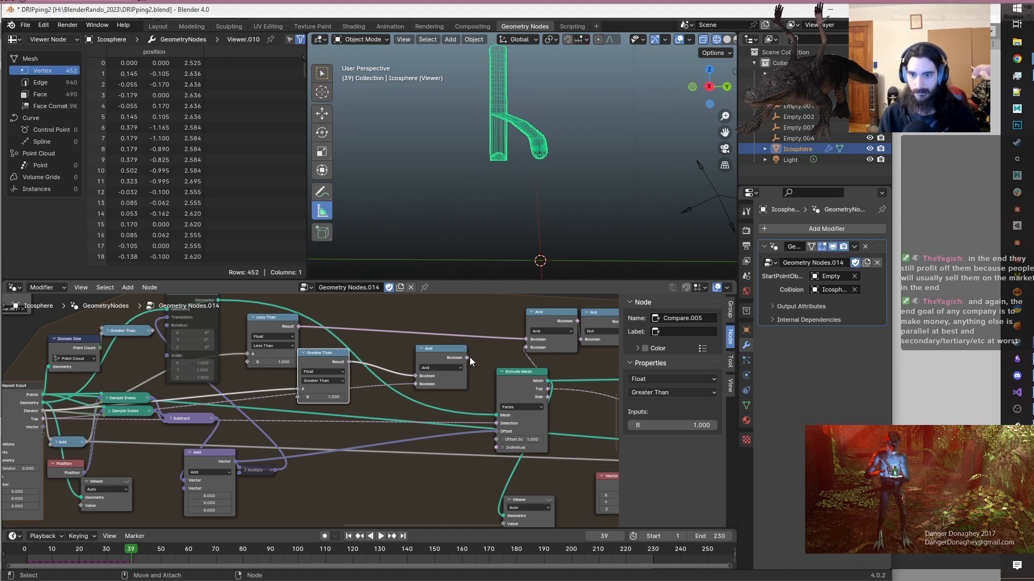
drag(468, 357, 497, 421)
- Play the animation from frame 0 to check the extrusion driven by the Greater Than condition
click(45, 549)
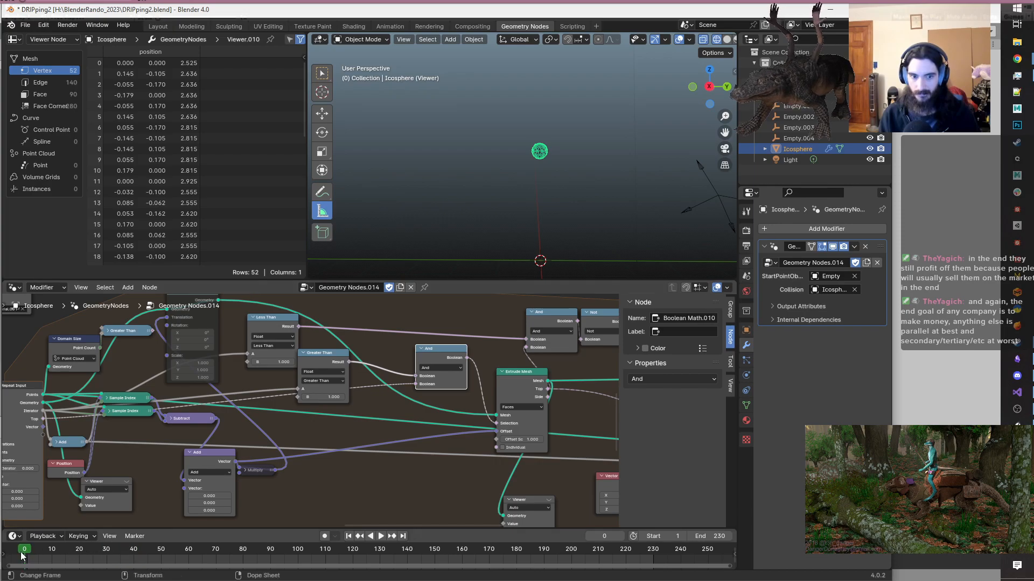
key(space)
key(space)
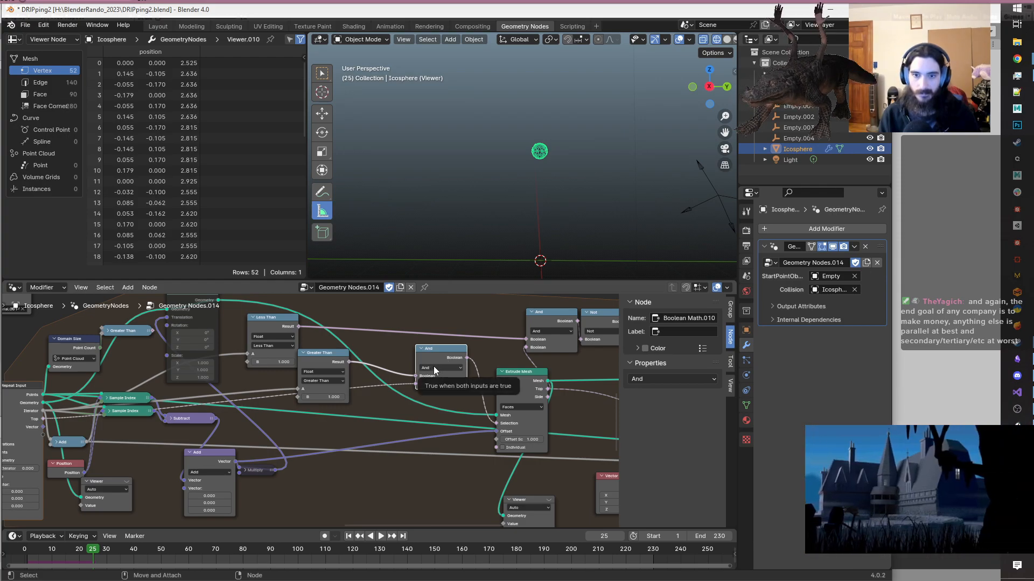
- Try Less Than on the duplicated compare node and replay the animation from the start
click(326, 381)
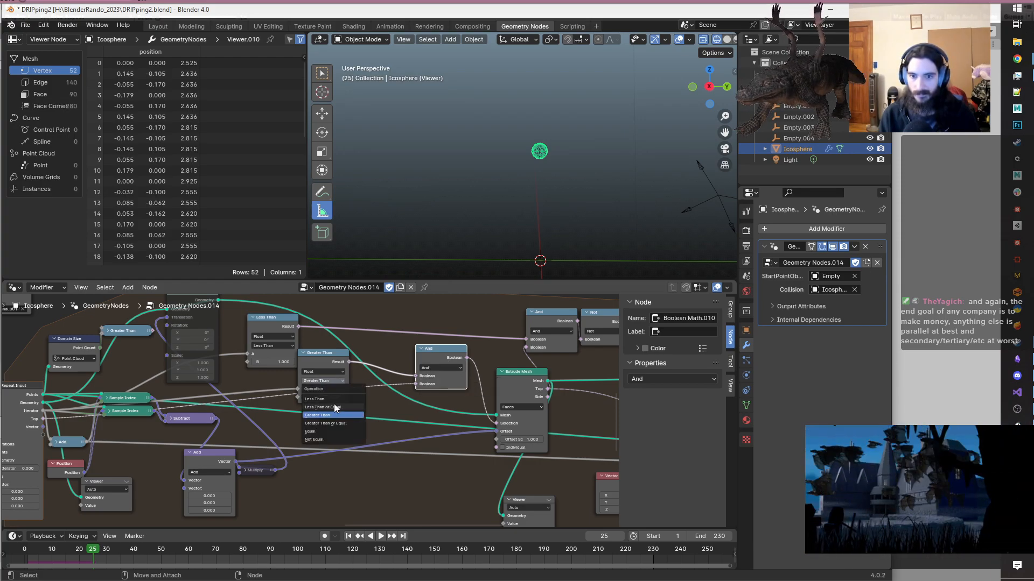
click(323, 399)
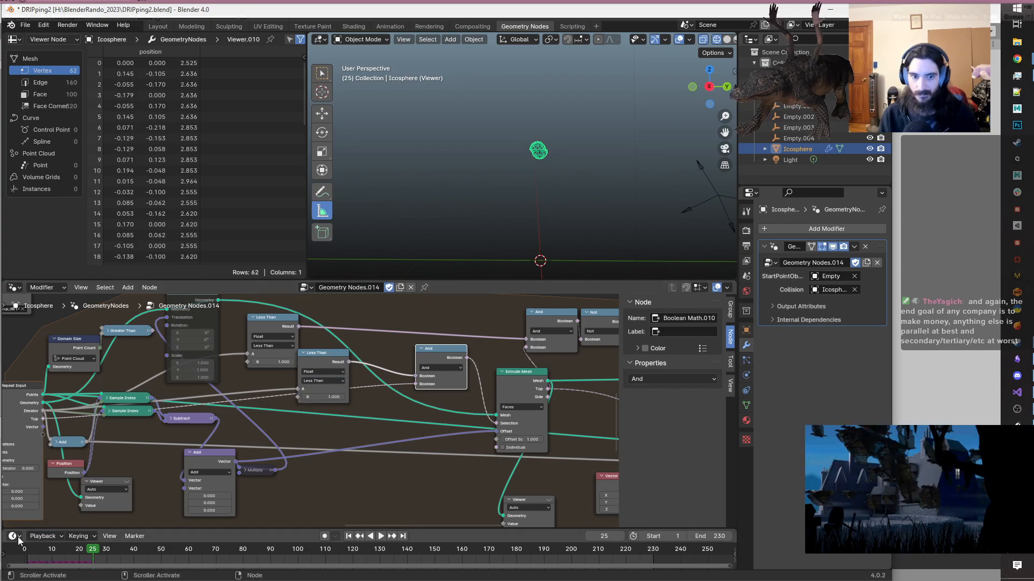
key(shift+Left)
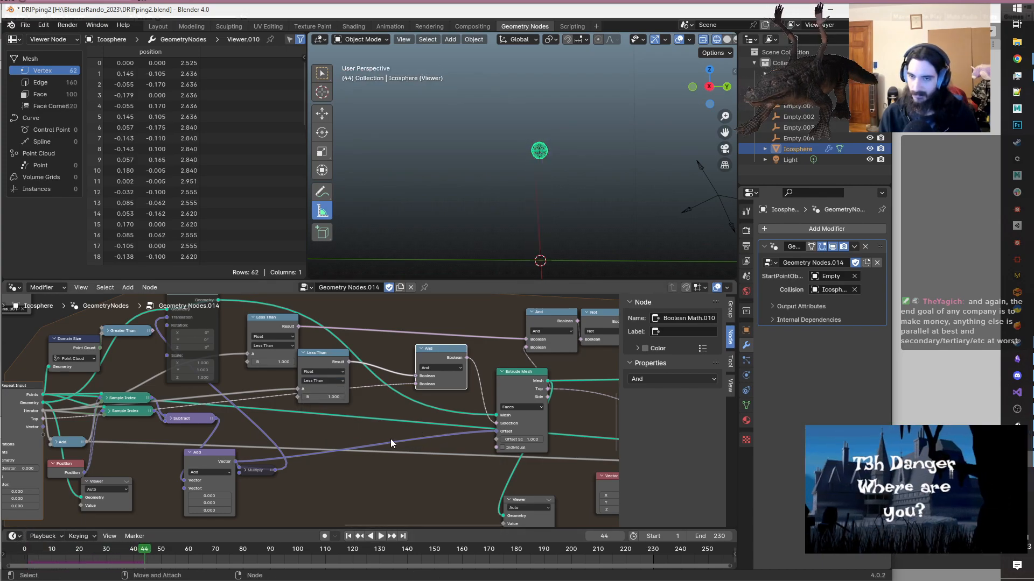
scroll(390, 437, up, 2)
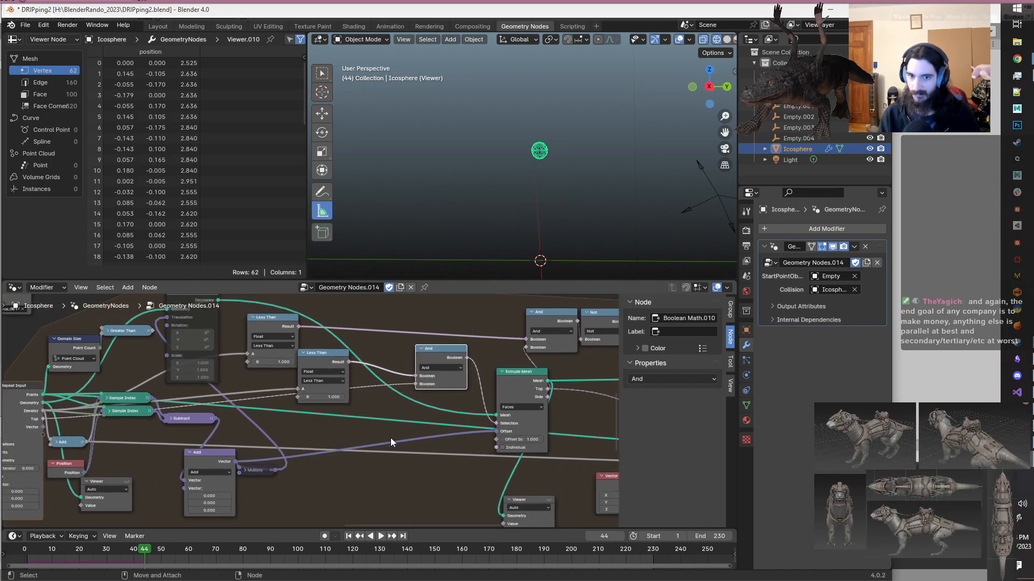
middle_drag(364, 425, 349, 444)
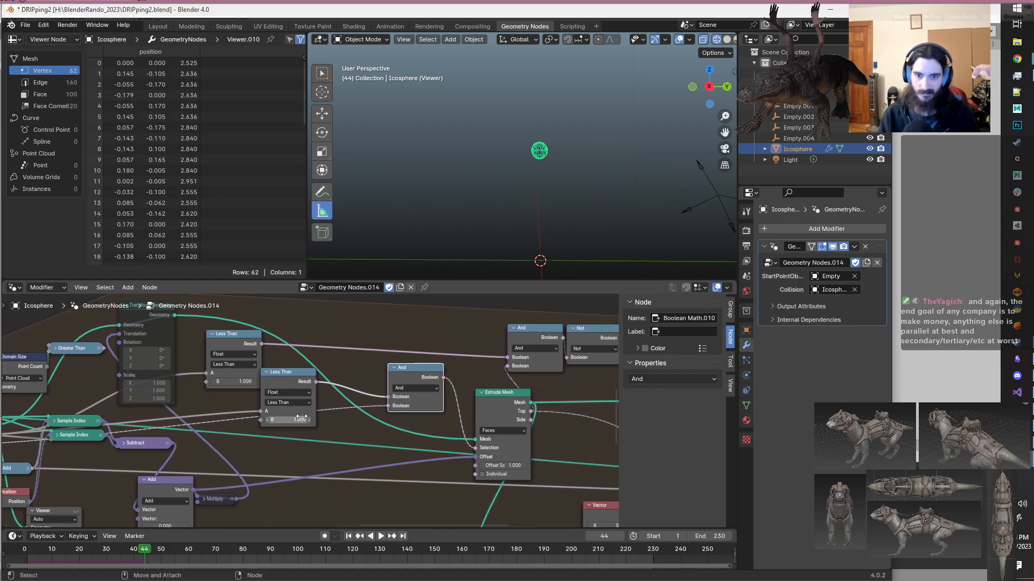
- Set the duplicated compare node's operation to Greater Than and its input type to Integer
click(286, 402)
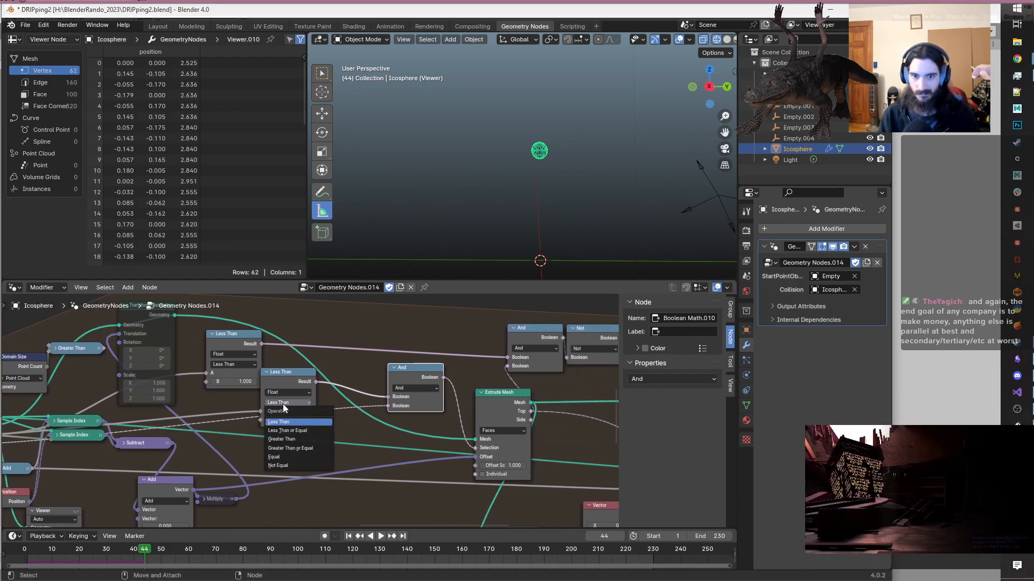
click(295, 440)
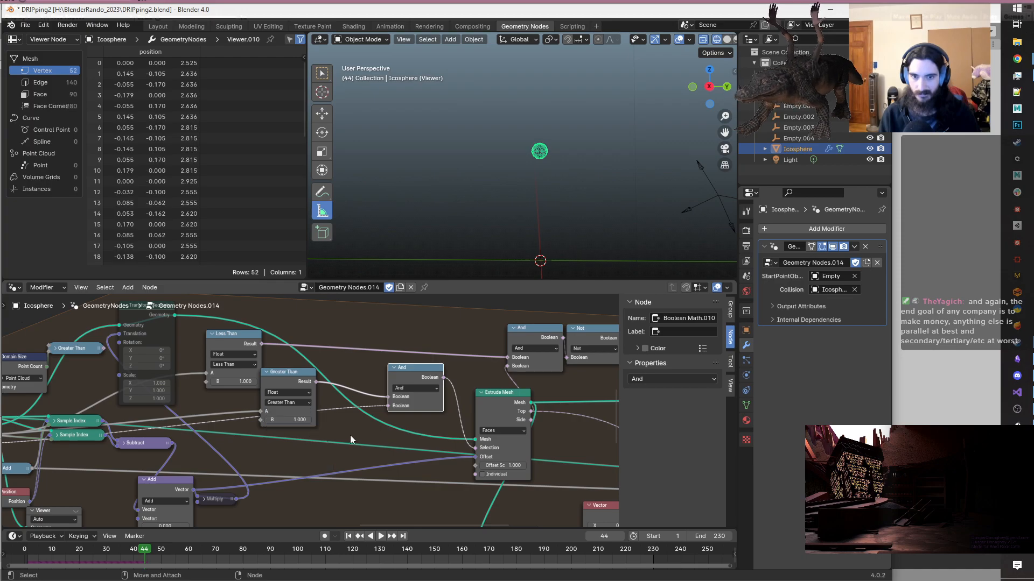
click(302, 393)
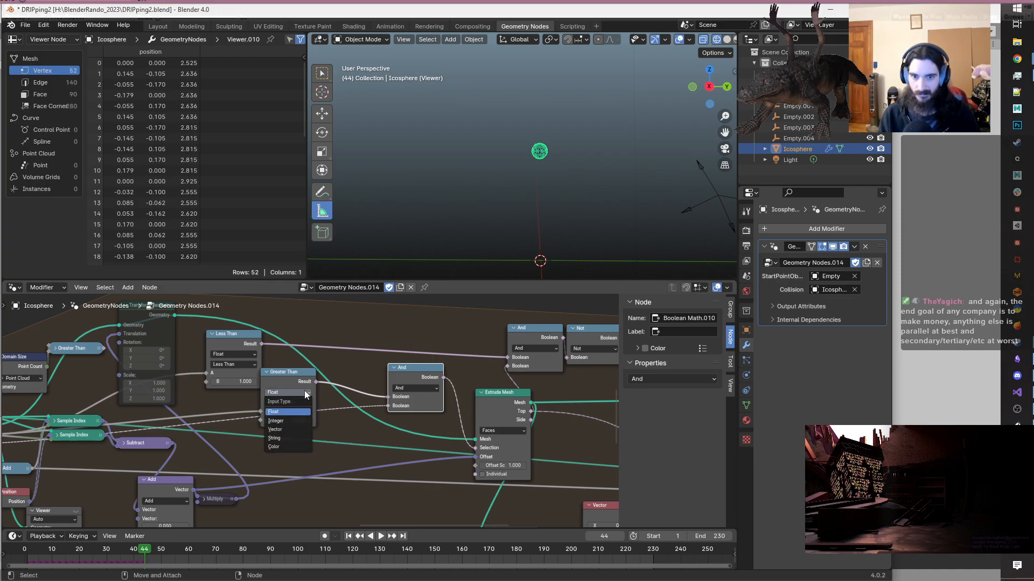
click(286, 423)
- Connect Repeat Input's Iterator to input A of the integer Greater Than node
scroll(346, 444, down, 1)
middle_drag(351, 444, 472, 429)
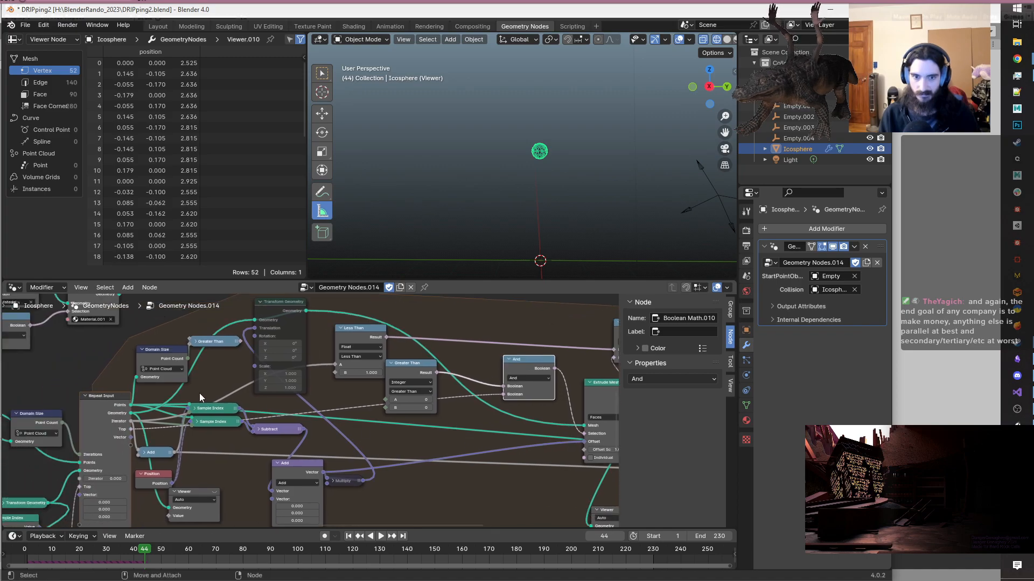
drag(131, 421, 386, 399)
middle_drag(469, 440, 339, 460)
scroll(339, 460, up, 1)
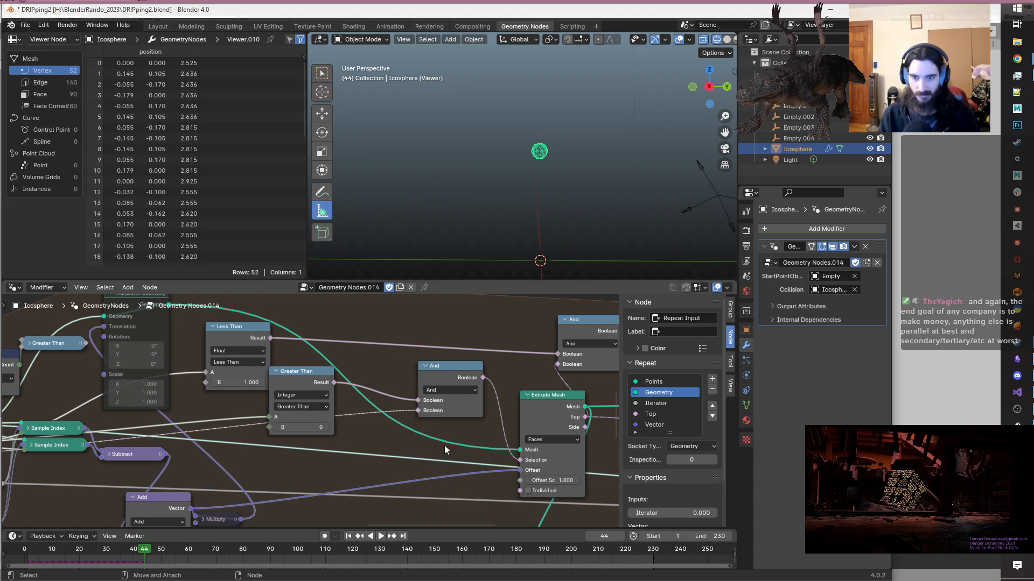
- Select the new And node and play the animation from frame 0 to check the integer comparison's effect
middle_drag(416, 448, 344, 432)
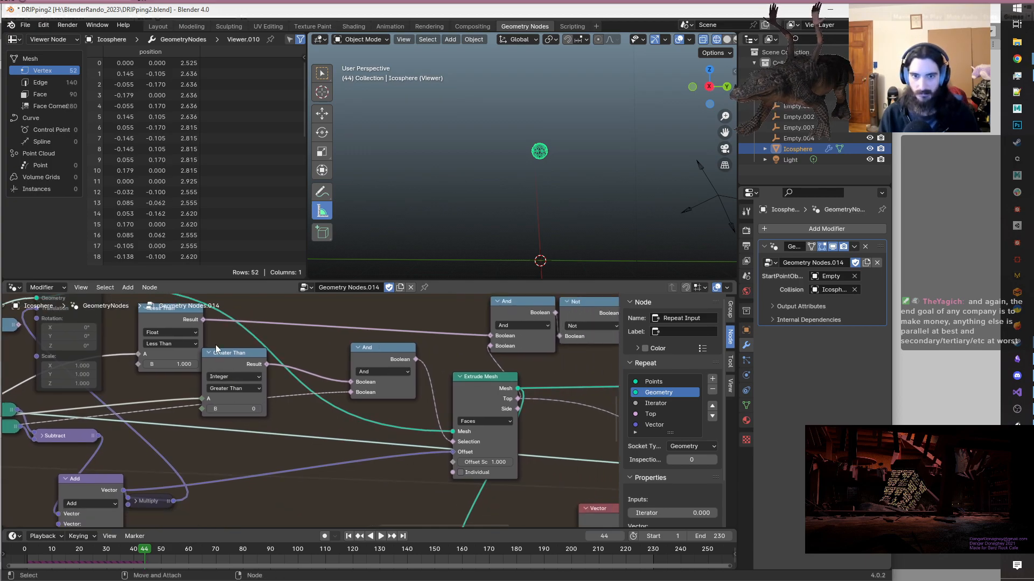
scroll(384, 355, down, 2)
middle_drag(337, 420, 396, 430)
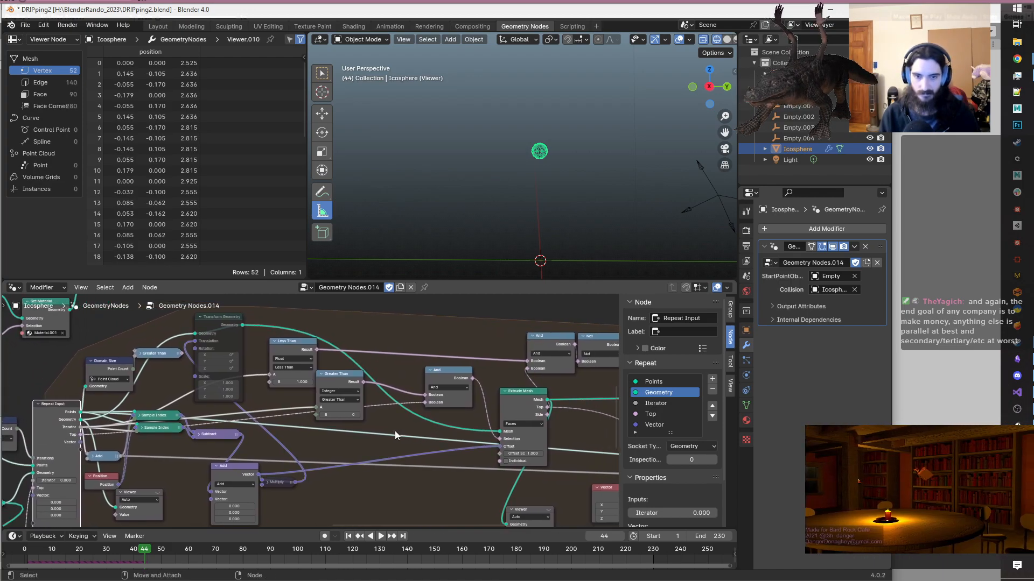
click(453, 377)
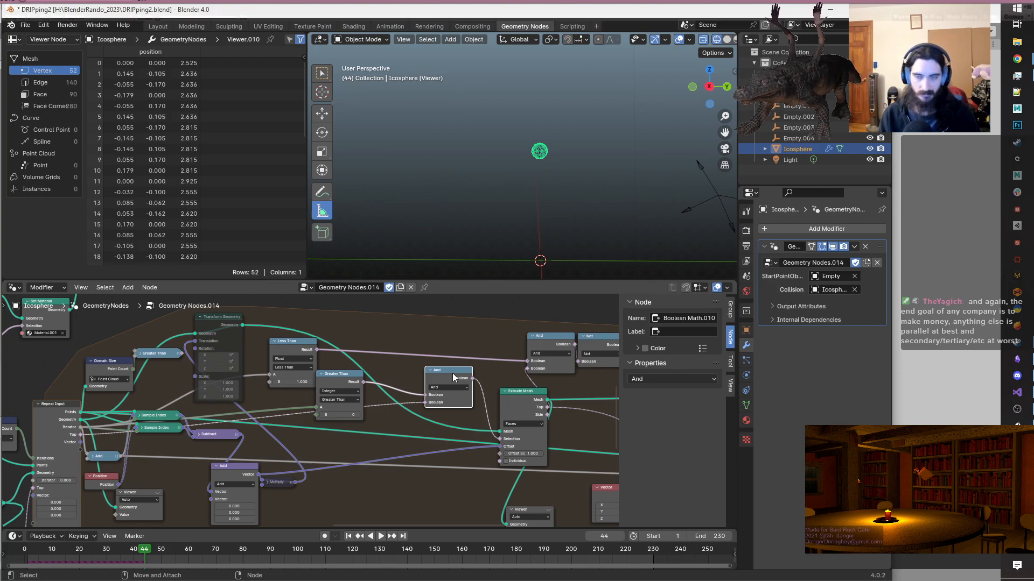
click(23, 551)
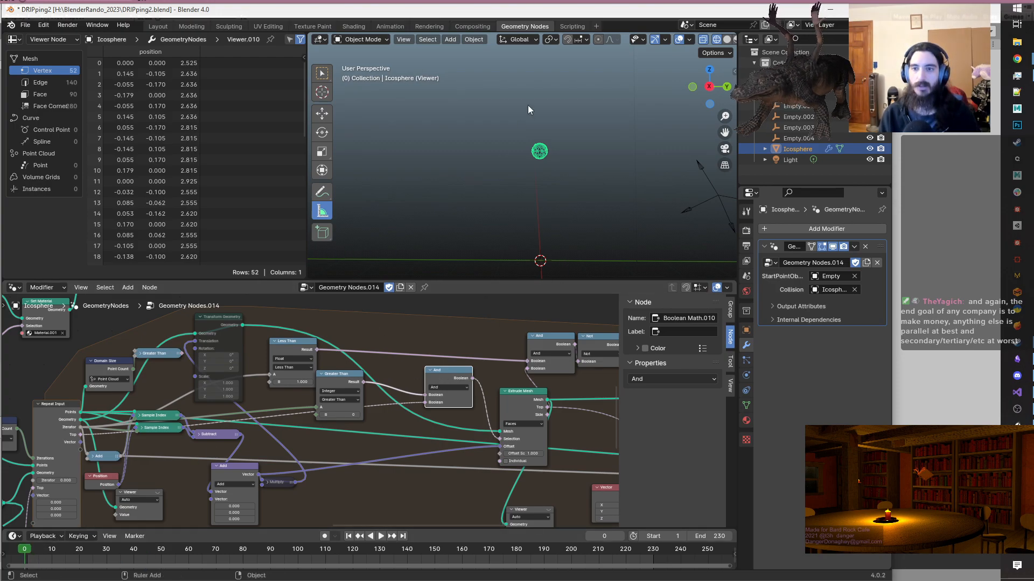
key(space)
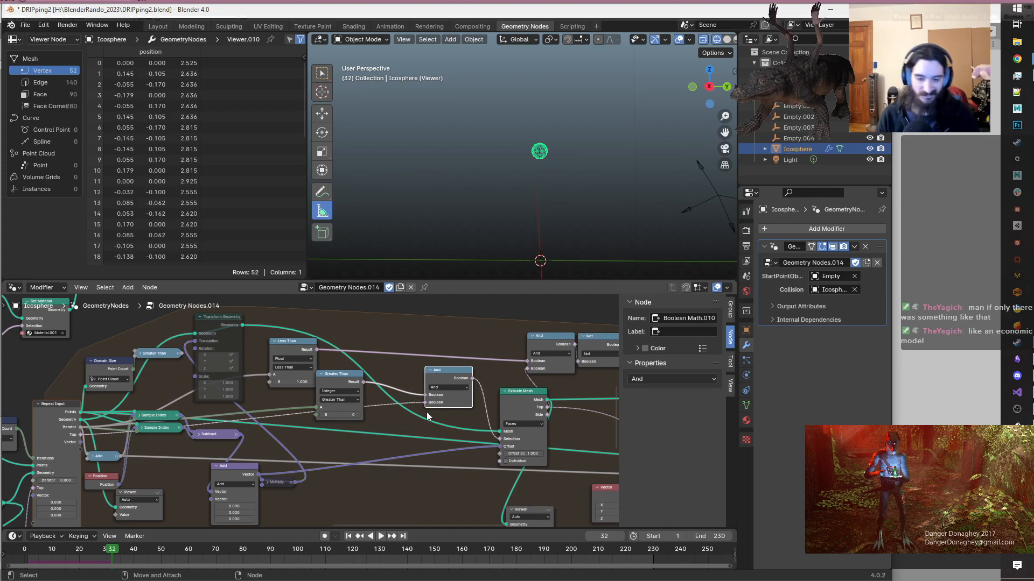
scroll(426, 412, down, 2)
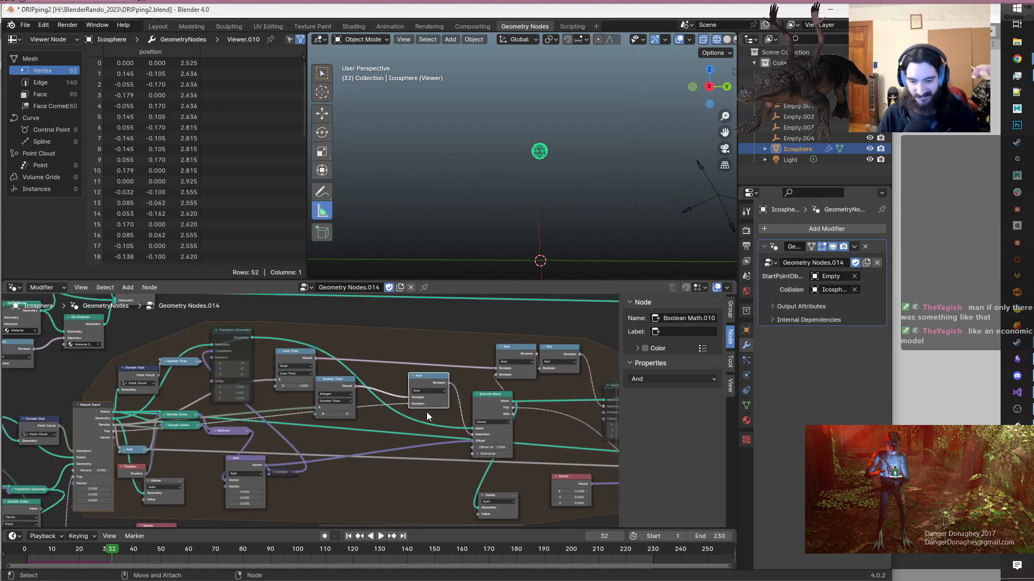